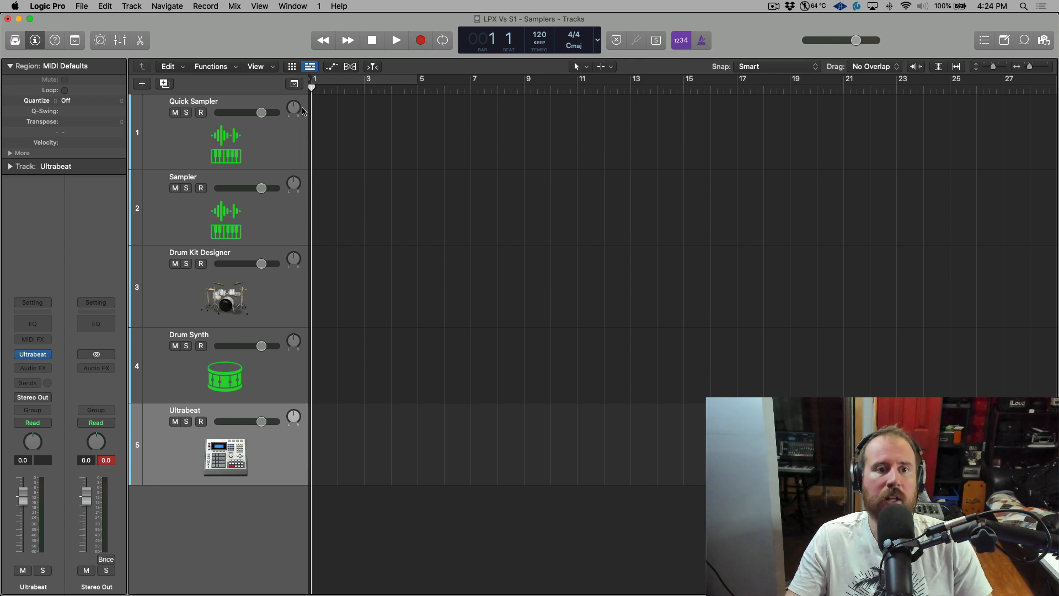
Inspect the Sampler and Drum Kit Designer instrument interfaces on tracks 2 and 3, closing each plug-in window.
click(280, 223)
click(32, 356)
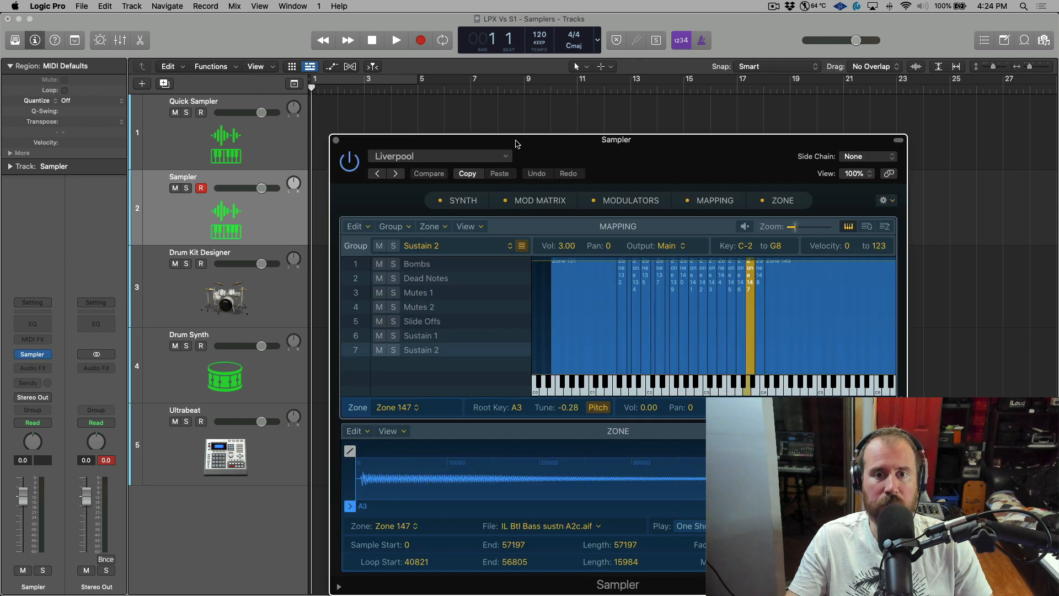
drag(516, 144, 491, 106)
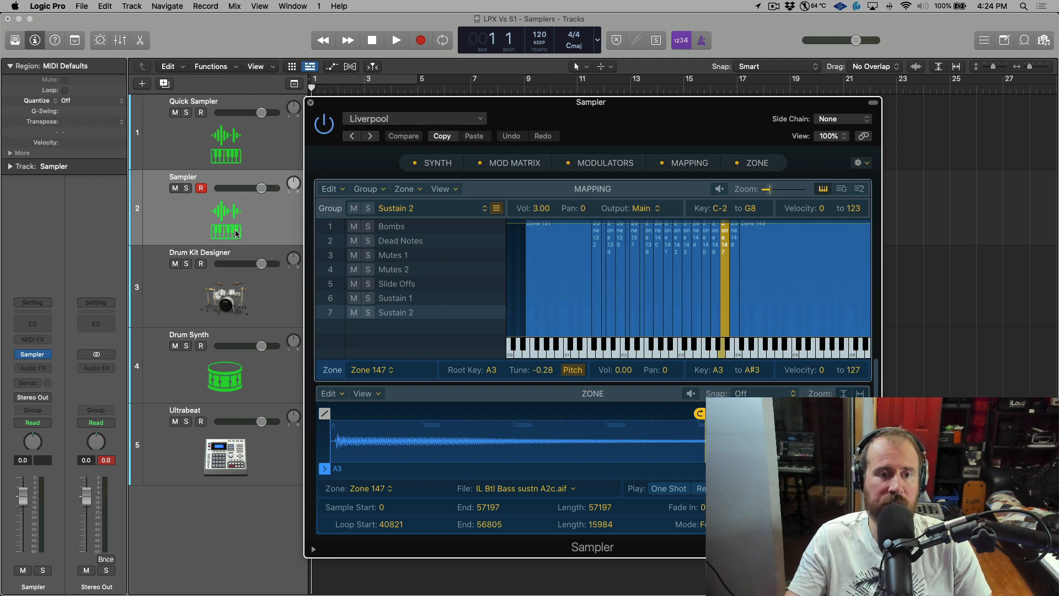
click(312, 105)
click(262, 277)
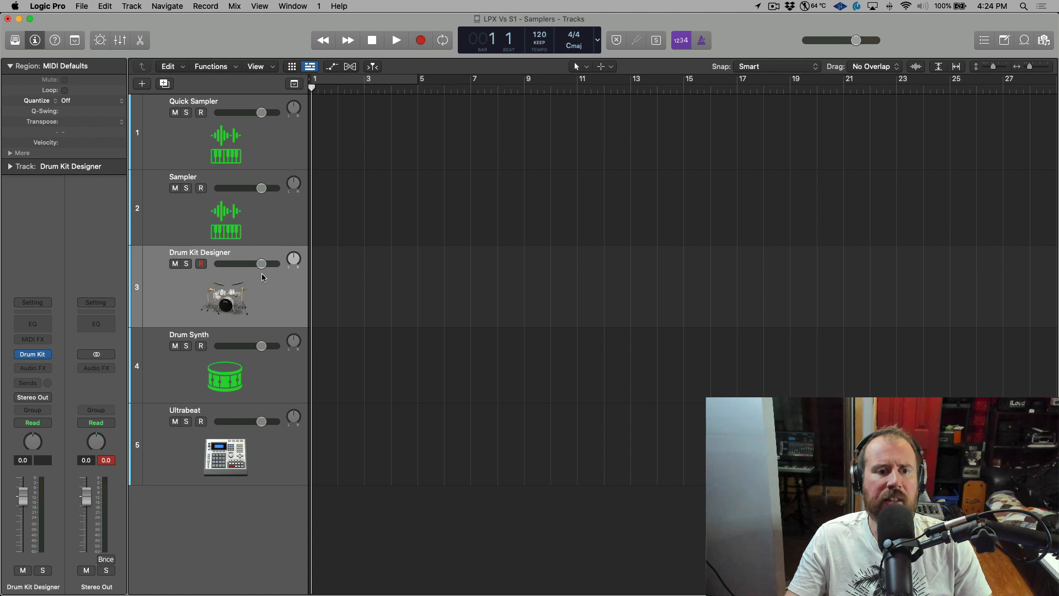
click(33, 354)
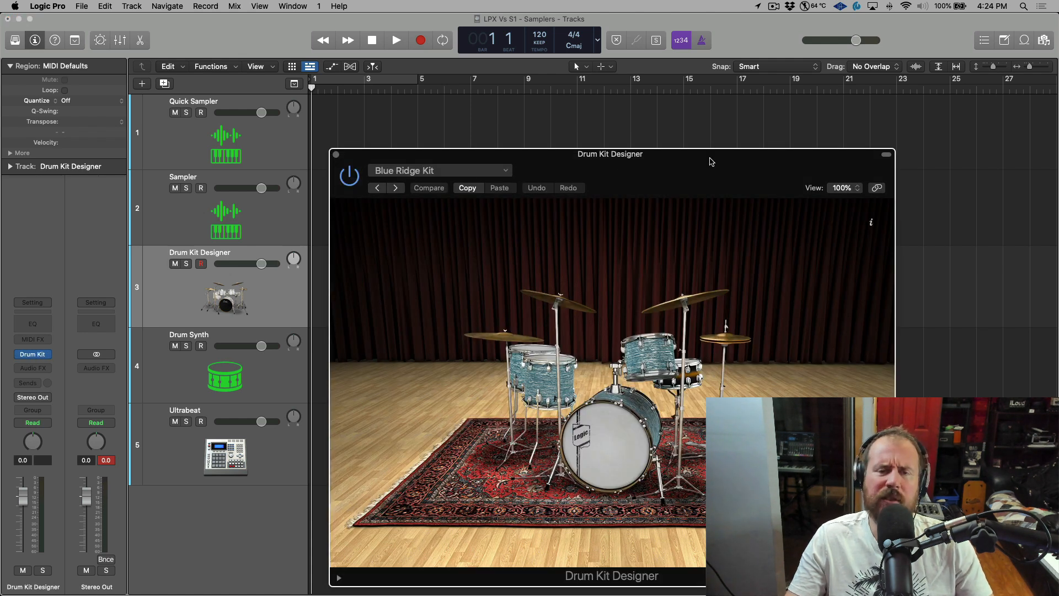
drag(711, 161, 707, 140)
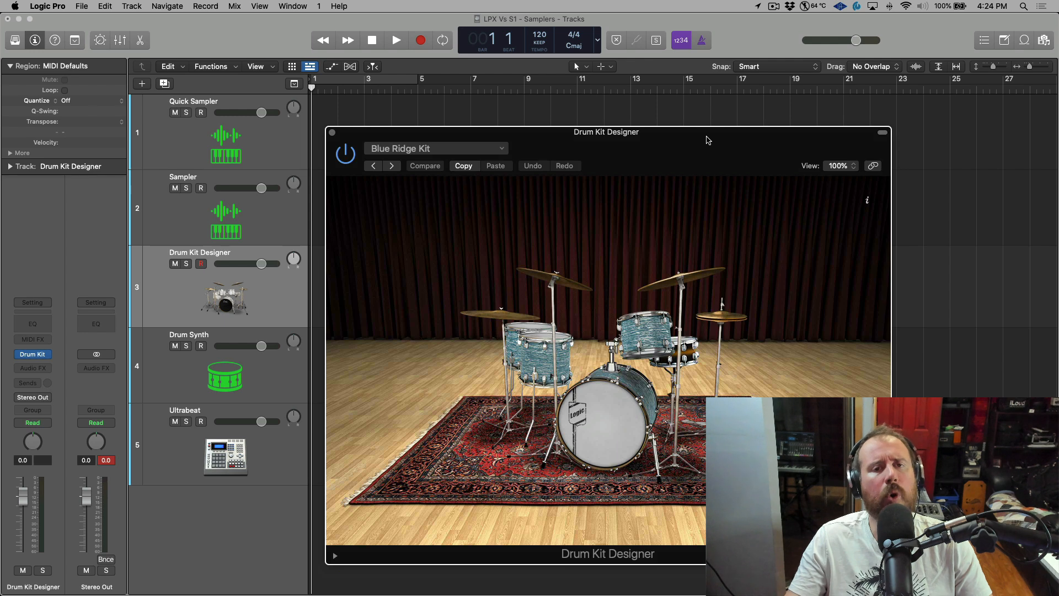
click(333, 133)
Inspect the Drum Synth and Ultrabeat instrument interfaces on tracks 4 and 5, closing each plug-in window.
click(274, 373)
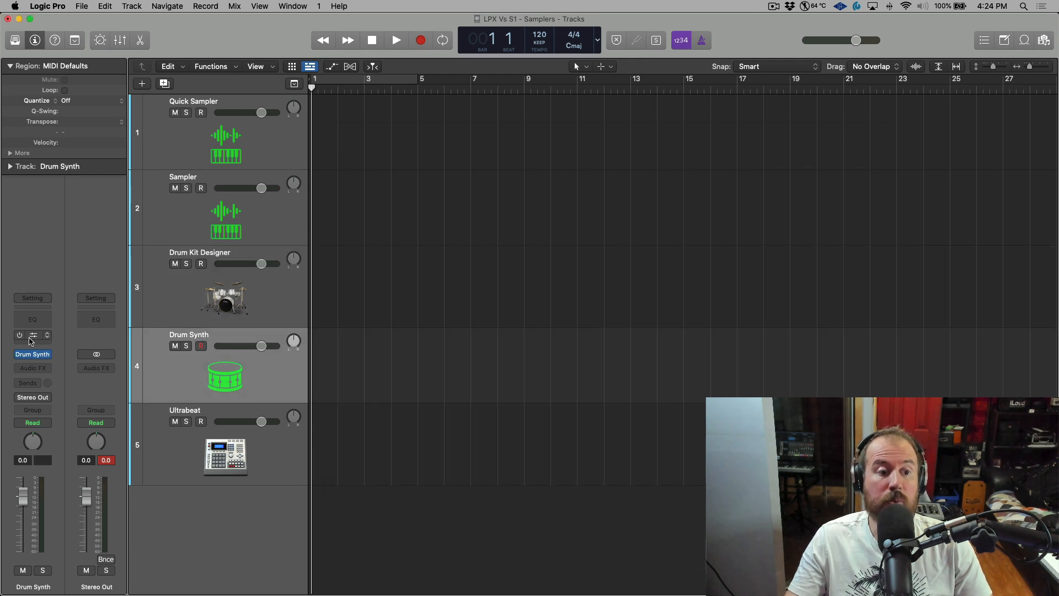
click(34, 355)
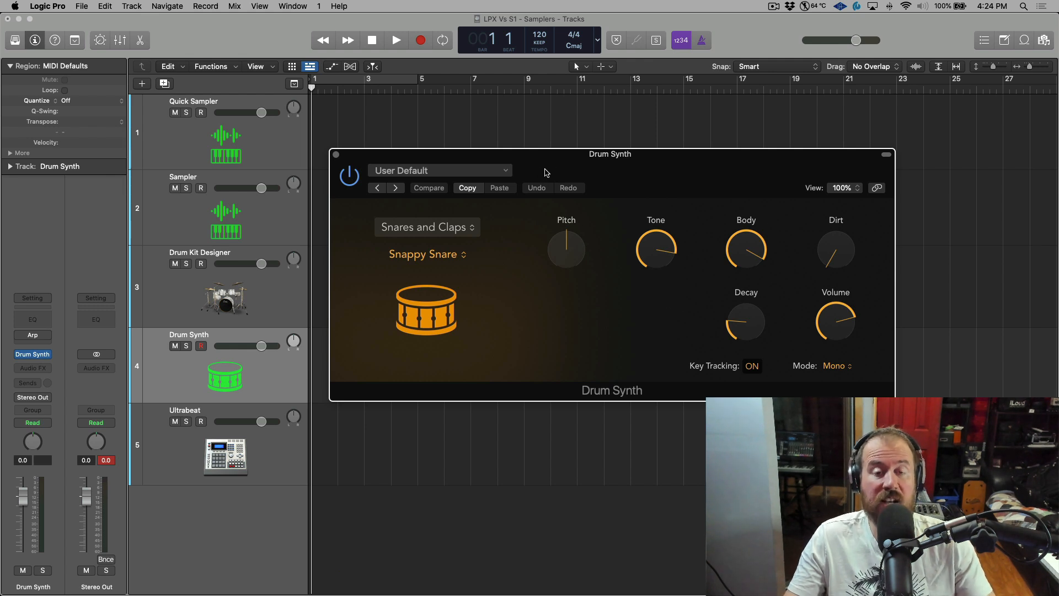
click(337, 155)
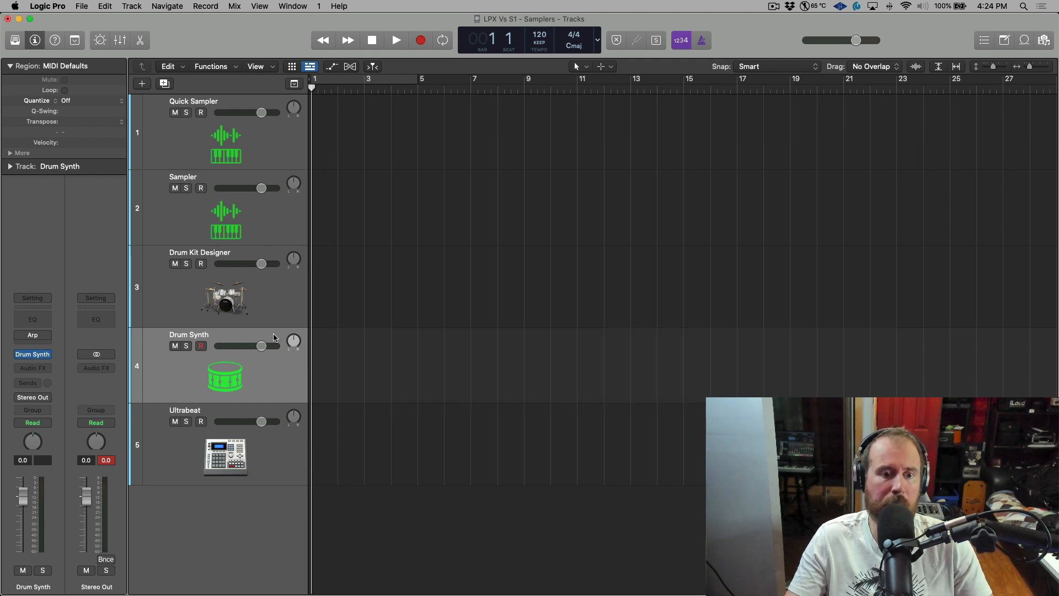
click(273, 441)
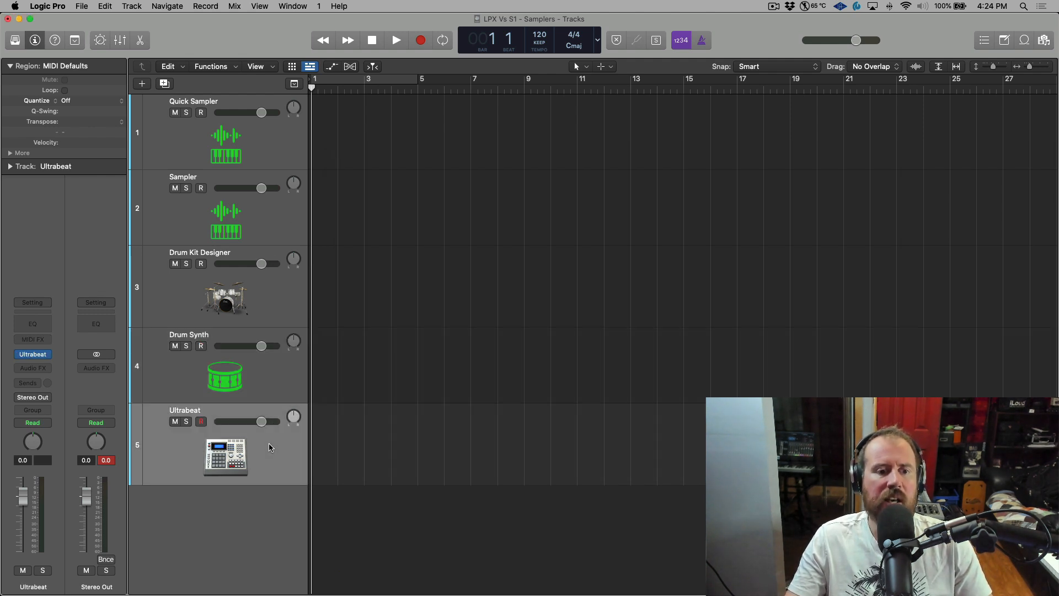
click(33, 354)
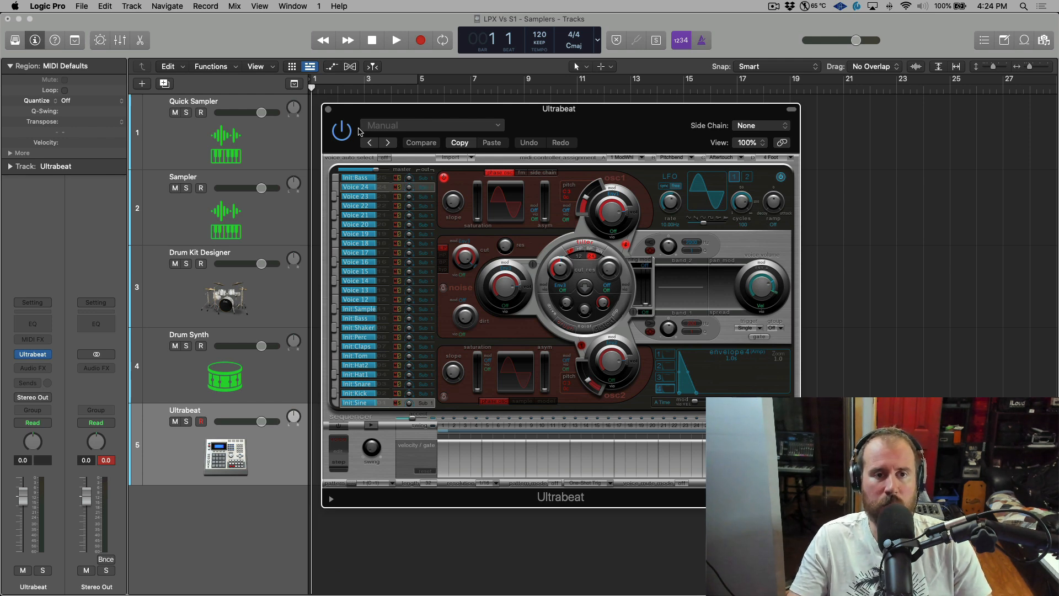
click(328, 110)
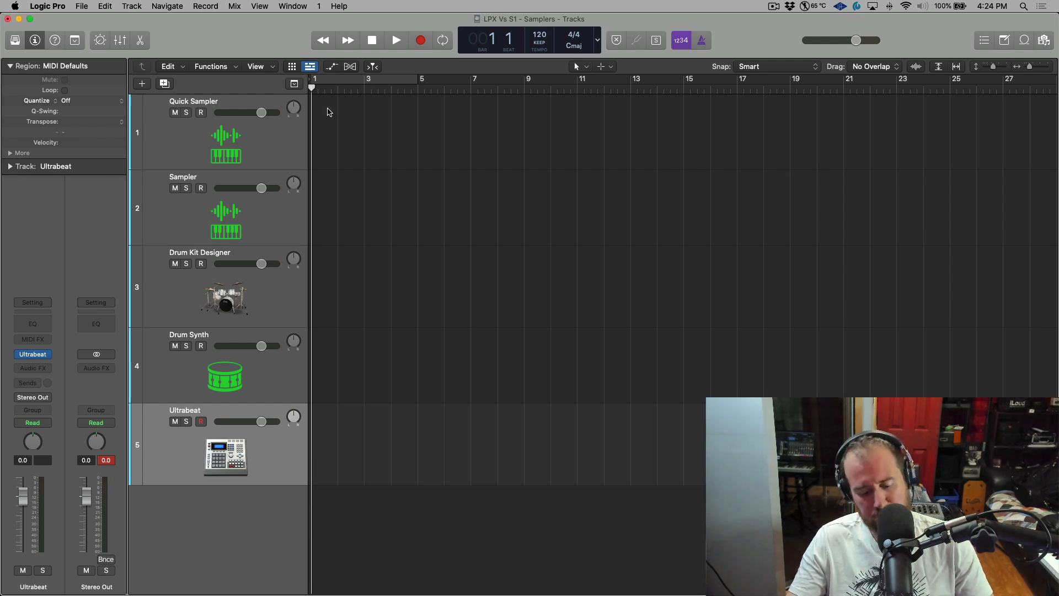
Show the file browser and search the Macintosh HD Library folder for "linn".
key(f)
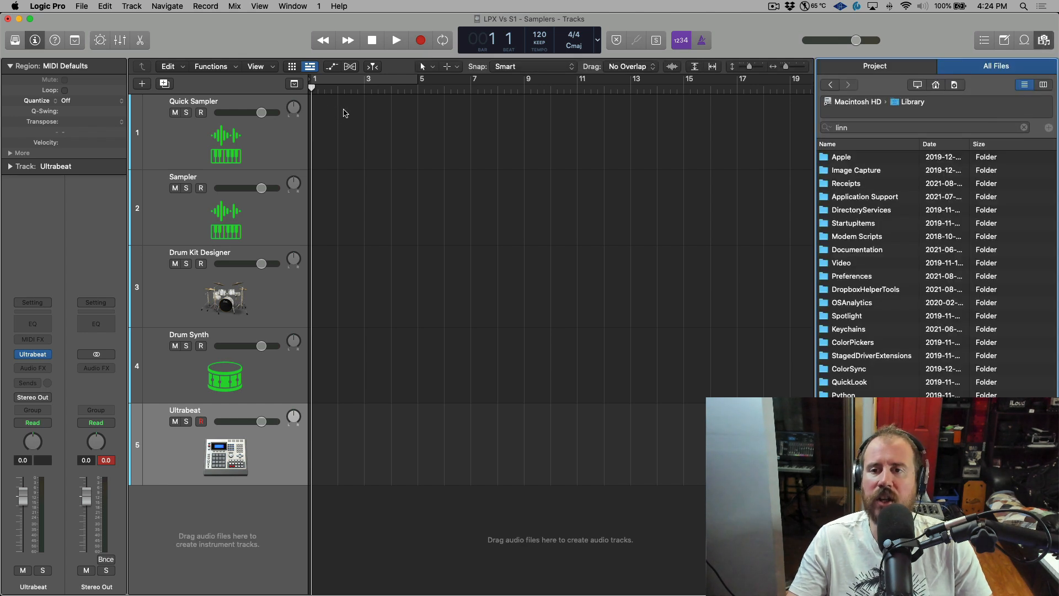
click(864, 128)
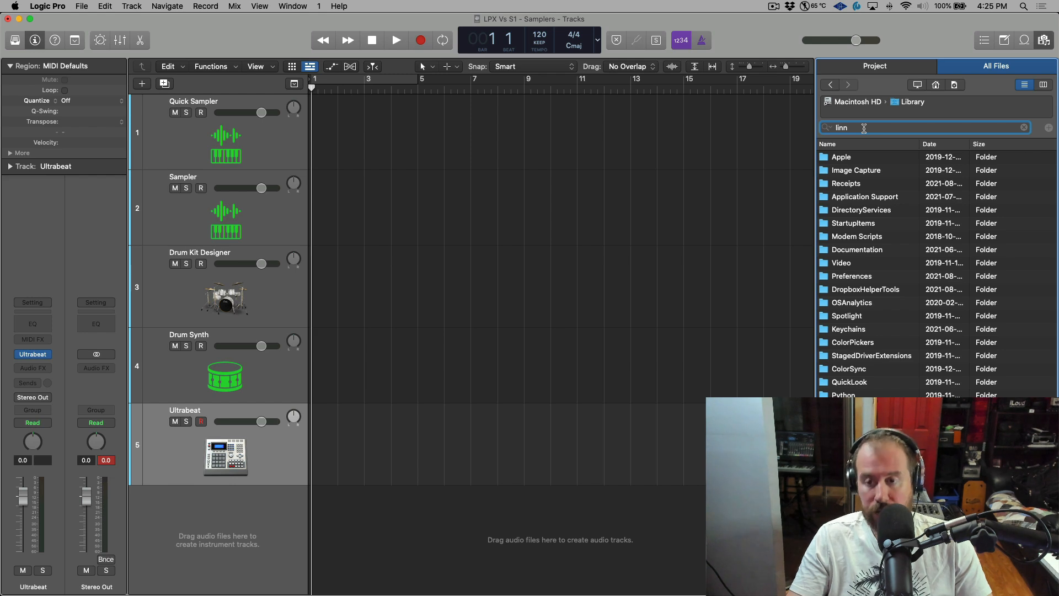
key(Return)
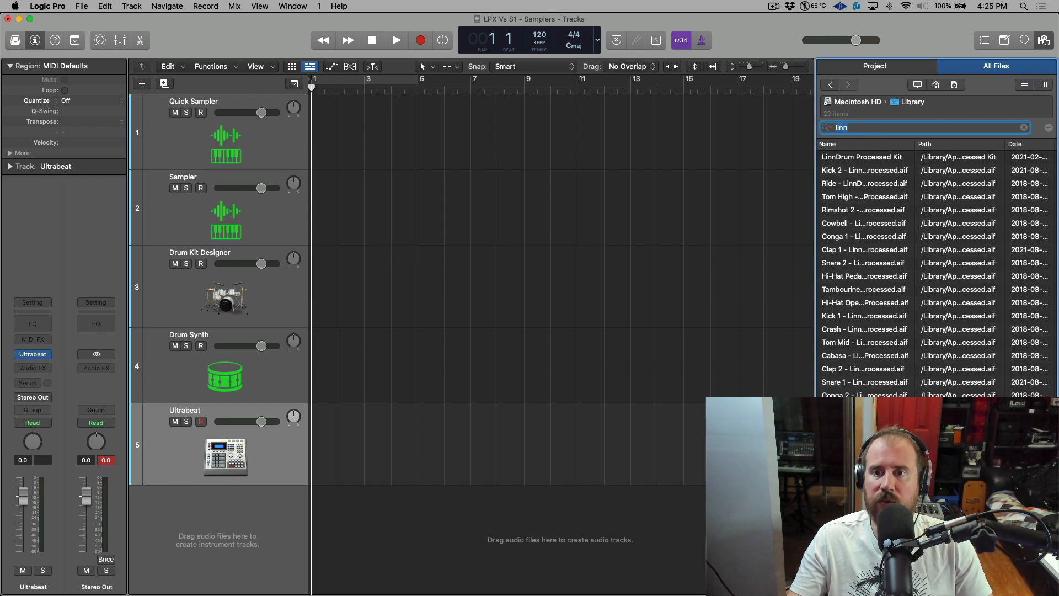
Preview the Kick 2 - LinnDrum Processed sample and create a new Drum Machine Designer track from it.
click(836, 171)
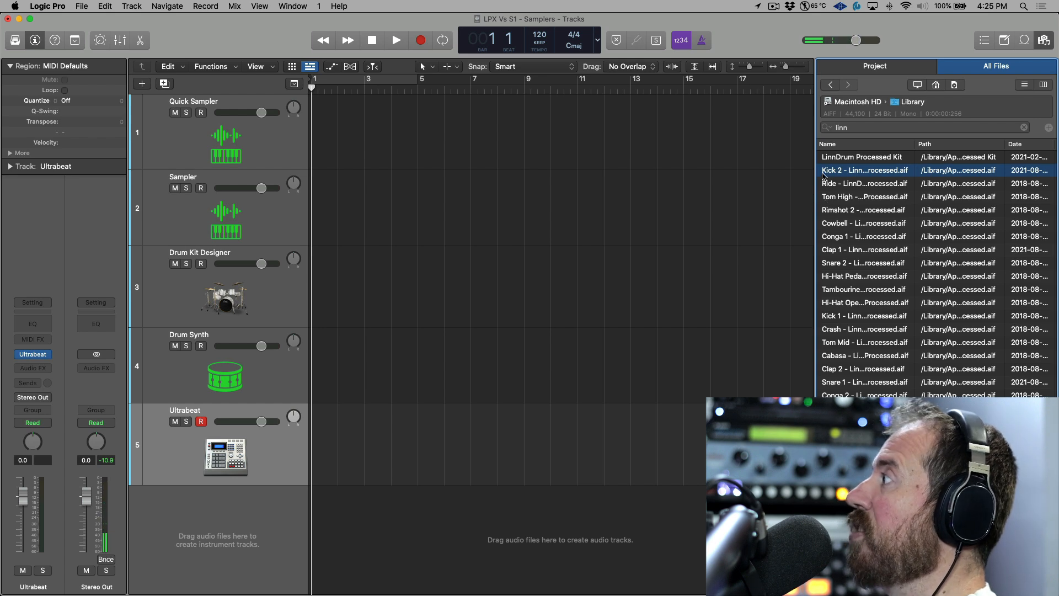
drag(834, 174, 257, 505)
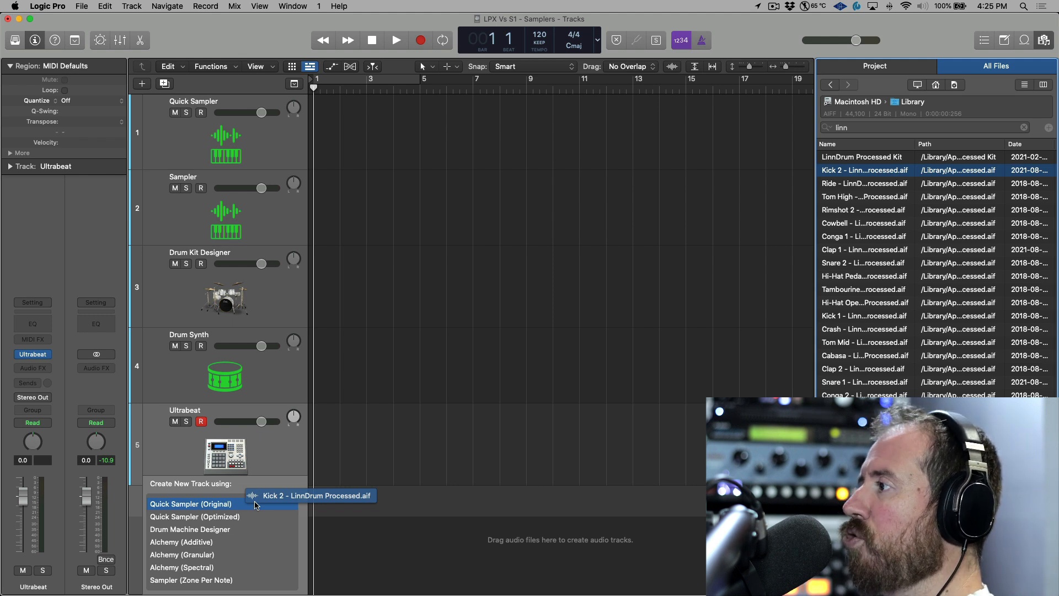
drag(257, 505, 238, 534)
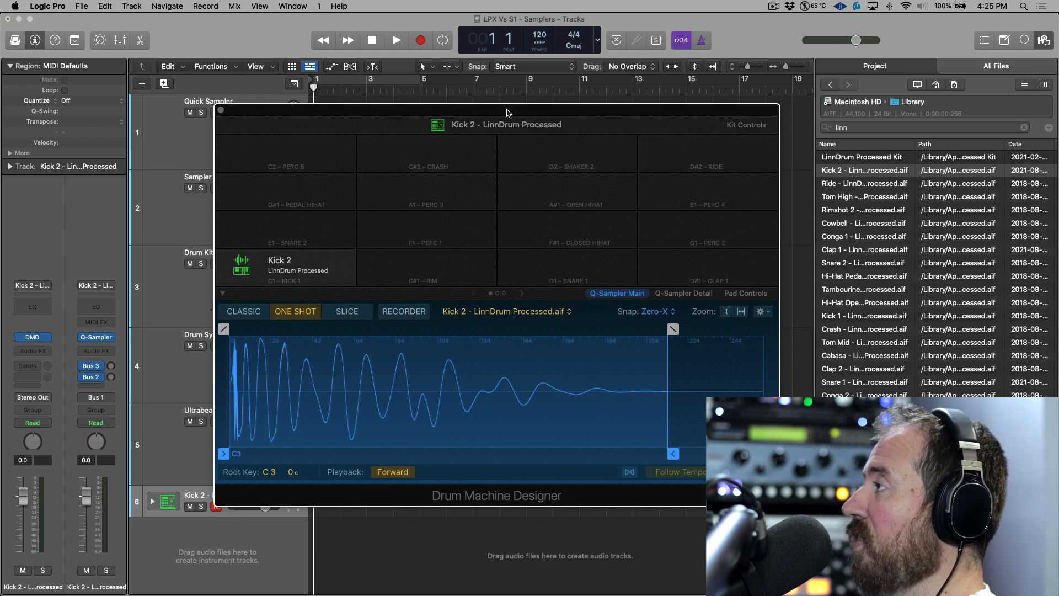
drag(518, 112, 530, 109)
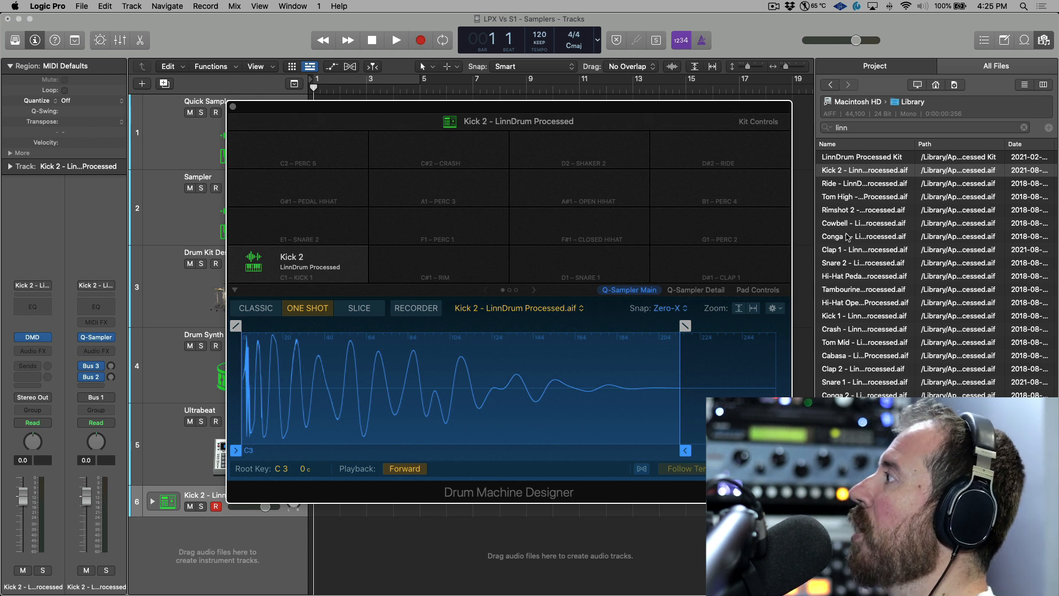
Load the LinnDrum Processed samples Snare 2, Hi-Hat Pedal and Clap 1 onto the C#1, D#1 and D1 drum pads respectively.
drag(523, 297, 439, 262)
drag(864, 275, 737, 267)
drag(838, 251, 593, 267)
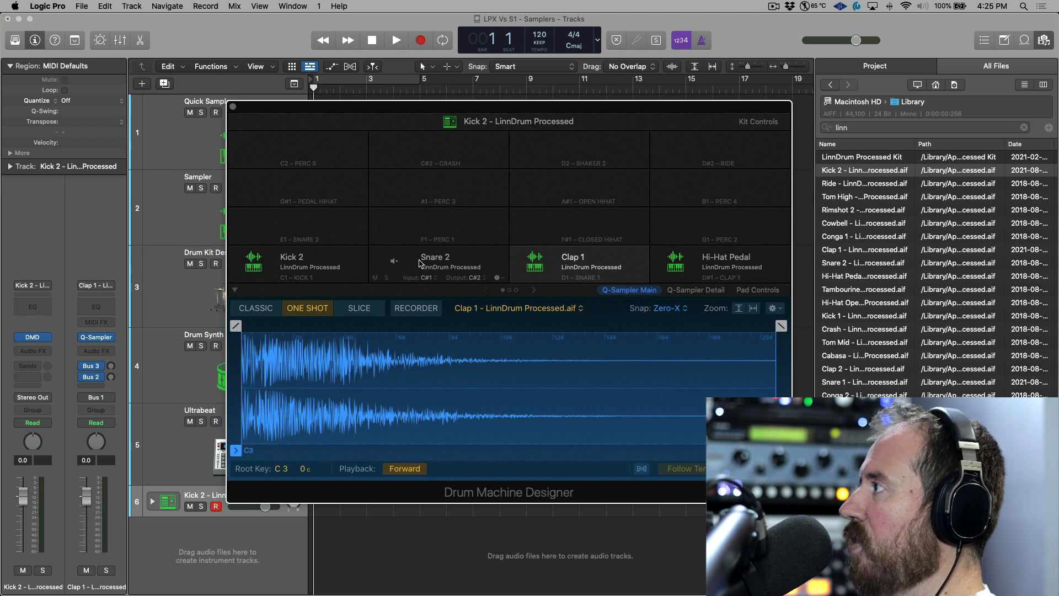
Audition the Kick 2, Snare 2, Clap 1 and Hi-Hat Pedal pads, then close the Drum Machine Designer window.
click(298, 265)
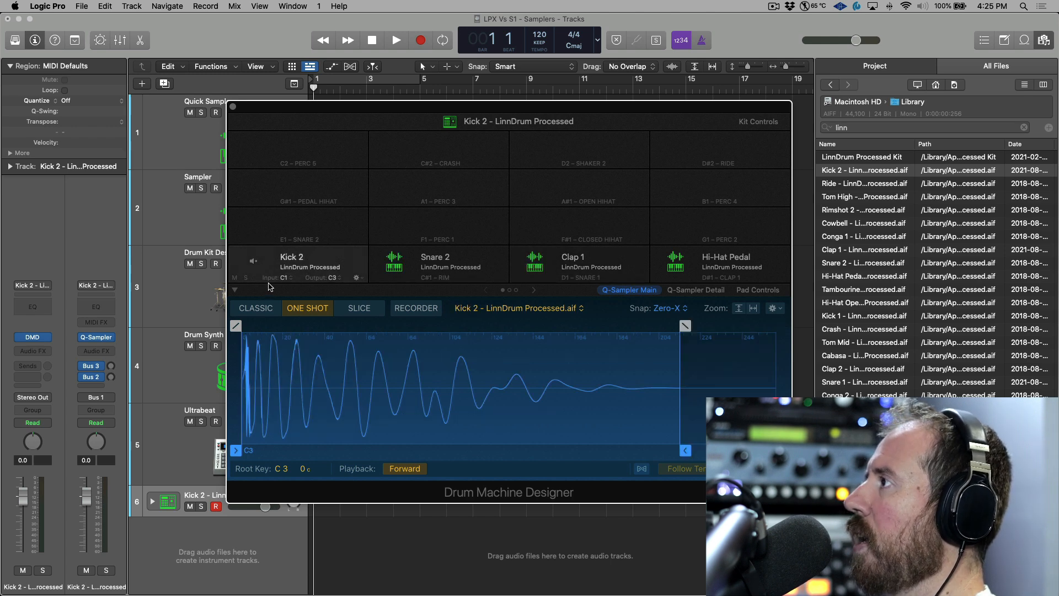
click(466, 276)
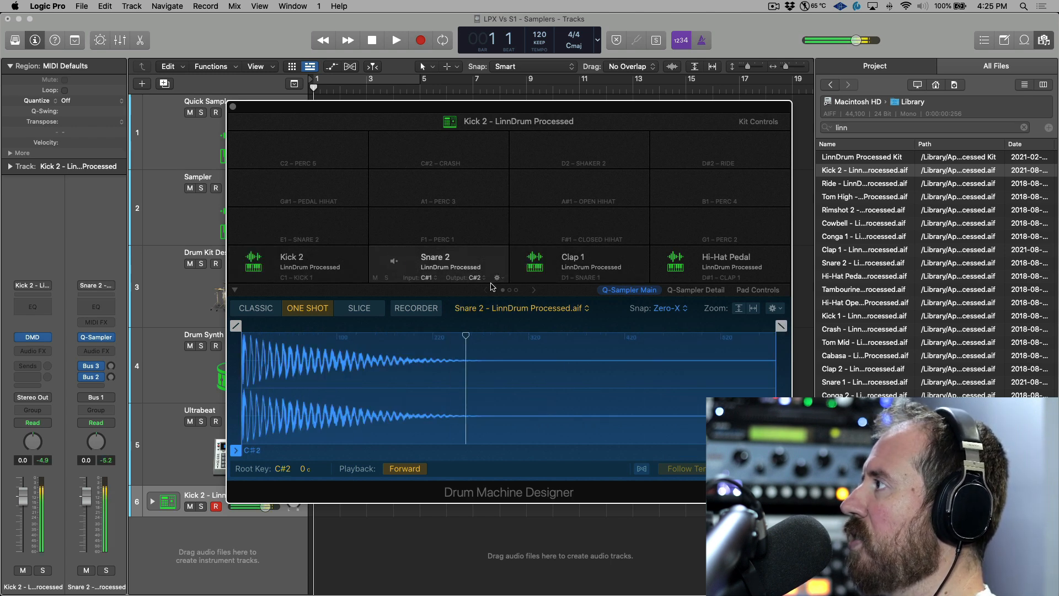
click(574, 265)
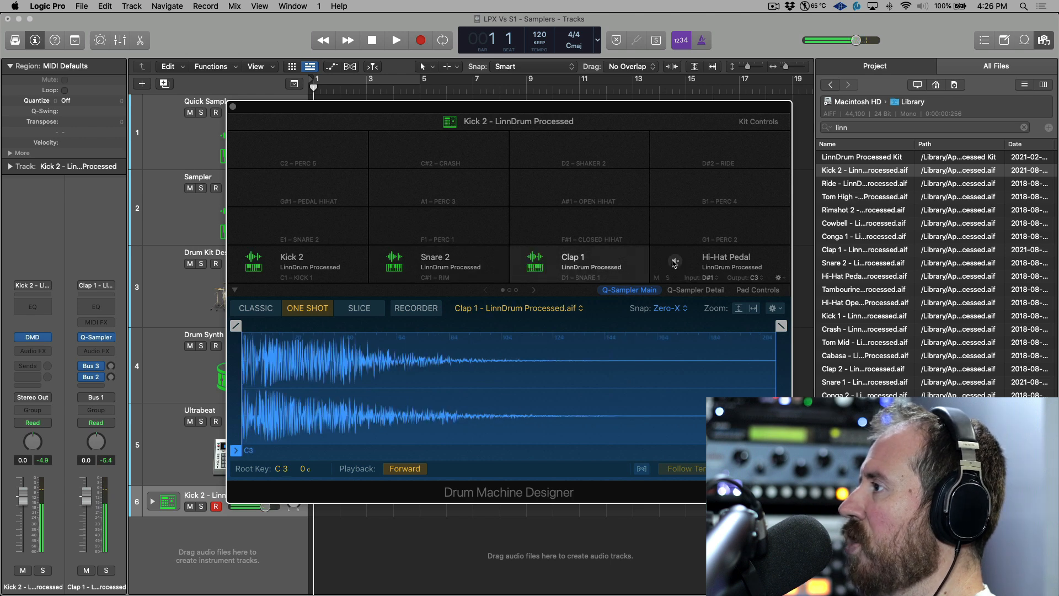
click(675, 262)
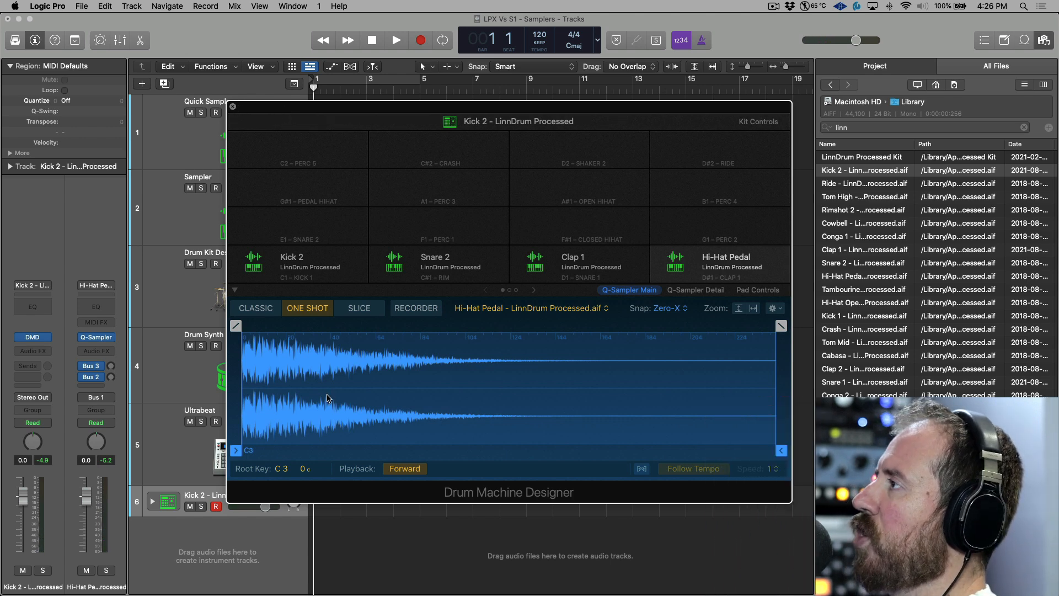
key(super+w)
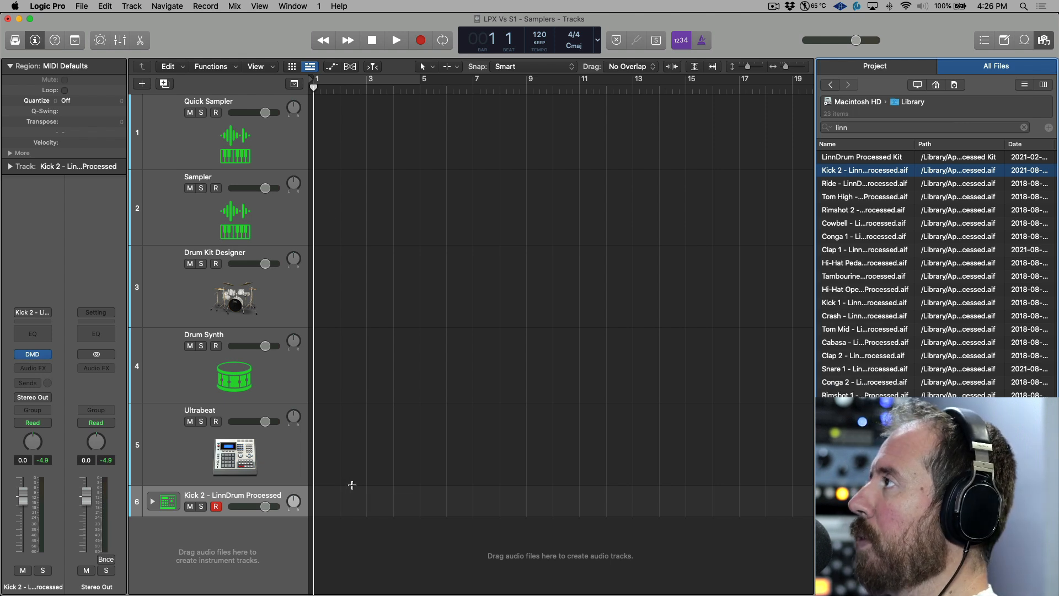
Create a pattern region at bar 1 on the Kick 2 - LinnDrum Processed track and hide the file browser.
click(297, 493)
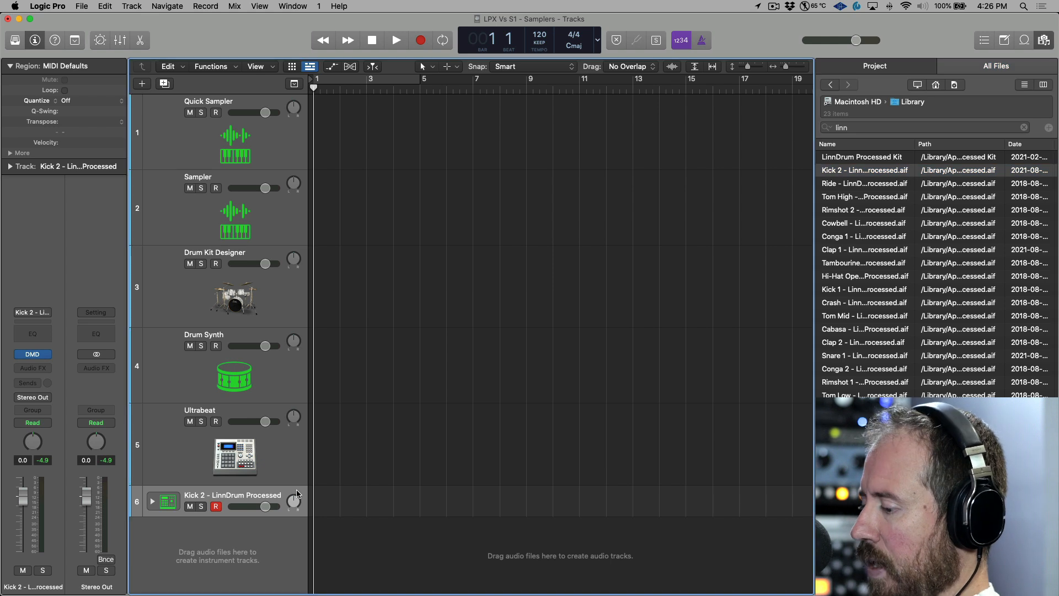
key(super+Right)
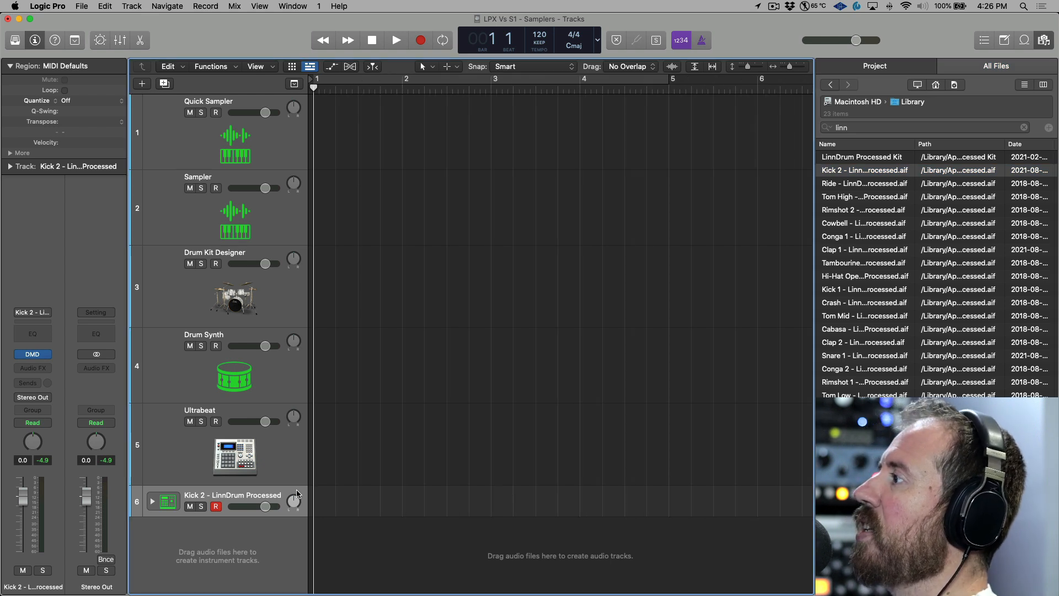
right_click(328, 505)
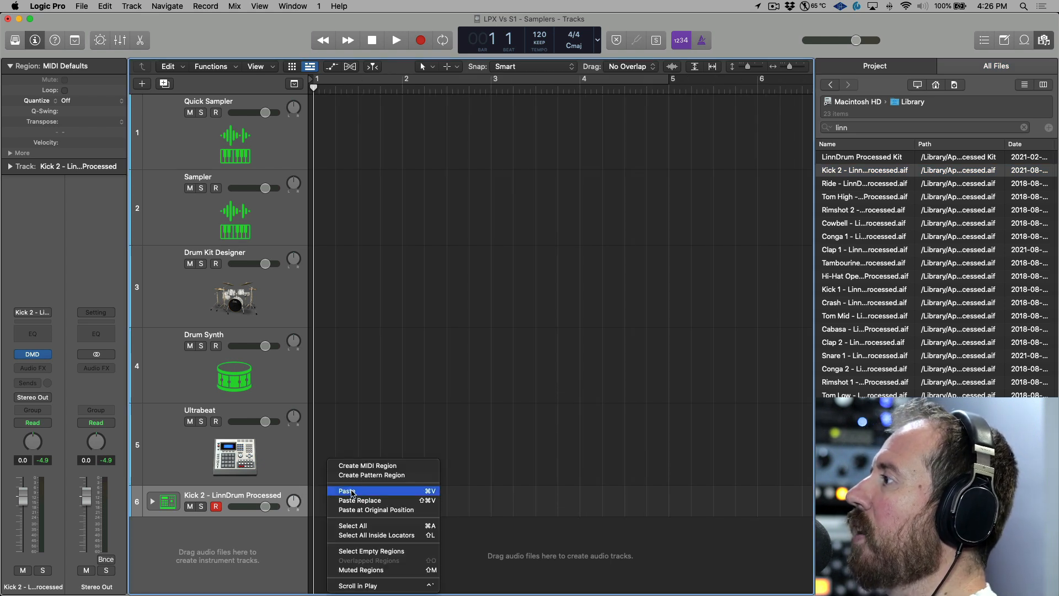
click(369, 477)
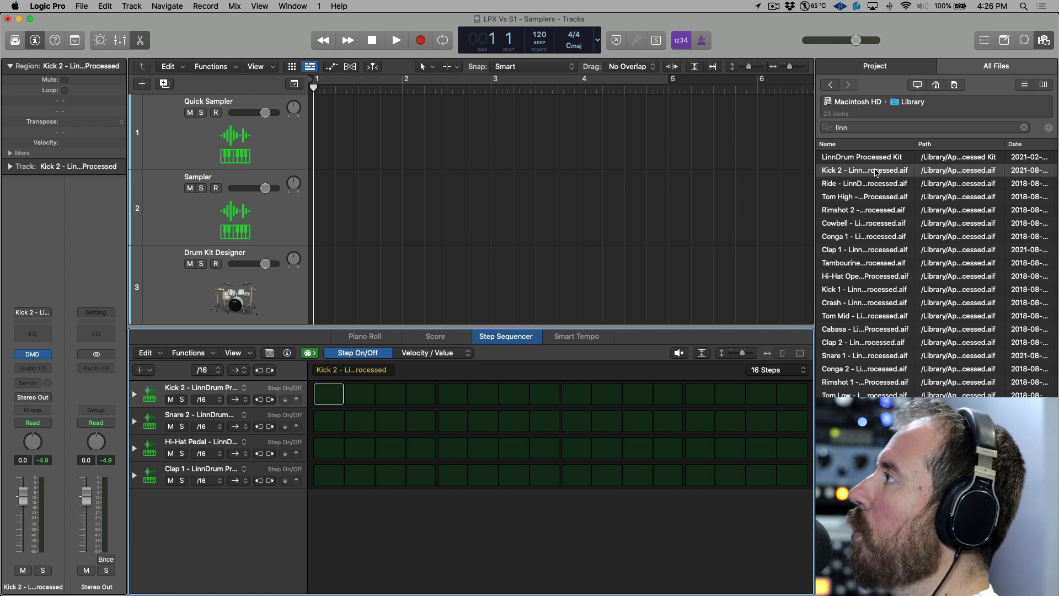
key(f)
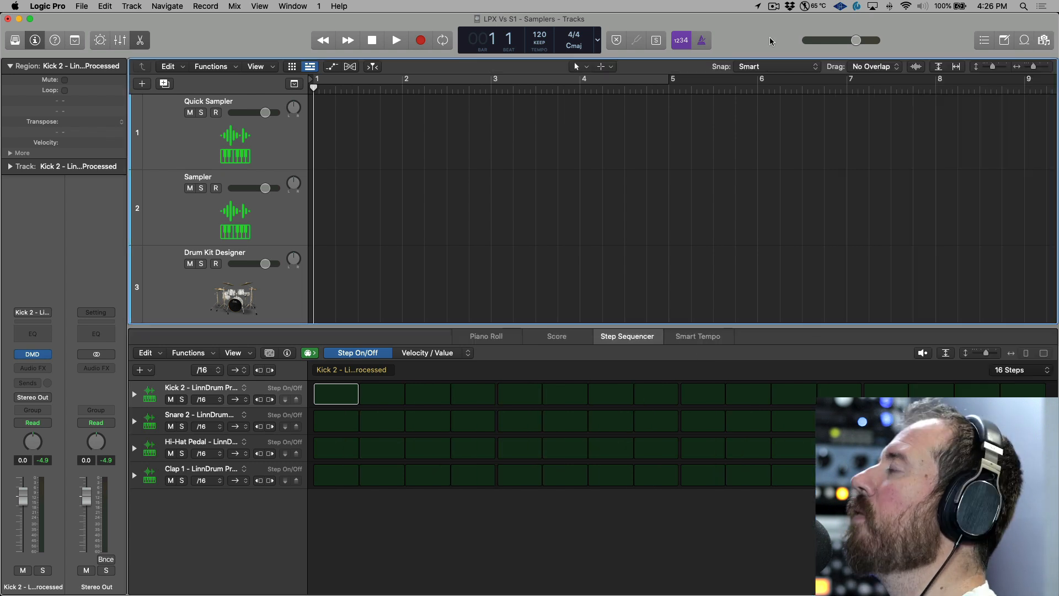
Program the Kick 2 row of the step sequencer with hits on steps 1, 5, 9 and 13 only.
click(344, 396)
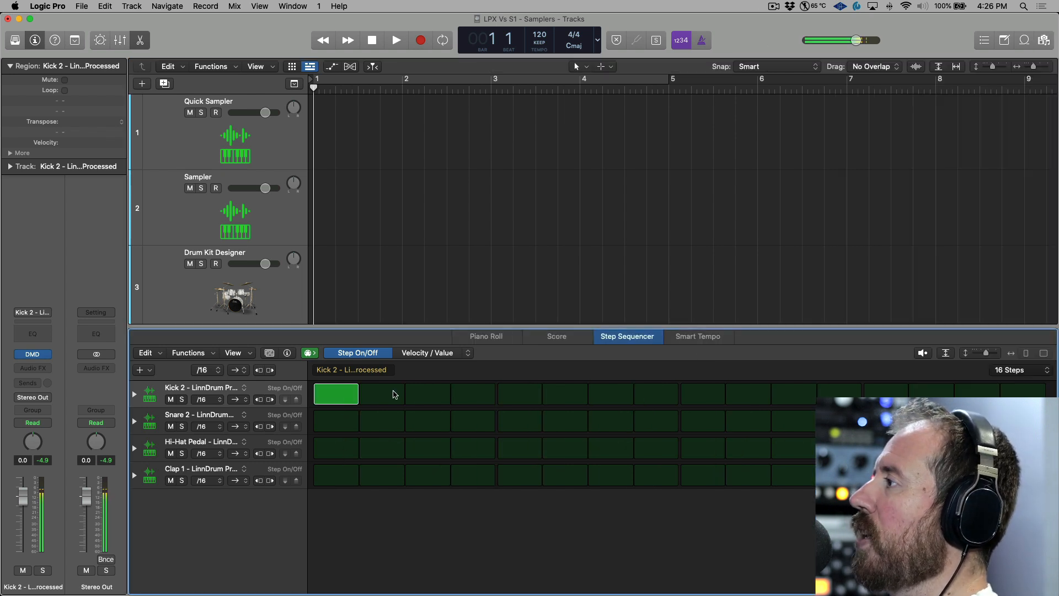
click(395, 394)
click(420, 393)
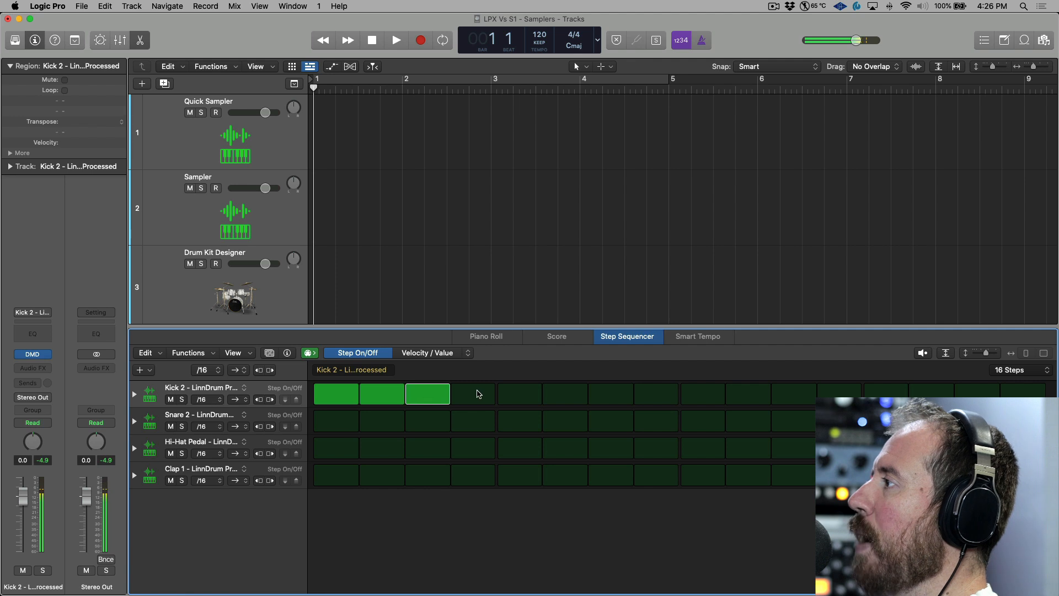
click(419, 395)
click(394, 395)
click(533, 398)
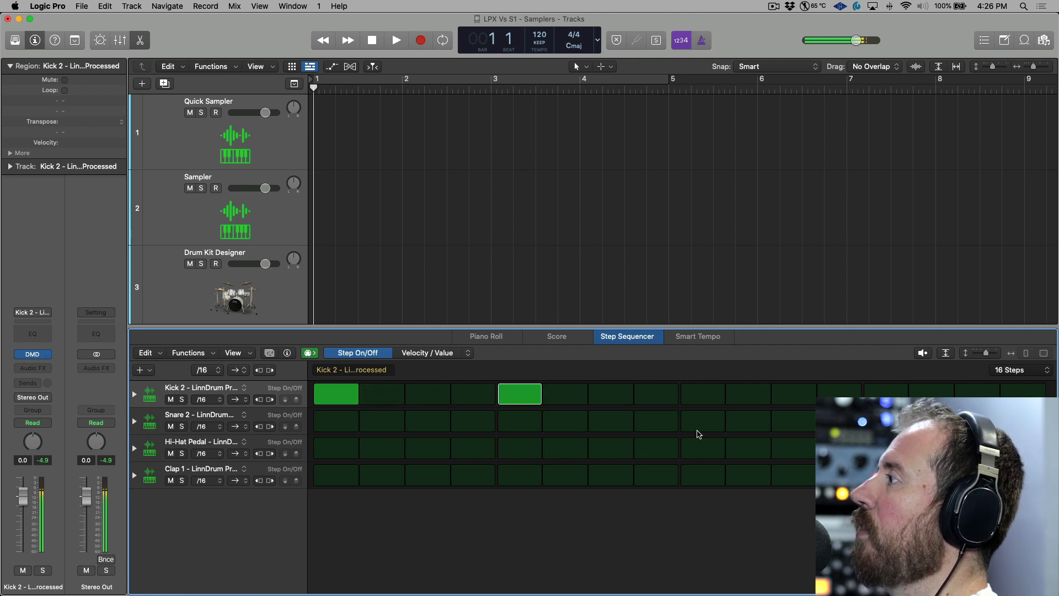
click(695, 395)
click(886, 394)
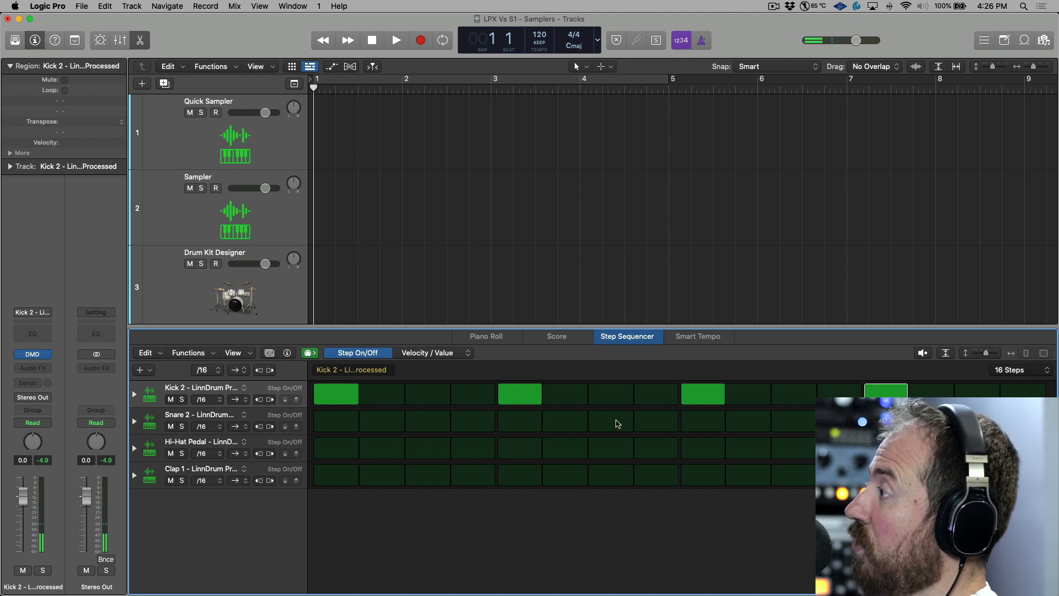
Add Snare 2 hits on steps 9 and 16 and fill the Hi-Hat Pedal row from step 1 through 12.
click(708, 423)
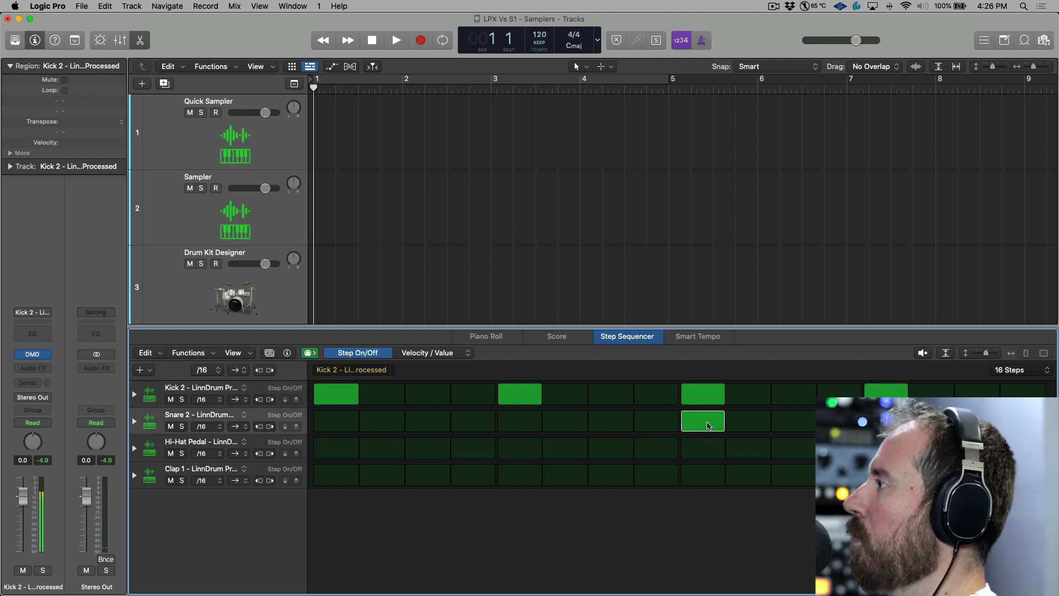
drag(345, 453, 811, 455)
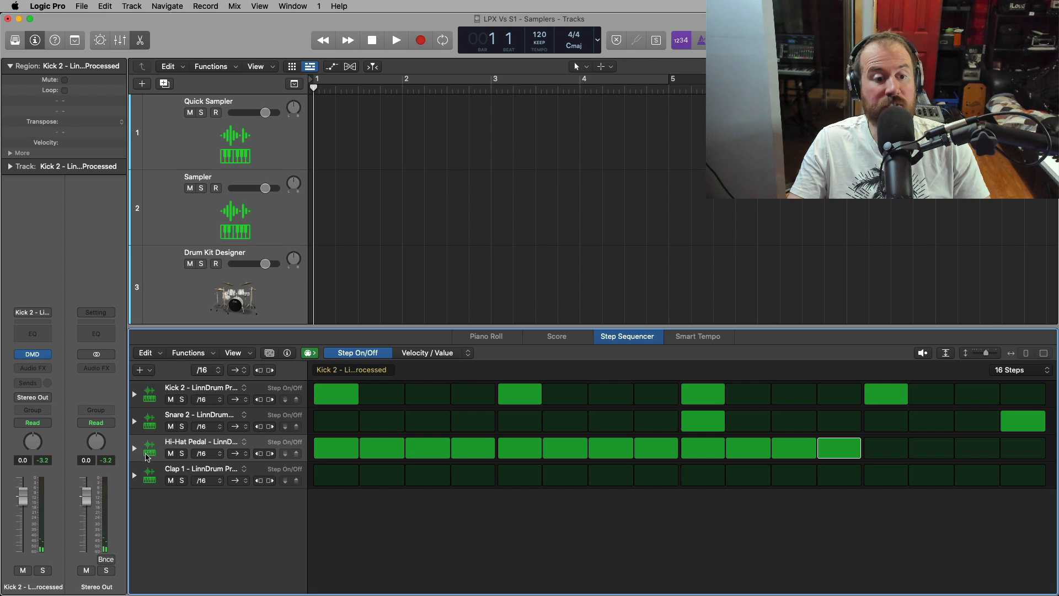
Examine the Velocity and Note Repeat lanes of the Hi-Hat Pedal row, then collapse the row again.
click(135, 449)
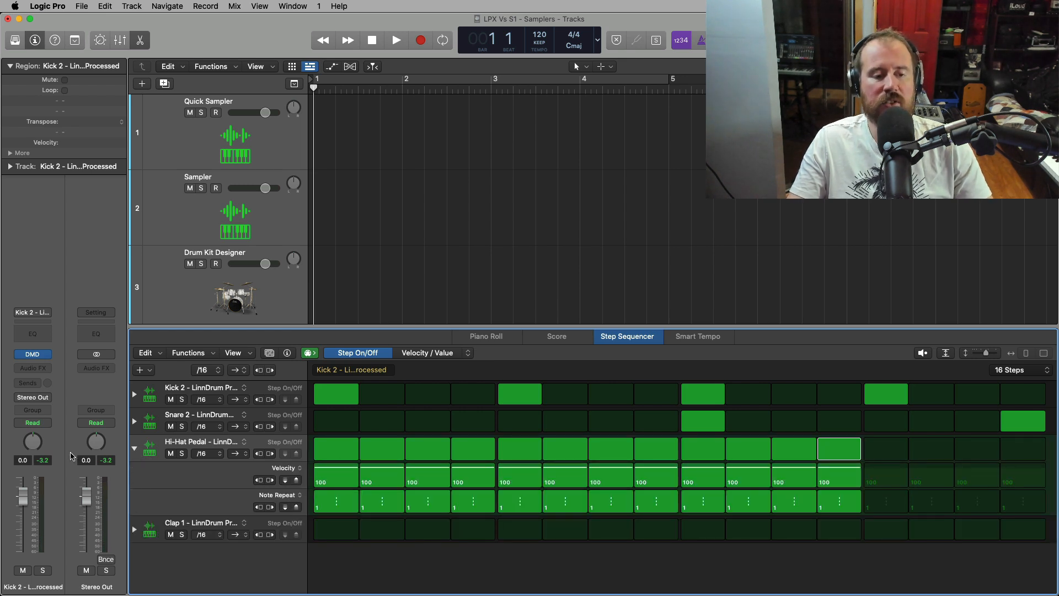
click(135, 449)
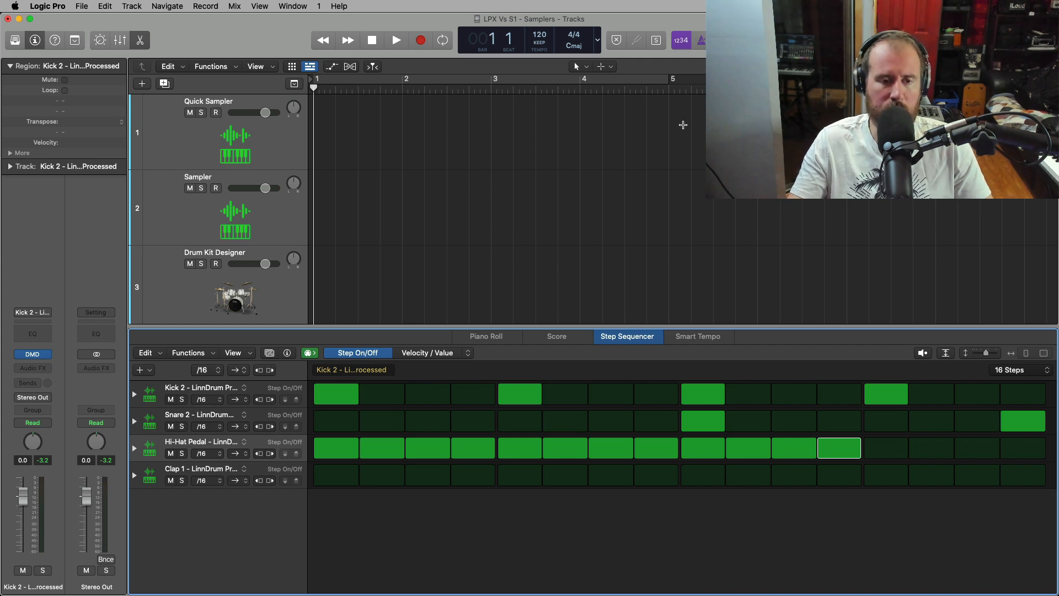
Switch to Studio One and hide all the existing tracks, from Kick through VCA 1, in the arrangement.
key(super+Tab)
key(super+Tab)
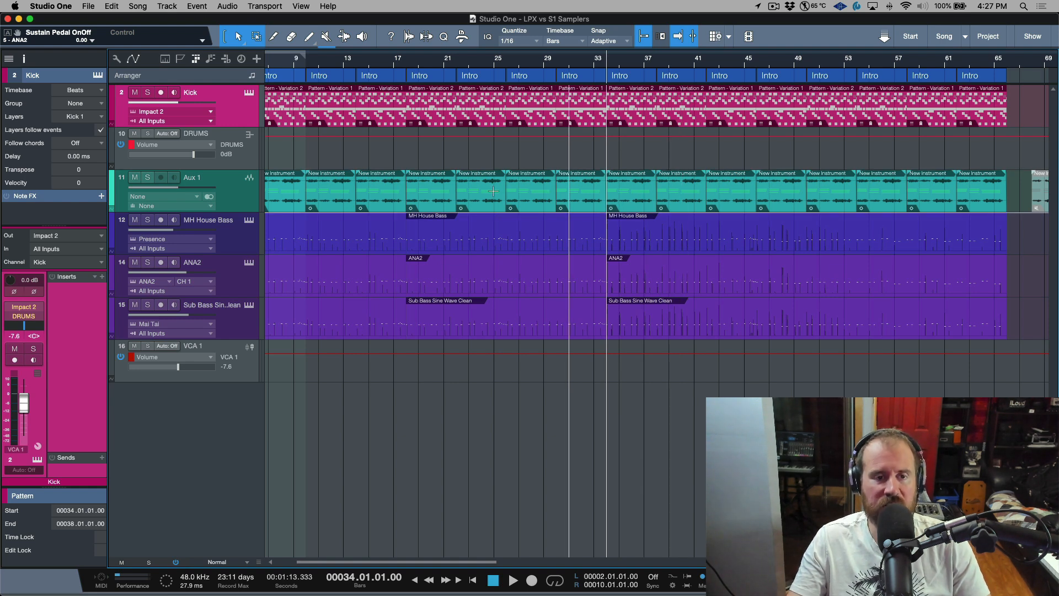
click(231, 328)
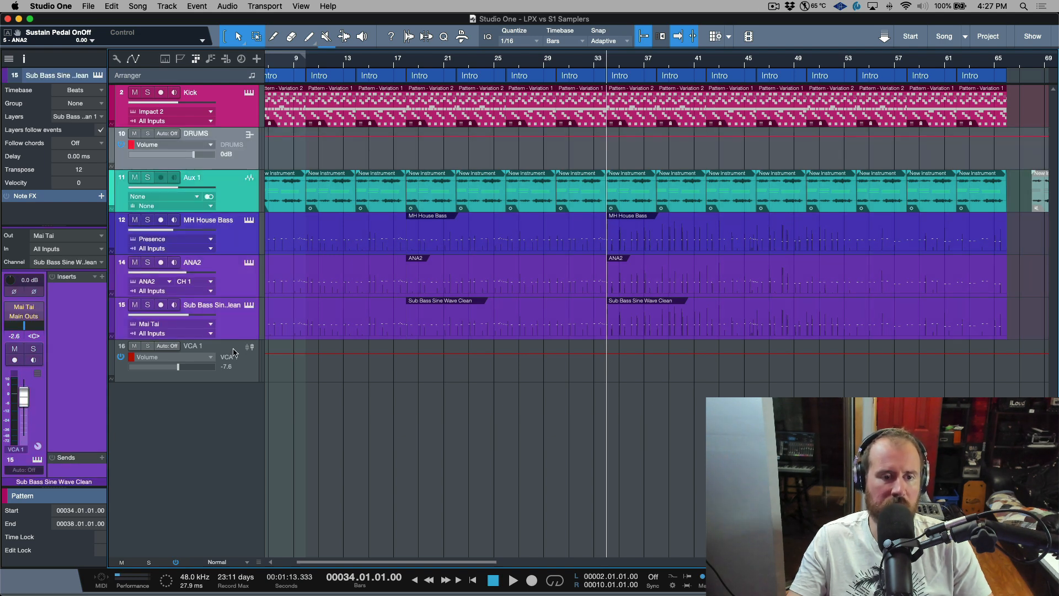
click(234, 355)
click(230, 109)
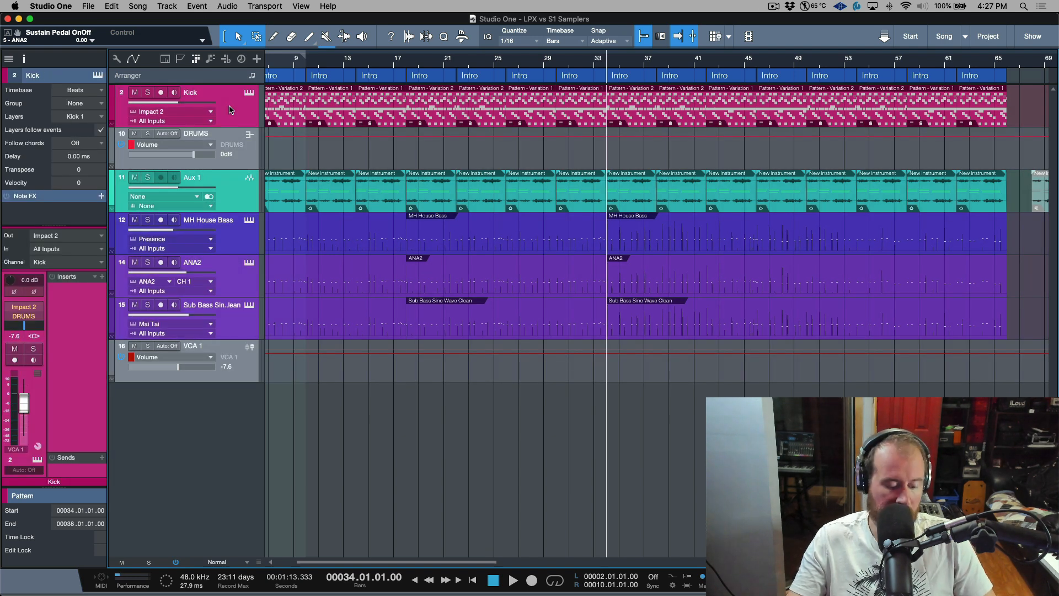
key(shift+t)
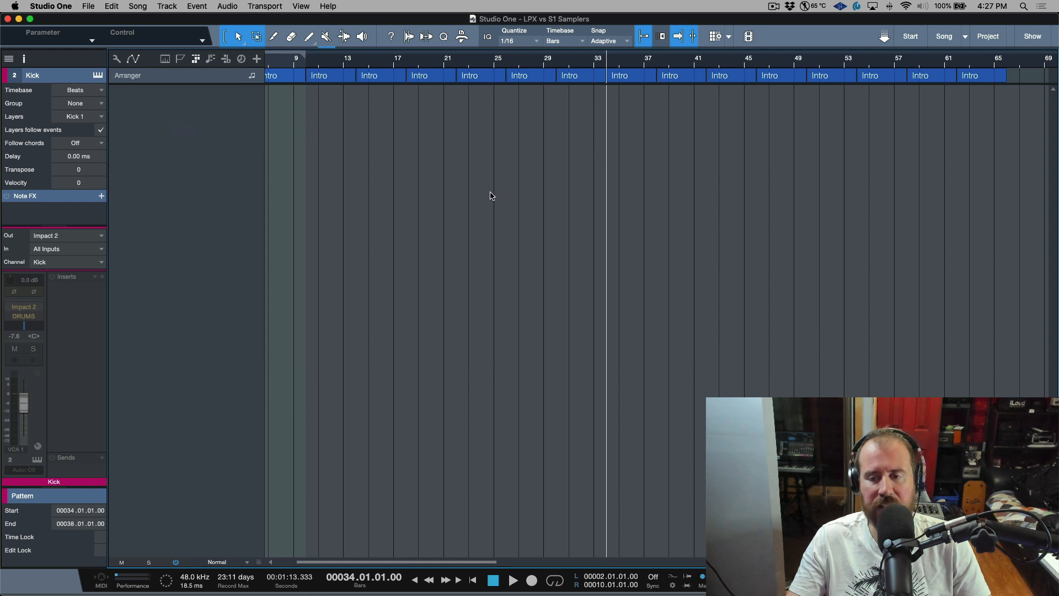
Add the PreSonus Impact instrument from the browser to the empty arrangement as a new instrument track.
key(F5)
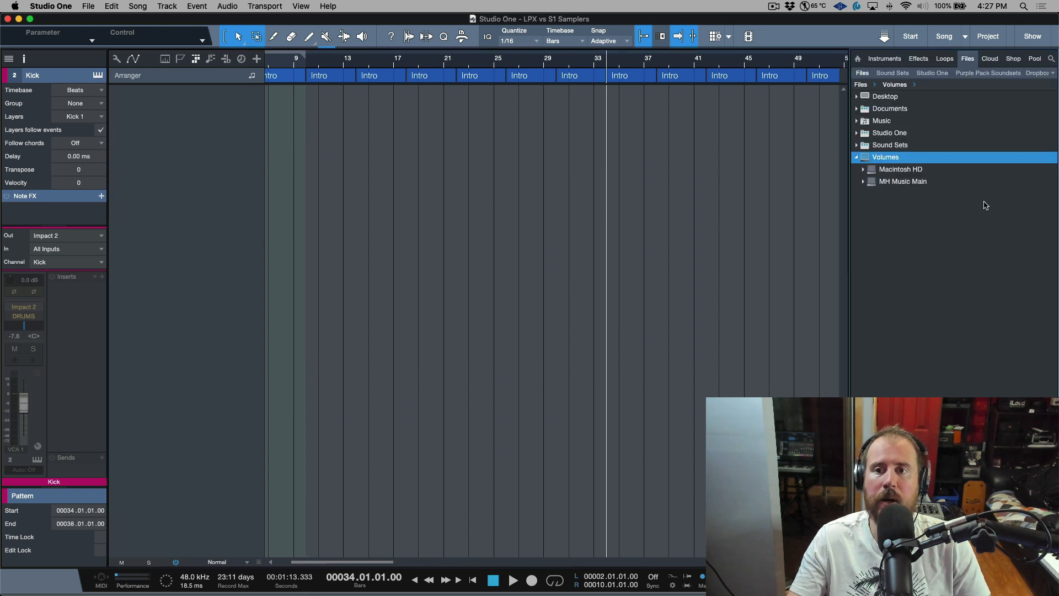
click(886, 59)
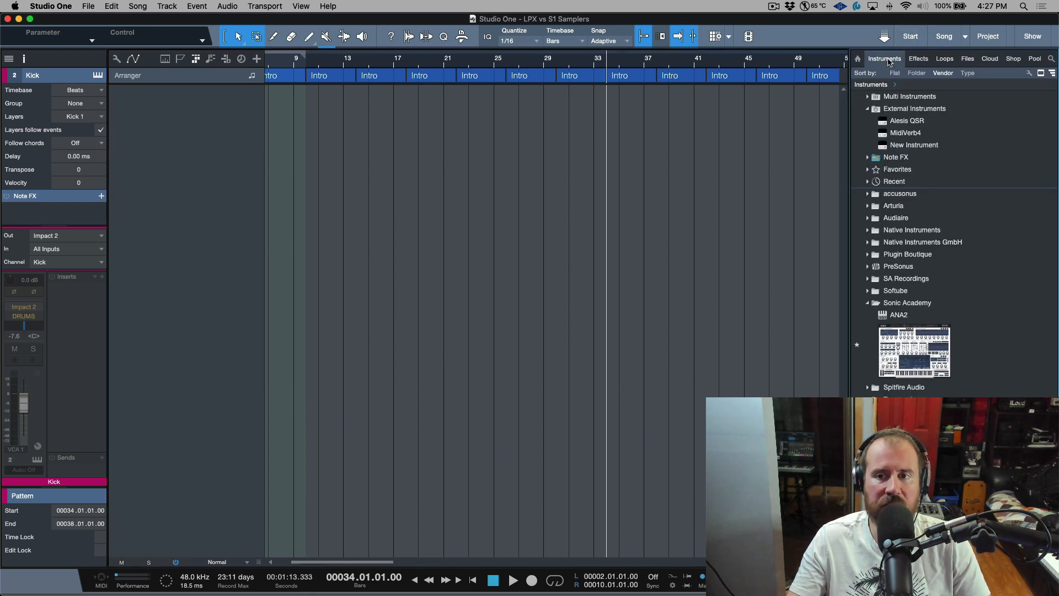
click(882, 109)
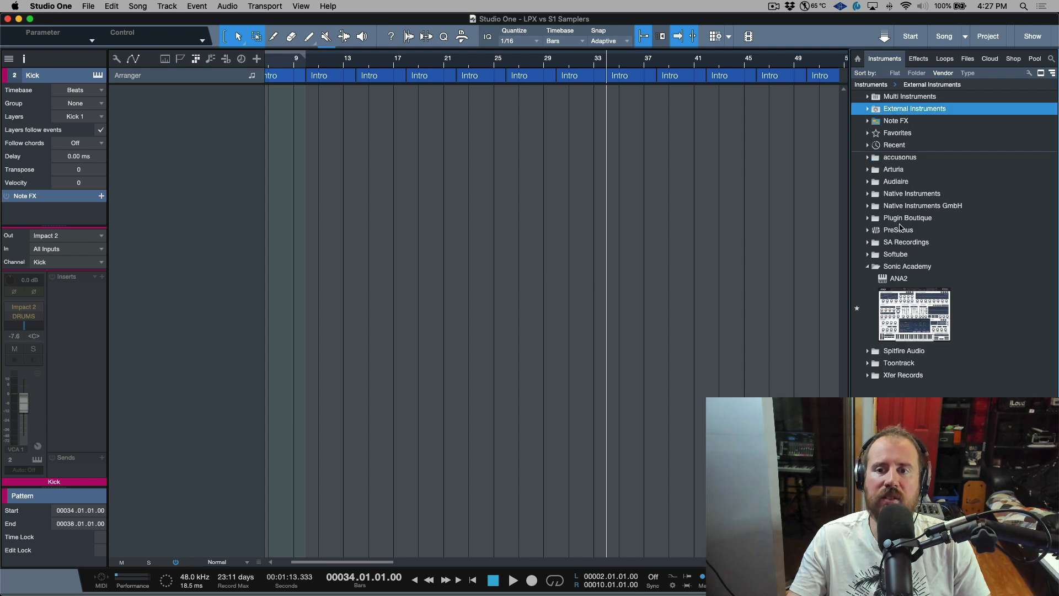
click(903, 230)
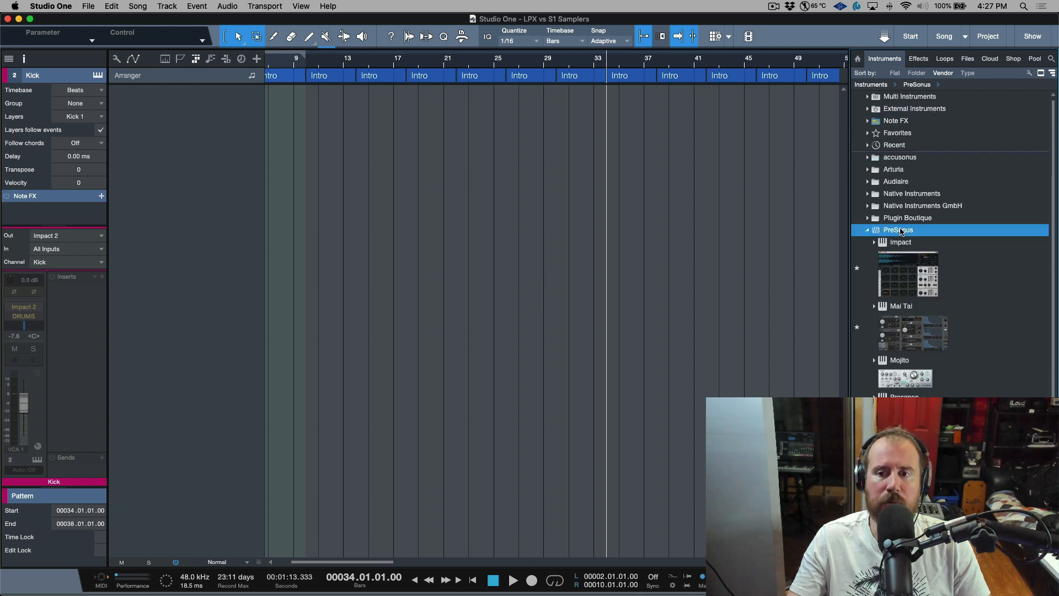
click(913, 278)
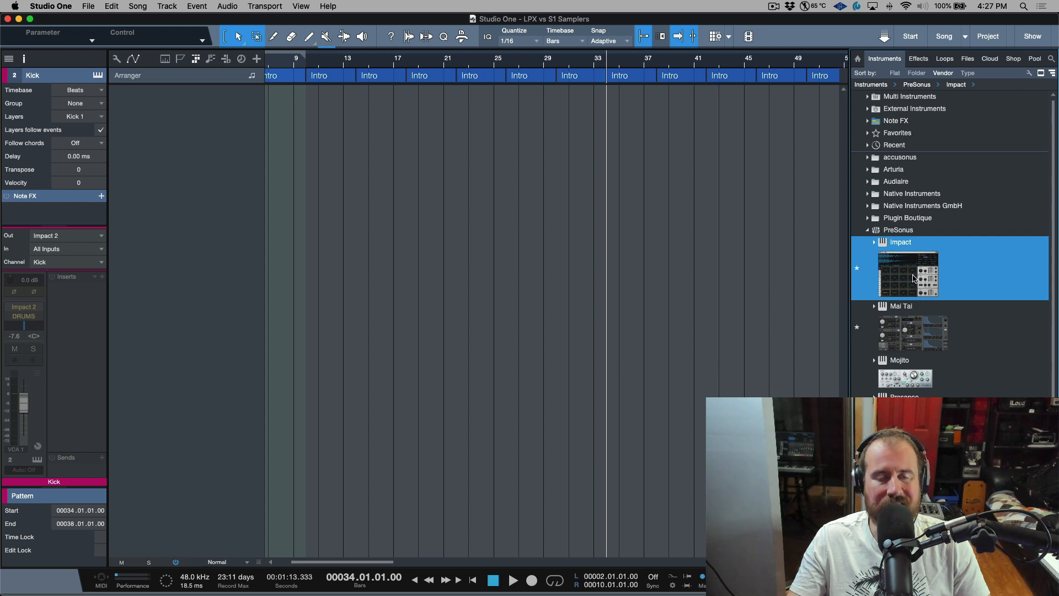
drag(915, 278, 505, 177)
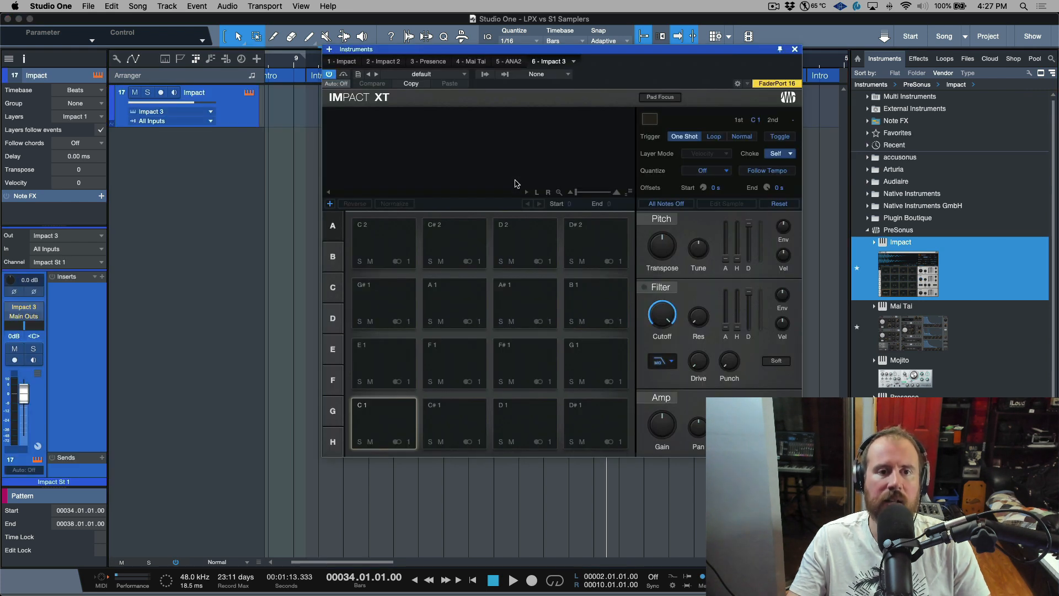
Move the Impact XT window over the track list and load the MH Music 808 Kit preset.
drag(615, 53, 403, 53)
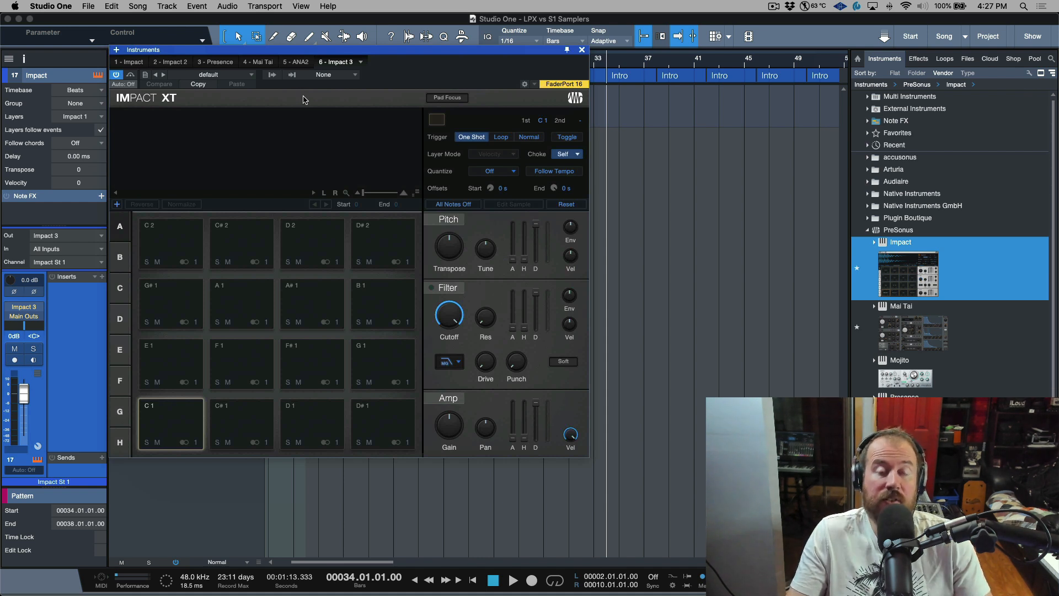
click(225, 75)
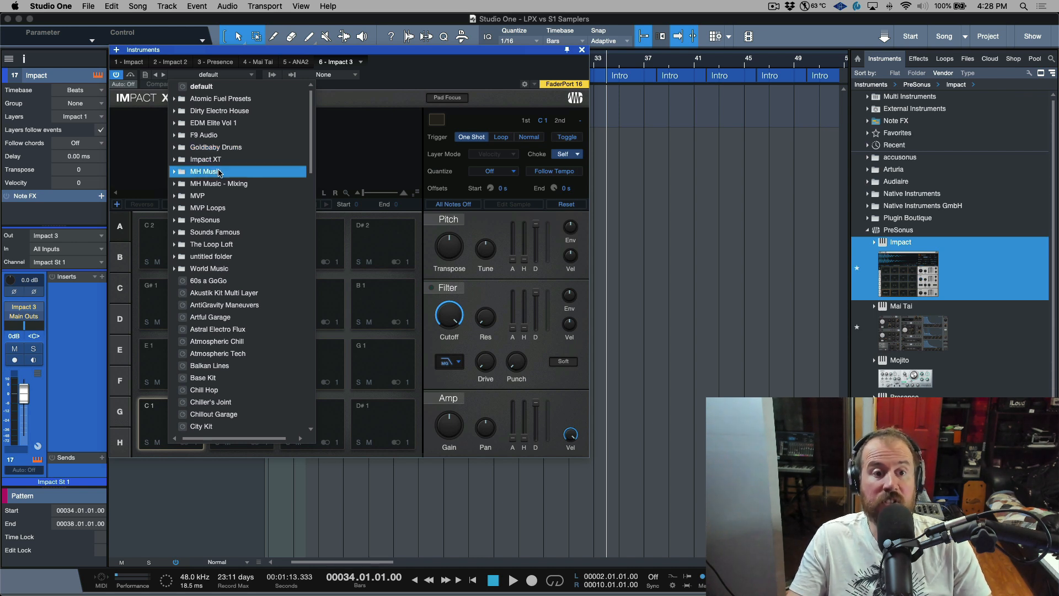
mouse_move(219, 173)
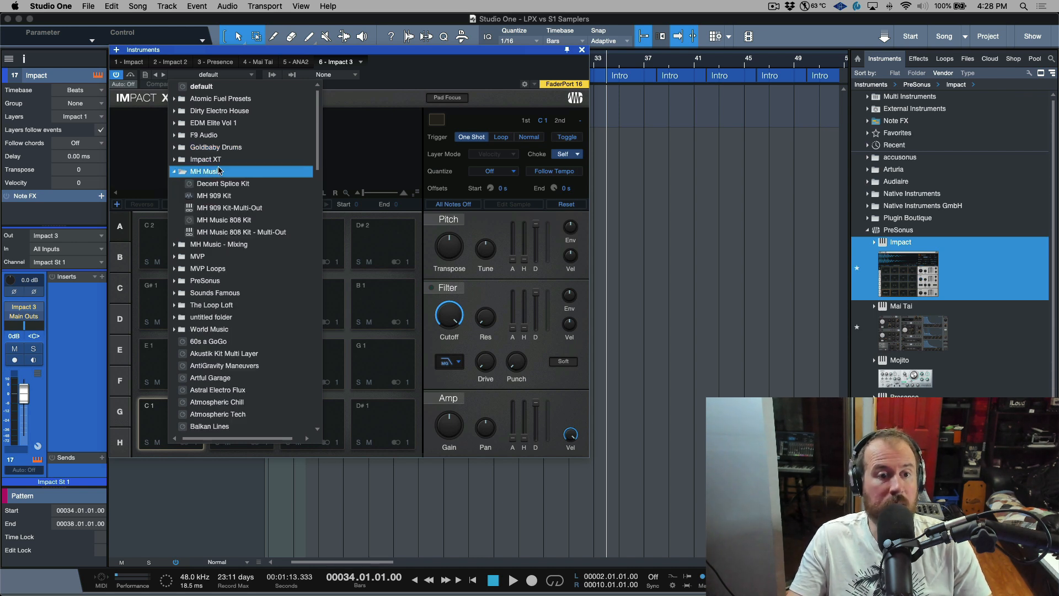
click(220, 220)
click(423, 70)
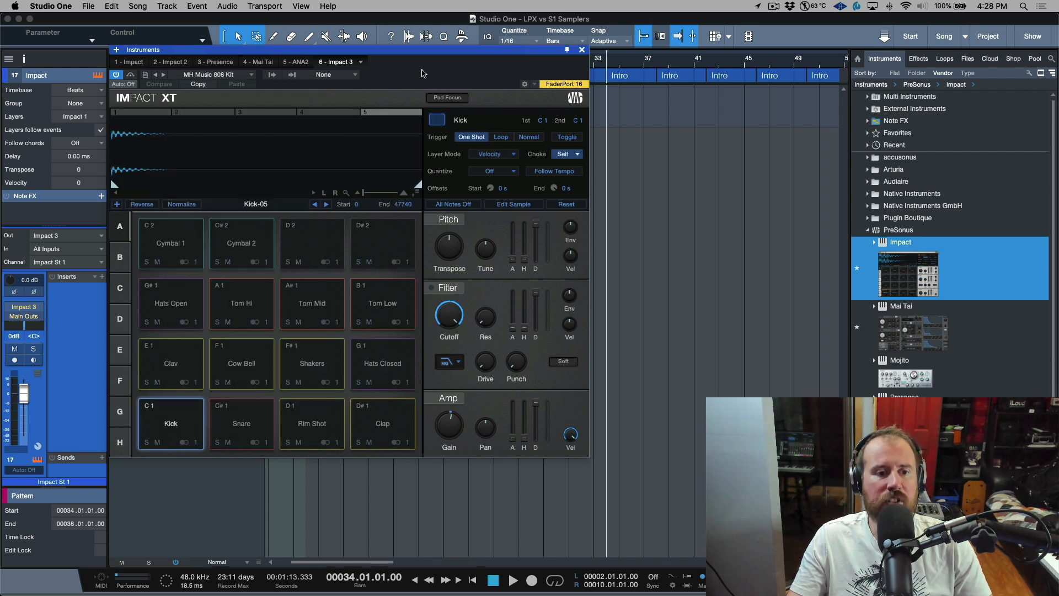
Audition every loaded pad of the 808 kit, from Kick up through Cymbal 2.
click(183, 416)
click(183, 416)
click(246, 418)
click(332, 425)
click(376, 421)
click(184, 363)
click(242, 363)
click(313, 363)
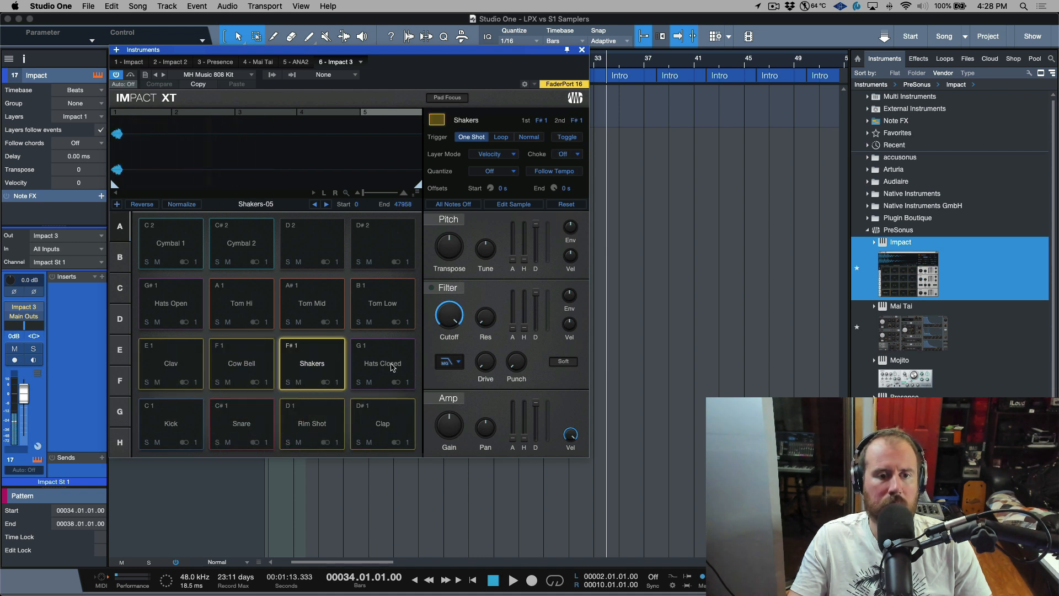
click(383, 363)
click(171, 303)
click(239, 301)
click(312, 303)
click(383, 303)
click(171, 243)
click(212, 246)
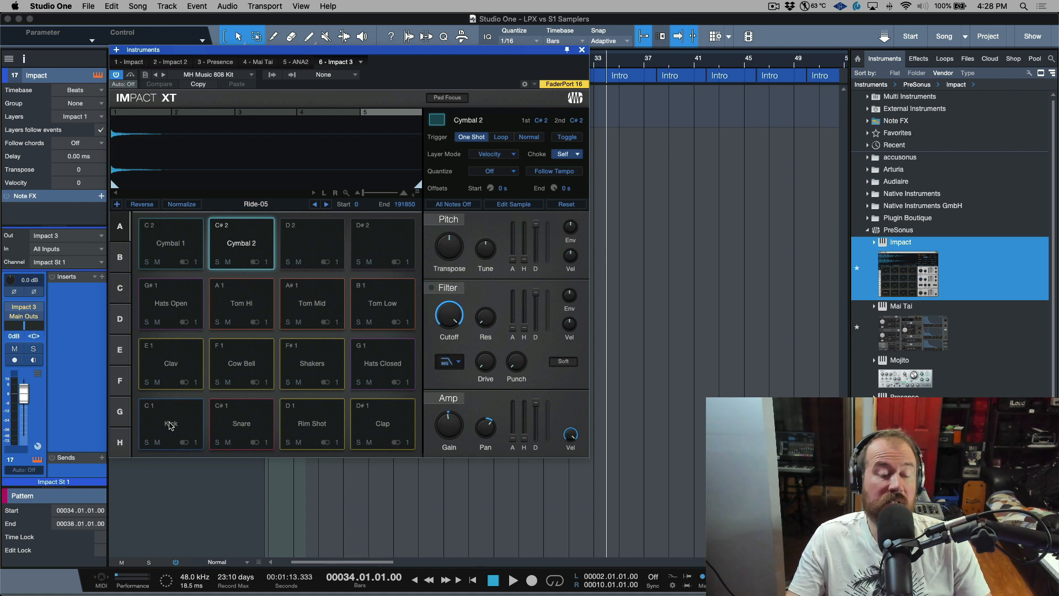
Alternate between the Kick and Snare pads to compare them, then audition the Clav pad.
click(171, 424)
click(242, 425)
click(171, 423)
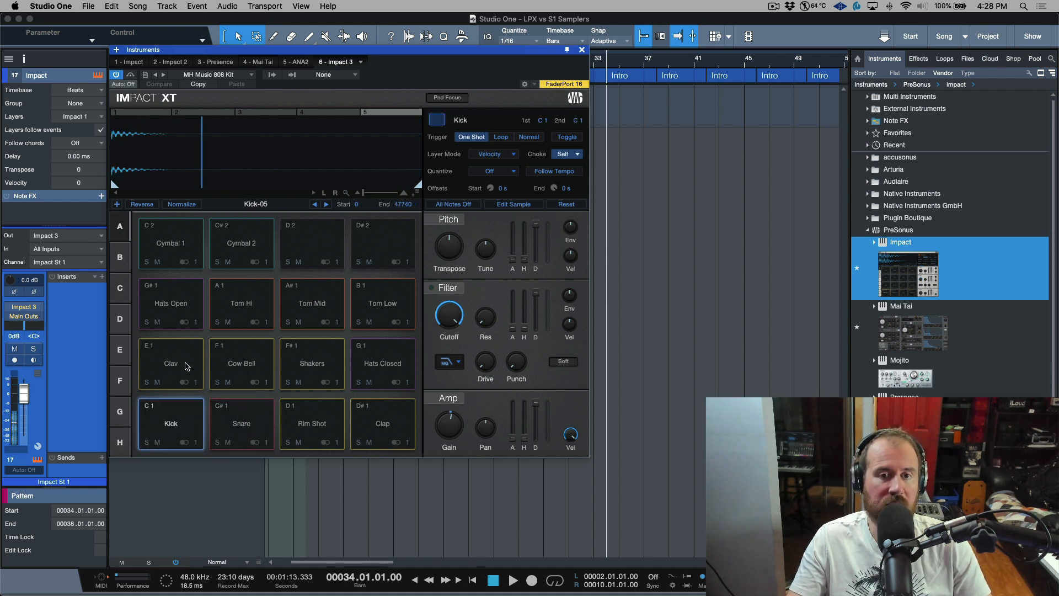
click(187, 366)
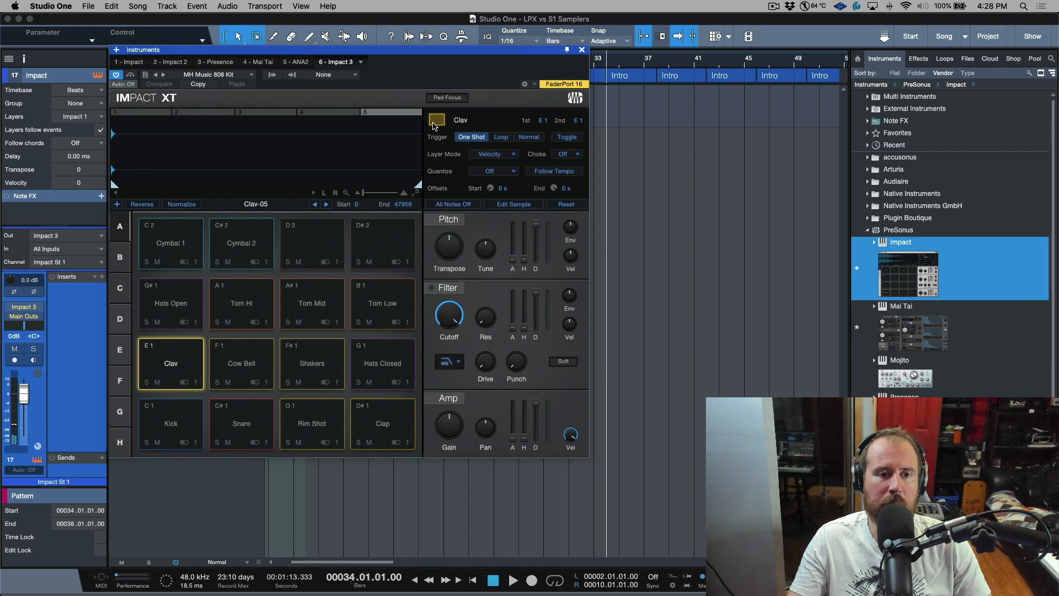
Recolour the Cymbal 1 and Cymbal 2 pads green.
click(178, 249)
click(438, 120)
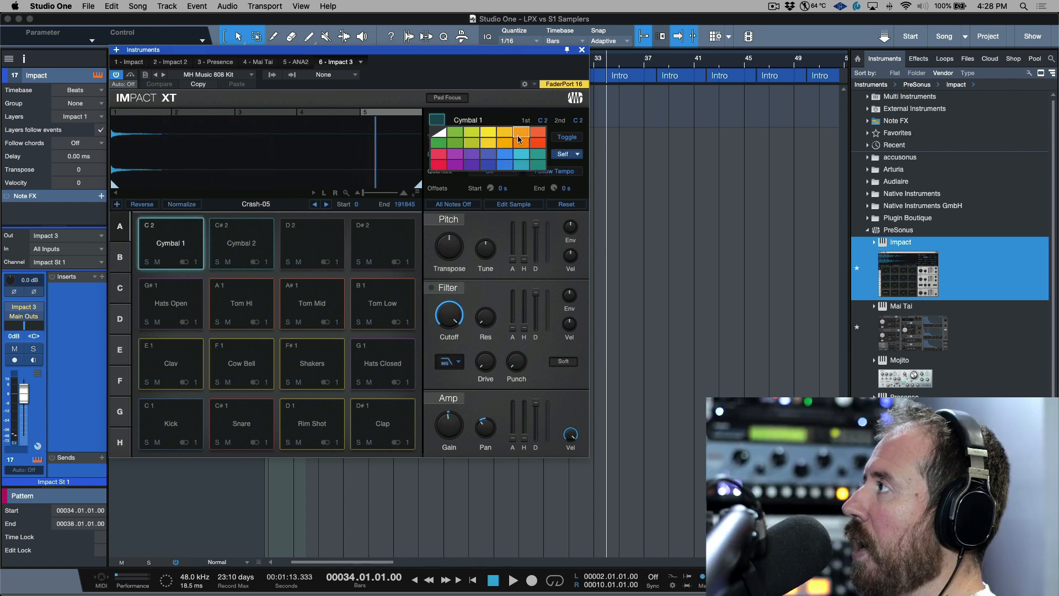
click(439, 144)
click(235, 253)
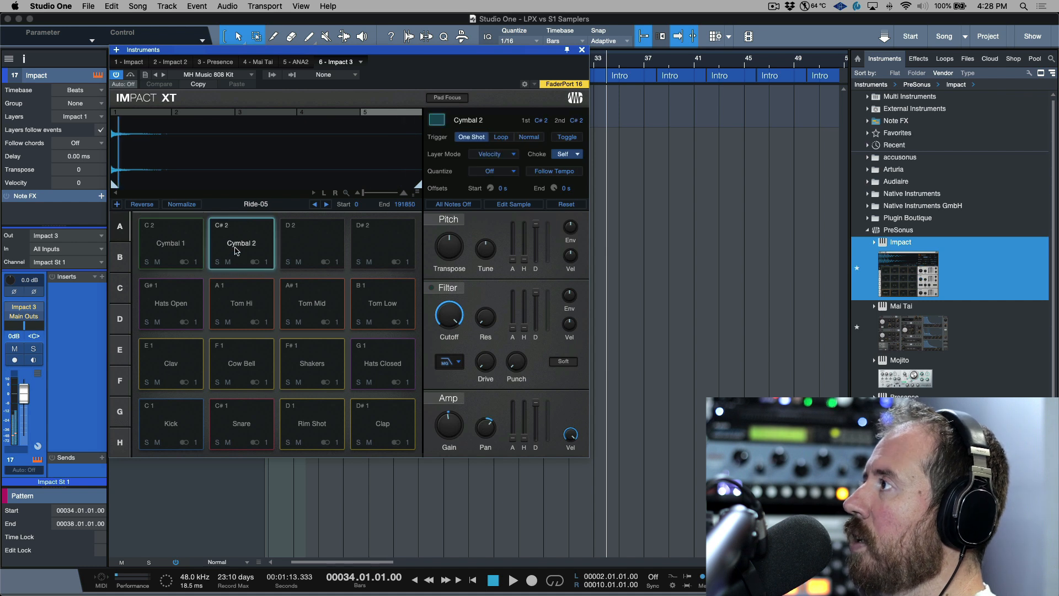
click(436, 125)
click(440, 157)
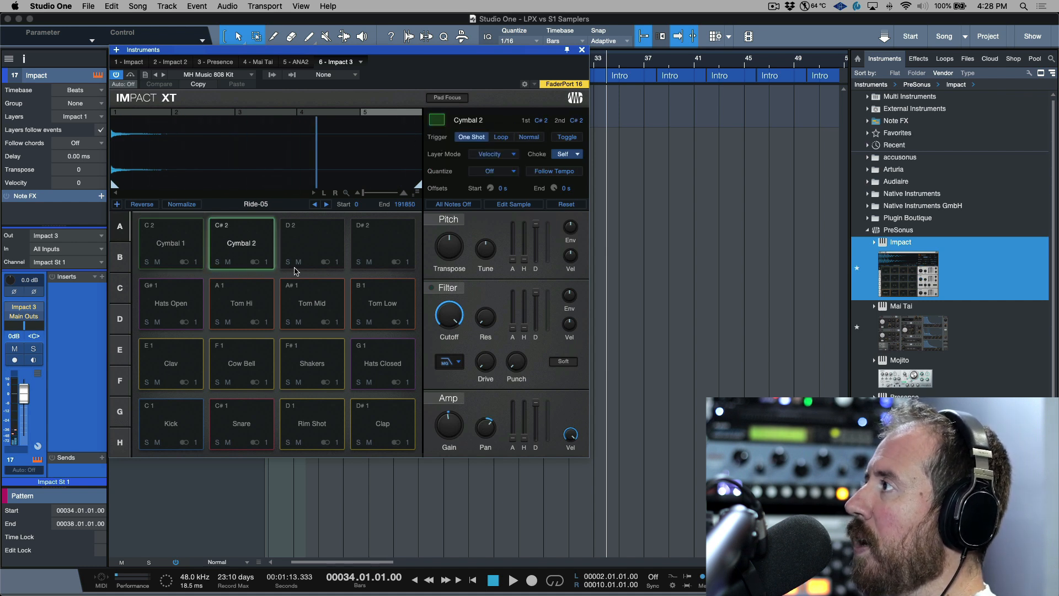
View the colour options for the empty D# 2 pad and choose no colour.
click(313, 242)
click(366, 243)
click(436, 120)
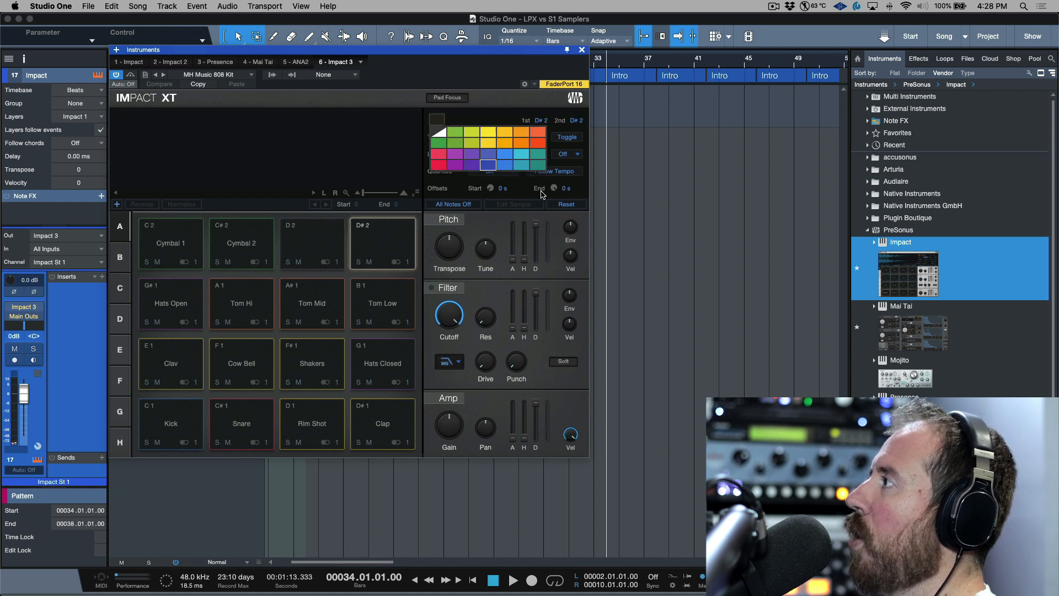
click(445, 133)
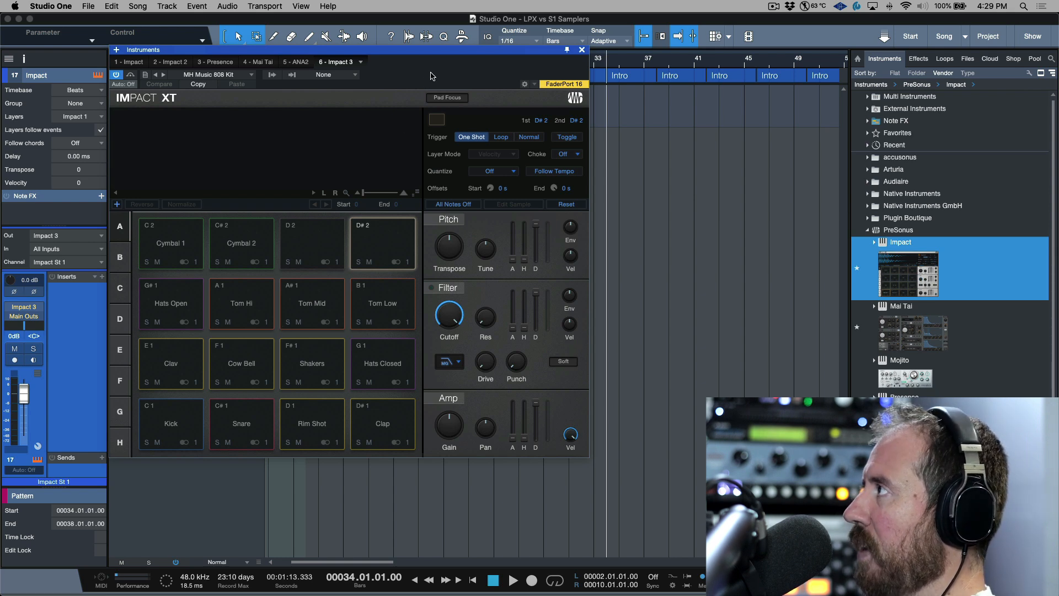
Move the Impact XT window clear of the track list and audition the Kick, Snare, Rim Shot, Clap and Shakers pads.
drag(541, 51, 698, 106)
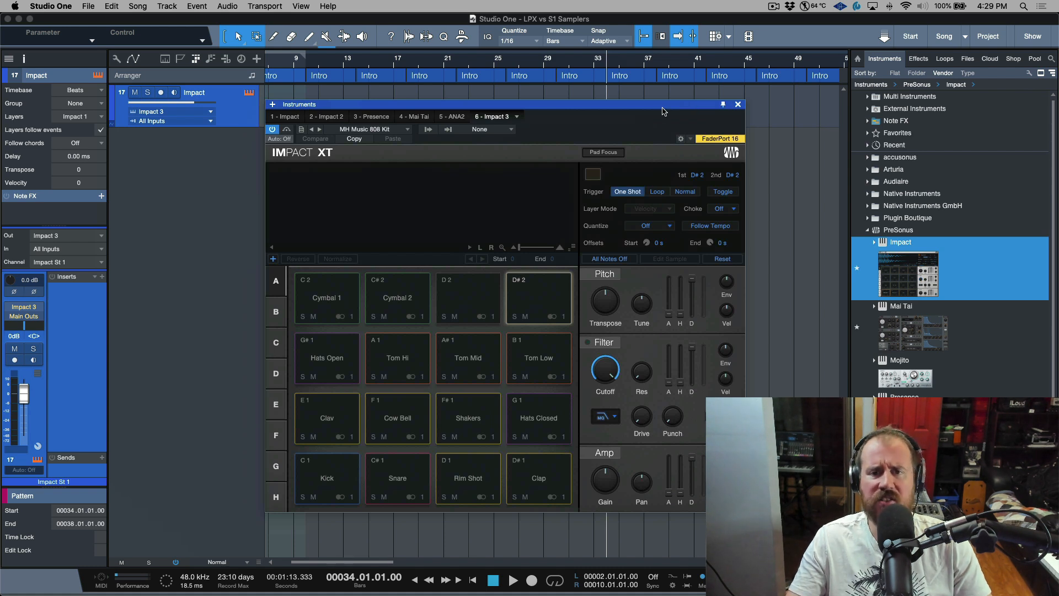
click(347, 472)
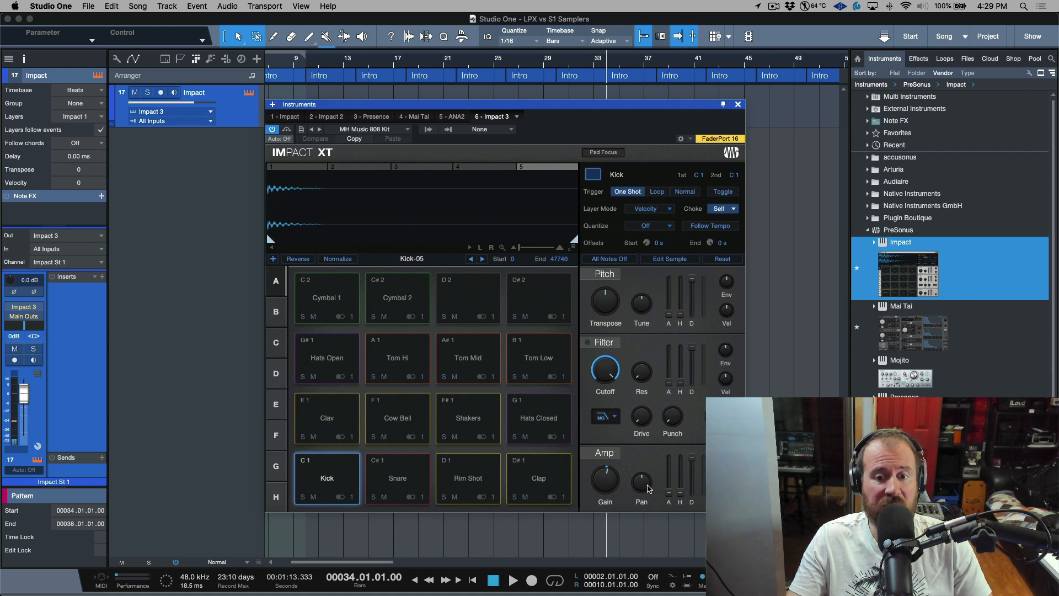
click(402, 478)
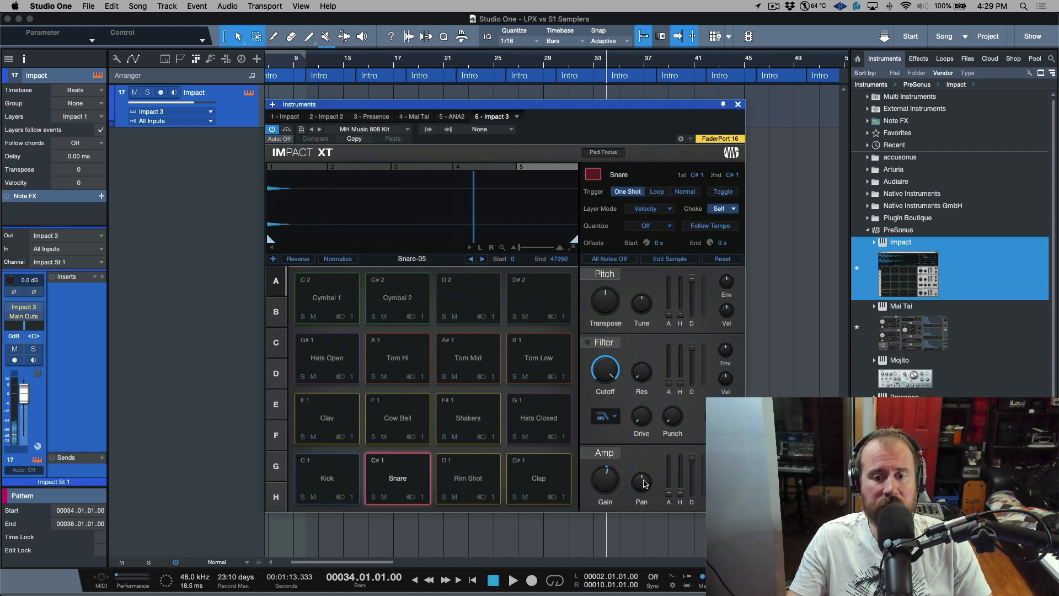
click(473, 474)
click(539, 479)
click(445, 423)
click(393, 474)
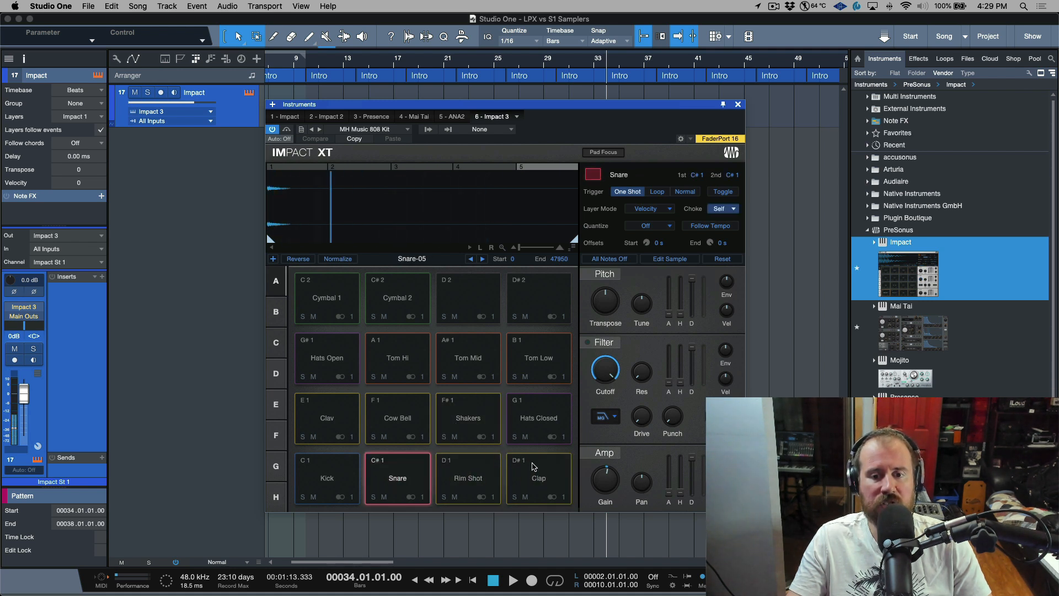
click(334, 480)
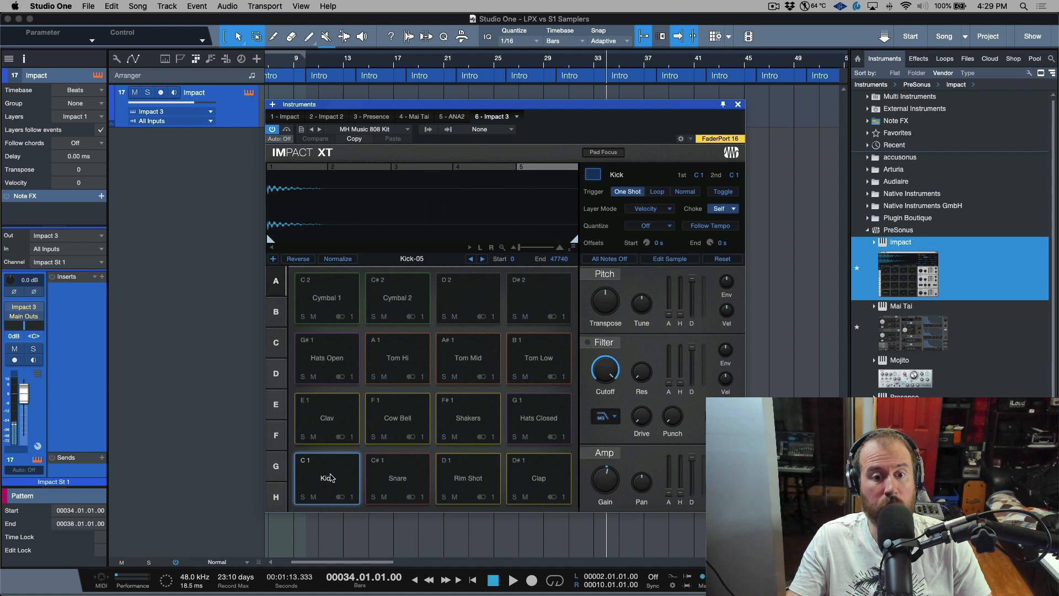
Alternate between the Hats Closed and Hats Open pads to hear how they choke each other.
click(545, 428)
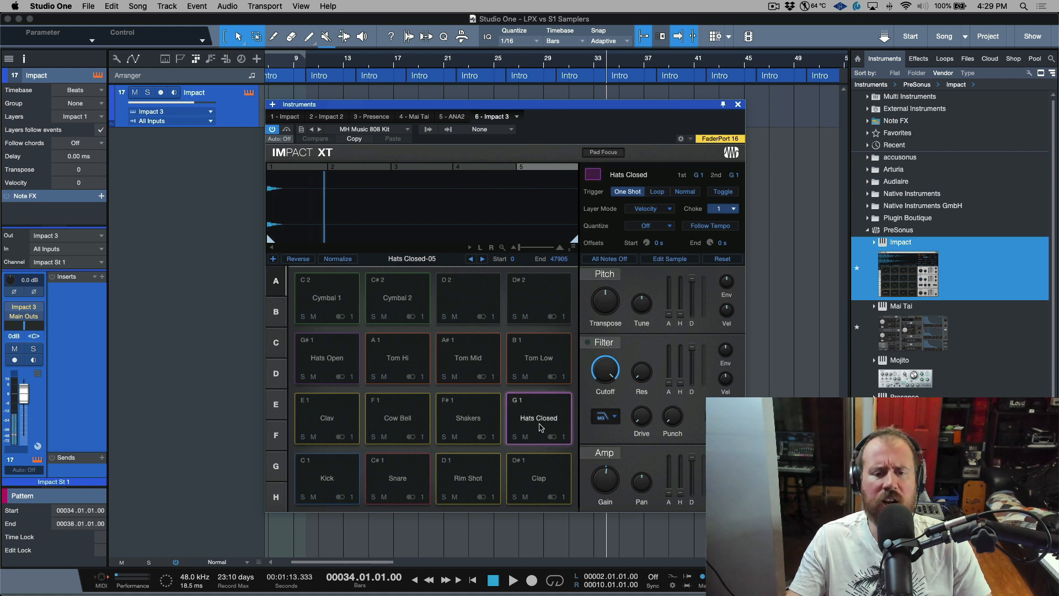
click(330, 356)
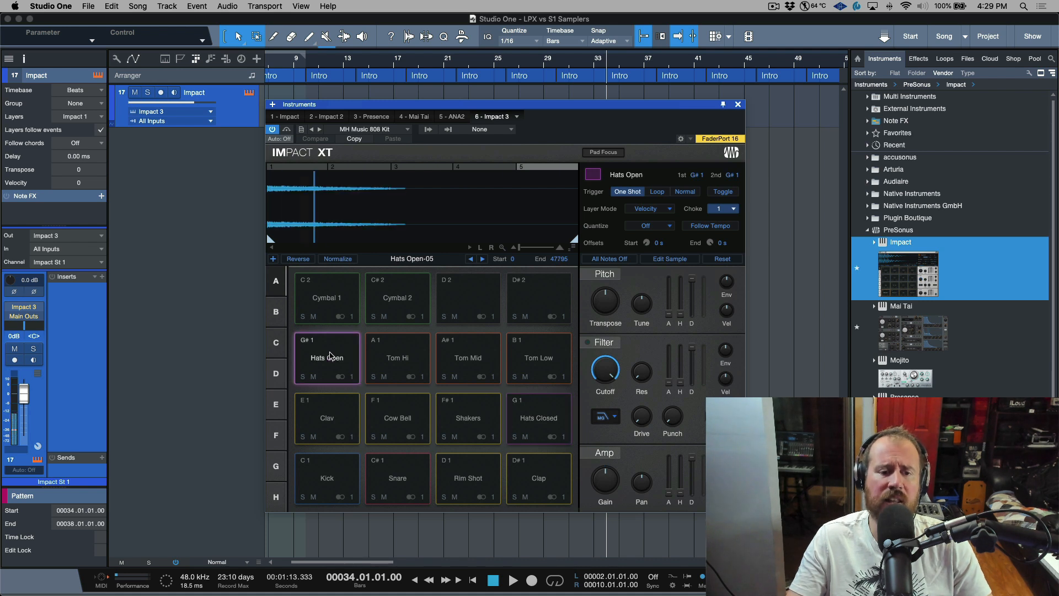
click(540, 423)
click(333, 358)
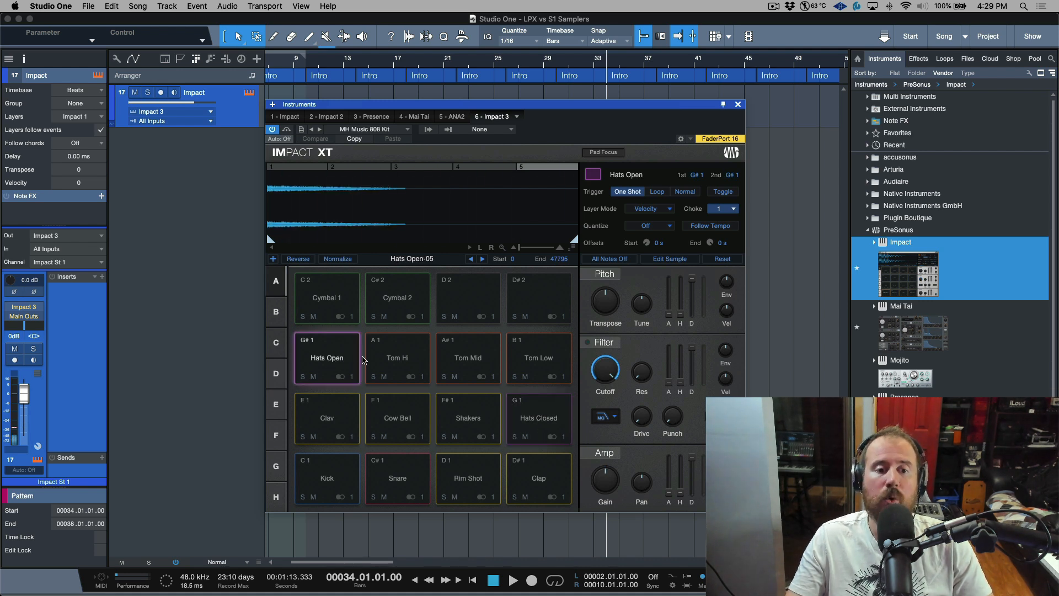
View the choke options of the Hats Open pad, choose group 1, and audition the Hats Closed pad.
click(733, 208)
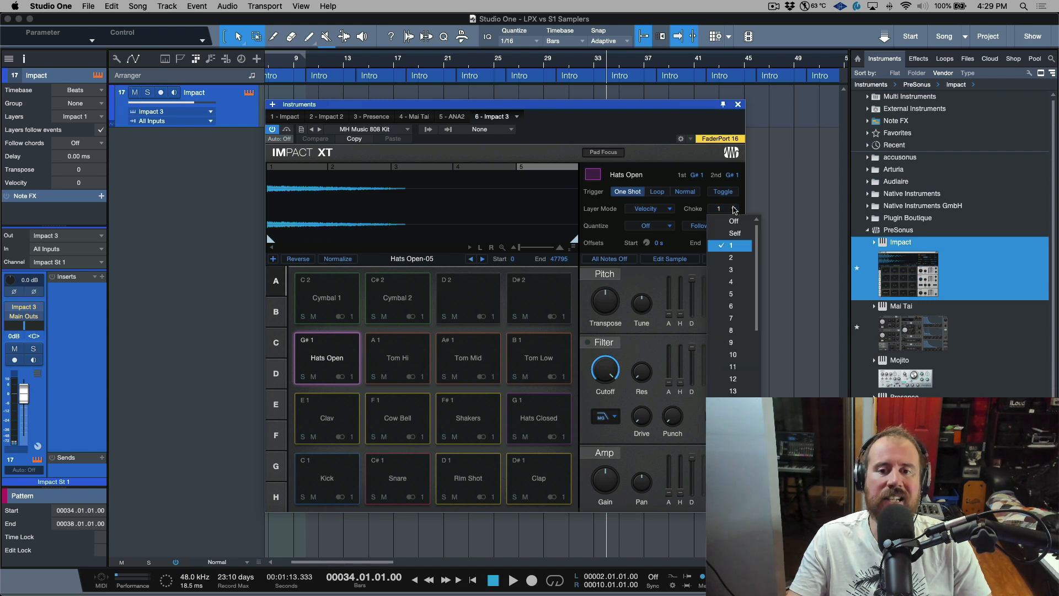
click(734, 249)
click(557, 429)
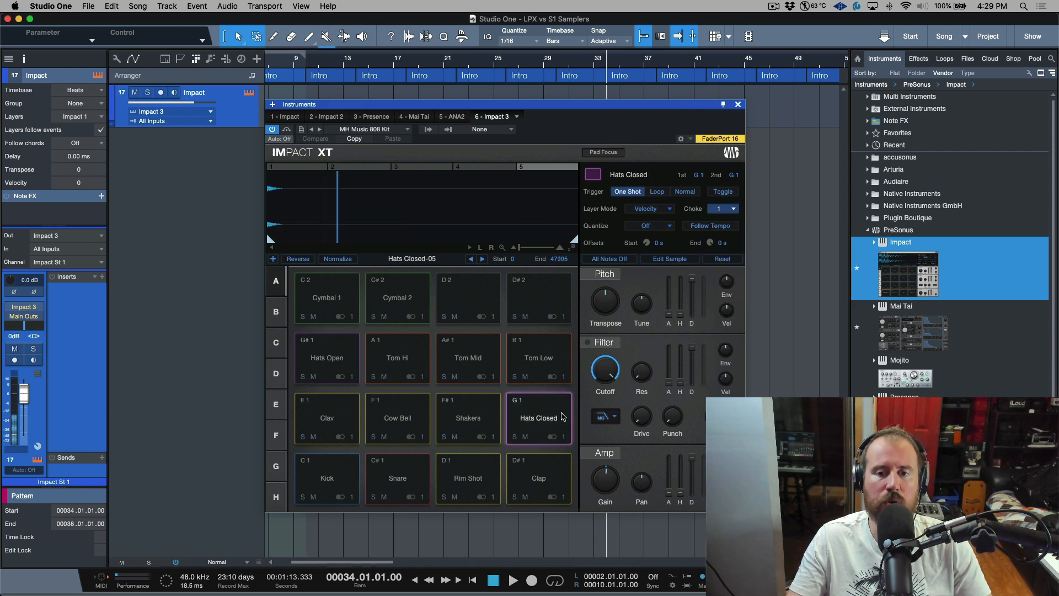
Assign the Tom Hi, Tom Mid and Tom Low pads together to choke group 2.
click(395, 360)
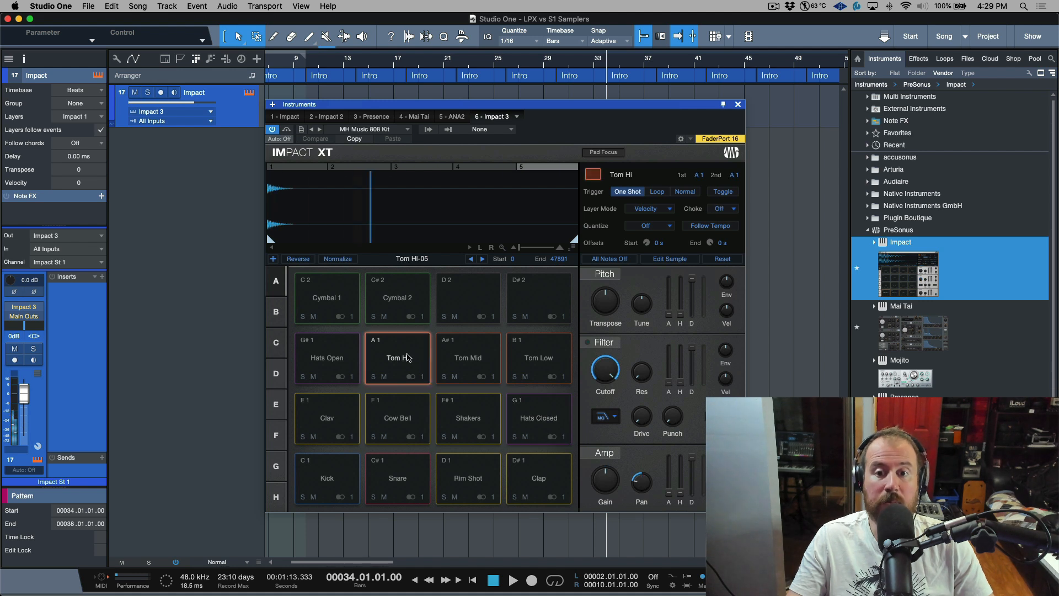
shift+click(478, 363)
shift+click(536, 363)
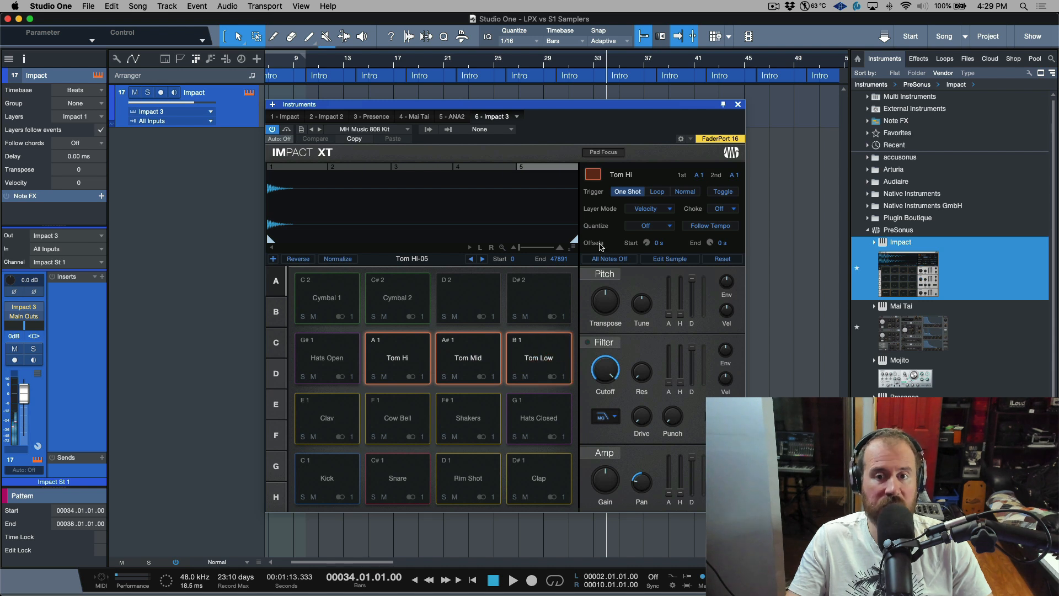
click(727, 208)
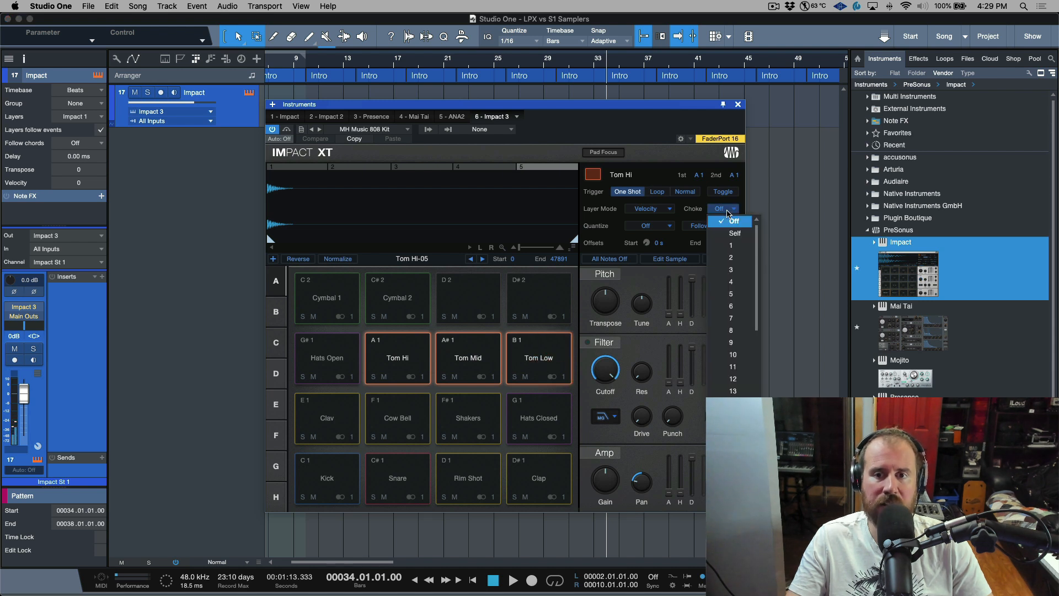
click(728, 251)
Audition the Tom Hi, Tom Mid and Tom Low pads in turn several times to hear them choke each other.
click(407, 360)
click(483, 362)
click(527, 359)
click(410, 359)
click(461, 359)
click(526, 359)
click(406, 359)
click(485, 361)
click(538, 362)
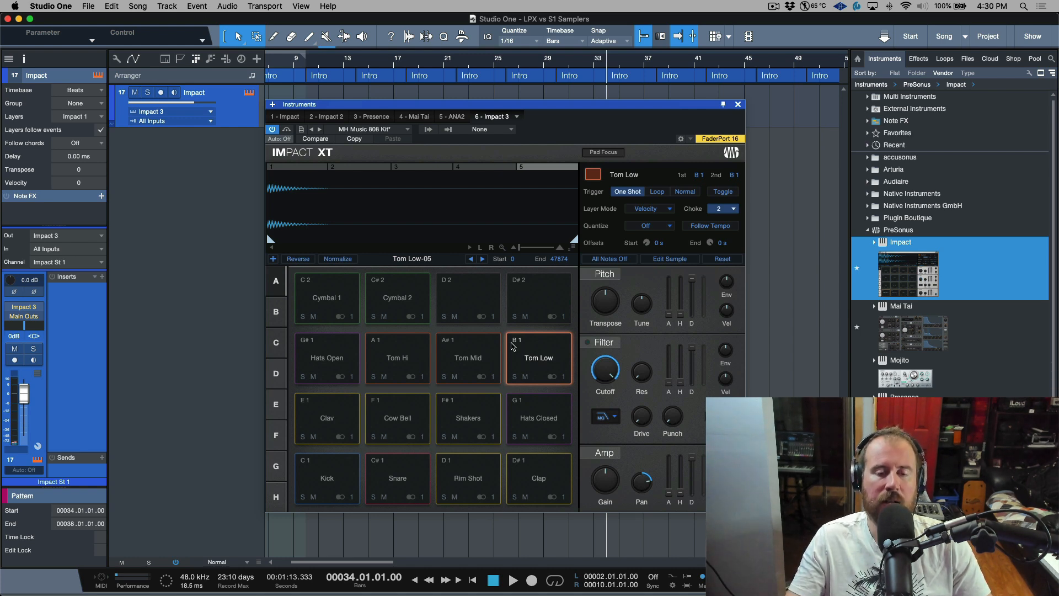
View the sample and playback options of the empty D 2 pad and choose none.
click(475, 300)
right_click(474, 300)
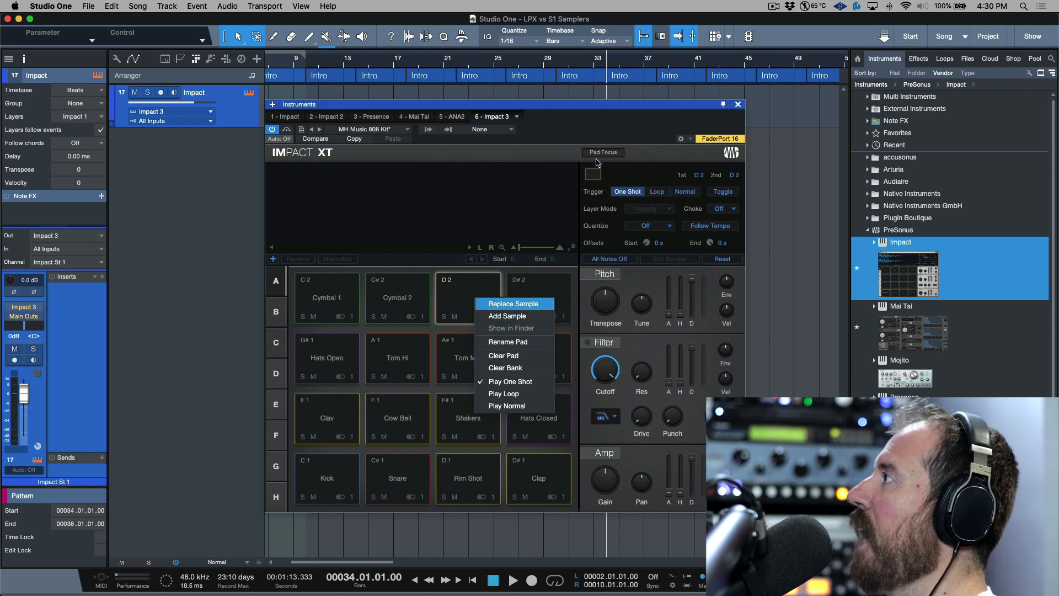
click(848, 41)
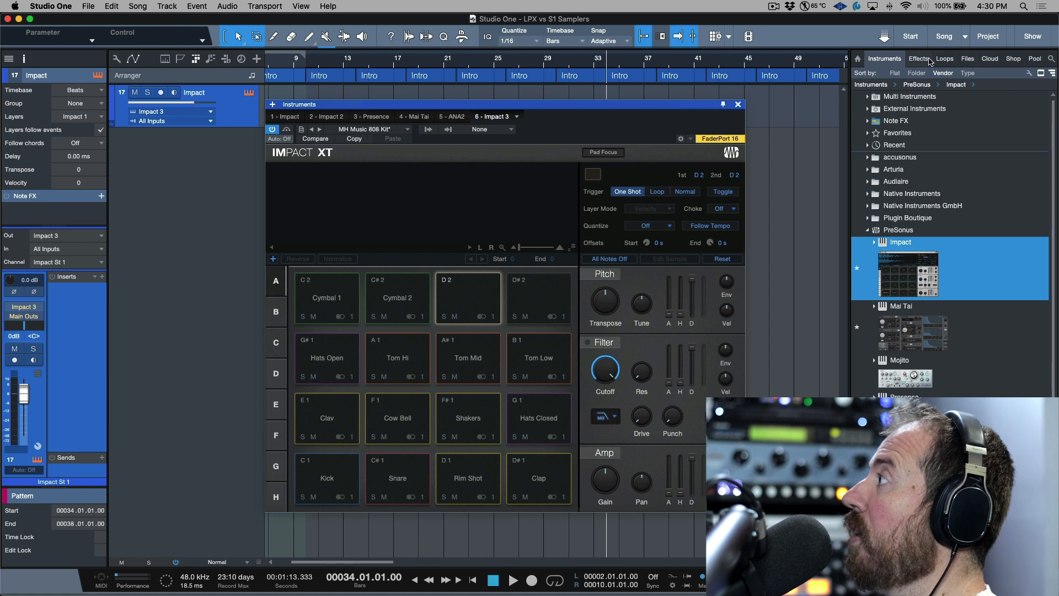
Search the files on Macintosh HD for "linn" and load Kick 1 - LinnDrum Processed.aif onto the D 2 pad.
click(968, 60)
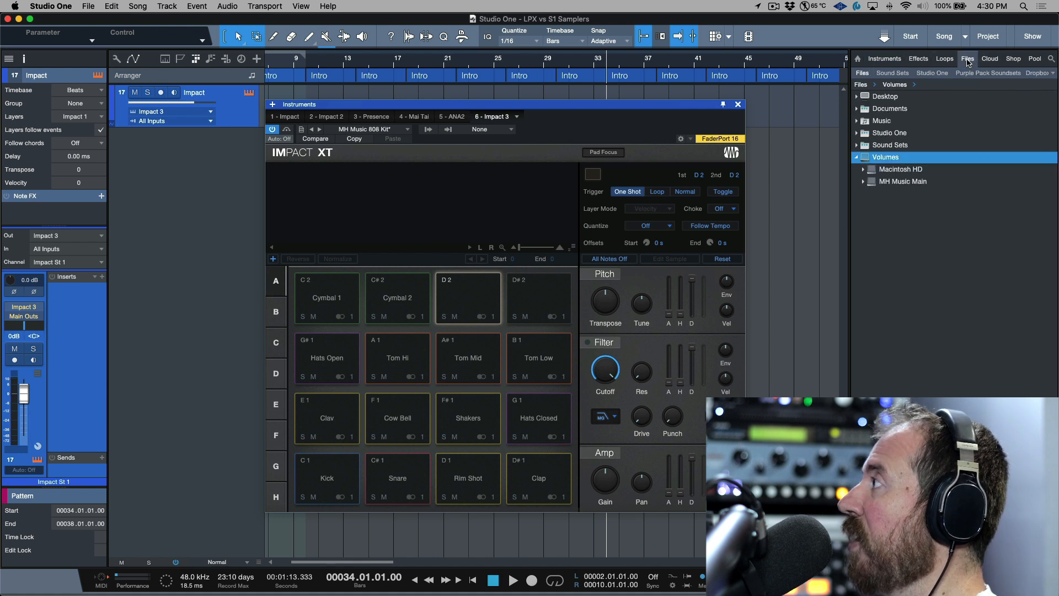
click(889, 171)
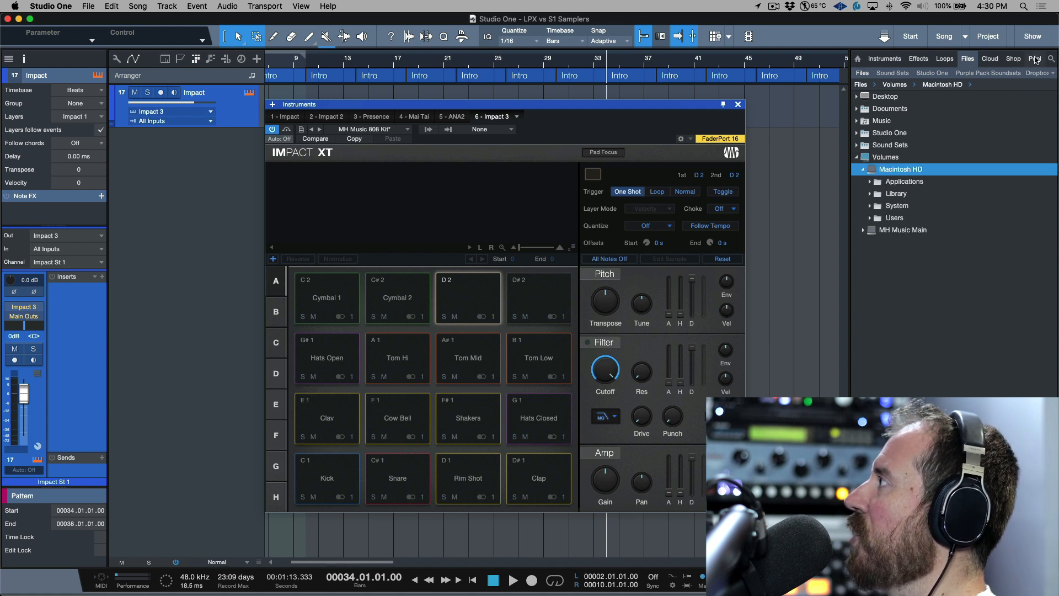
click(1052, 58)
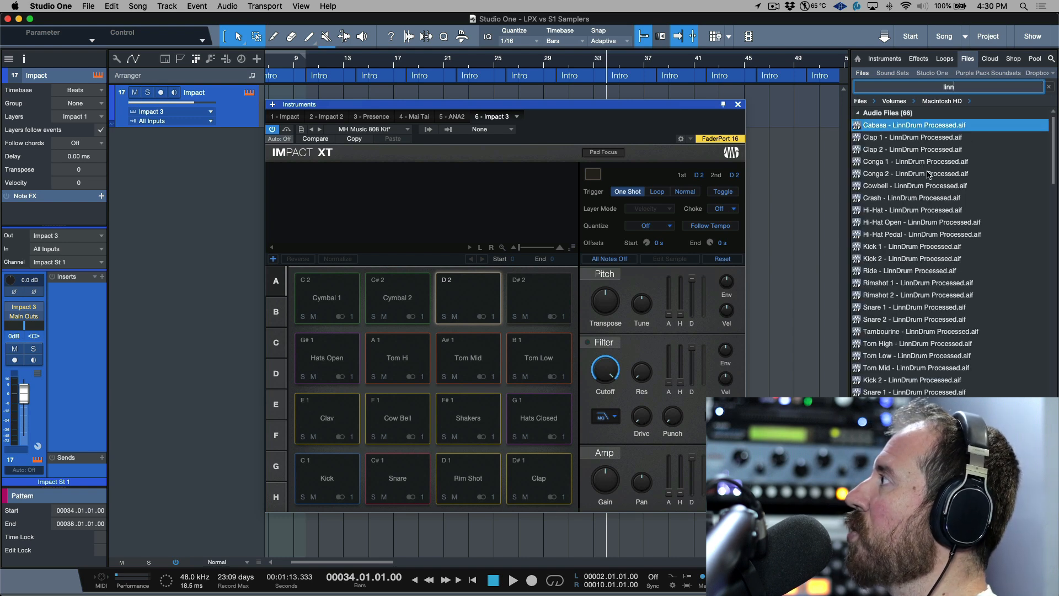
scroll(919, 165, down, 3)
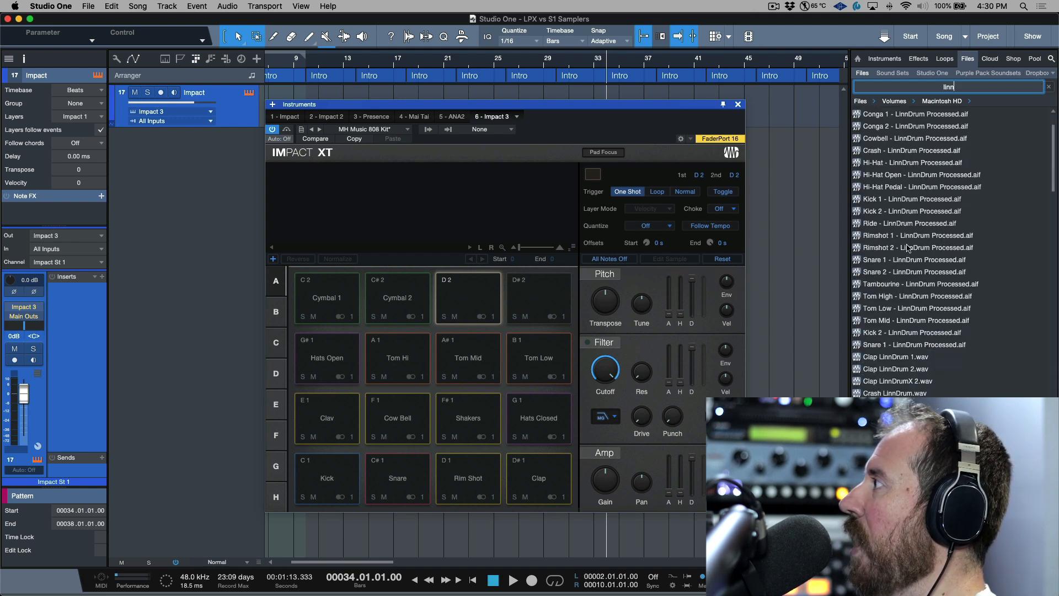
click(908, 199)
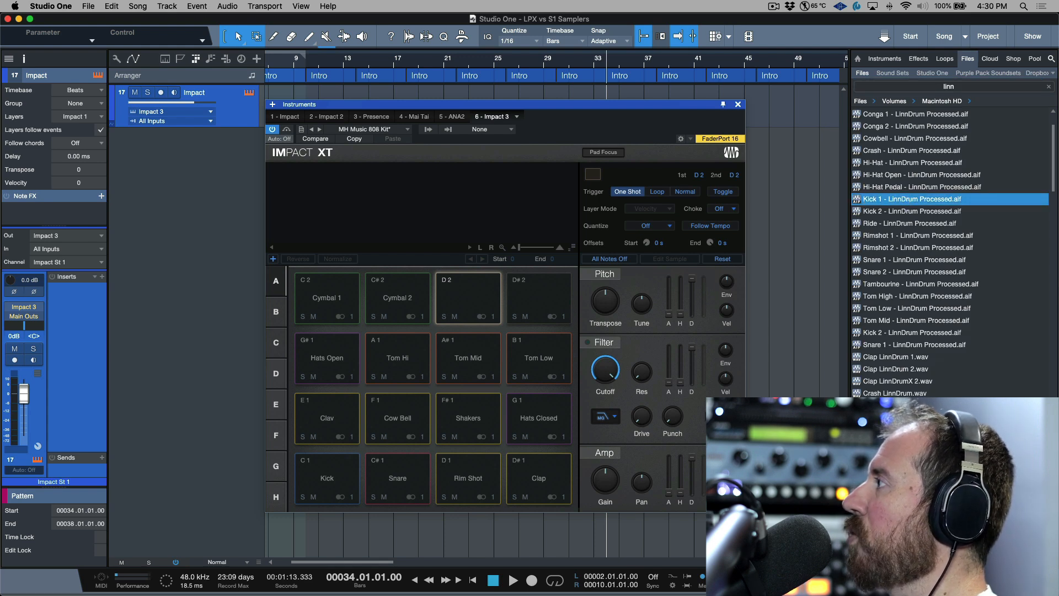
drag(859, 199, 470, 290)
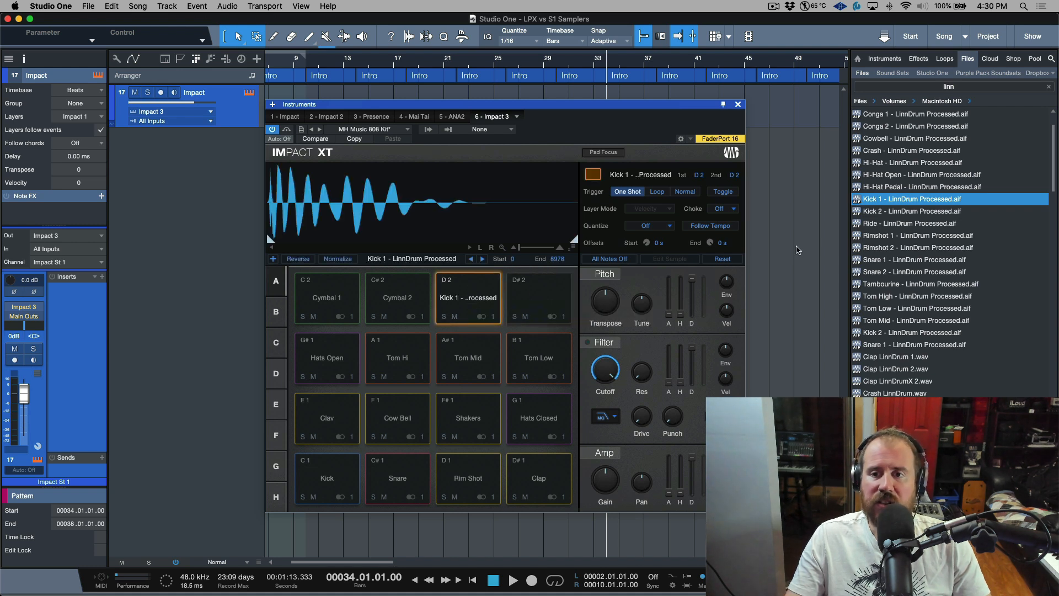
Load Snare 1 - LinnDrum Processed.aif onto the D# 2 pad, audition it, and clear the pad again.
drag(878, 345, 567, 298)
click(549, 298)
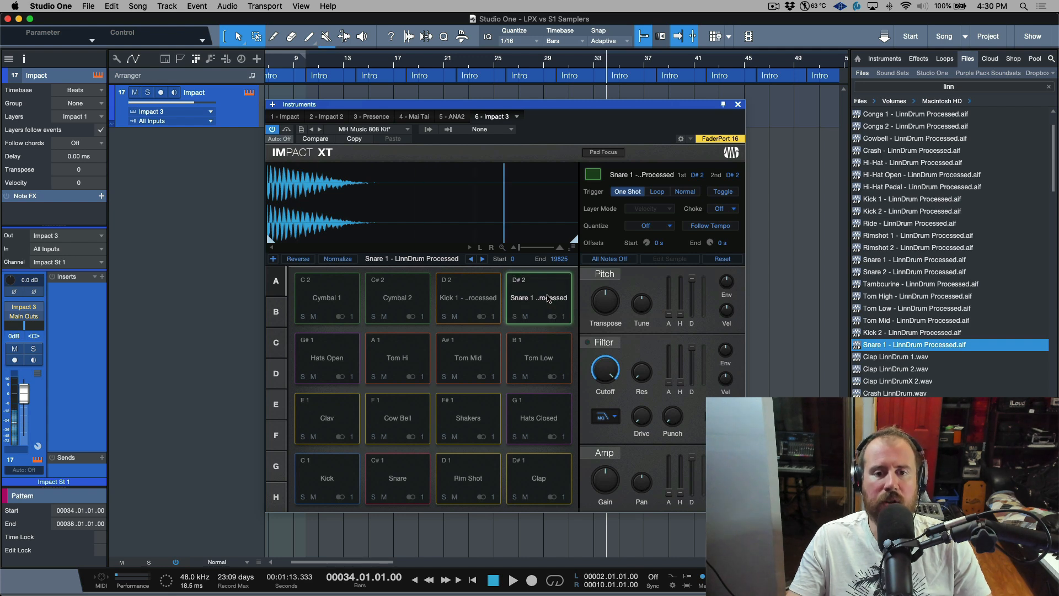
right_click(550, 298)
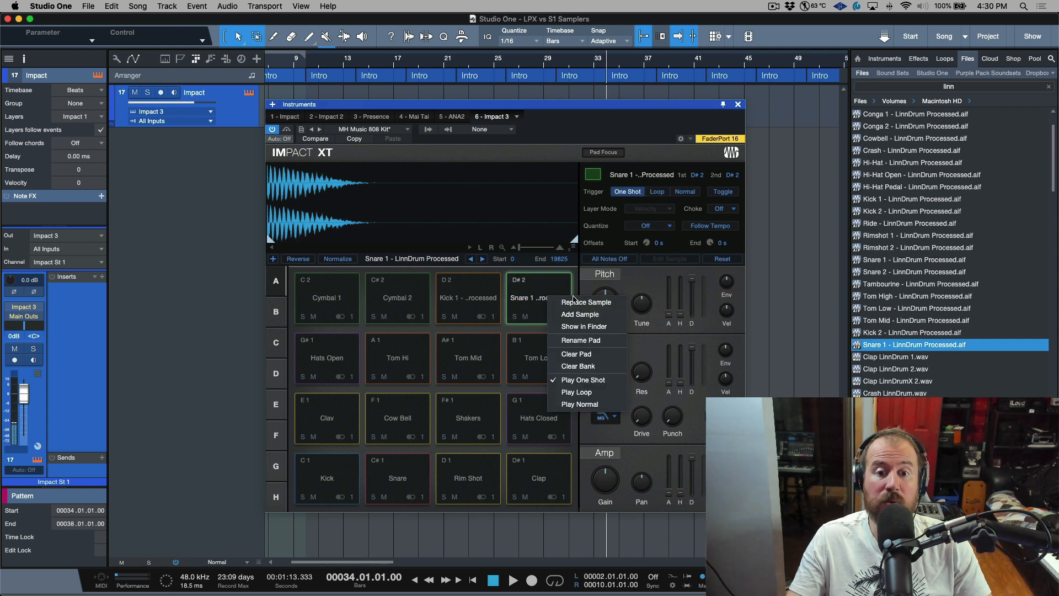
click(573, 355)
View the Replace Sample file dialog for the D 2 pad, cancel it, and clear the LinnDrum kick from the pad.
right_click(488, 295)
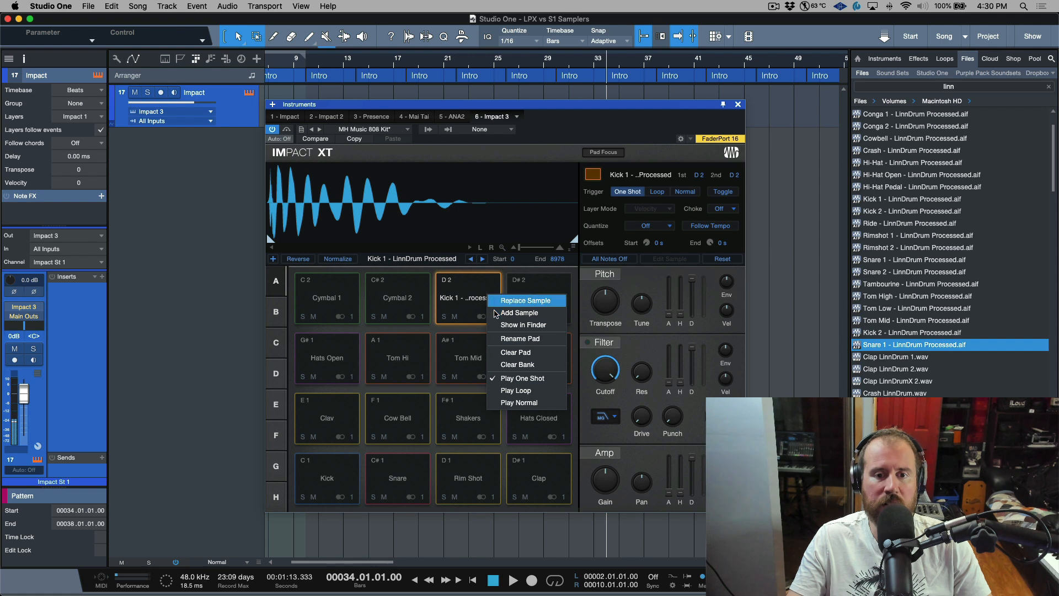
click(505, 301)
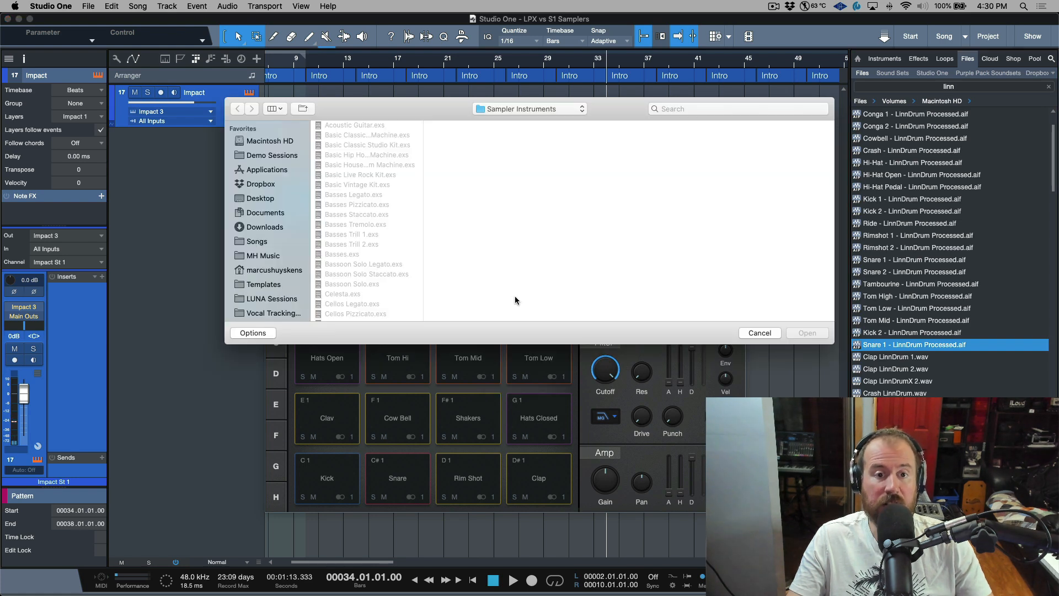
click(760, 333)
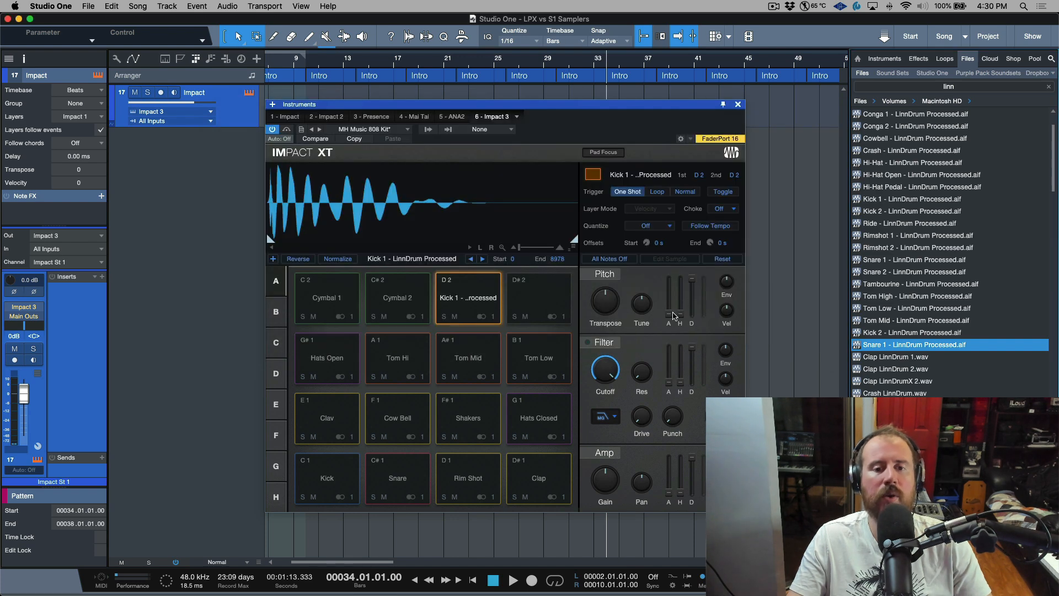
right_click(489, 301)
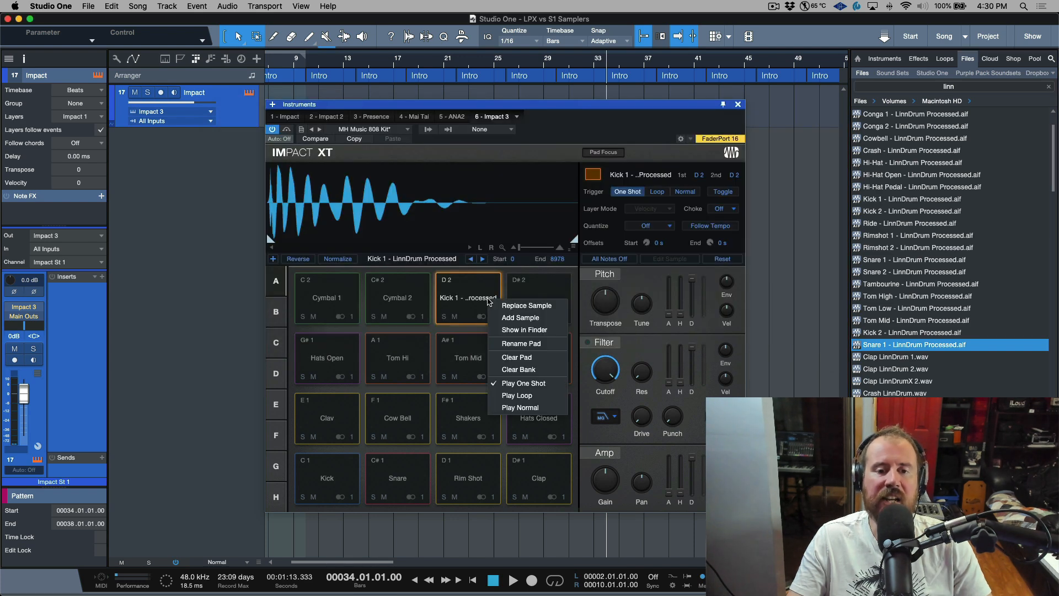
click(519, 357)
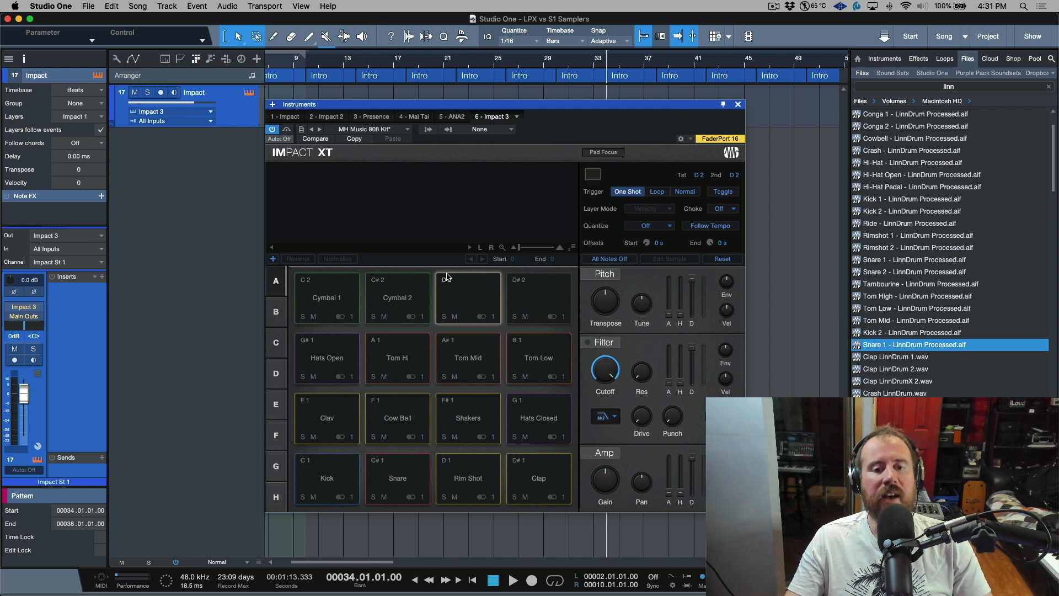
Audition the Cymbal 2, Cymbal 1, Hats Open and Tom Hi pads.
click(404, 302)
click(338, 299)
click(328, 359)
click(390, 359)
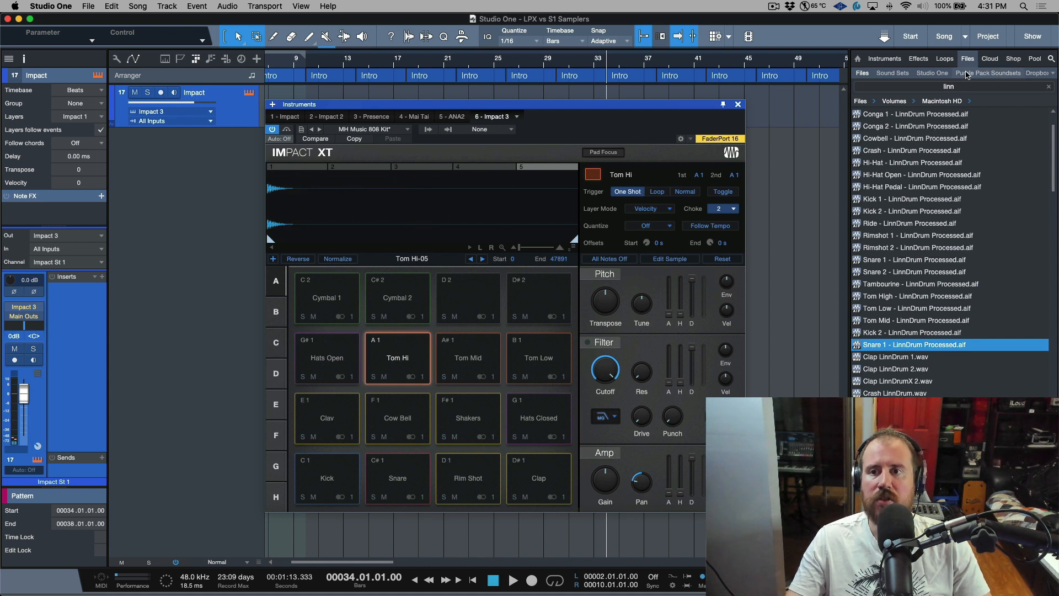
Load TK Pressure 01 Full Kit 145 Bmin.audioloop from the BSH062 Trap Kits sound set's TK Kit 02 Pressure folder onto the D 2 pad.
click(940, 74)
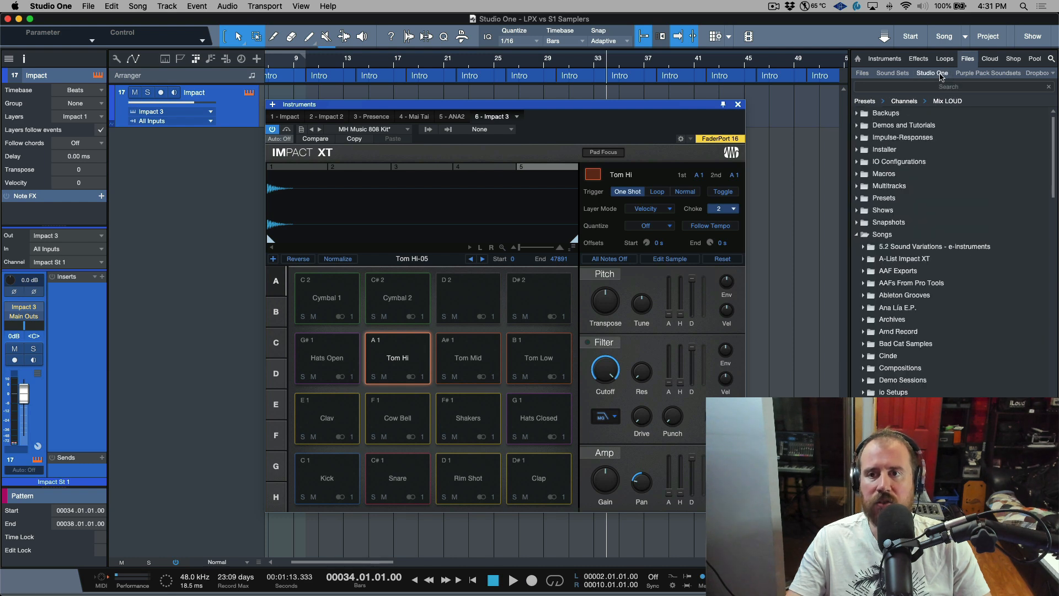
click(892, 73)
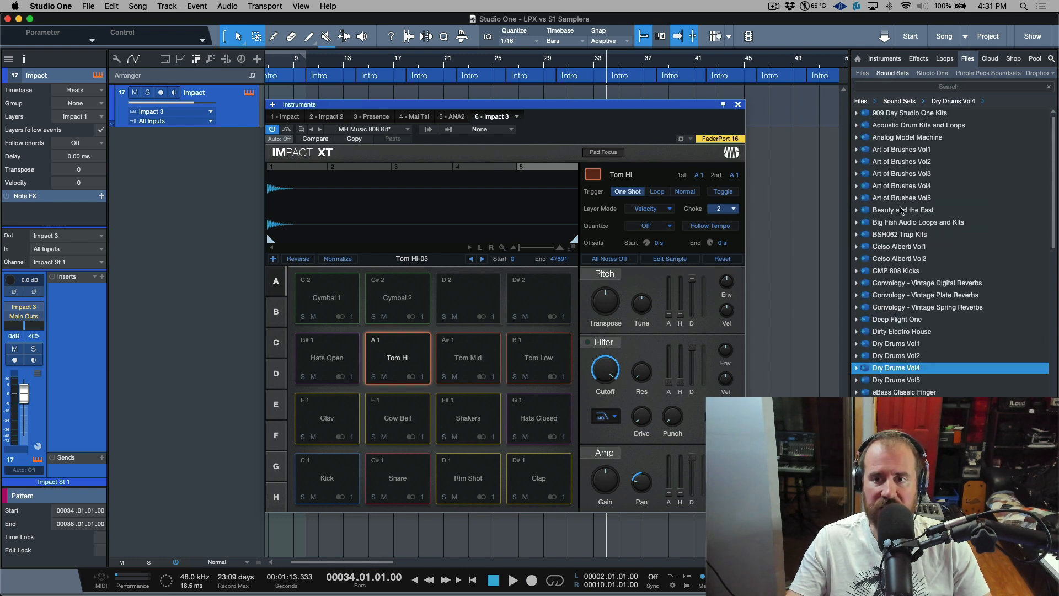
double_click(915, 235)
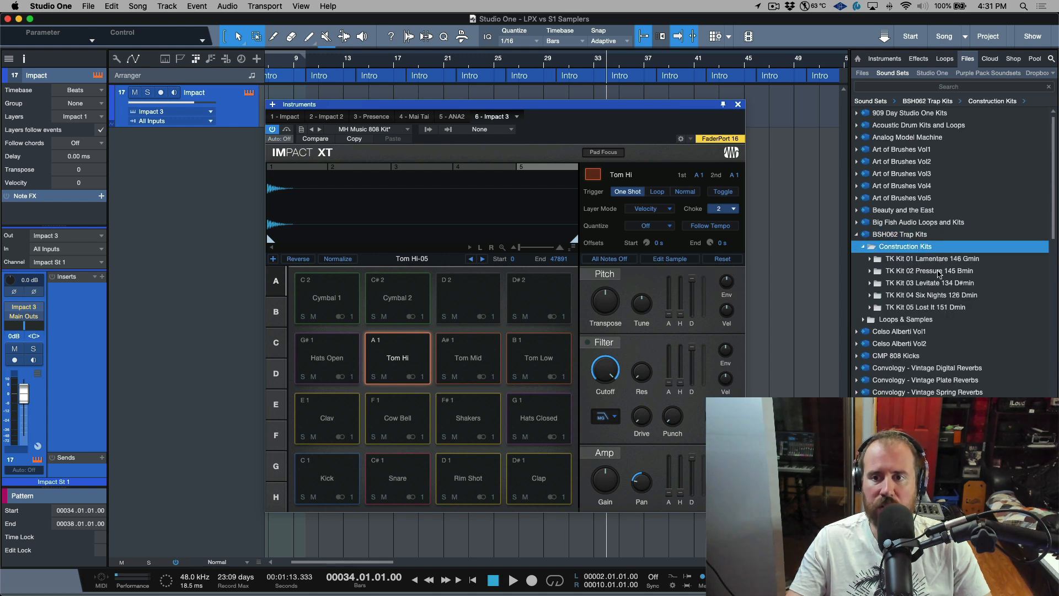
double_click(939, 272)
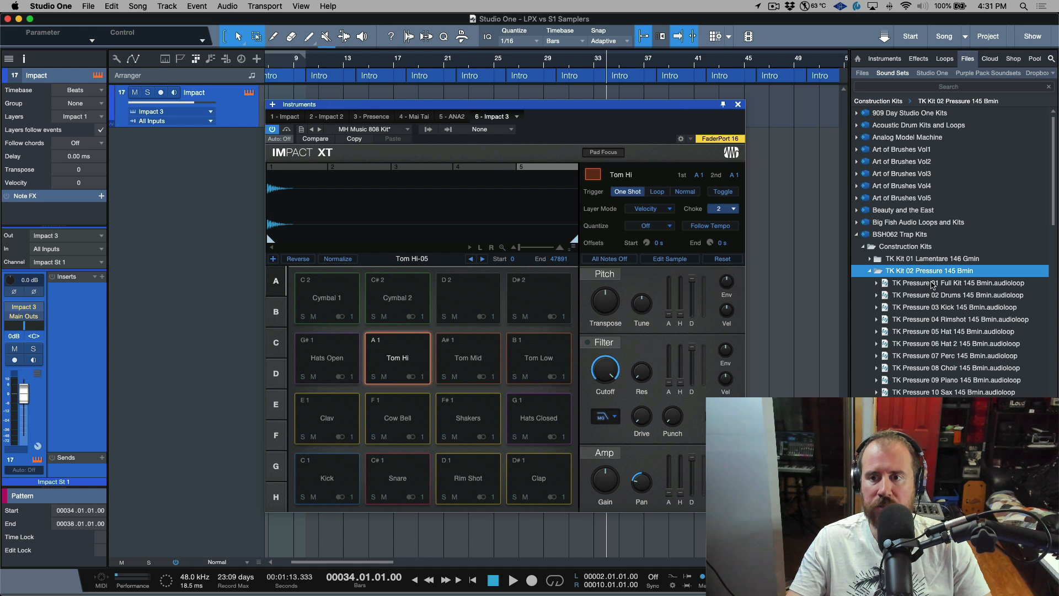
click(932, 284)
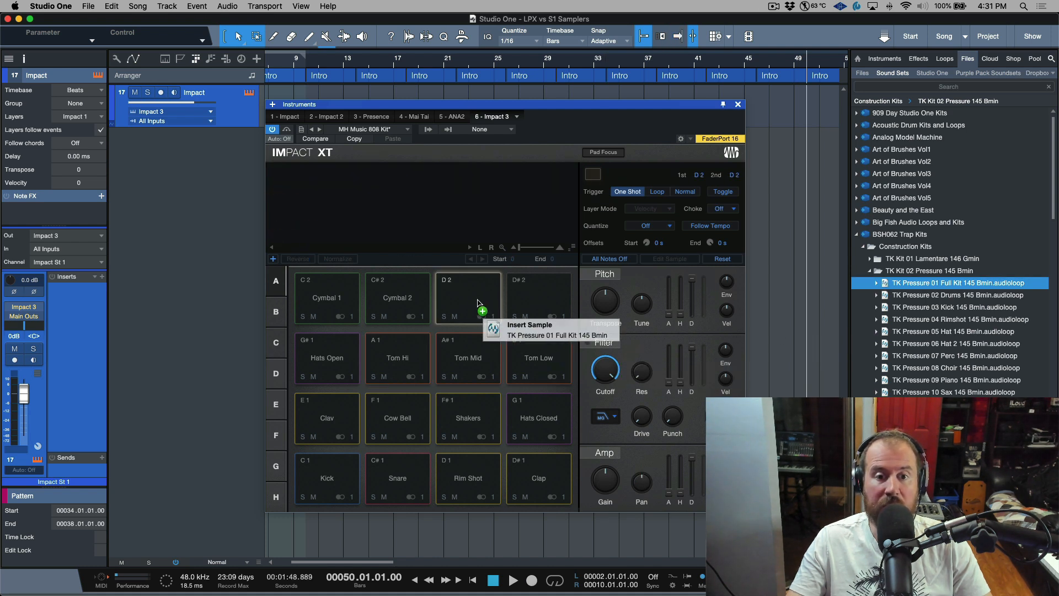
drag(472, 303, 475, 296)
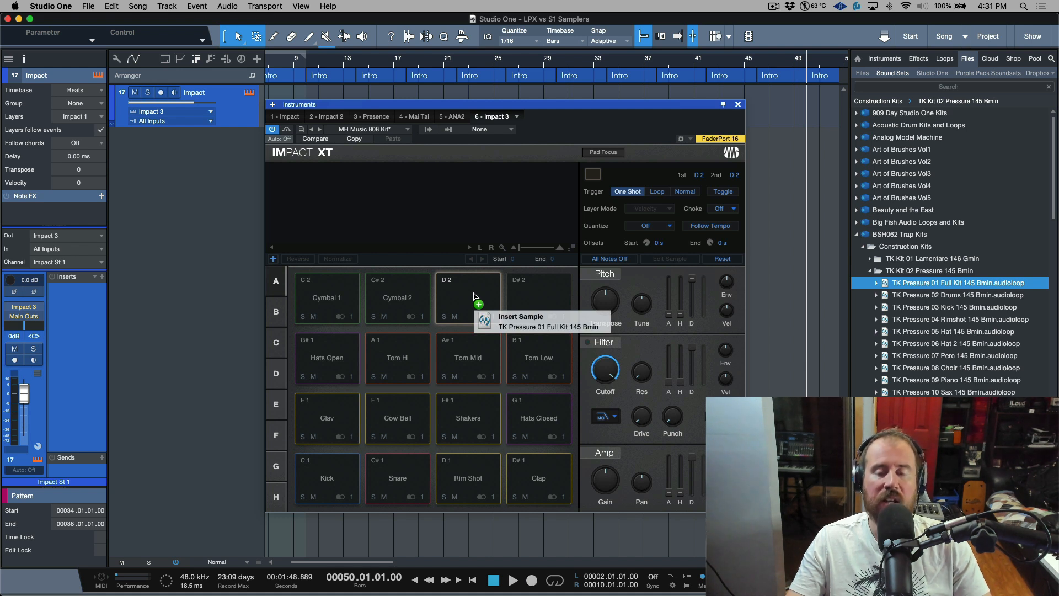
drag(474, 297, 477, 297)
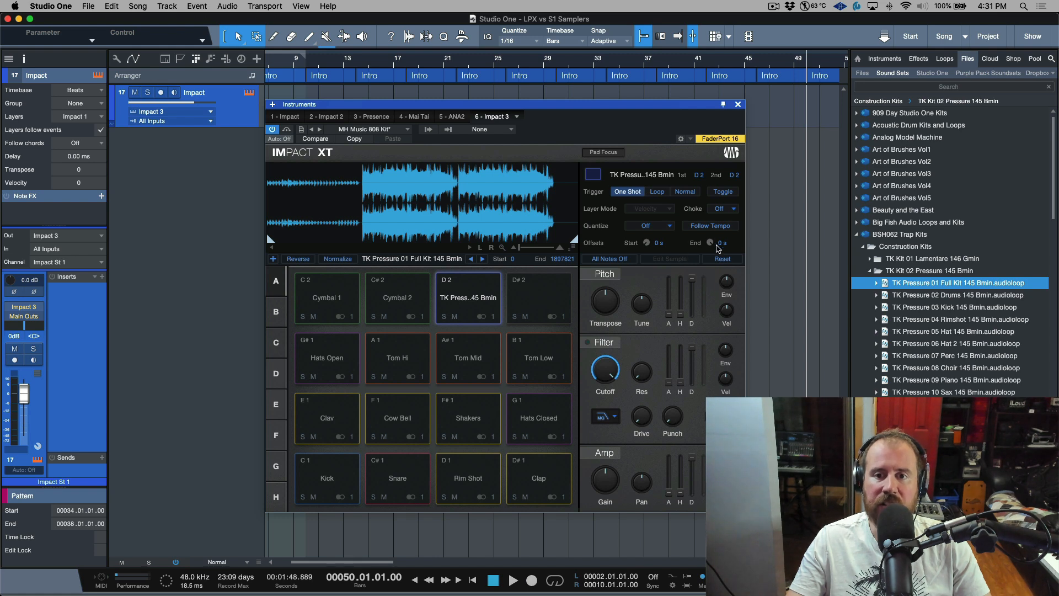
Turn on Follow Tempo for the D 2 pad, audition the loop, and stop all notes.
click(717, 226)
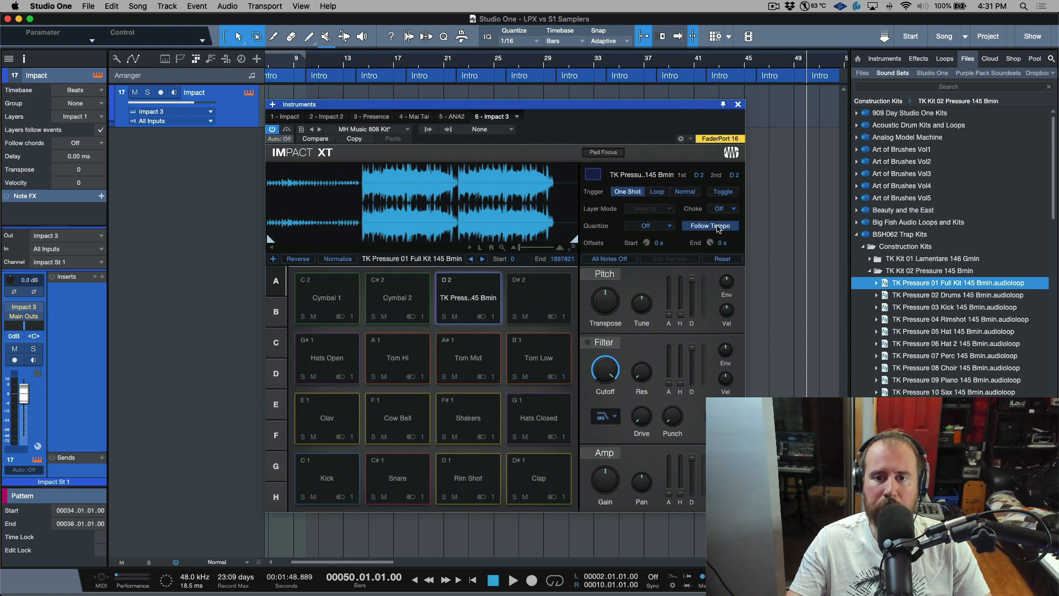
click(484, 303)
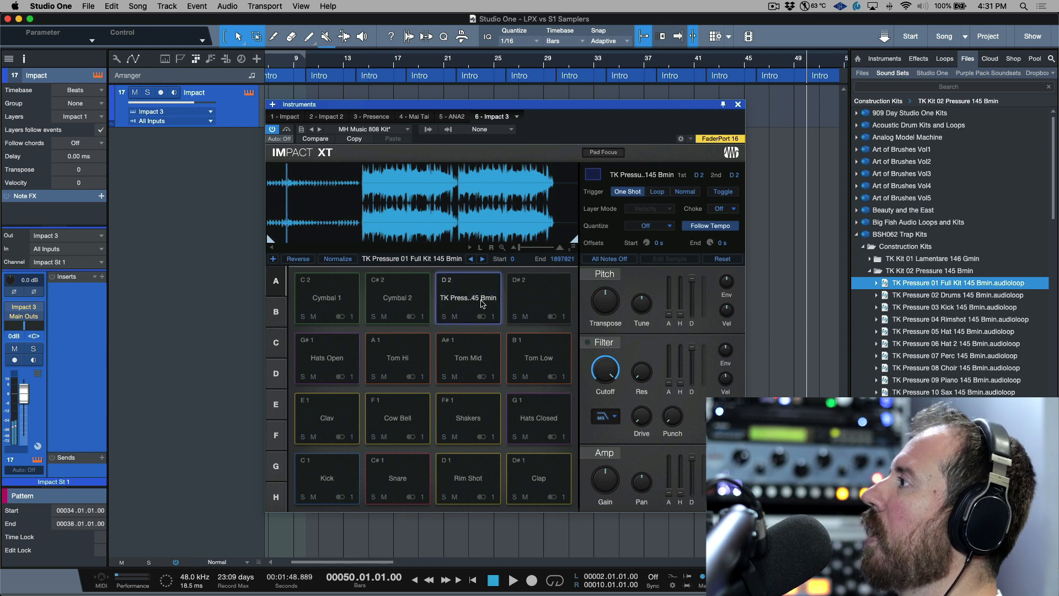
click(619, 261)
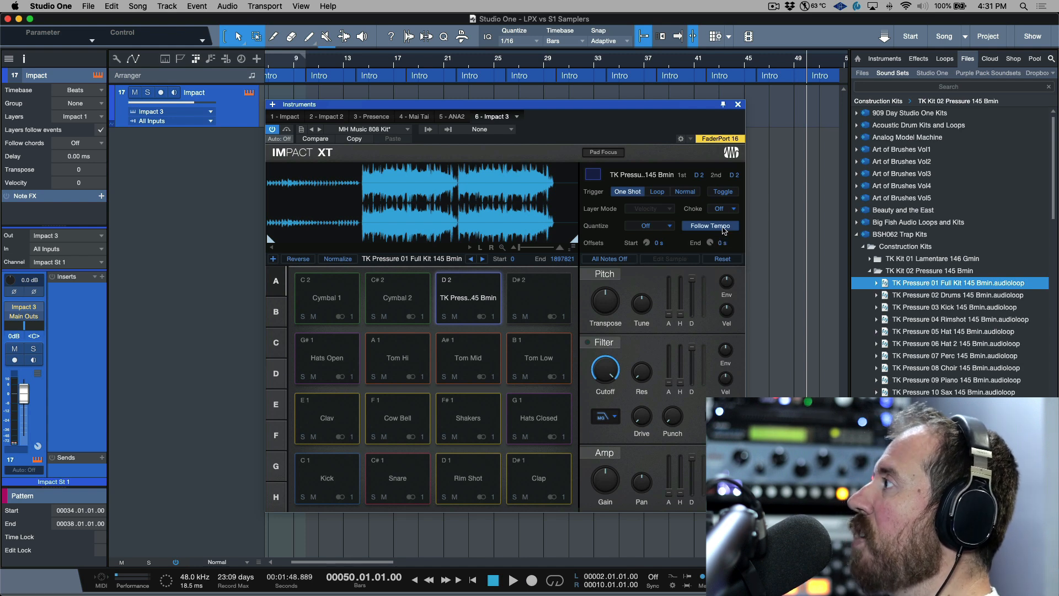
Set the D 2 pad's trigger mode to Loop and try out different start and end points for its sample.
click(657, 194)
click(630, 193)
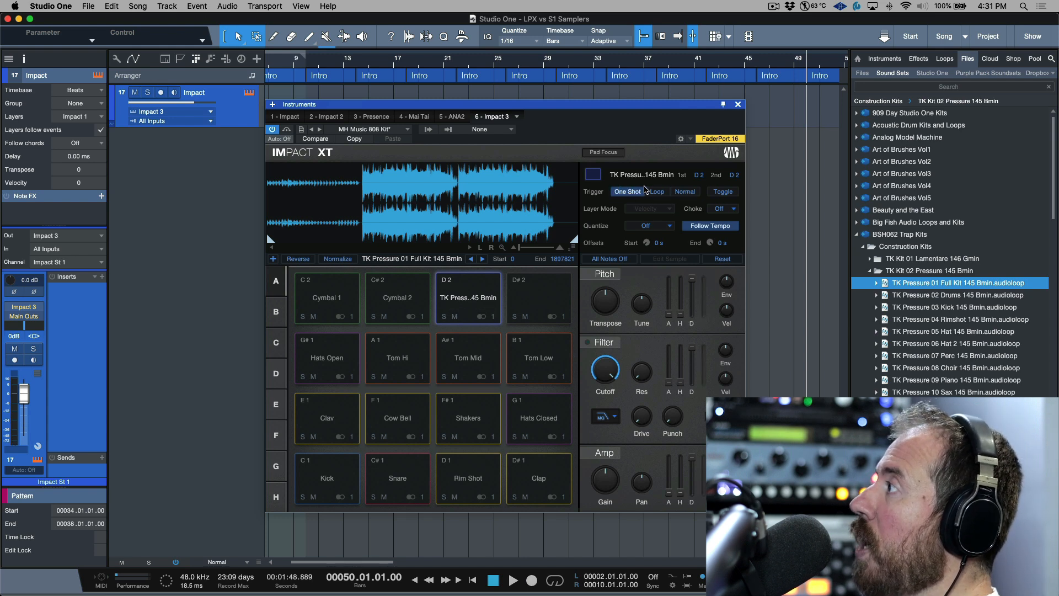
click(658, 193)
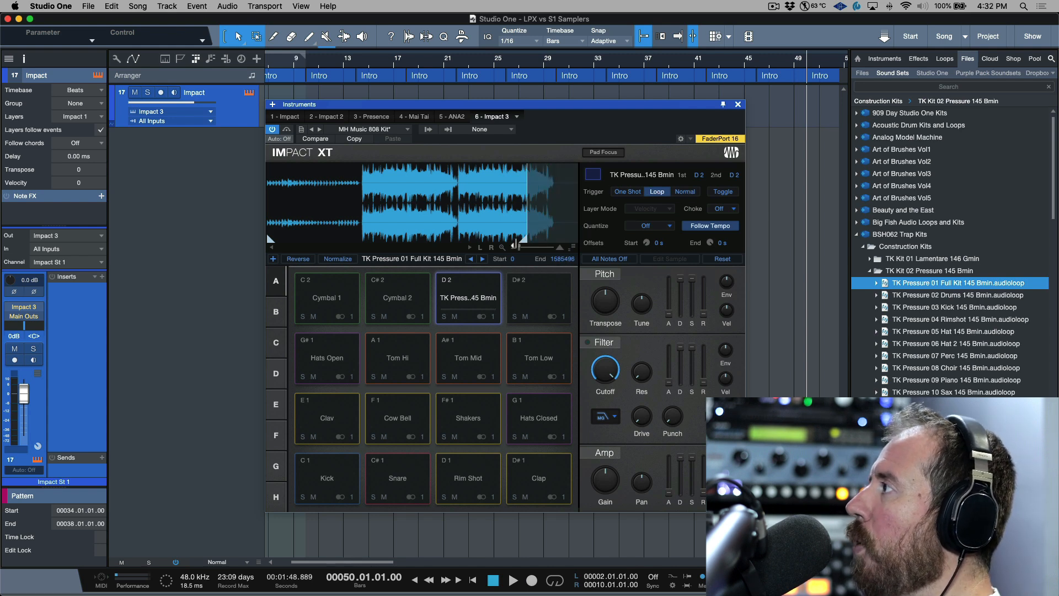
mouse_move(270, 239)
mouse_down()
mouse_move(408, 239)
mouse_move(255, 228)
mouse_up()
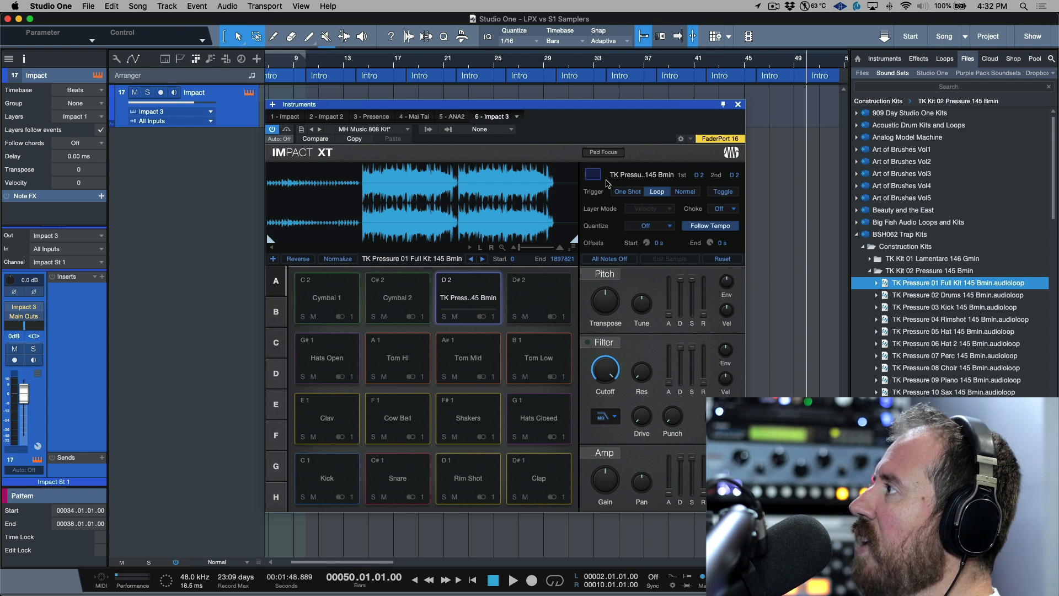
Audition the D 2 pad in Loop mode and turn on Toggle for its trigger.
click(469, 295)
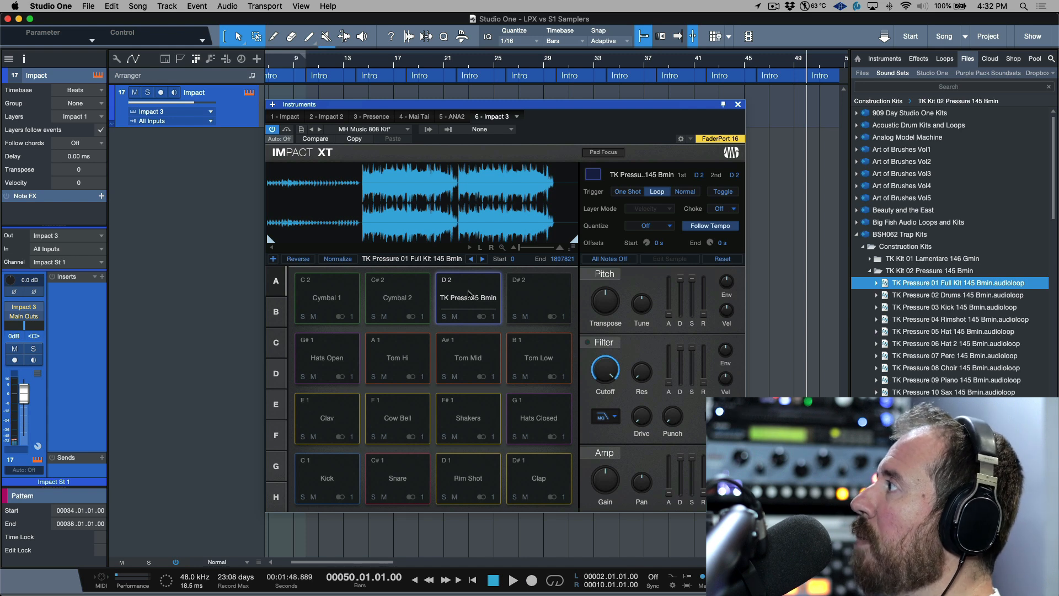
click(730, 194)
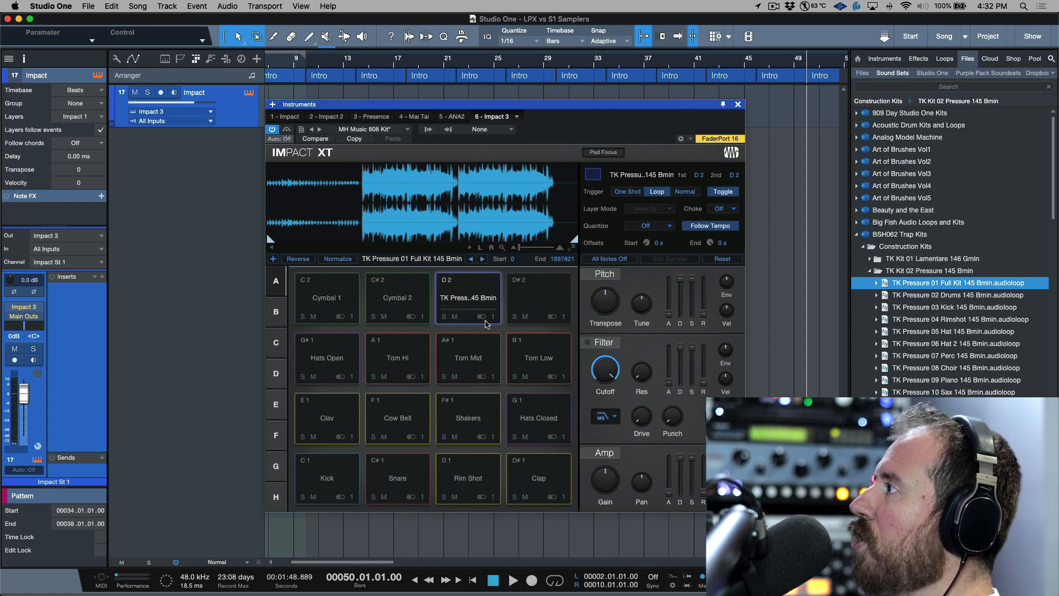
Audition the toggled loop on the D 2 pad, stop all notes, and look through the pad's quantize options.
click(470, 287)
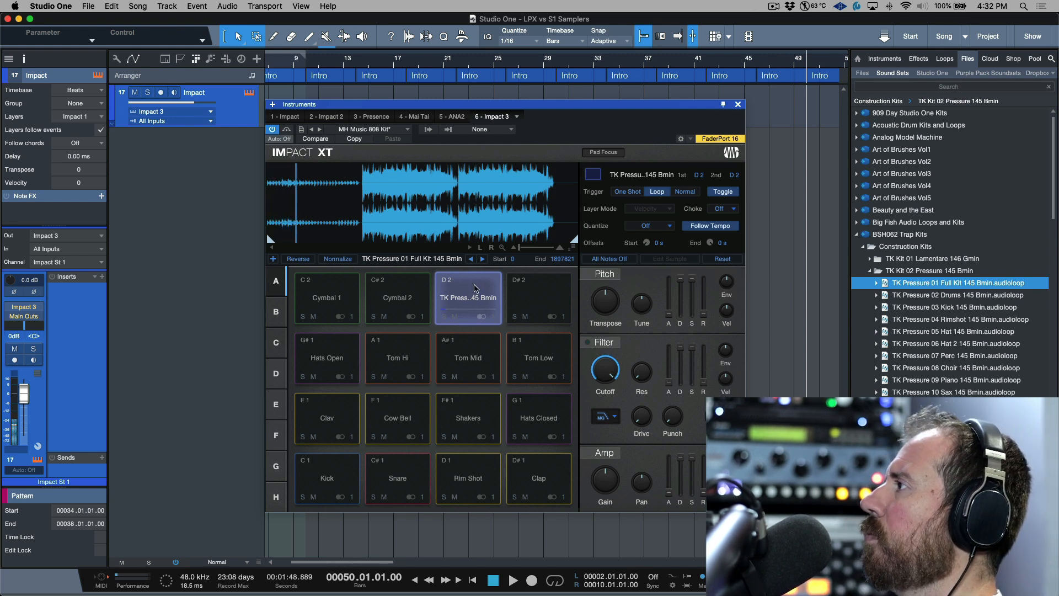
click(616, 261)
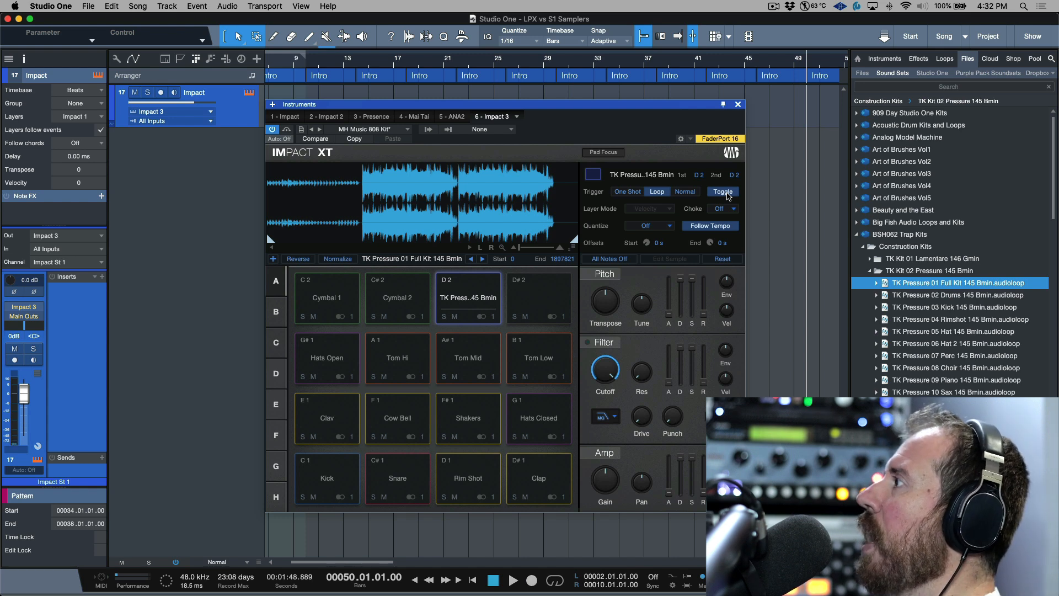
click(668, 228)
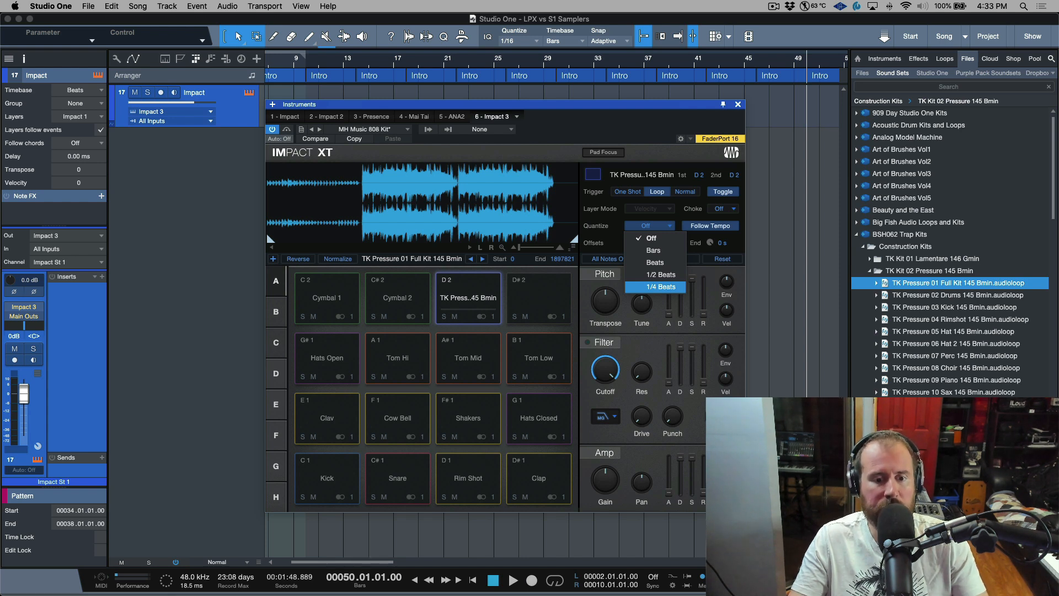
click(609, 131)
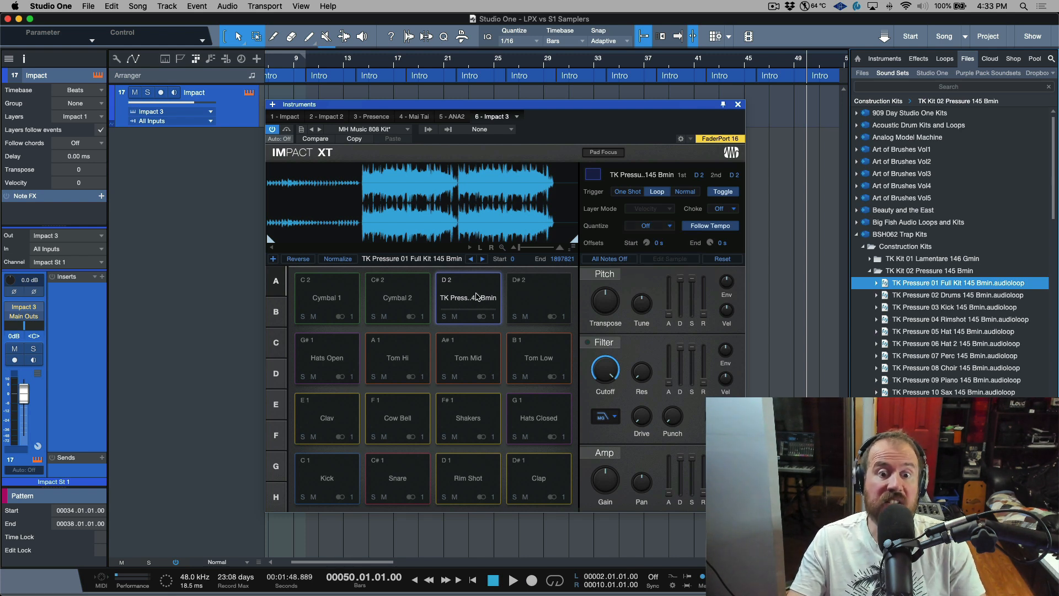
Set the D 2 sample's start point to 583723, just before the loud section, and audition the pad.
drag(273, 241, 376, 242)
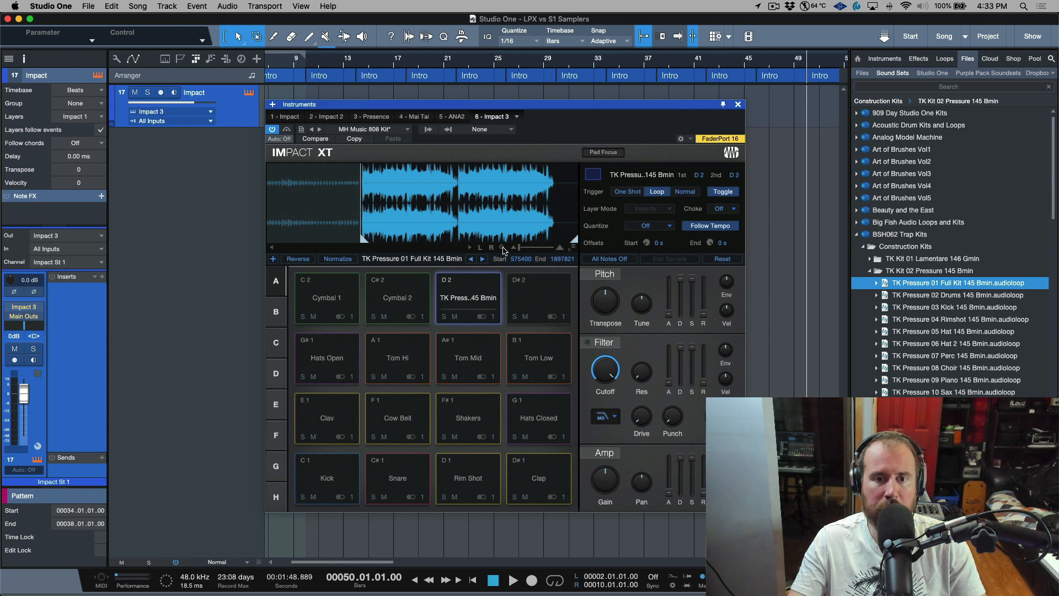
click(502, 248)
click(480, 247)
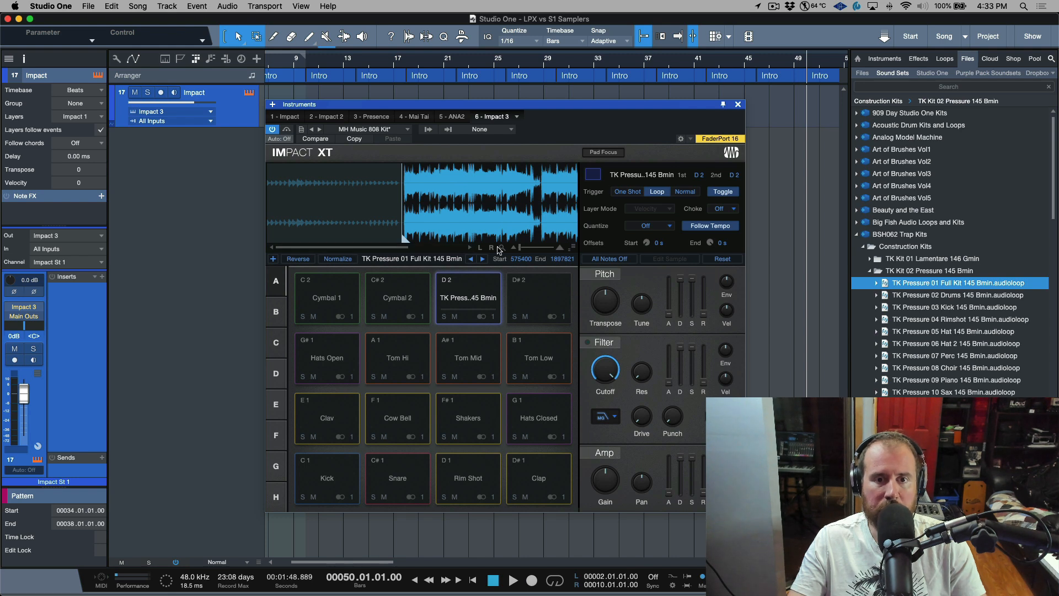
drag(517, 251, 521, 251)
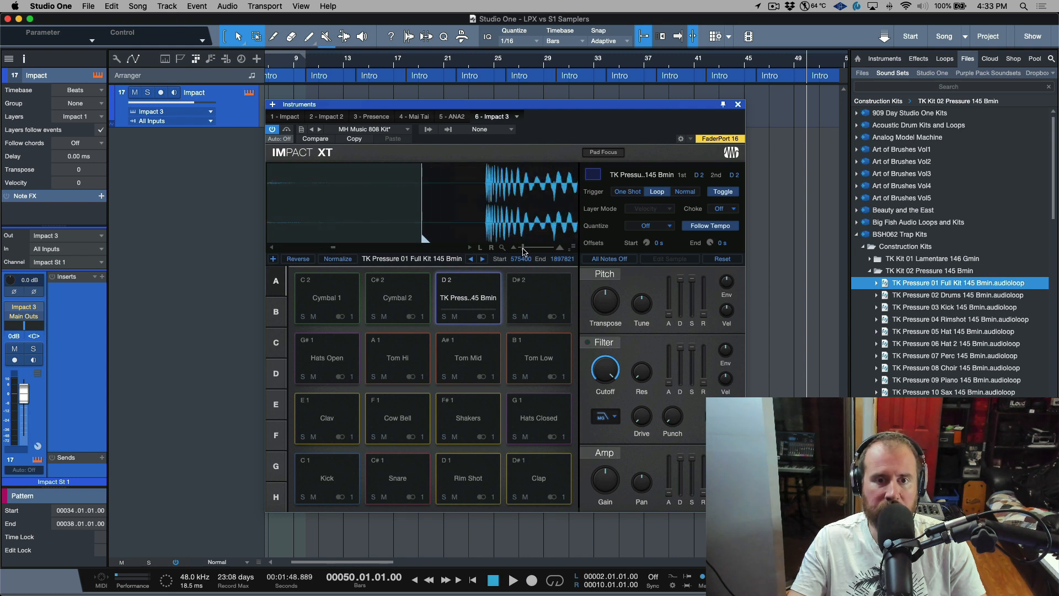
drag(440, 240, 499, 239)
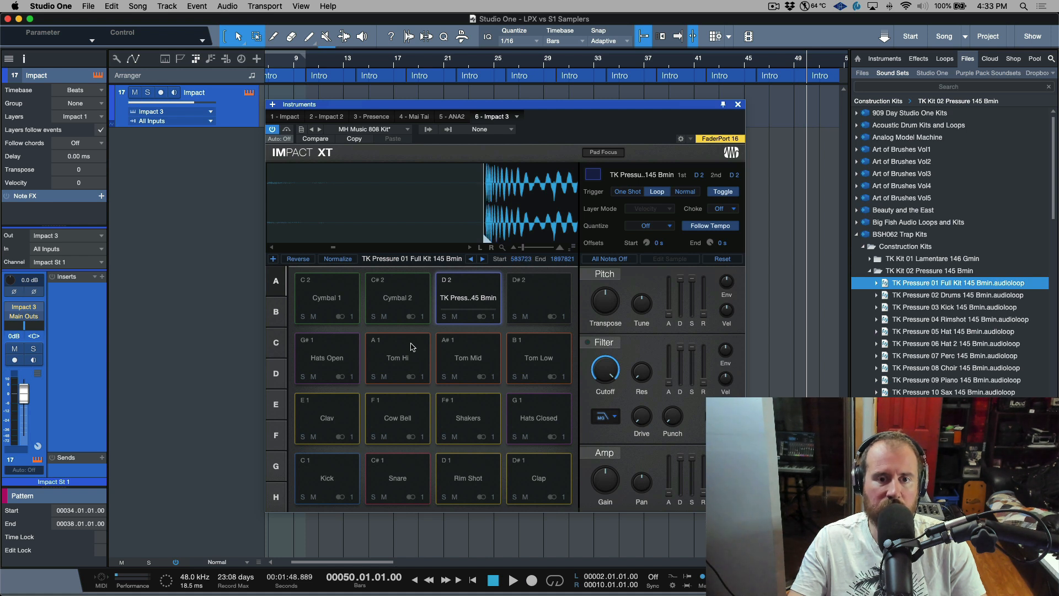
click(474, 297)
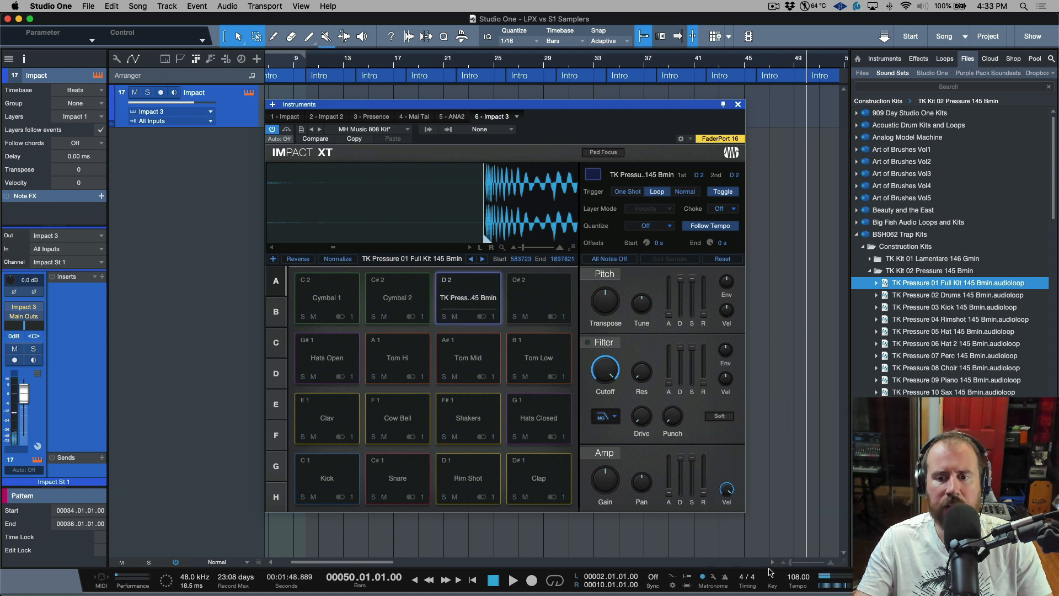
Set the song tempo to 160.
double_click(799, 577)
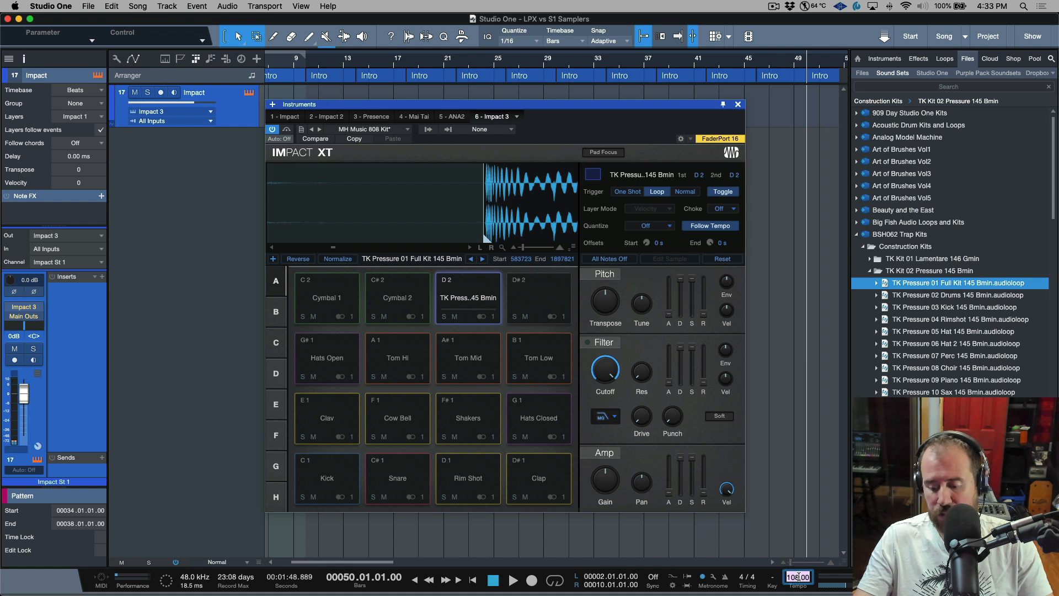
text(160)
key(Return)
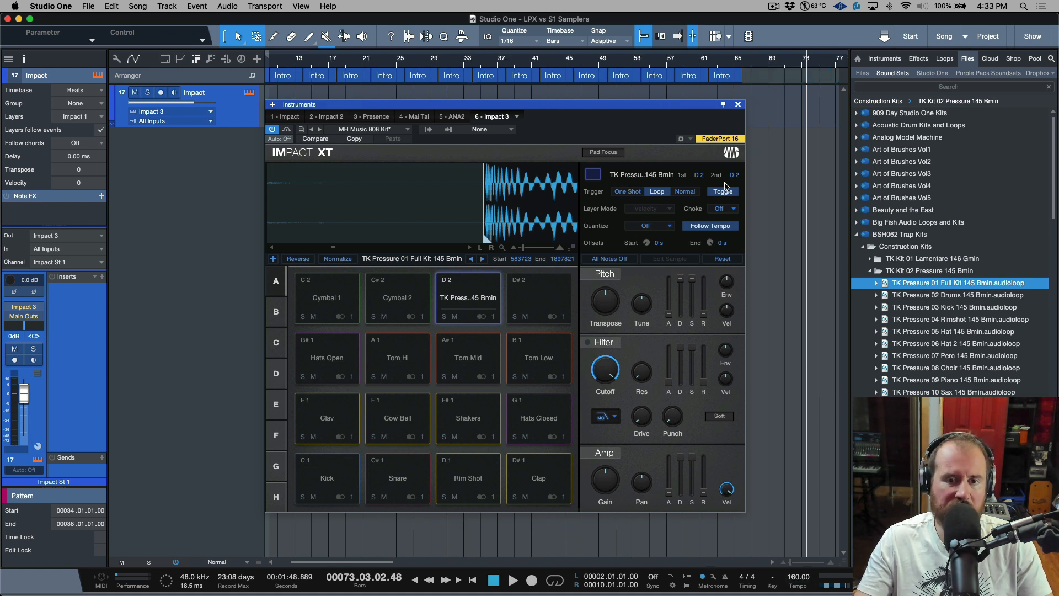
Audition the D 2 loop at the new tempo and return its sample start point to 0.
click(488, 290)
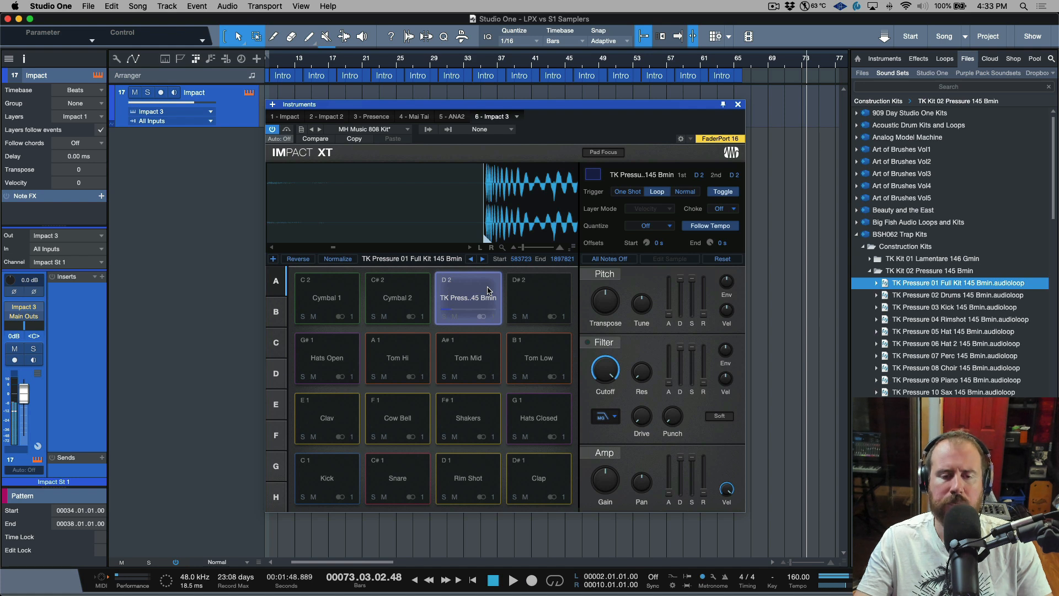
click(622, 261)
scroll(495, 211, down, 5)
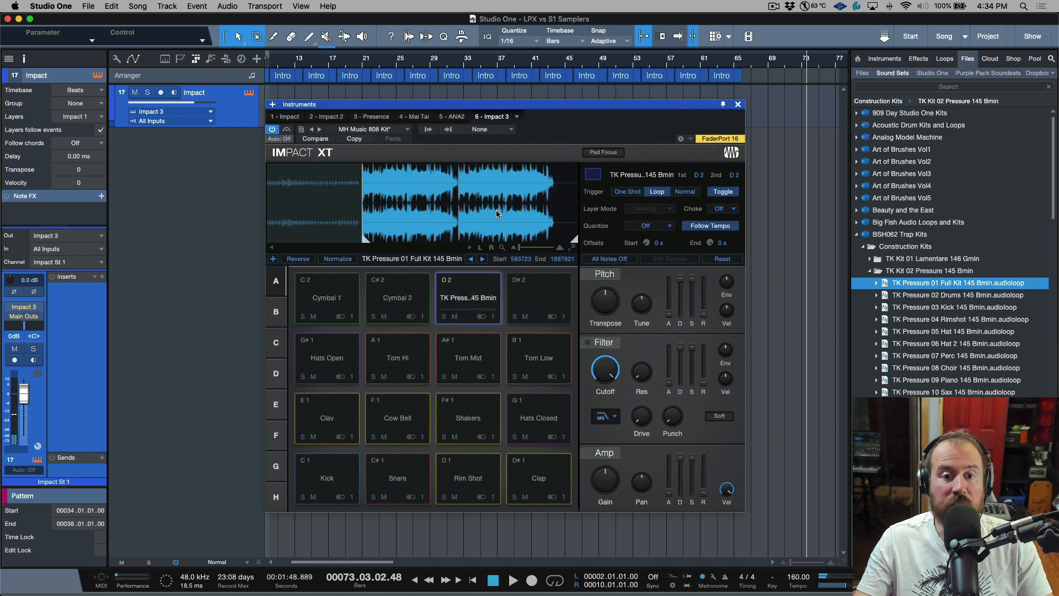
drag(365, 241, 269, 248)
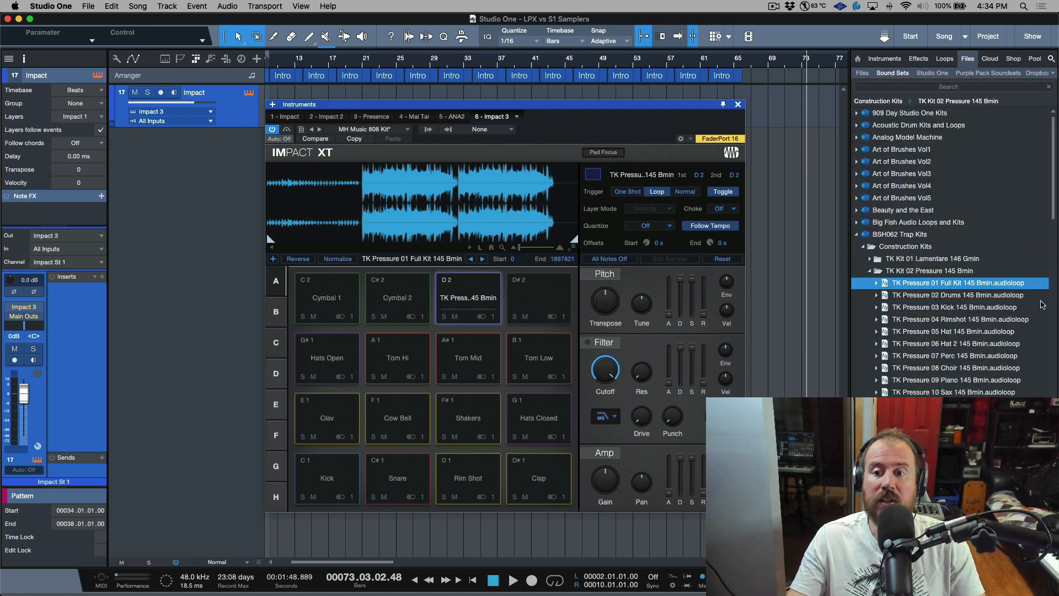
Load TK Pressure 02 Drums 145 Bmin.audioloop onto the empty D# 2 pad and turn on its Follow Tempo.
click(945, 297)
drag(885, 298, 544, 307)
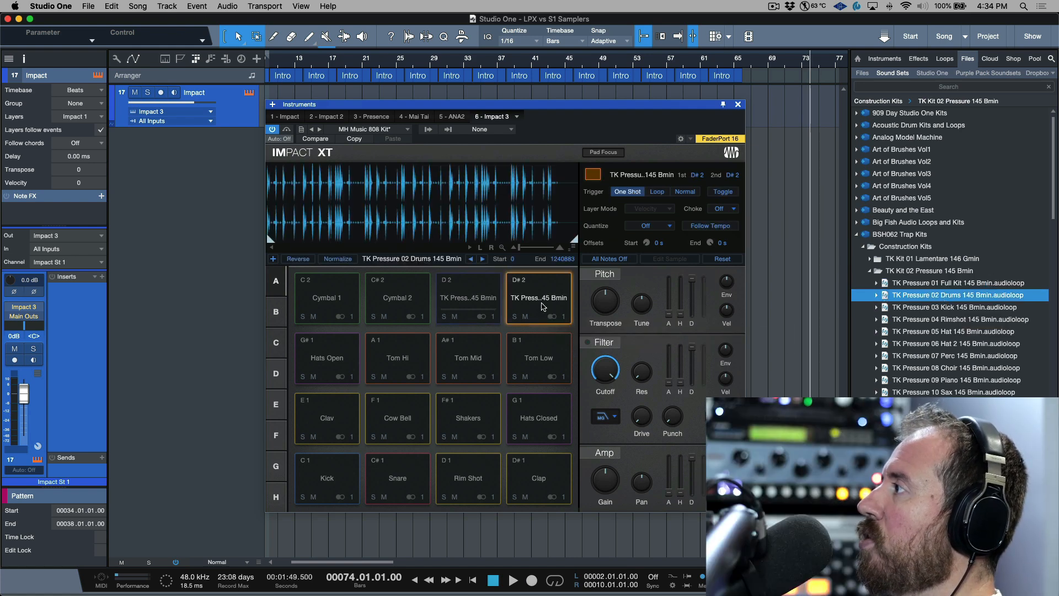
click(709, 229)
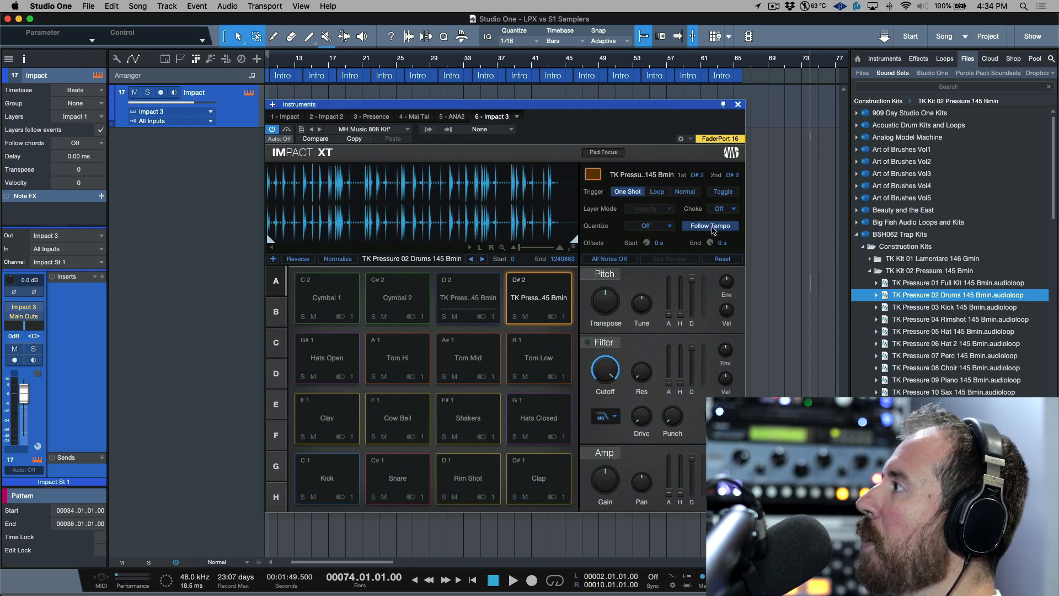
Audition the D 2 and D# 2 pads, triggering one while the other plays, and stop all notes.
click(466, 323)
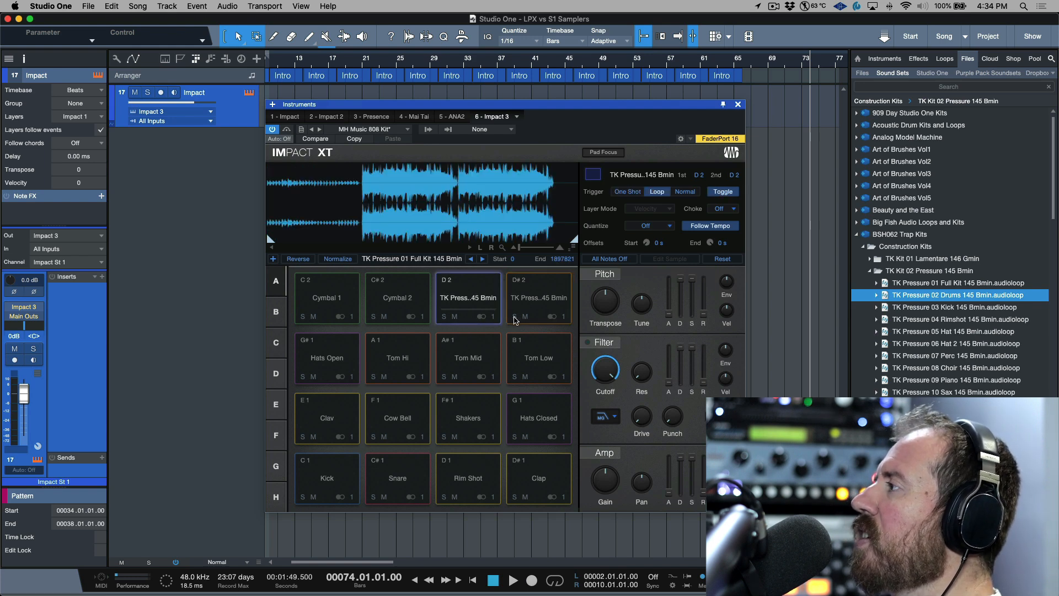
click(539, 321)
click(534, 296)
click(475, 294)
click(514, 292)
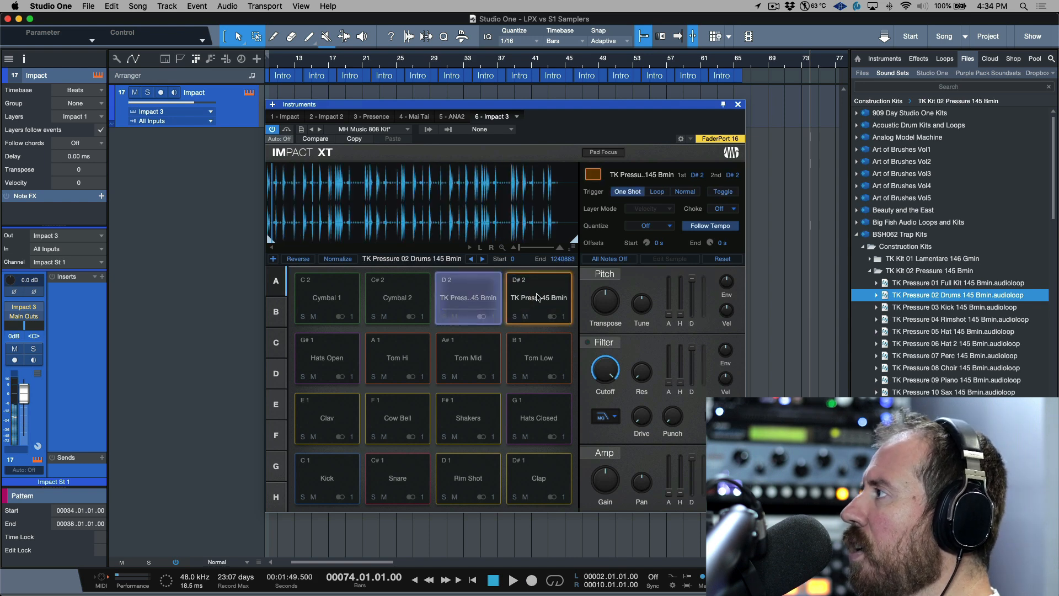
click(612, 259)
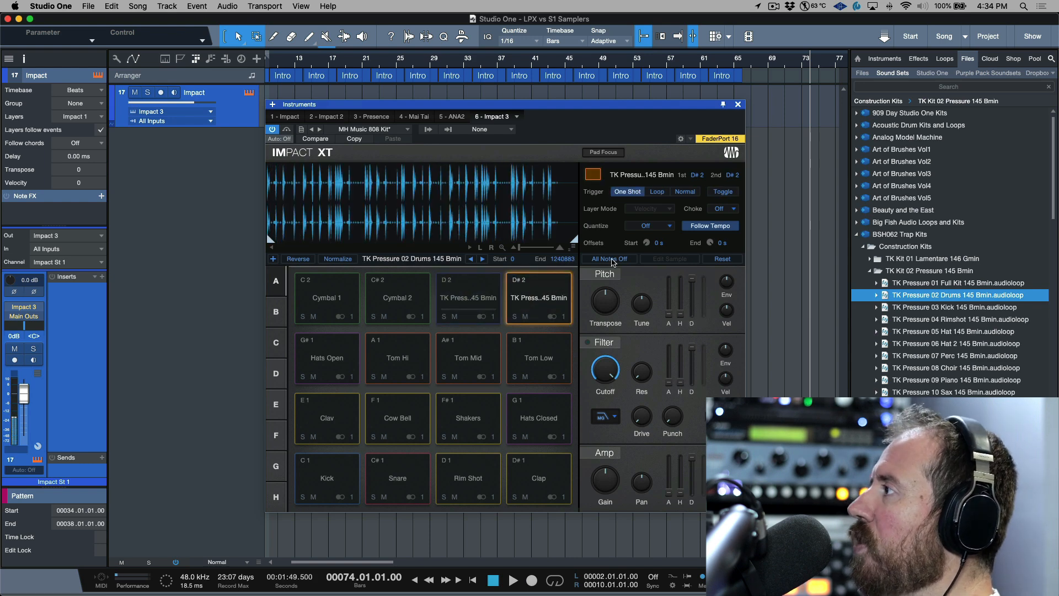
Go through the D 2, D# 2, tom, Hats Open, Clav, Kick and Snare pads and examine their choke settings.
click(469, 309)
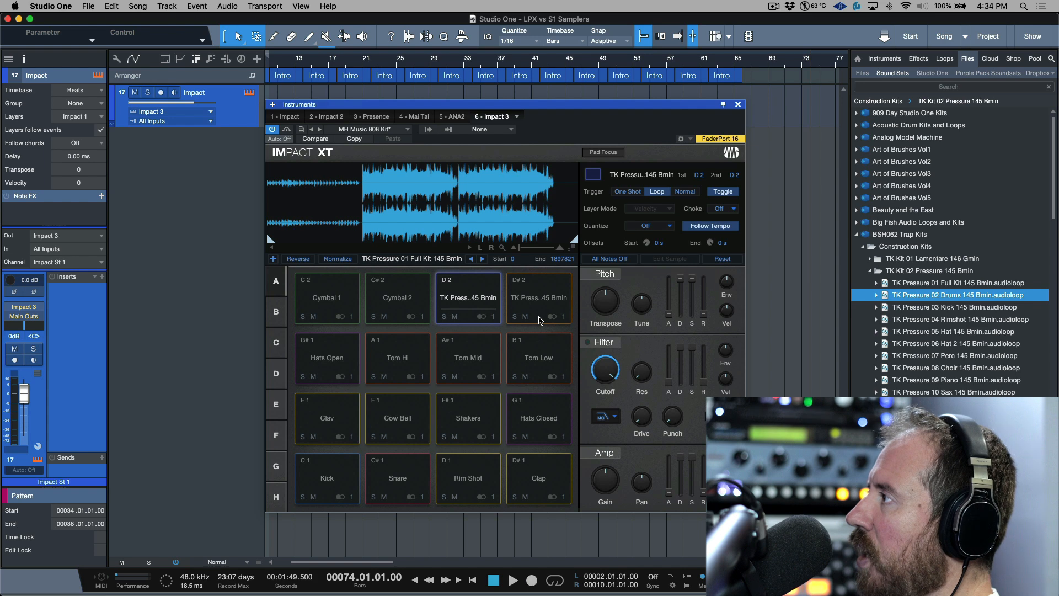
click(540, 321)
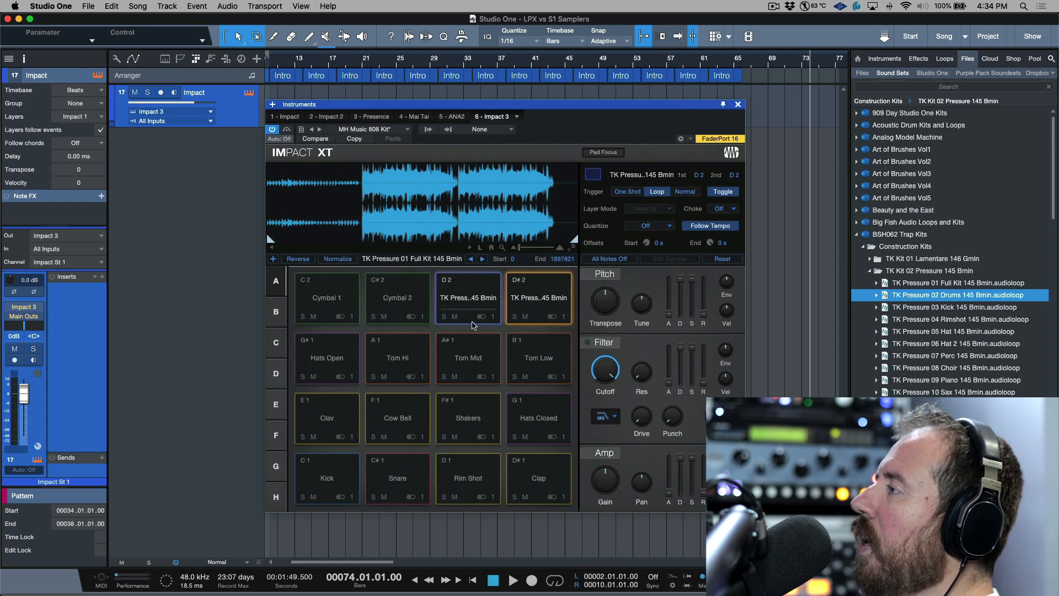
click(469, 381)
click(397, 381)
click(327, 379)
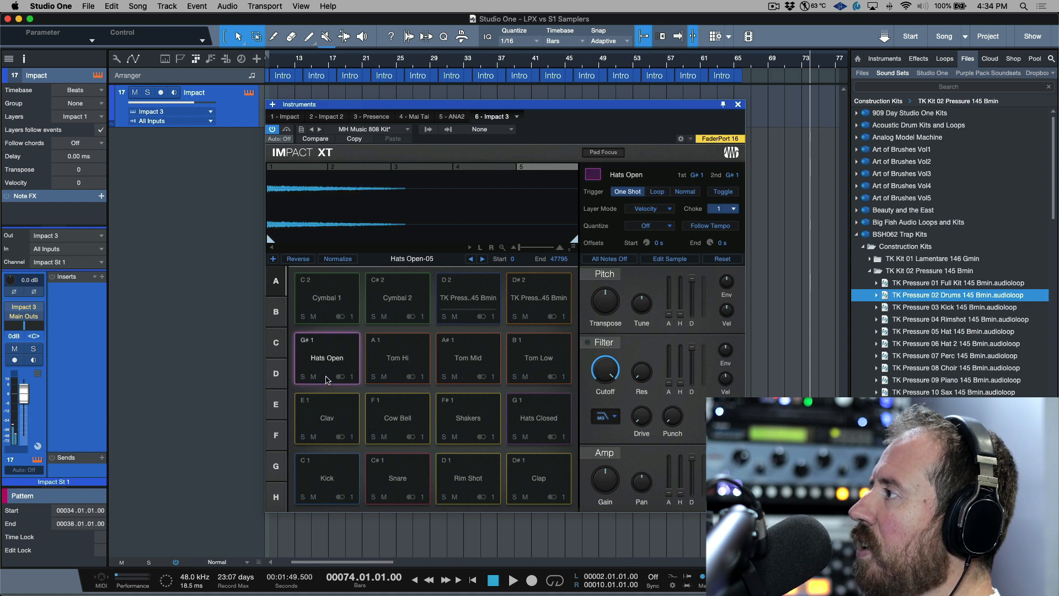
click(327, 444)
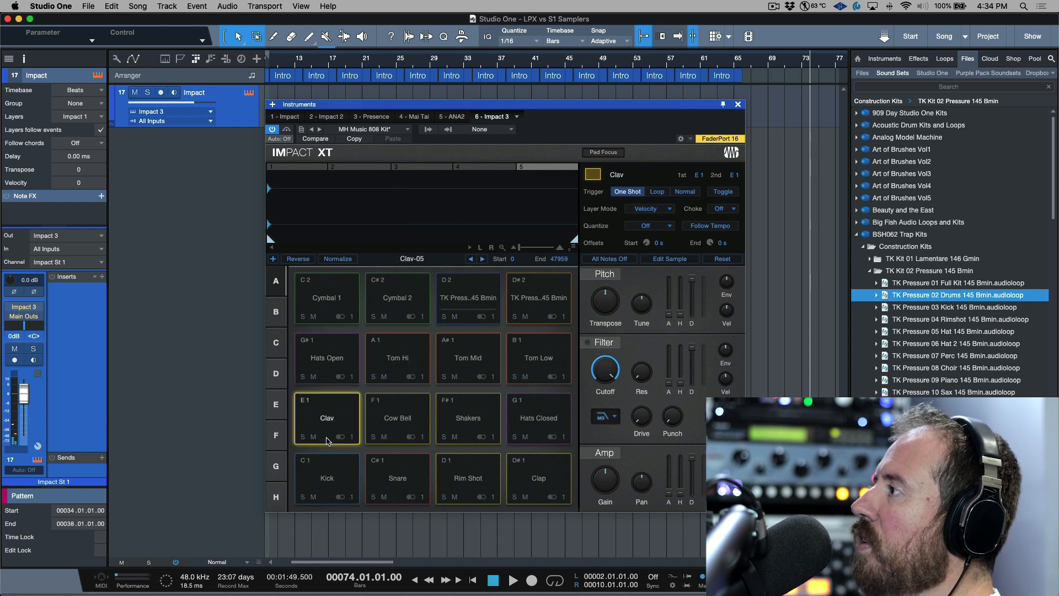
click(328, 501)
click(401, 502)
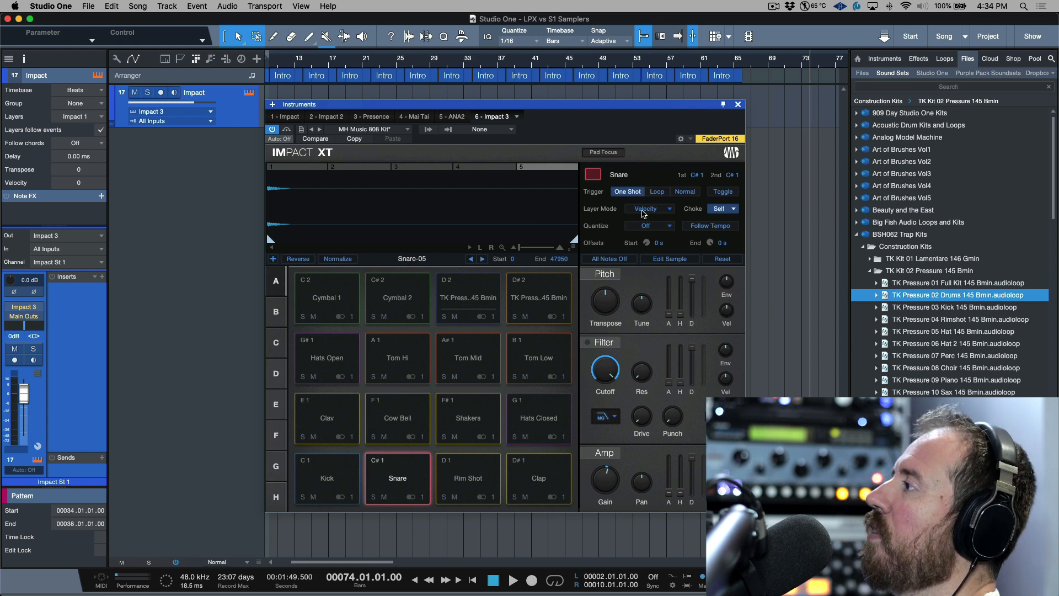
Assign the D 2 and D# 2 pads together to choke group 3.
click(470, 318)
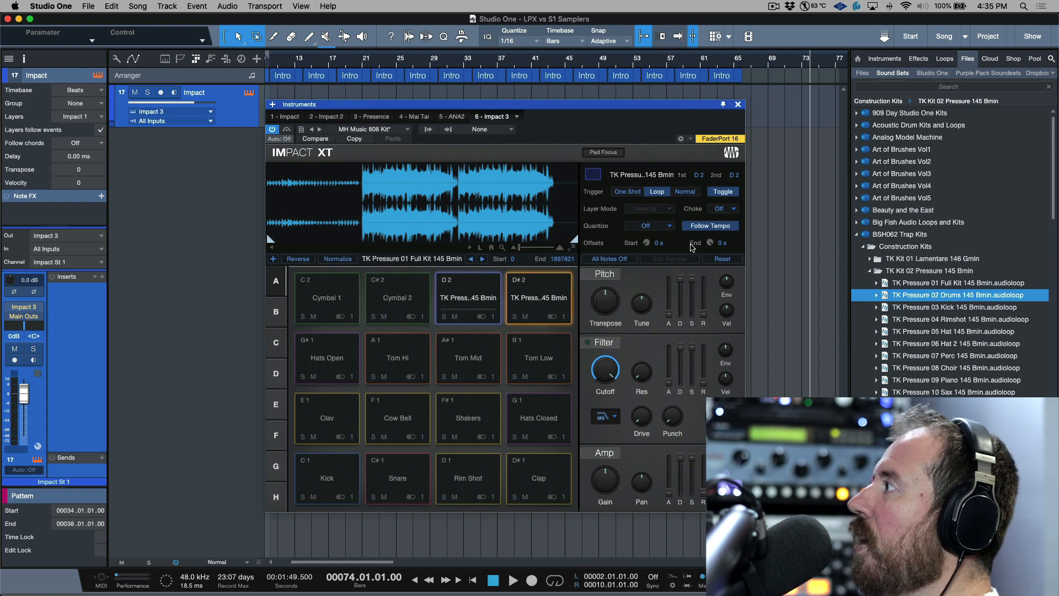
click(733, 210)
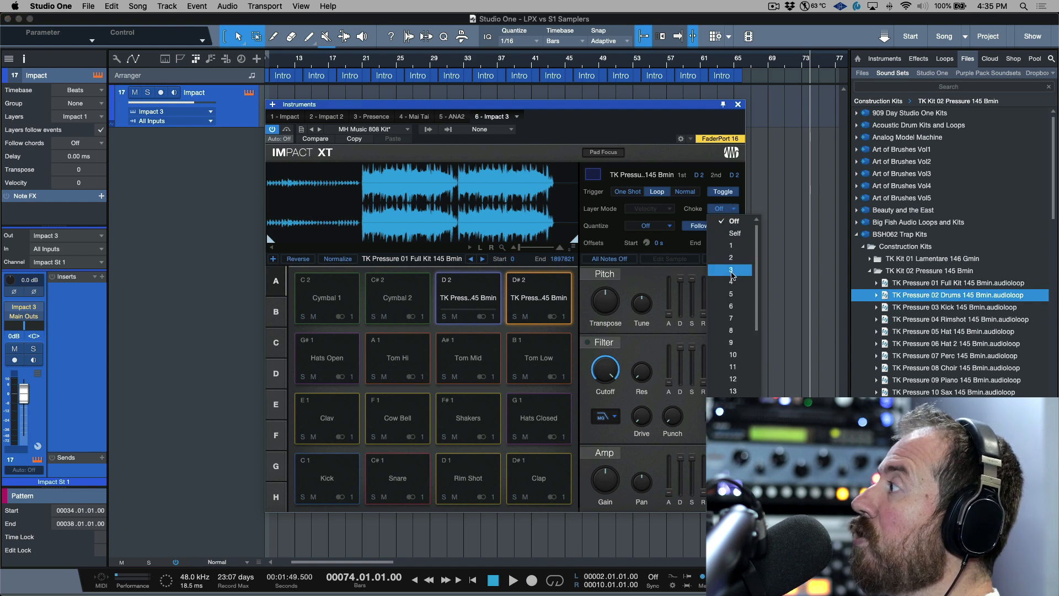
click(731, 270)
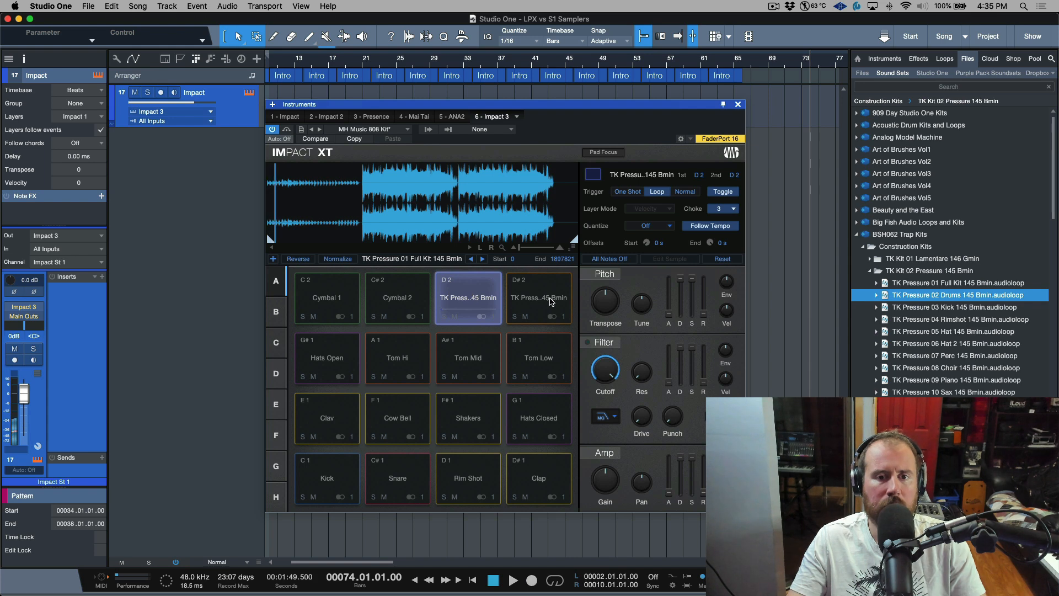
Trigger the D 2 and D# 2 pads alternately to test how they choke each other.
click(554, 302)
click(480, 296)
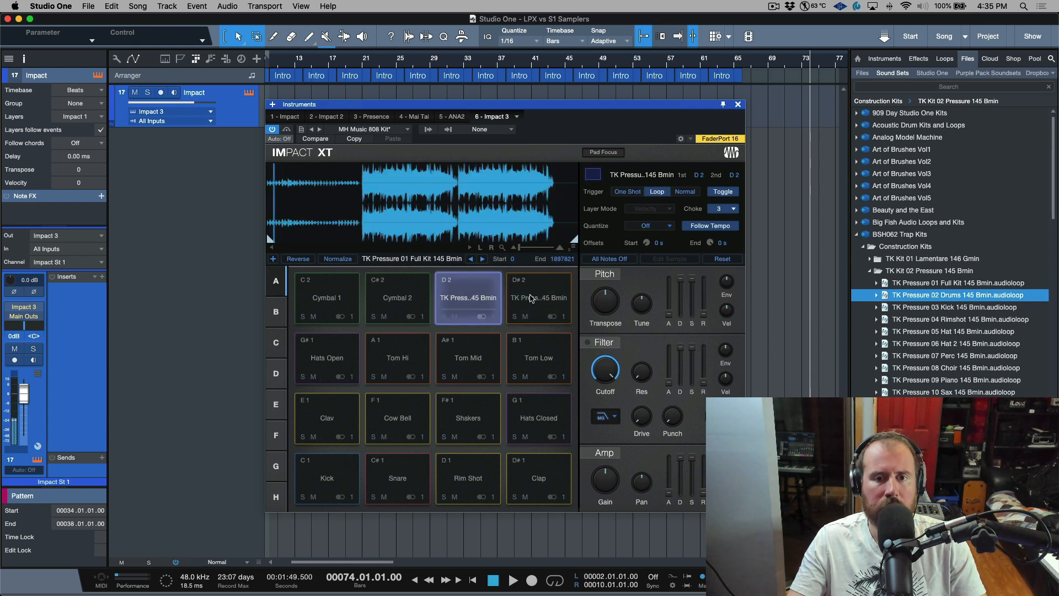
click(534, 301)
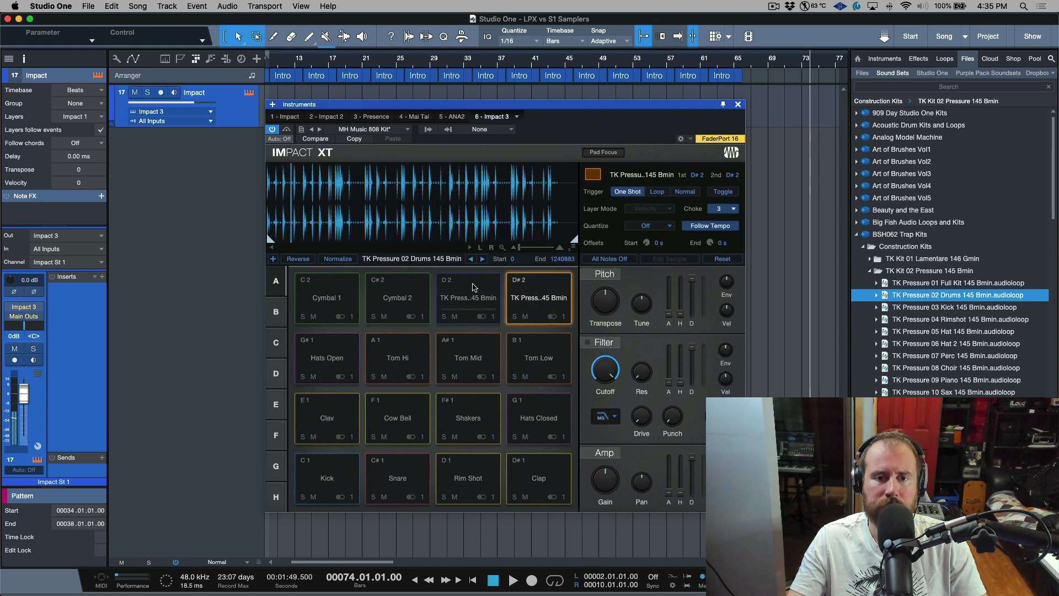
click(475, 289)
click(539, 294)
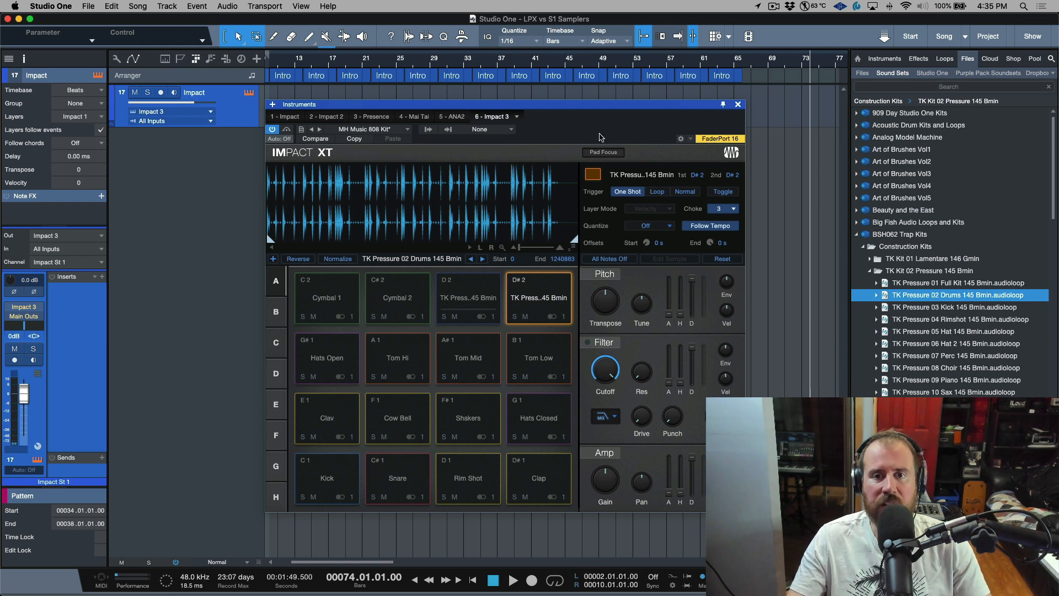
Close the instrument window and send TK Pressure 03 Kick 145 Bmin.audioloop to a new Impact.
click(738, 105)
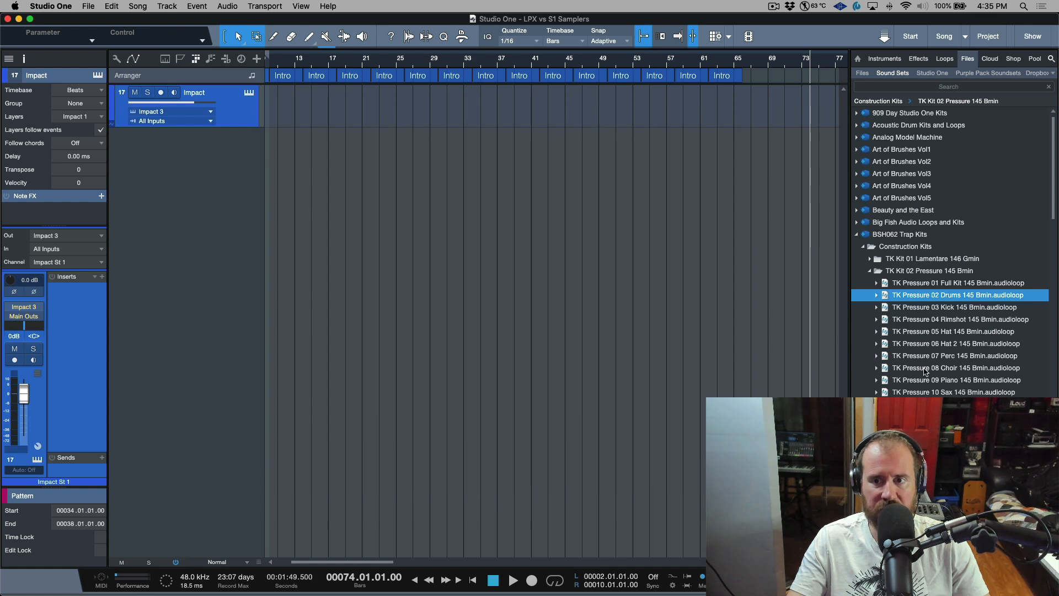
click(919, 309)
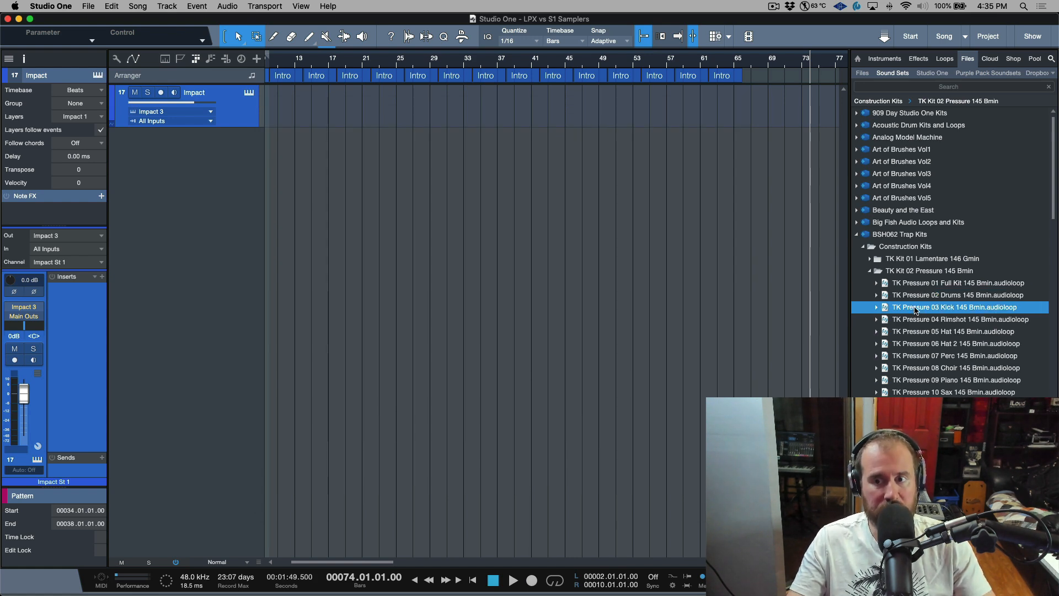
right_click(916, 310)
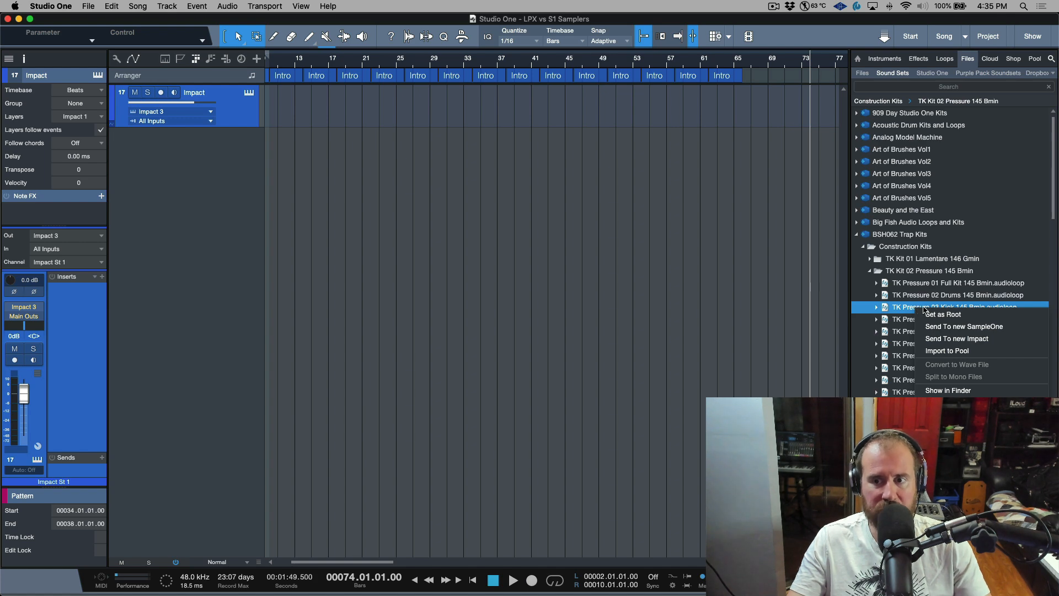
click(950, 340)
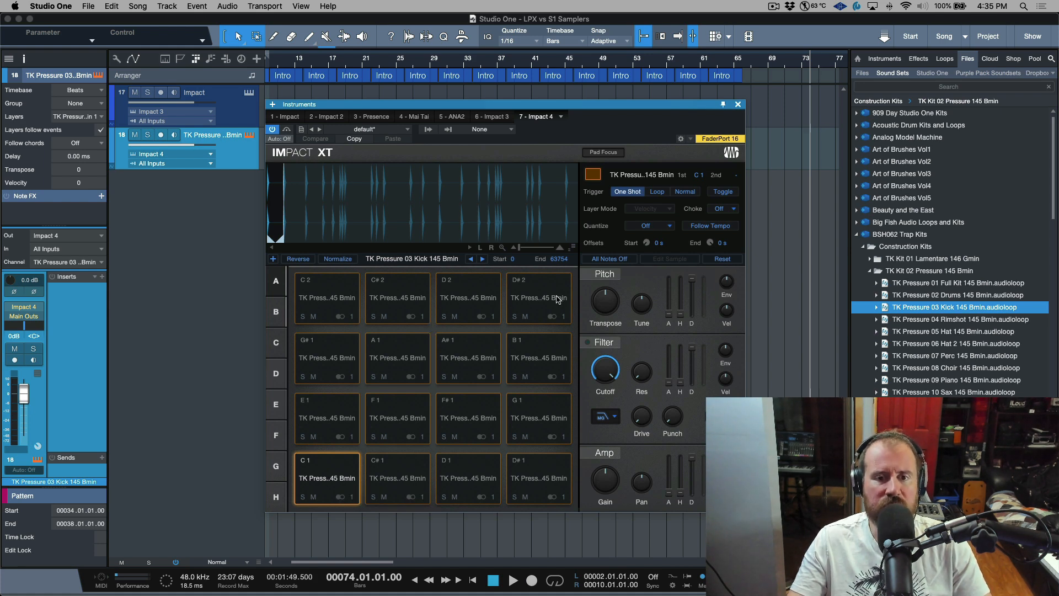
Assign all sixteen kick slice pads from C 1 to D# 2 to choke group 1.
shift+click(535, 319)
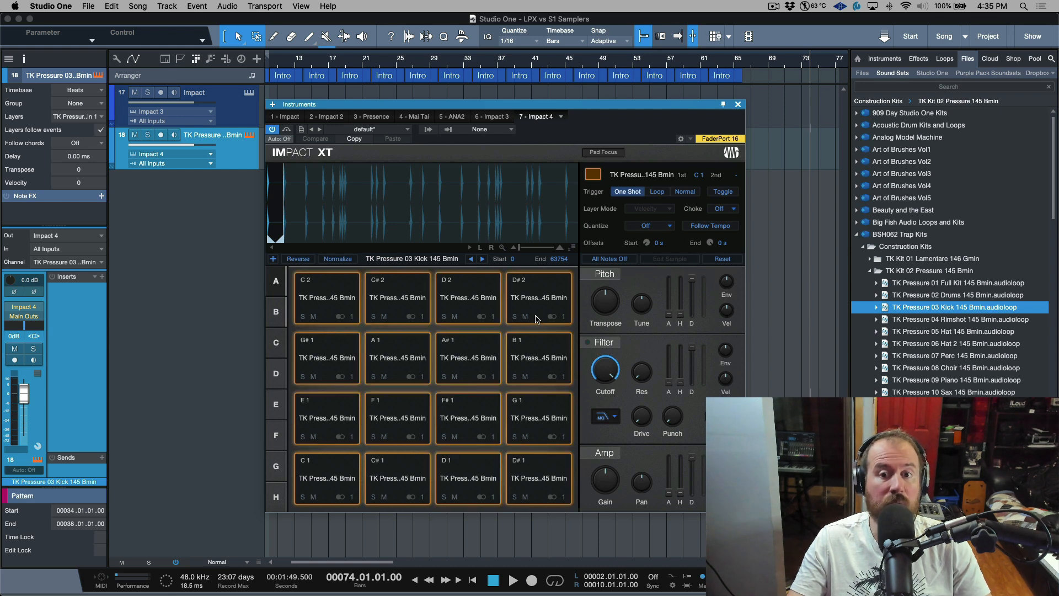
click(723, 209)
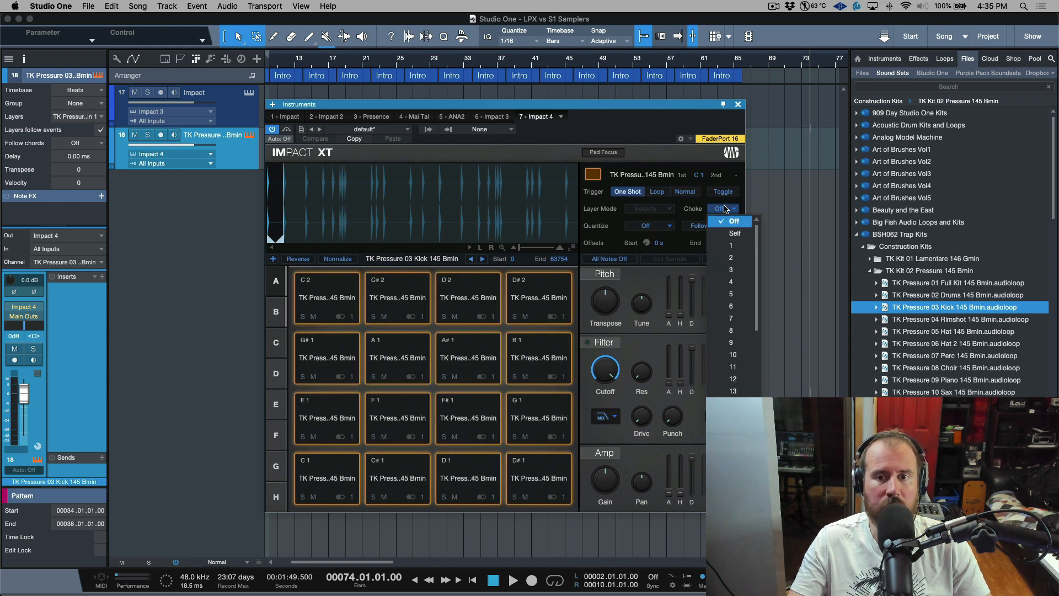
click(735, 247)
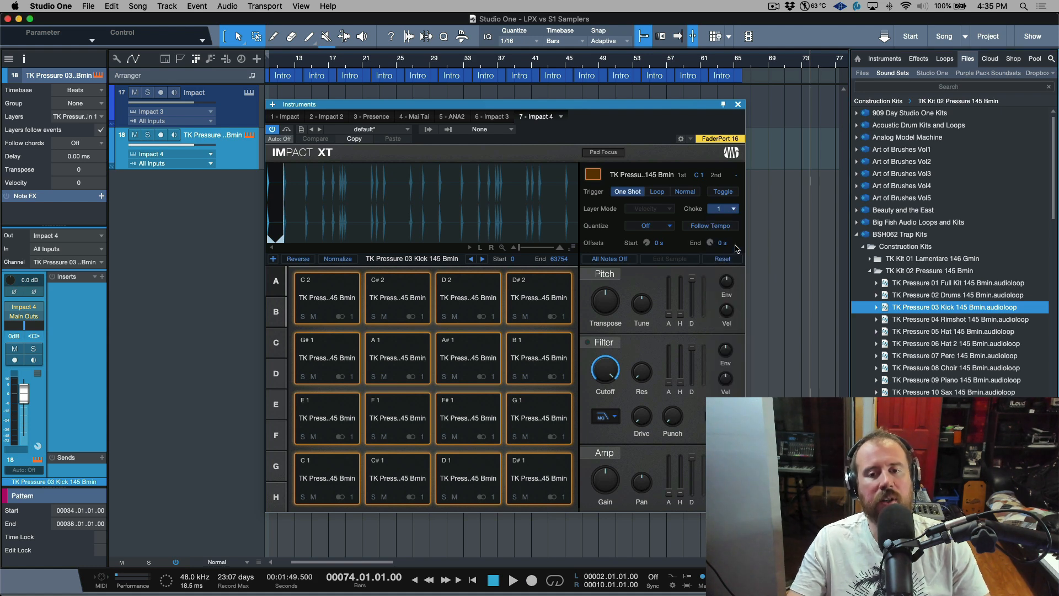
Switch to Impact 3, transpose its Kick pad to -23 and trigger it repeatedly to test the self choke.
click(497, 117)
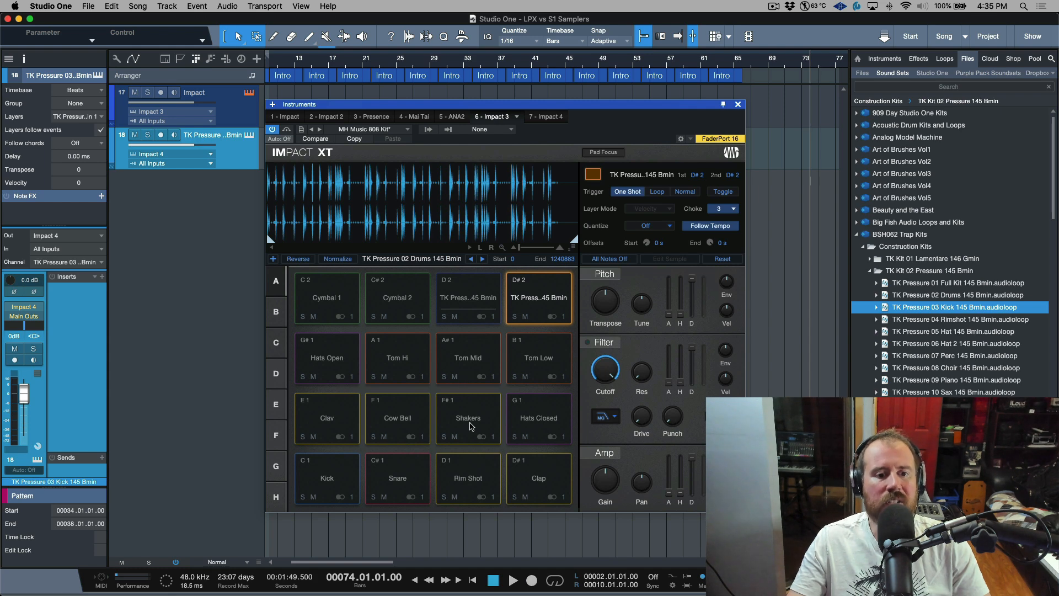
click(331, 479)
click(331, 480)
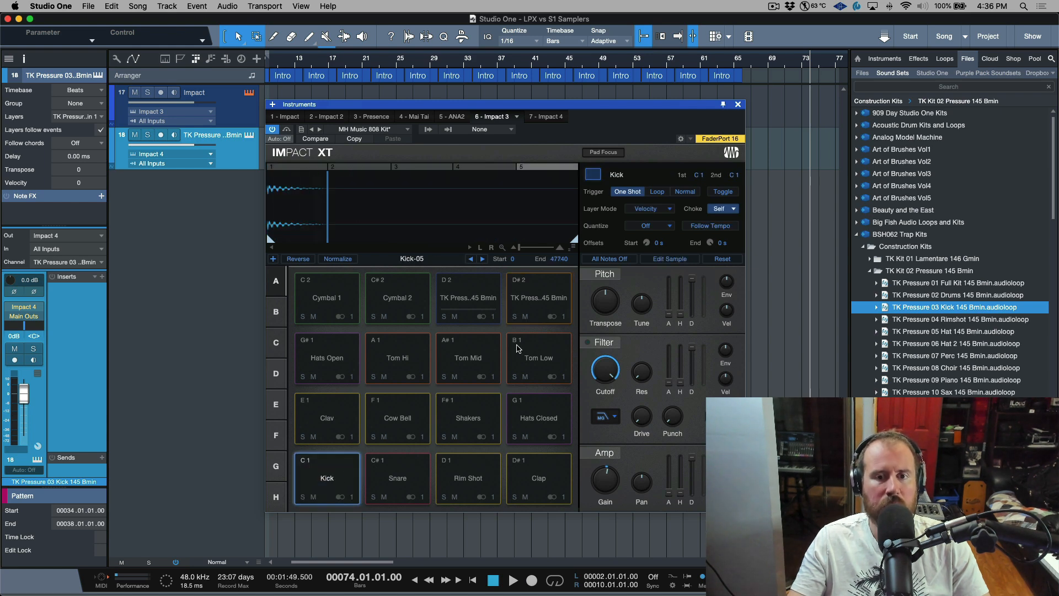
drag(623, 289, 478, 400)
click(348, 478)
click(348, 478)
click(348, 479)
click(348, 479)
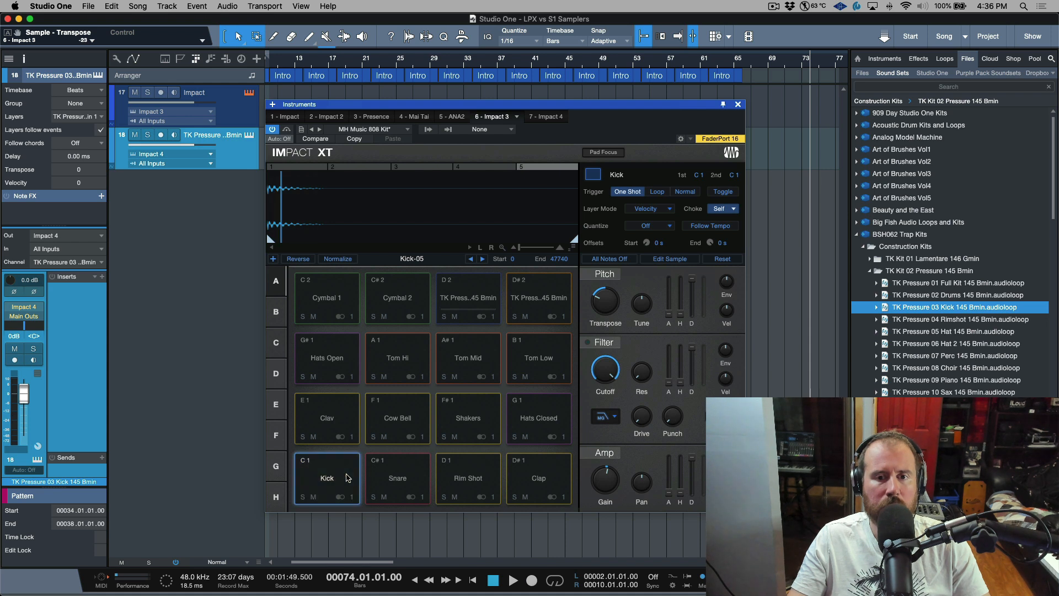
Set the Impact 3 Kick pad's transpose to -10 and retrigger the pad.
drag(606, 304, 607, 288)
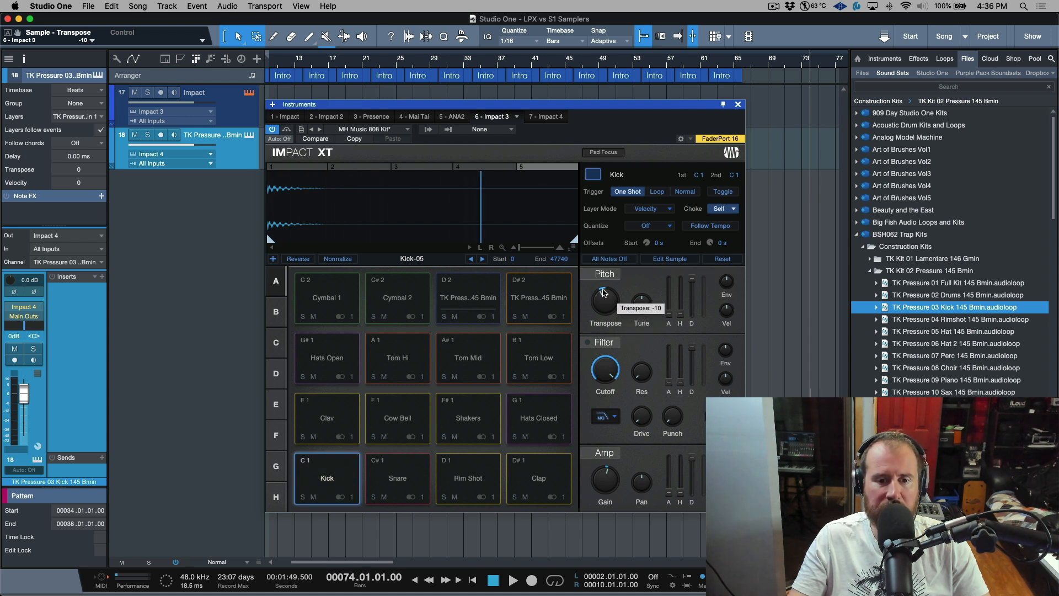
click(339, 476)
click(339, 477)
click(335, 477)
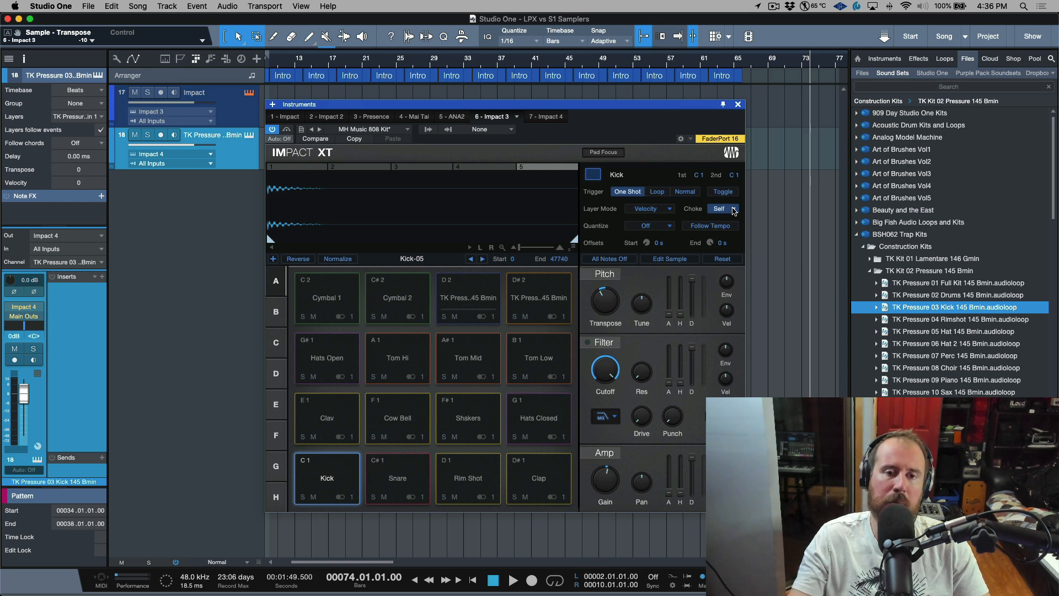
Make all the selected Impact 4 pads follow tempo and set the song tempo to 115.
click(556, 118)
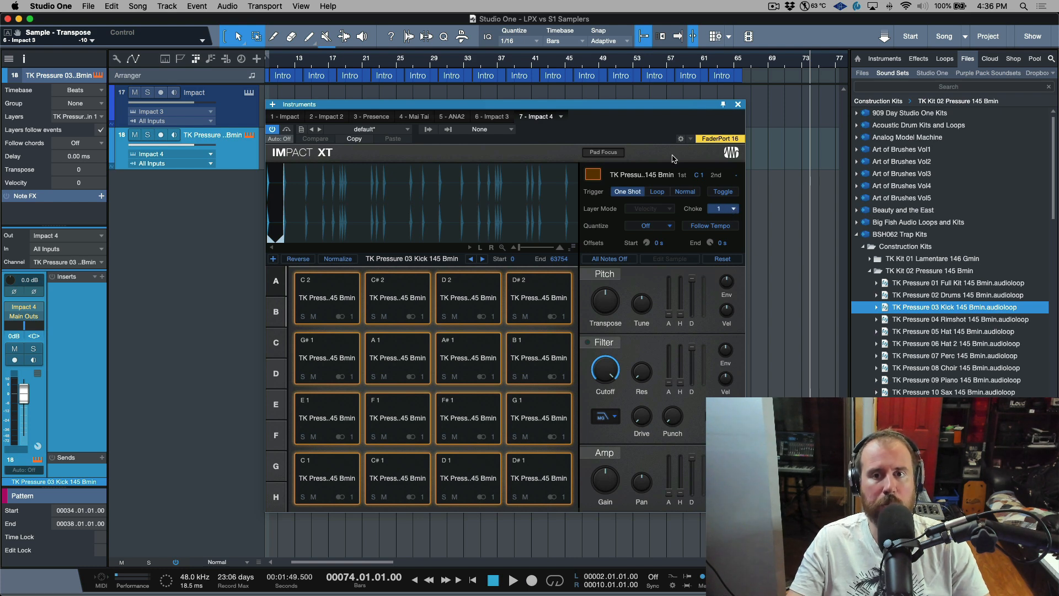
click(712, 225)
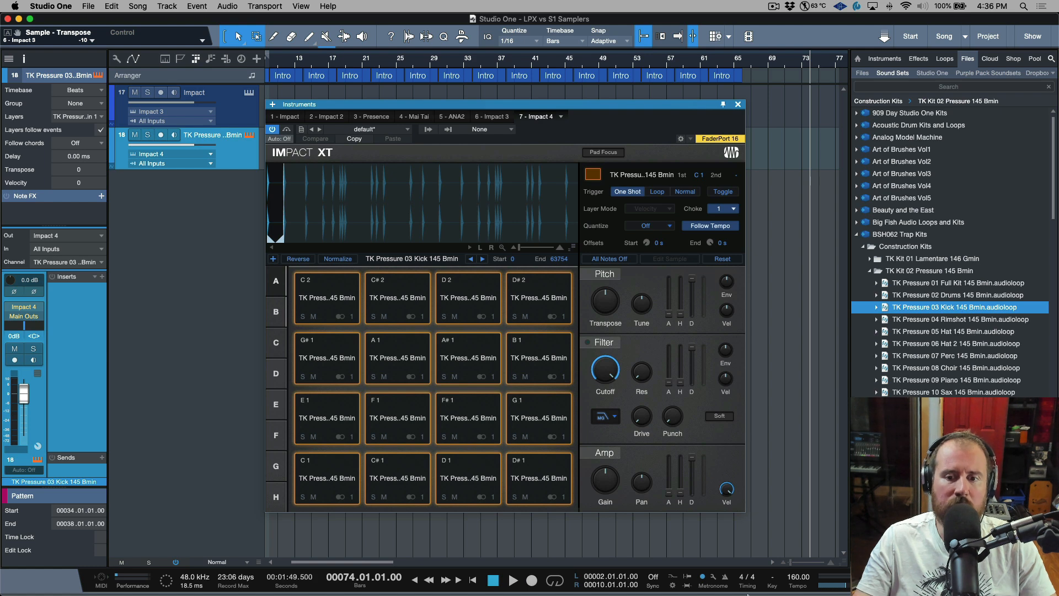
double_click(799, 577)
text(115)
key(Return)
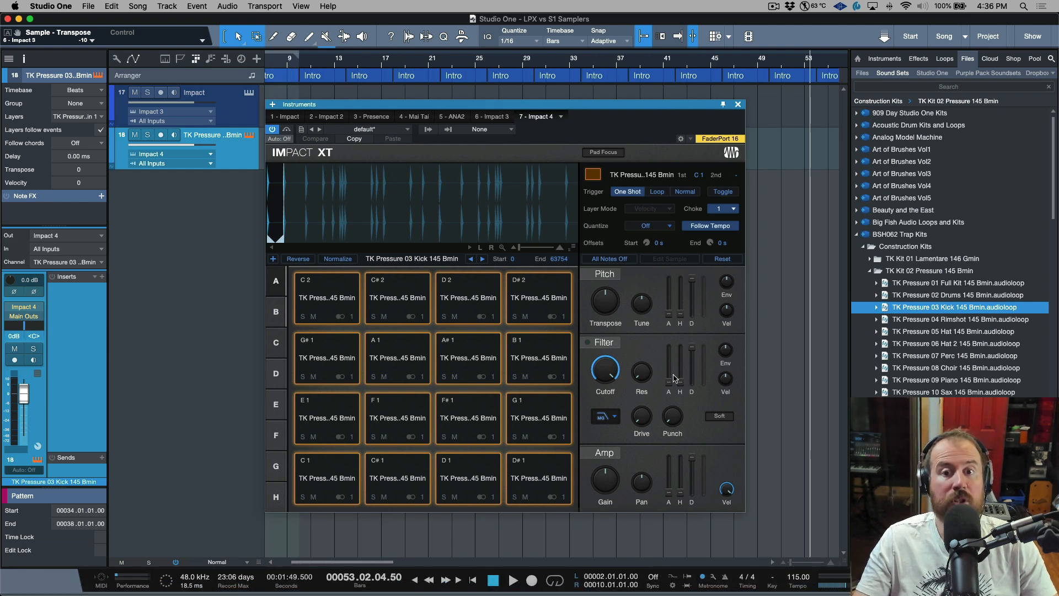
Trigger various kick slice pads in Impact 4, from C 1 up to C# 2, to hear them at the new tempo.
click(327, 500)
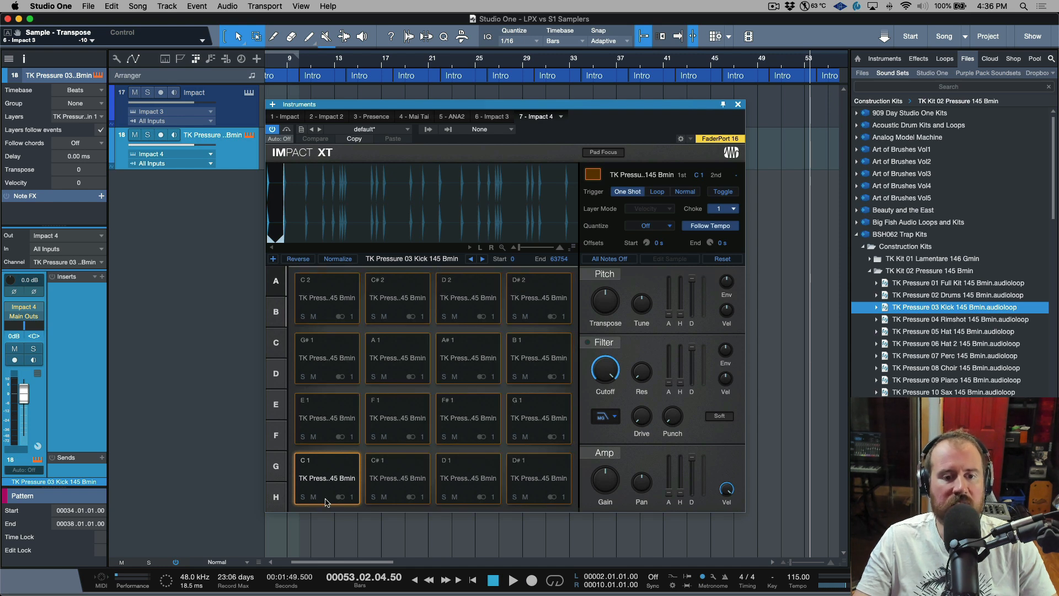
click(395, 439)
click(400, 380)
click(395, 321)
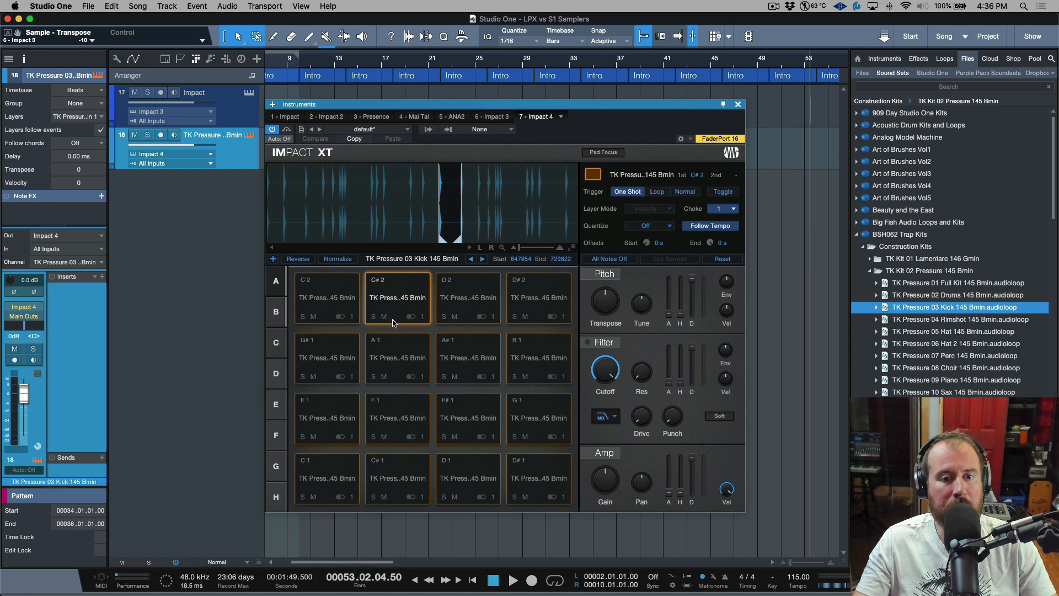
click(540, 473)
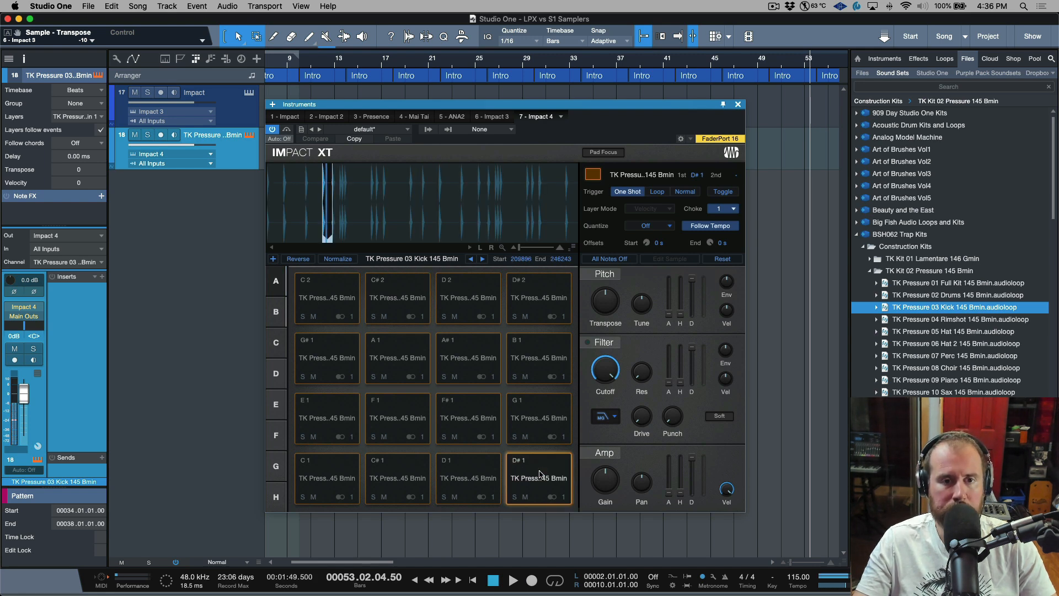
click(324, 354)
click(328, 426)
click(327, 485)
click(398, 486)
click(402, 421)
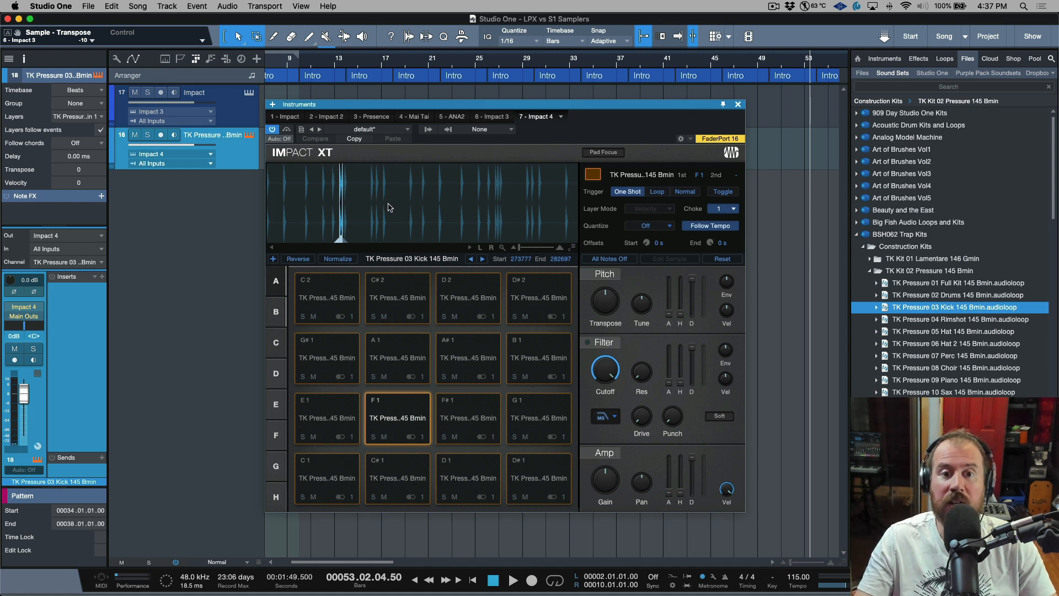
Remove the TK Pressure 03 Kick track together with its instrument.
right_click(234, 163)
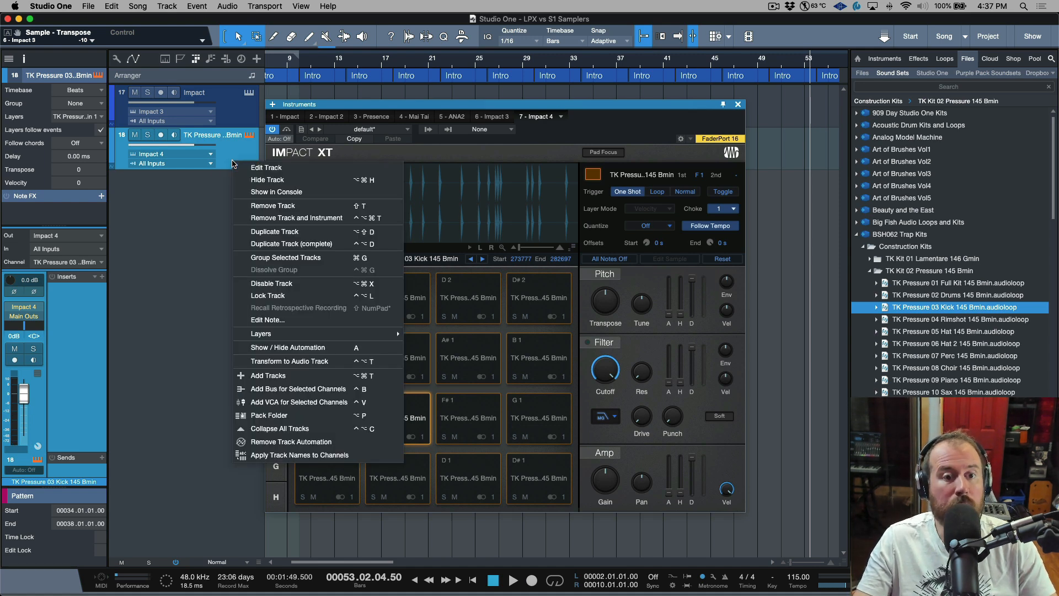
click(296, 217)
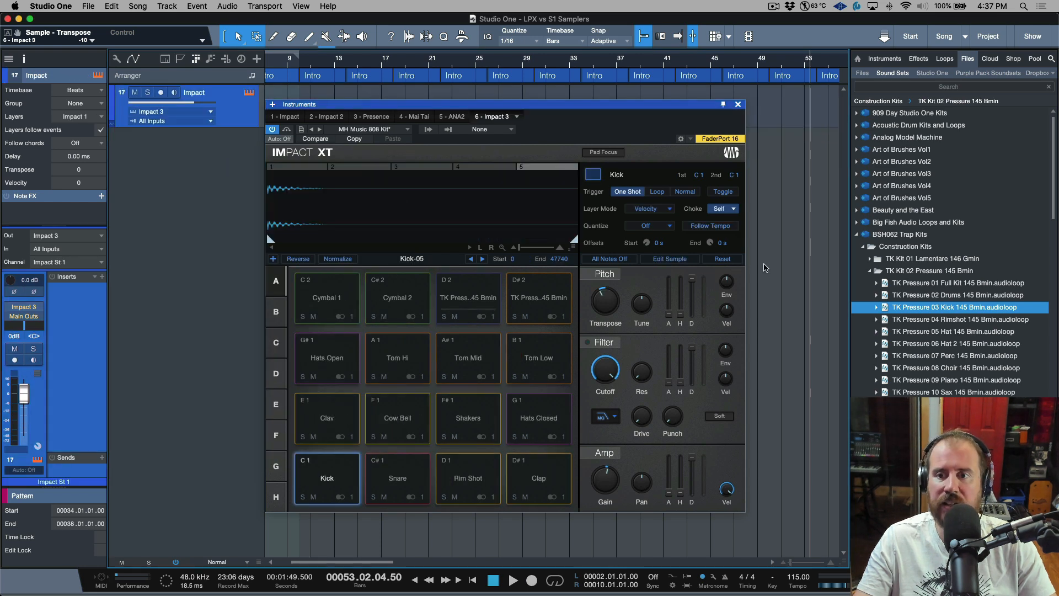
Find TK Lamentare 01 Full Kit 146 Gmin.audioloop in the TK Kit 01 Lamentare folder and preview it with and without song tempo matching.
click(948, 283)
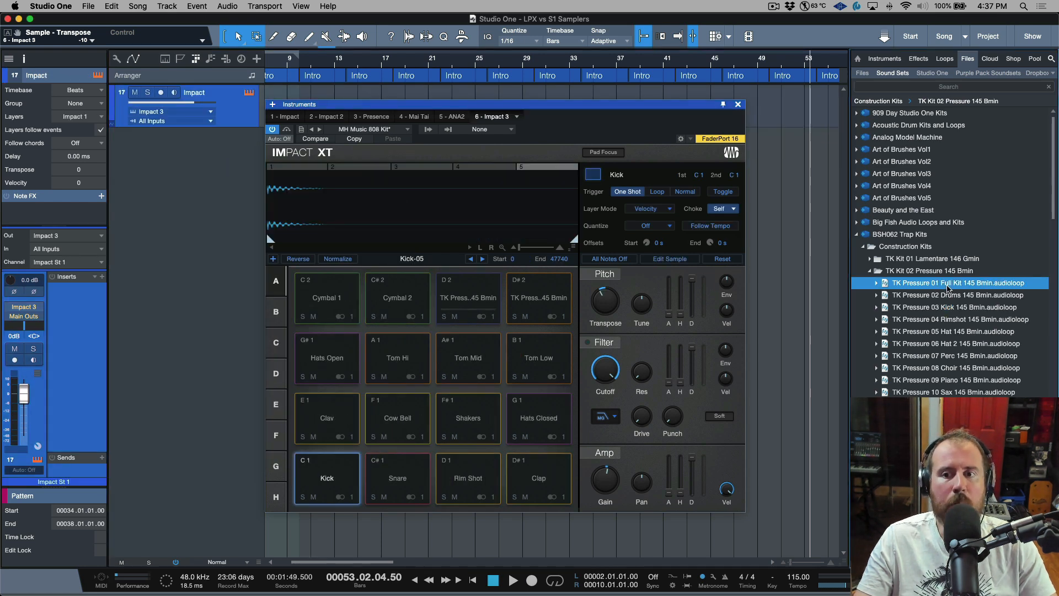
double_click(917, 272)
double_click(925, 259)
click(941, 271)
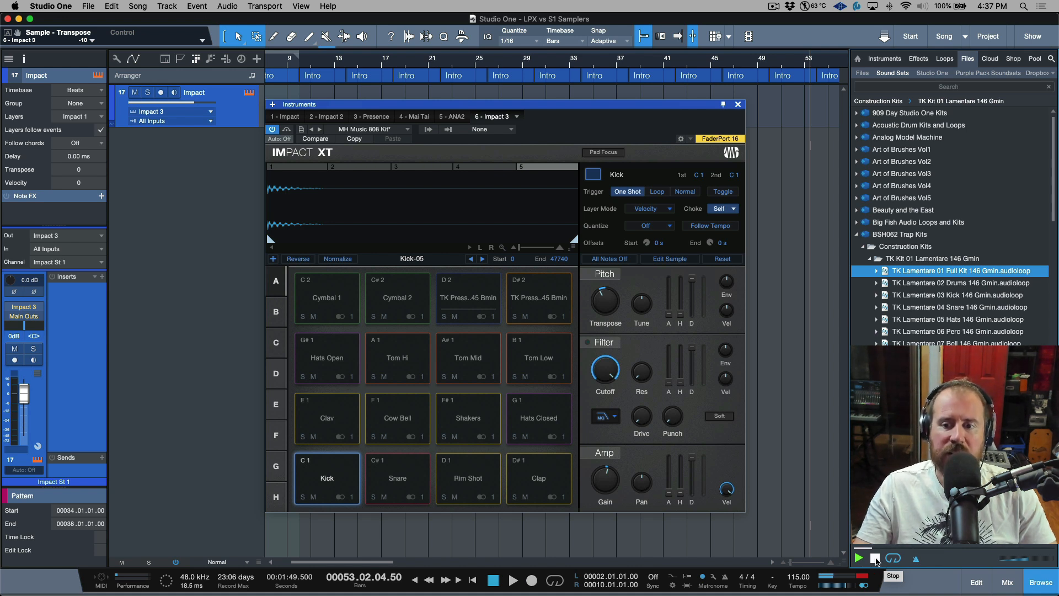
click(876, 558)
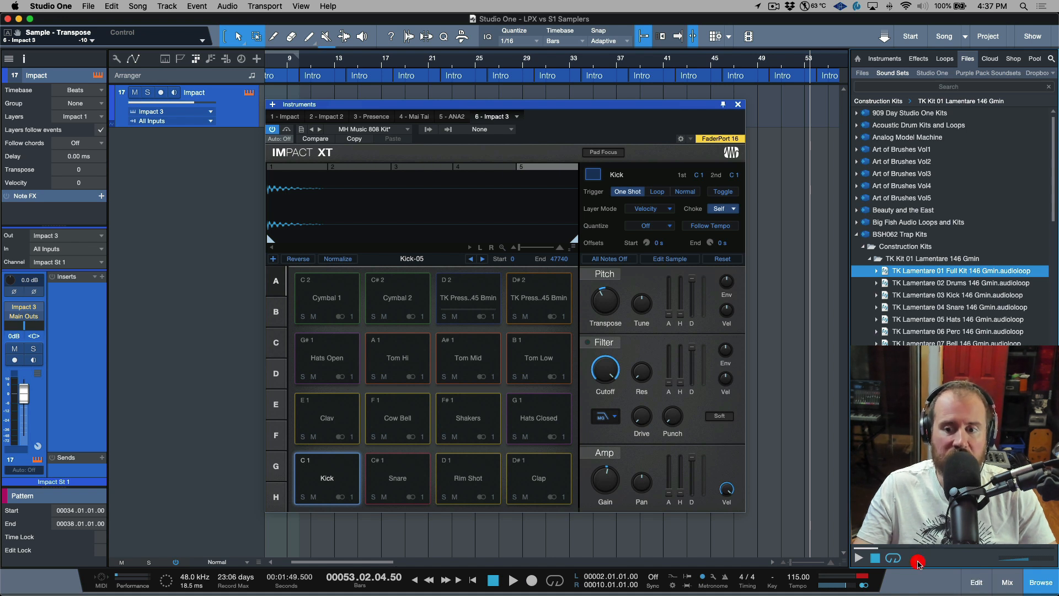
click(860, 559)
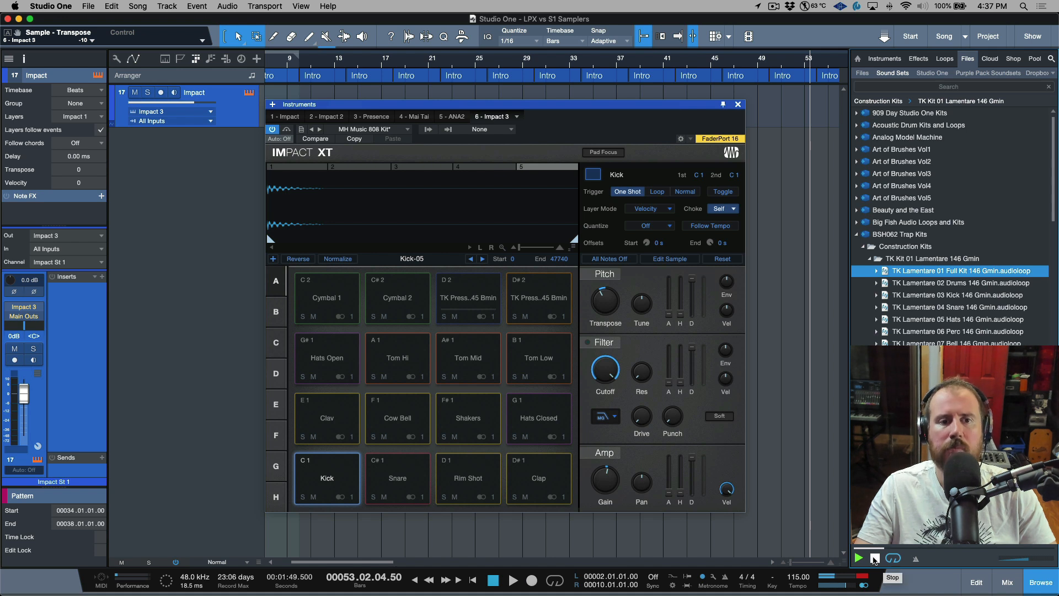
click(875, 560)
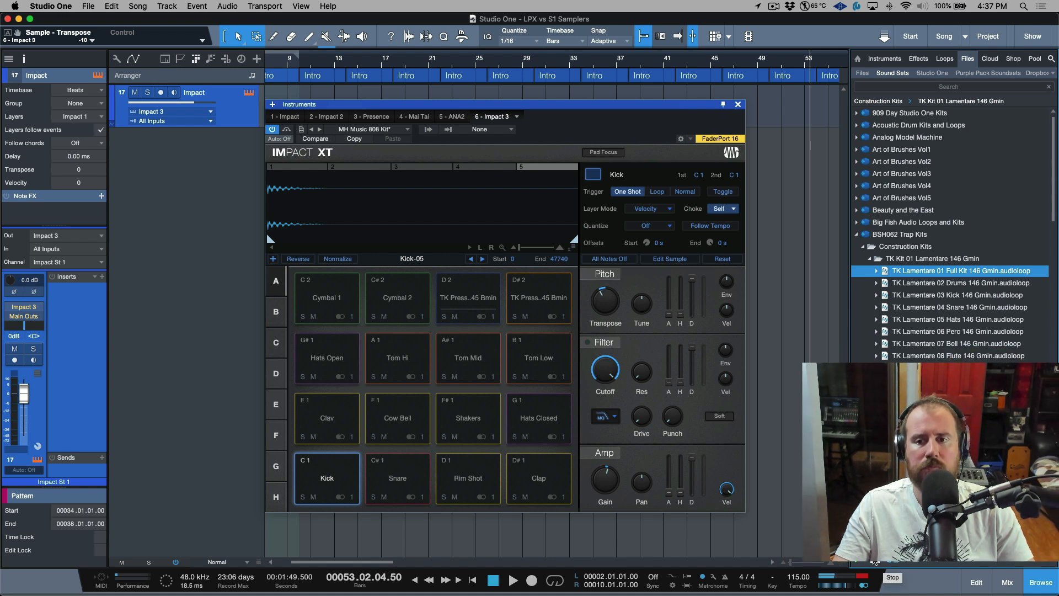
Send TK Lamentare 01 Full Kit 146 Gmin.audioloop to a new Impact and trigger the F 1 and G# 1 pads.
right_click(931, 275)
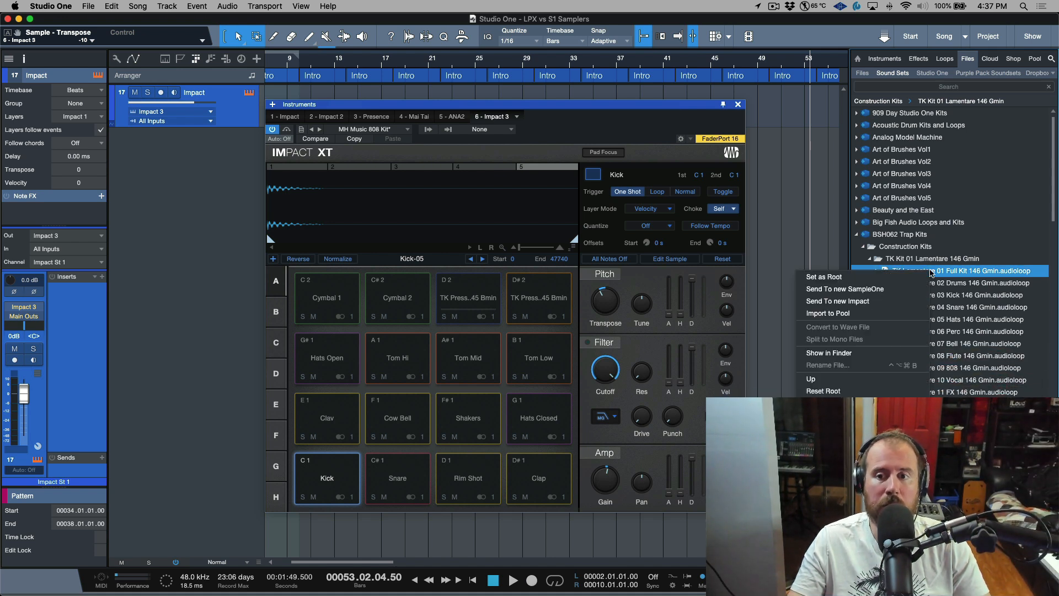
click(895, 302)
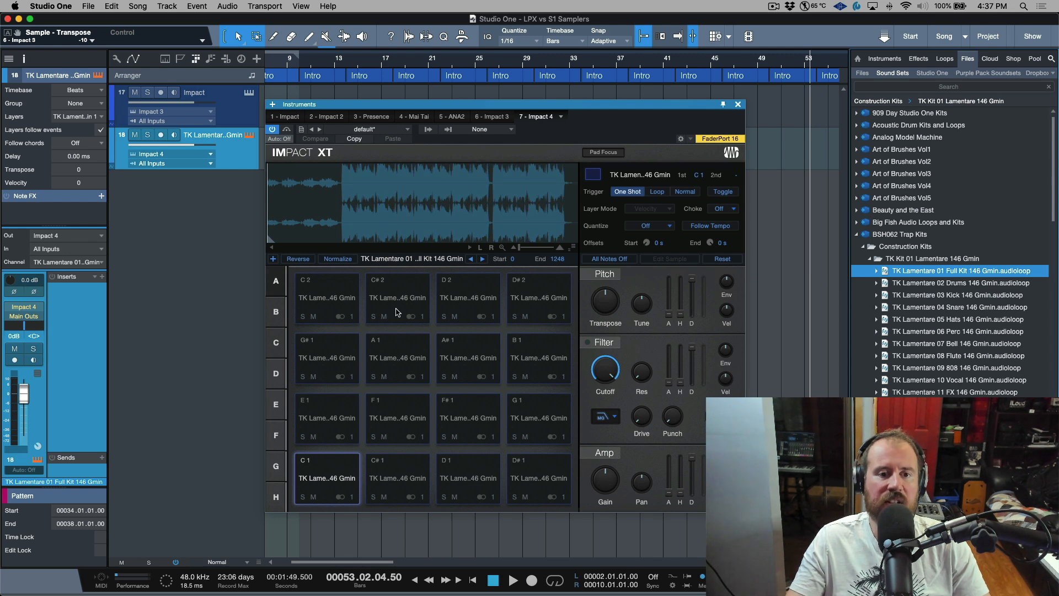
click(402, 421)
click(331, 360)
Go through pad banks B to H of the new Impact to examine how the loop's slices fill them.
click(277, 317)
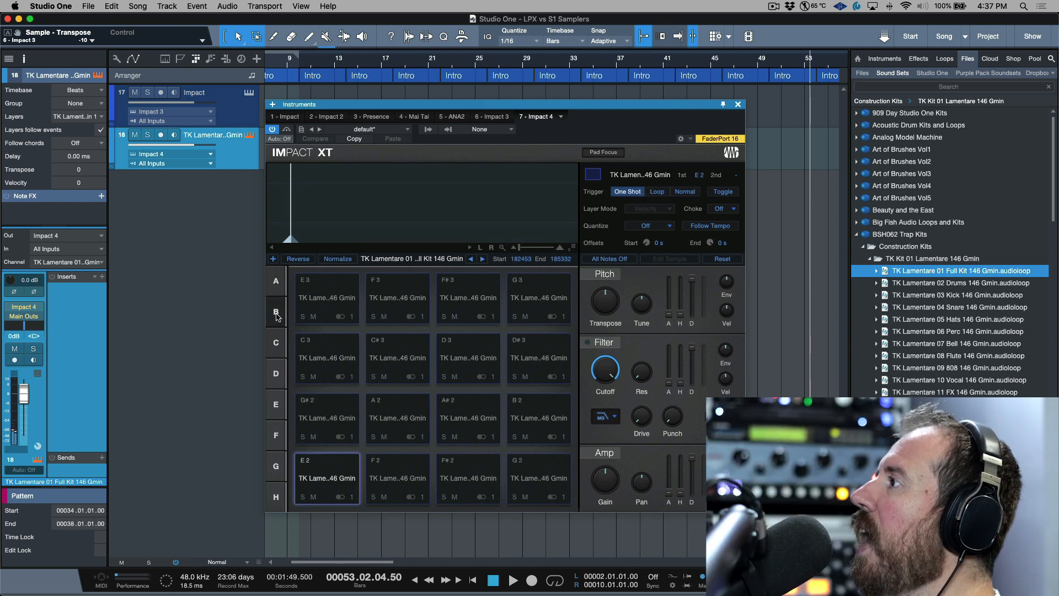
click(280, 347)
click(280, 370)
click(279, 395)
click(280, 428)
click(281, 469)
click(279, 474)
click(278, 494)
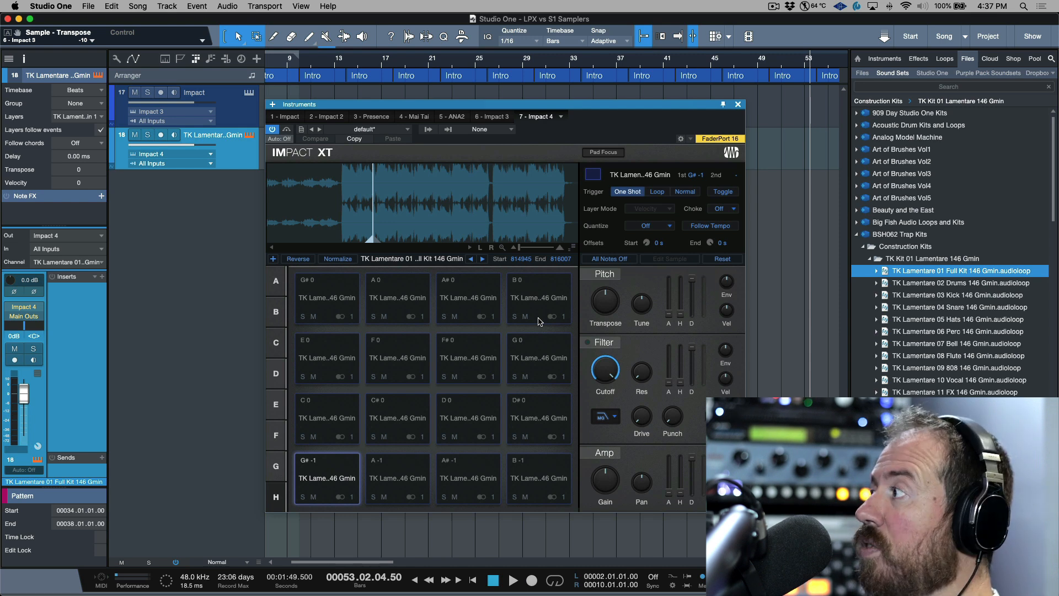
Assign all bank H pads to choke group 1 and trigger several of them to test the choking.
click(723, 209)
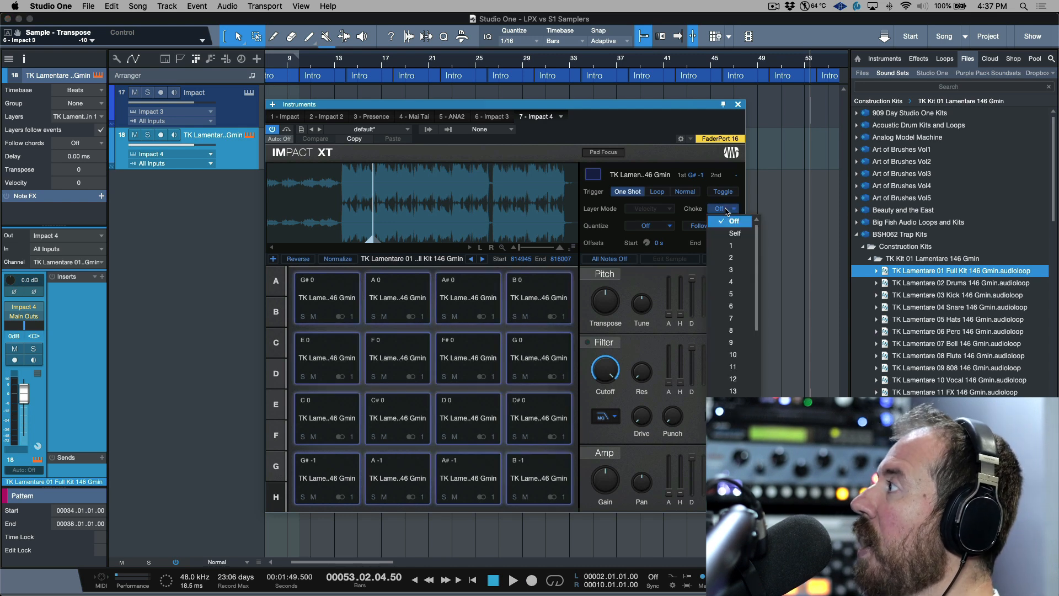
click(731, 245)
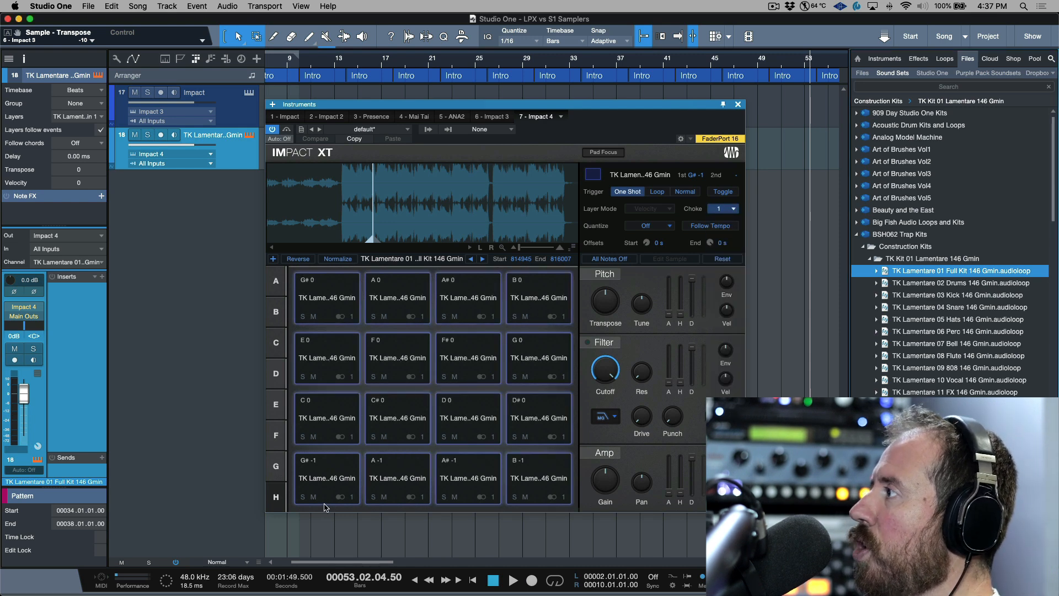
click(394, 365)
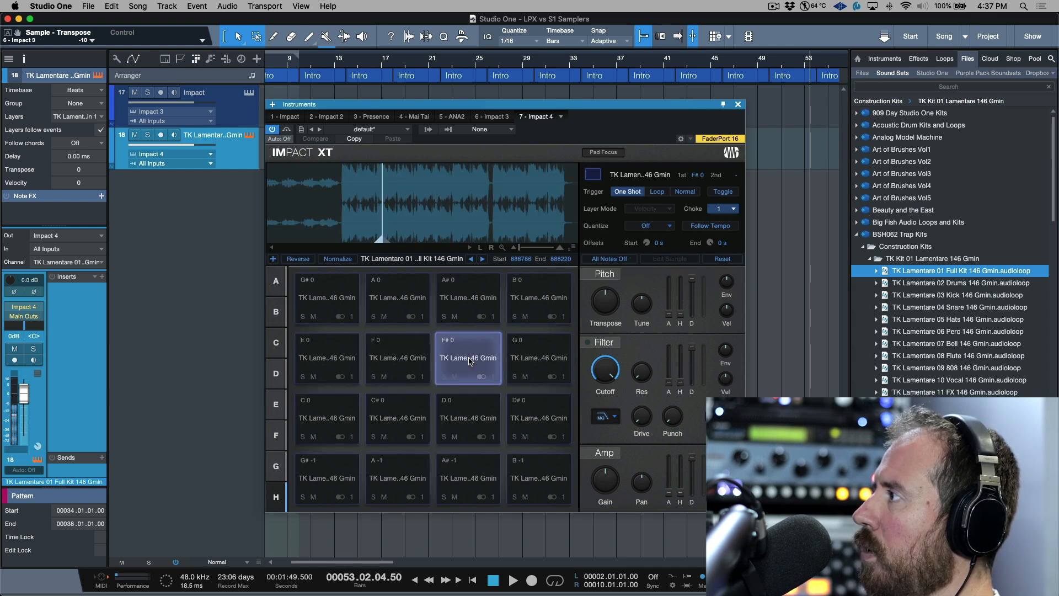
click(346, 358)
click(346, 358)
click(346, 358)
click(335, 410)
click(409, 414)
click(480, 415)
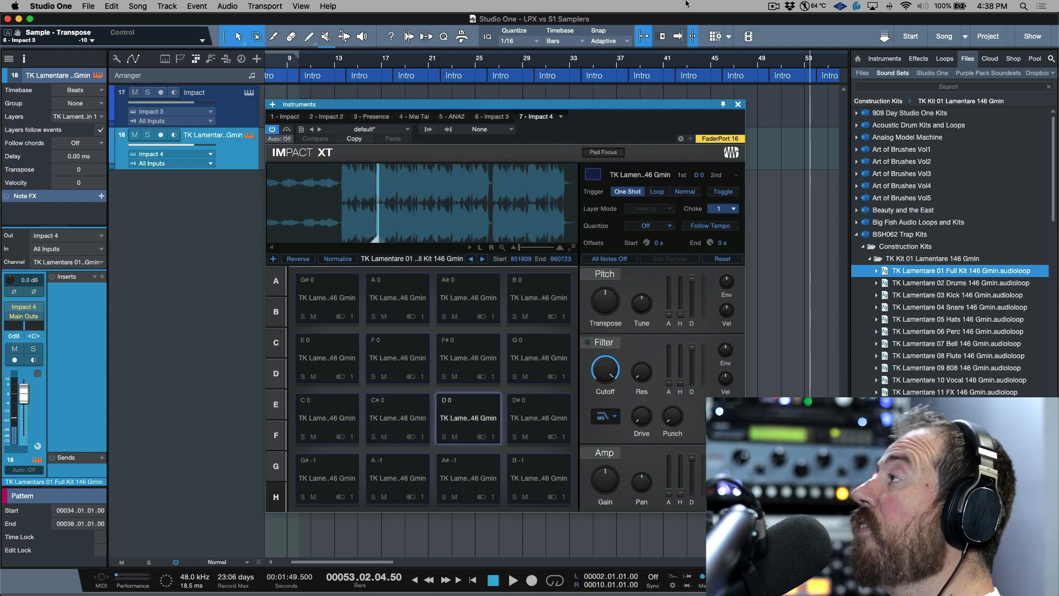
Place the TK Lamentare 01 Full Kit loop on a new audio track and trim it to span bars 31 to 47.
click(739, 105)
drag(886, 274, 482, 237)
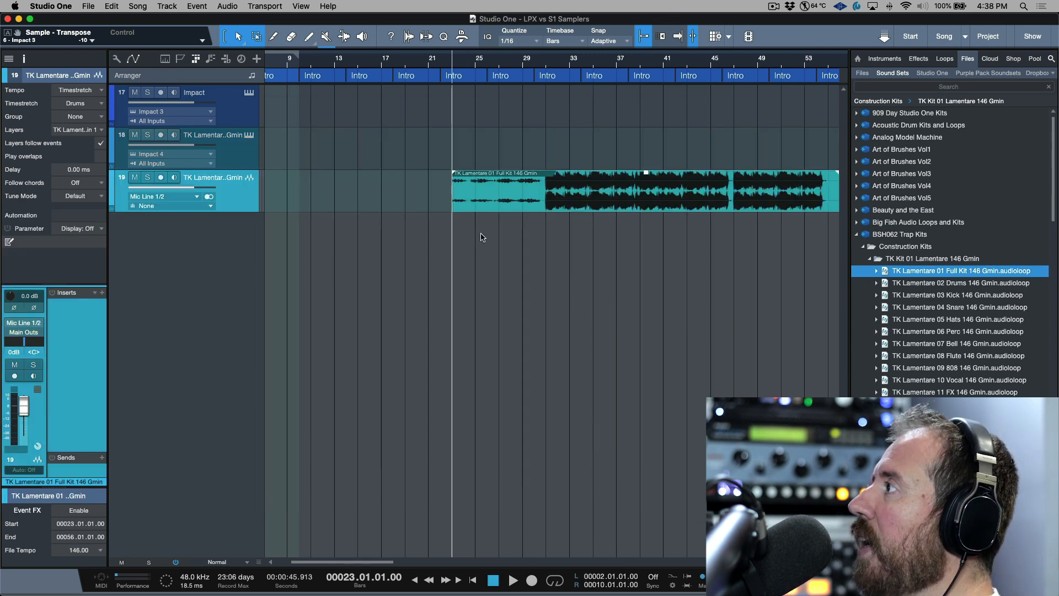
scroll(481, 237, right, 5)
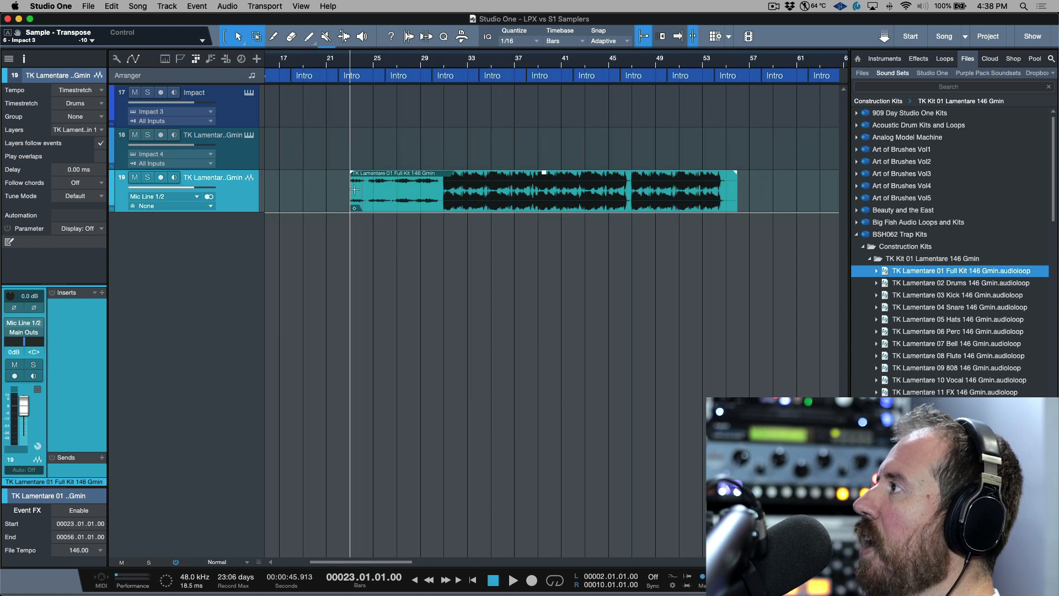
drag(356, 189, 445, 192)
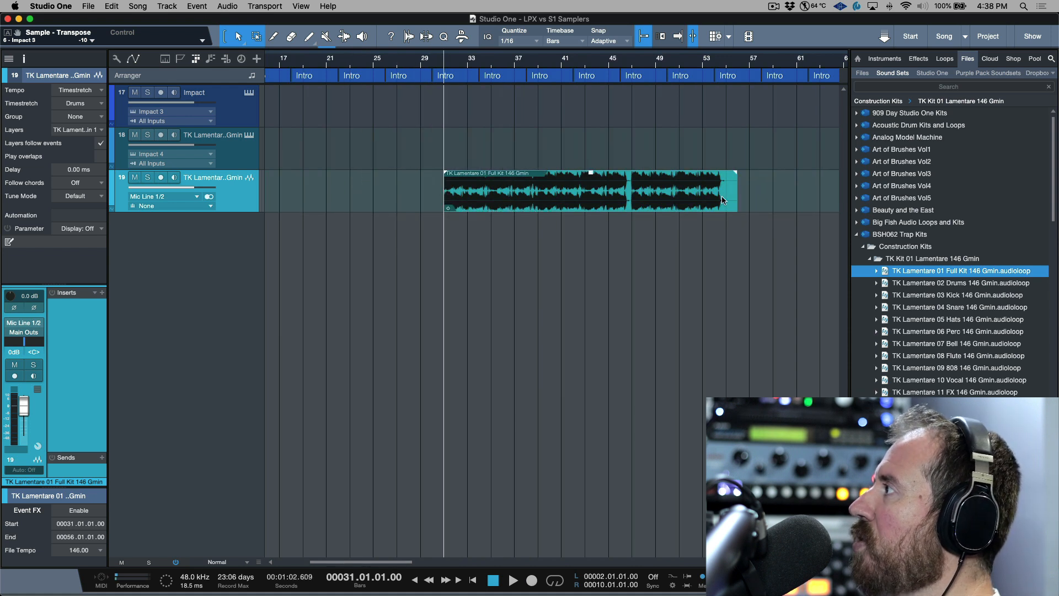
drag(737, 198, 635, 206)
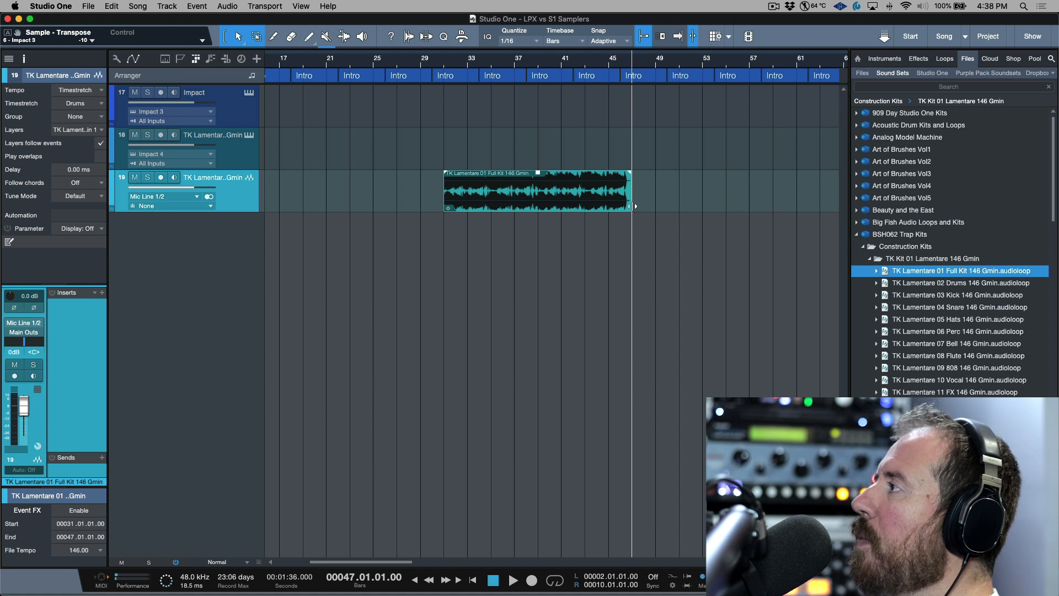
click(556, 208)
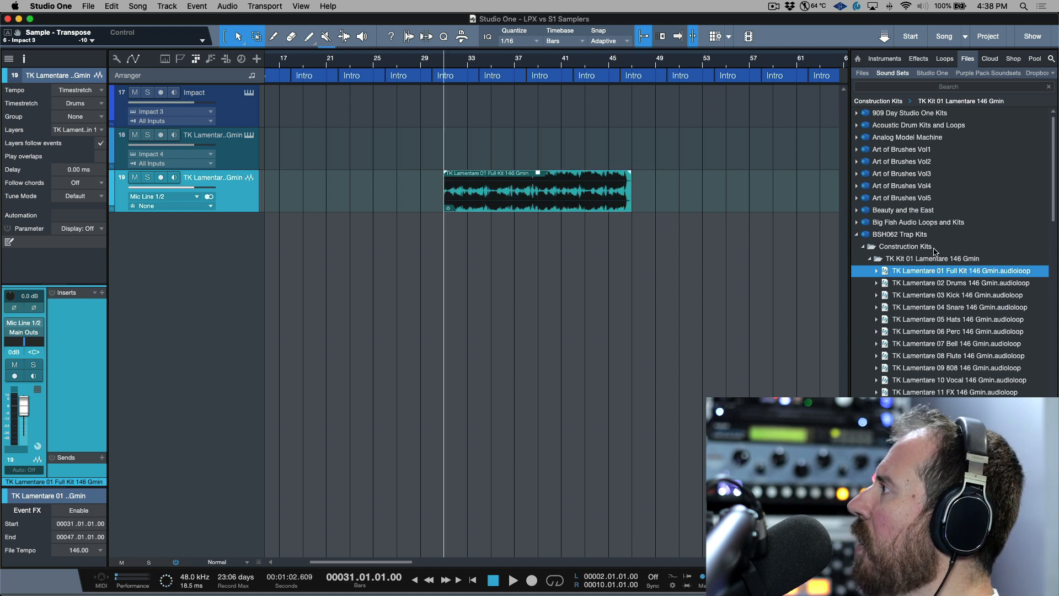
Set the song tempo to 146 and move the TK Lamentare 01 Full Kit event to start at bar 1.
double_click(798, 578)
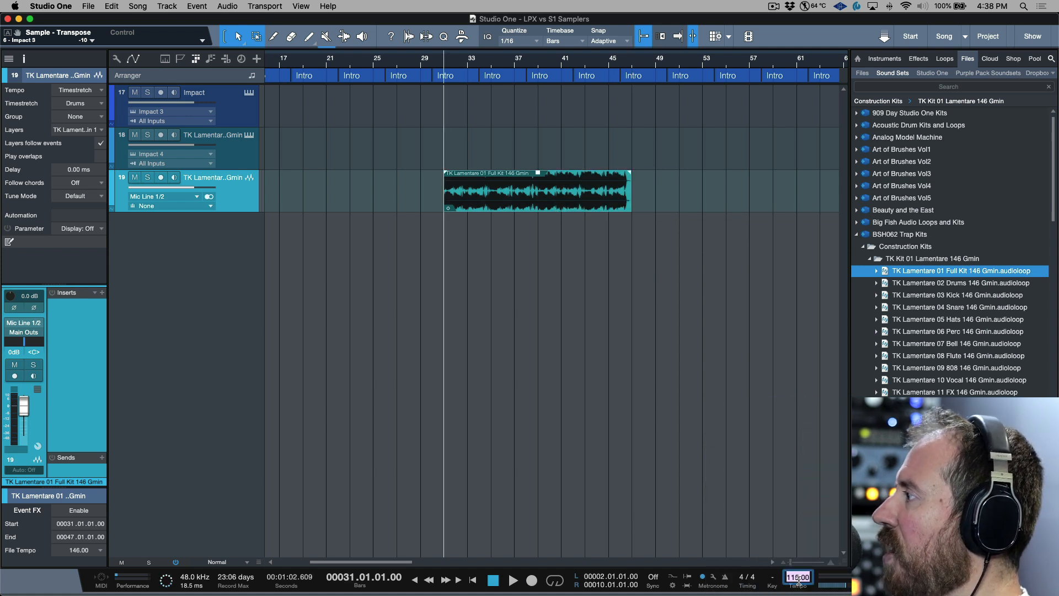
text(146)
key(Return)
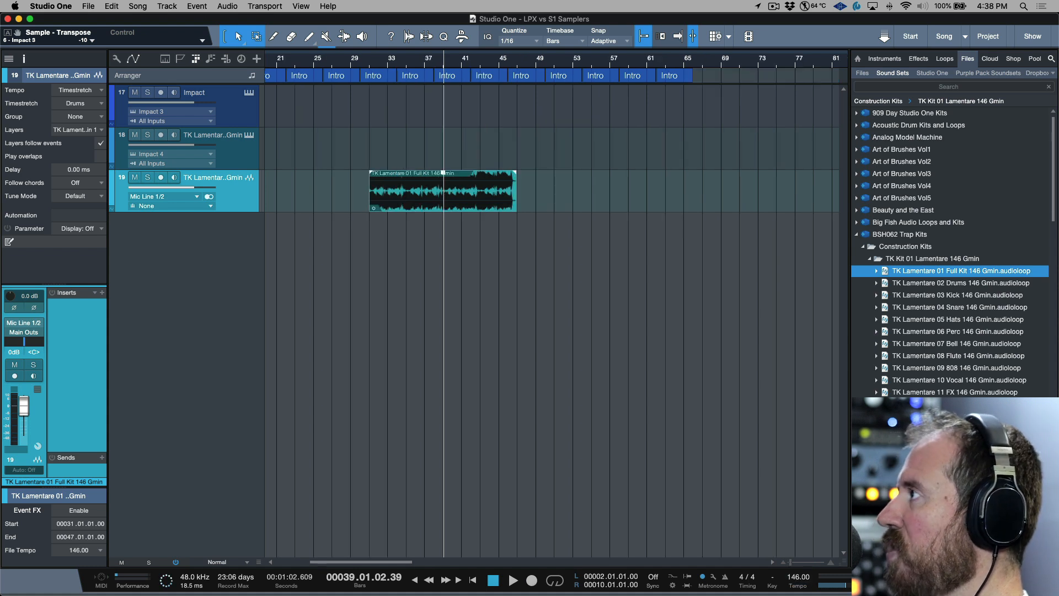
drag(479, 203, 323, 203)
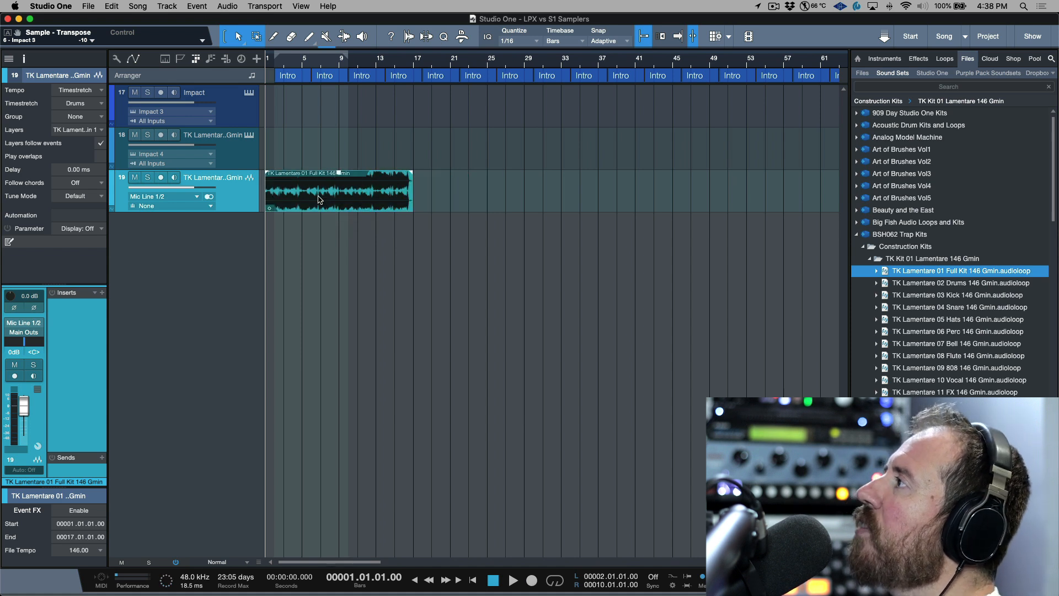
Set the quantize value to 1/2 and split the TK Lamentare 01 Full Kit event at the grid.
click(537, 42)
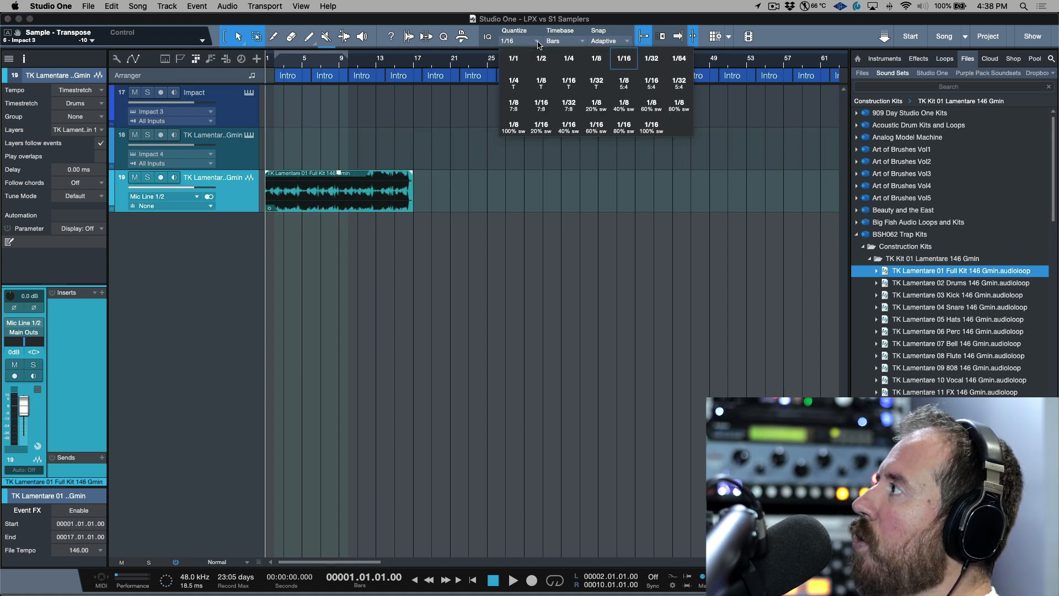
click(541, 59)
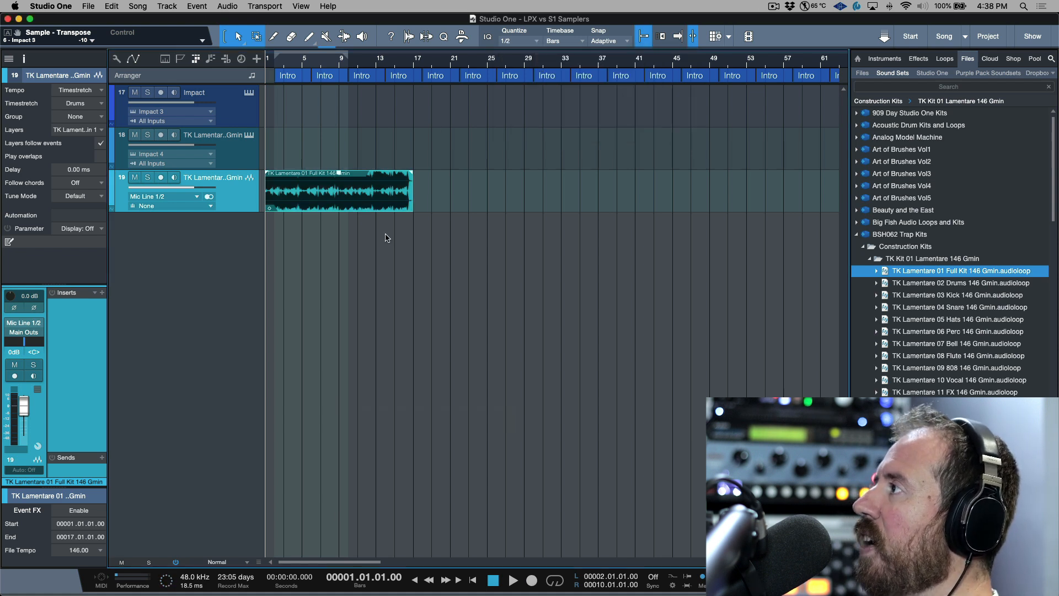
right_click(369, 203)
mouse_move(450, 427)
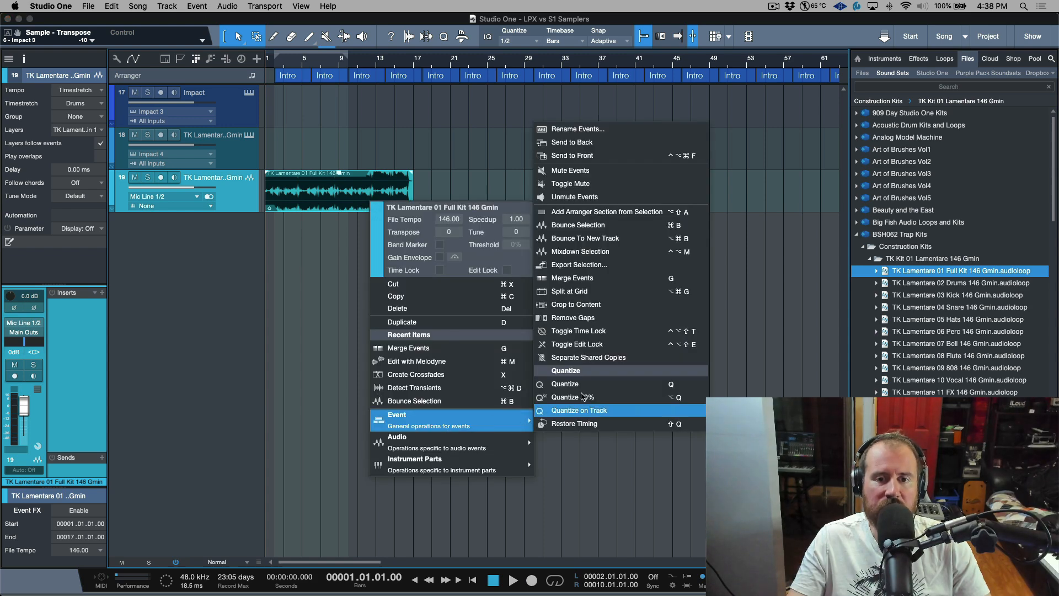
click(581, 291)
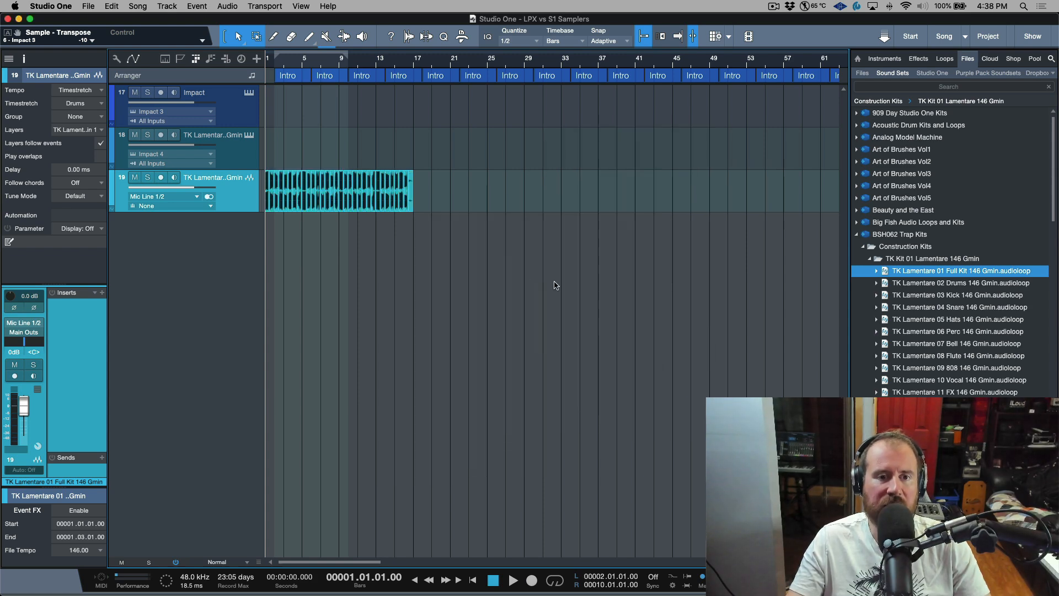
Send all the half-bar slices of the TK Lamentare loop to a new Impact.
mouse_move(338, 66)
mouse_down()
mouse_move(338, 107)
mouse_move(339, 44)
mouse_up()
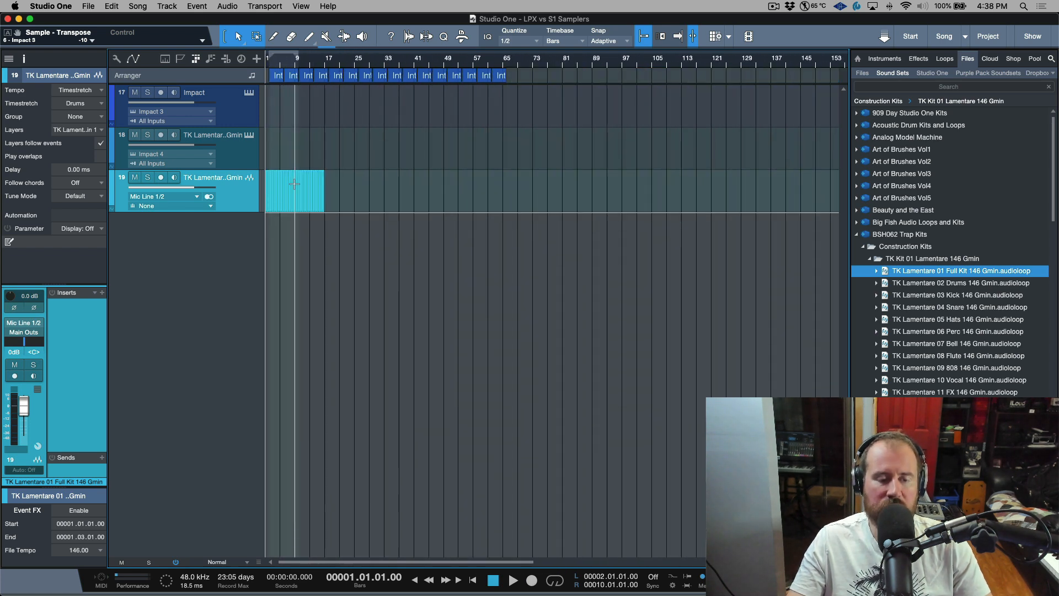
key(e)
key(e)
key(e)
key(e)
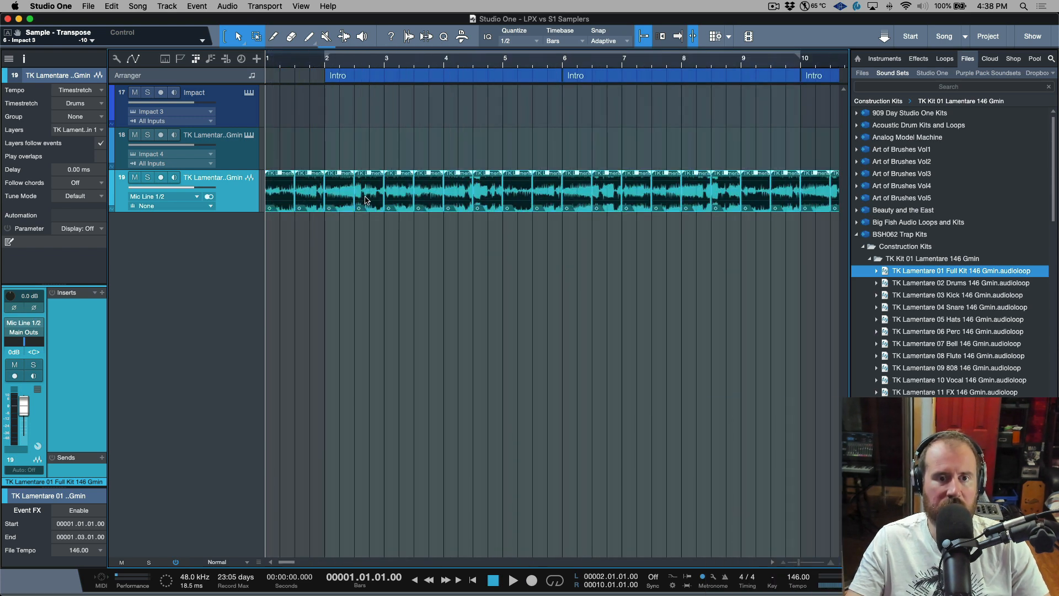
right_click(367, 198)
mouse_move(431, 439)
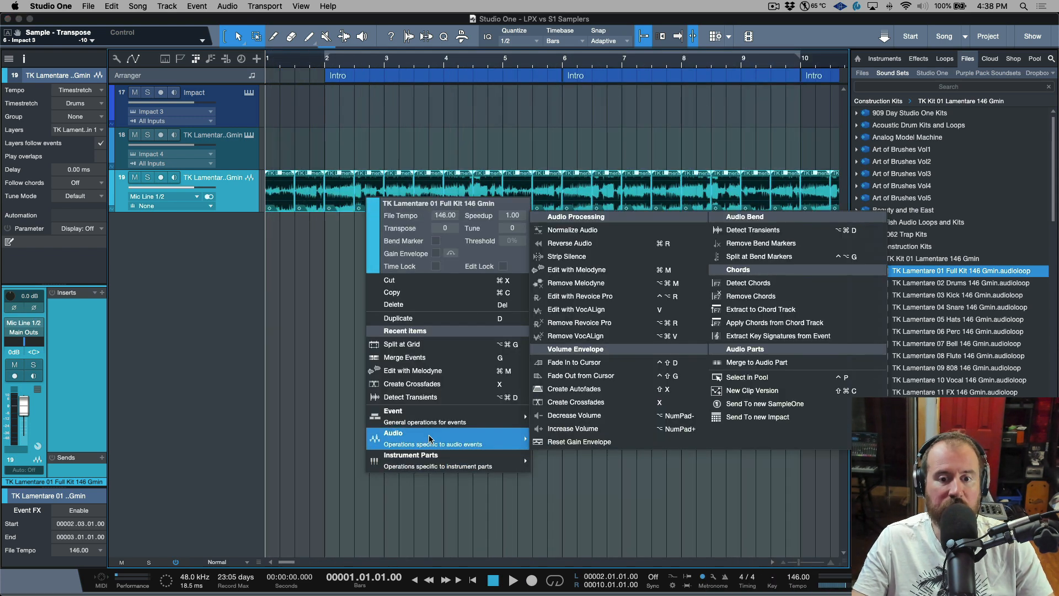
click(777, 417)
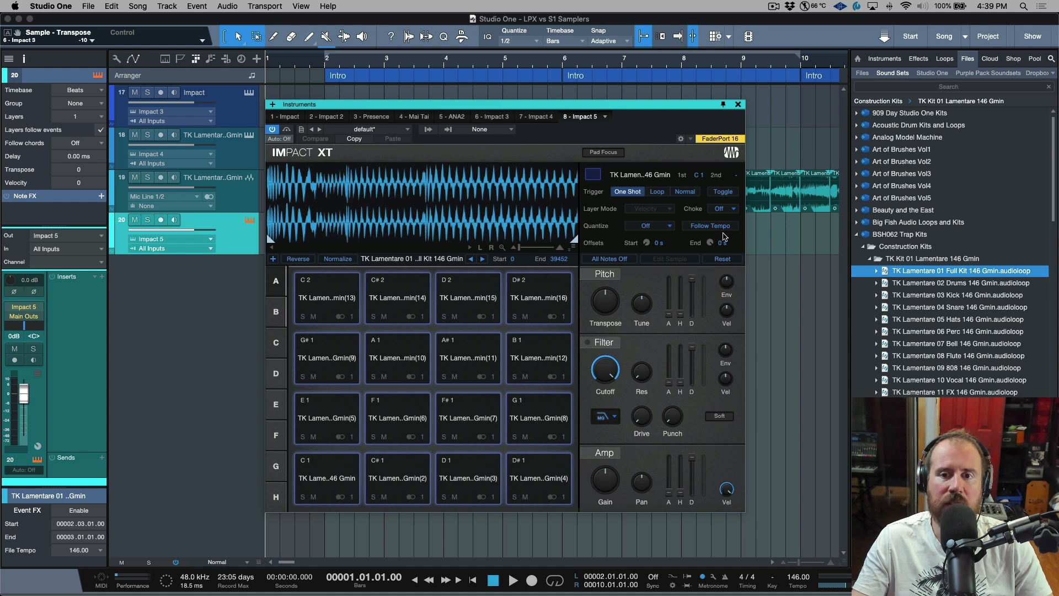
Assign all pads of the new Impact to choke group 1, trigger the C 1 pad, and lower the channel volume to about -9.1 dB.
click(725, 210)
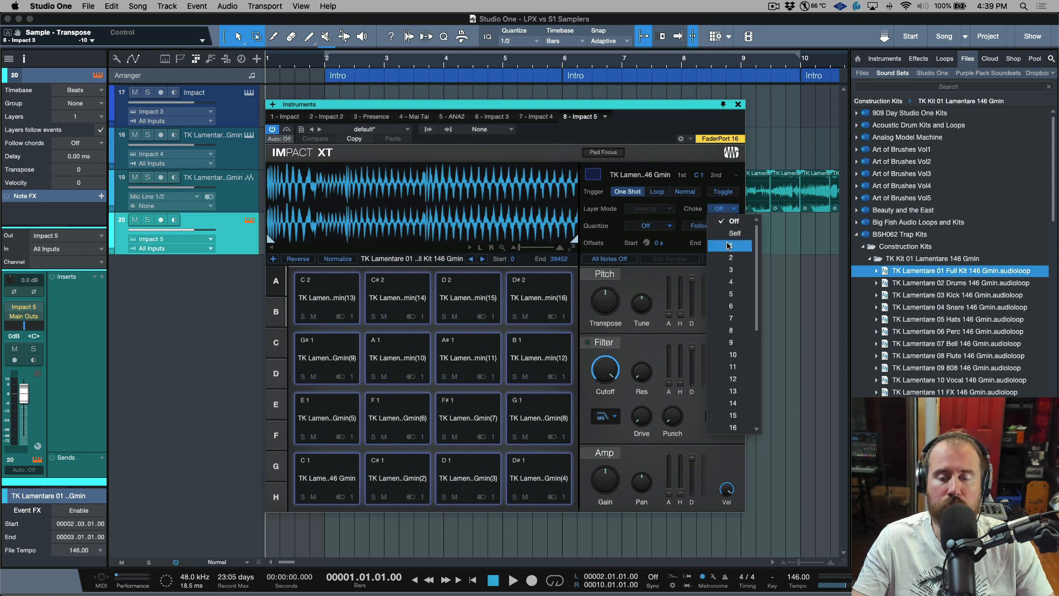
click(729, 245)
click(329, 497)
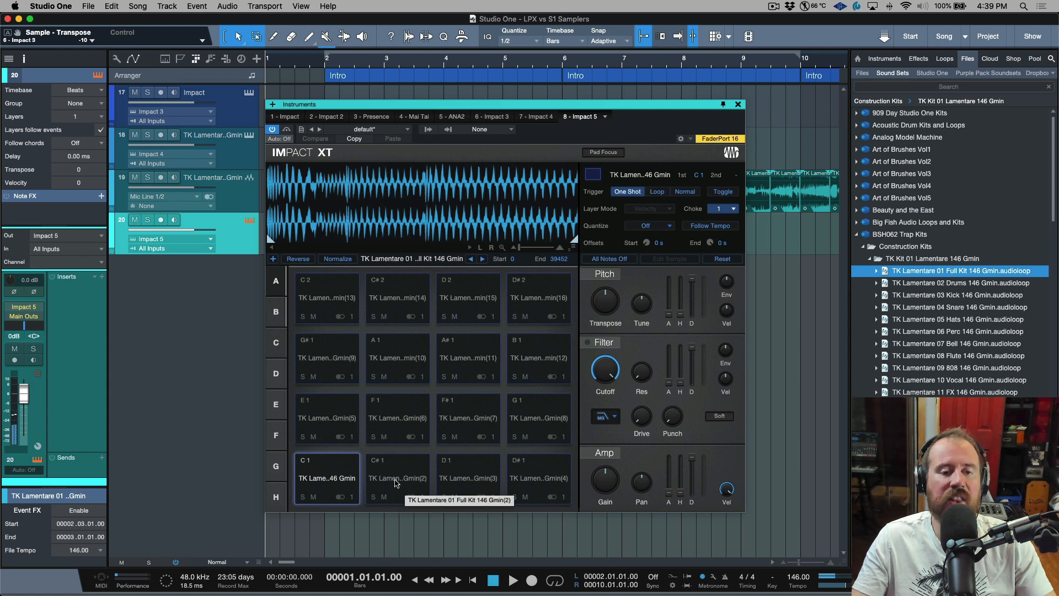
drag(26, 400, 25, 413)
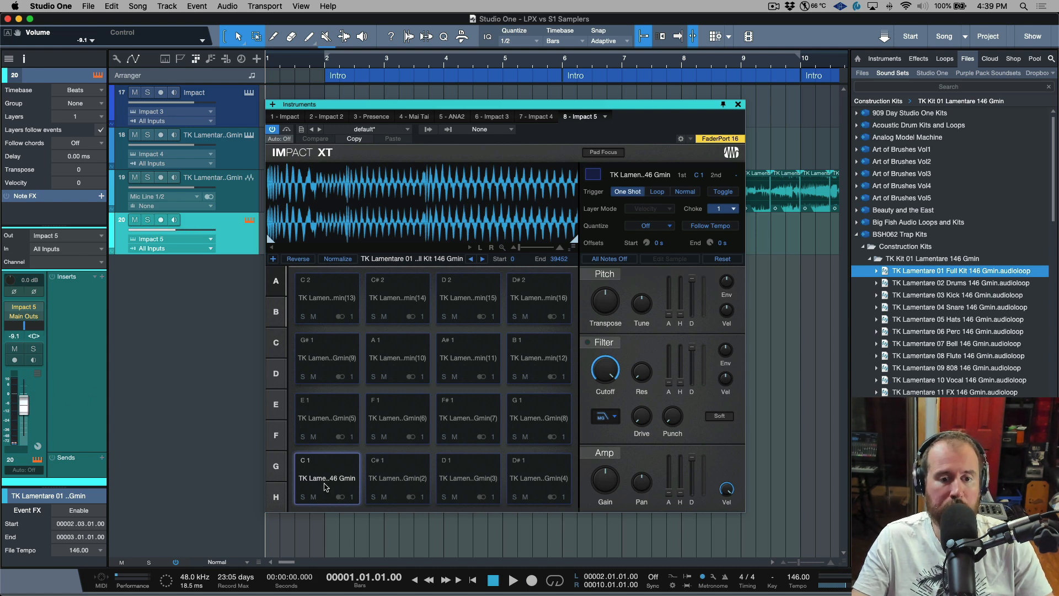
Record-arm track 20 to play the sliced pads, close the instrument window, and disarm the track.
click(161, 219)
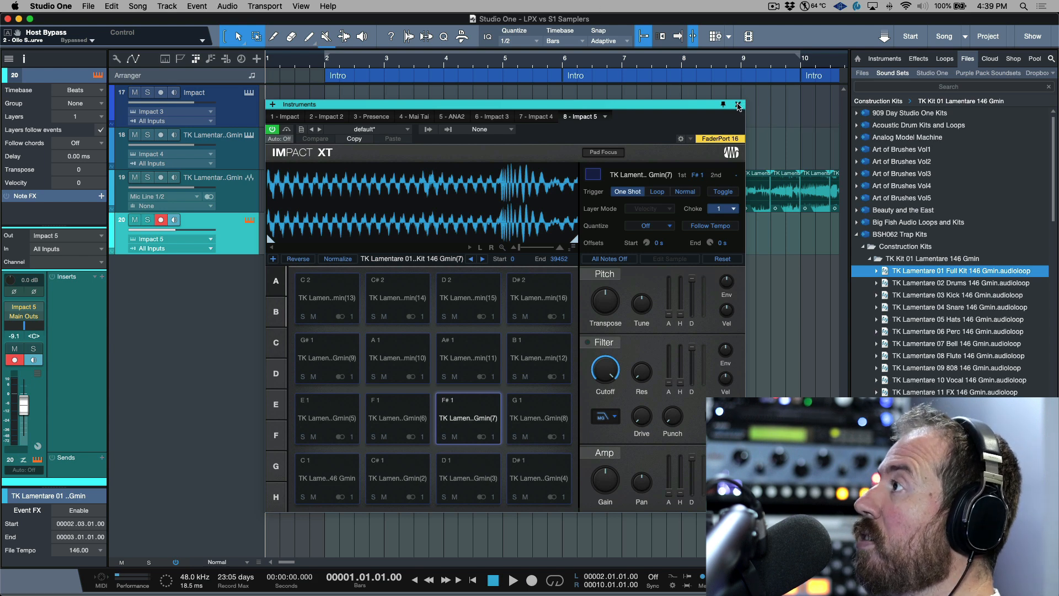
click(738, 105)
click(162, 220)
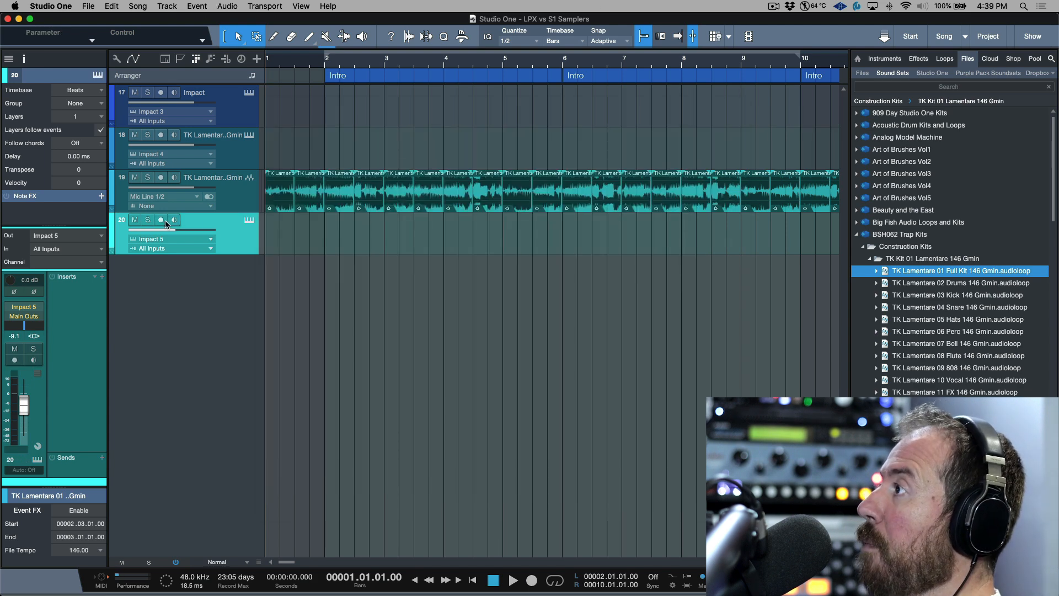
Open the Impact 3 instrument on track 17 and trigger its Kick and Snare pads.
click(246, 109)
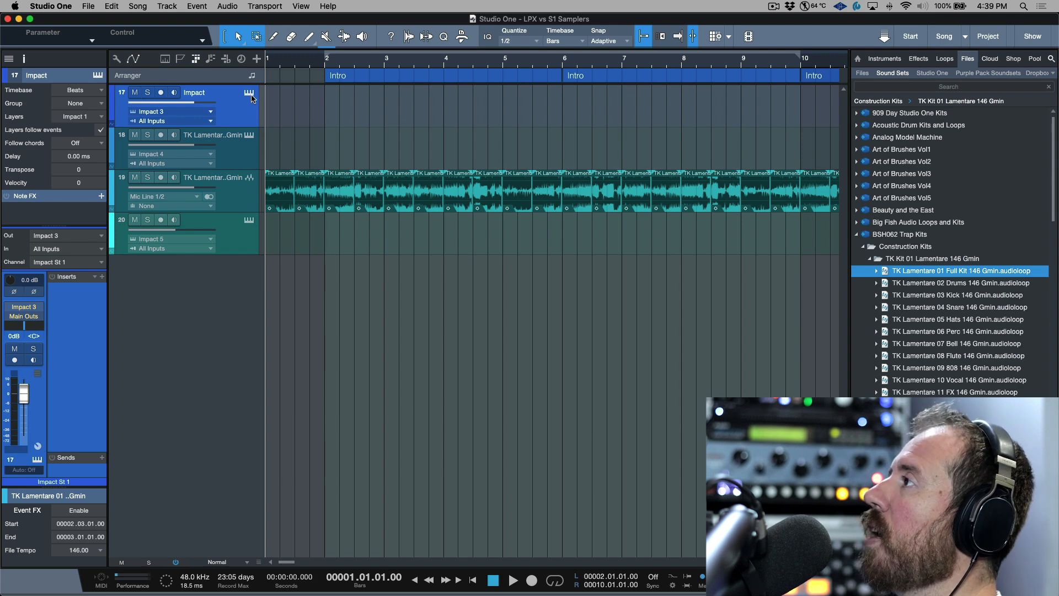
click(250, 94)
click(355, 480)
click(371, 461)
click(331, 475)
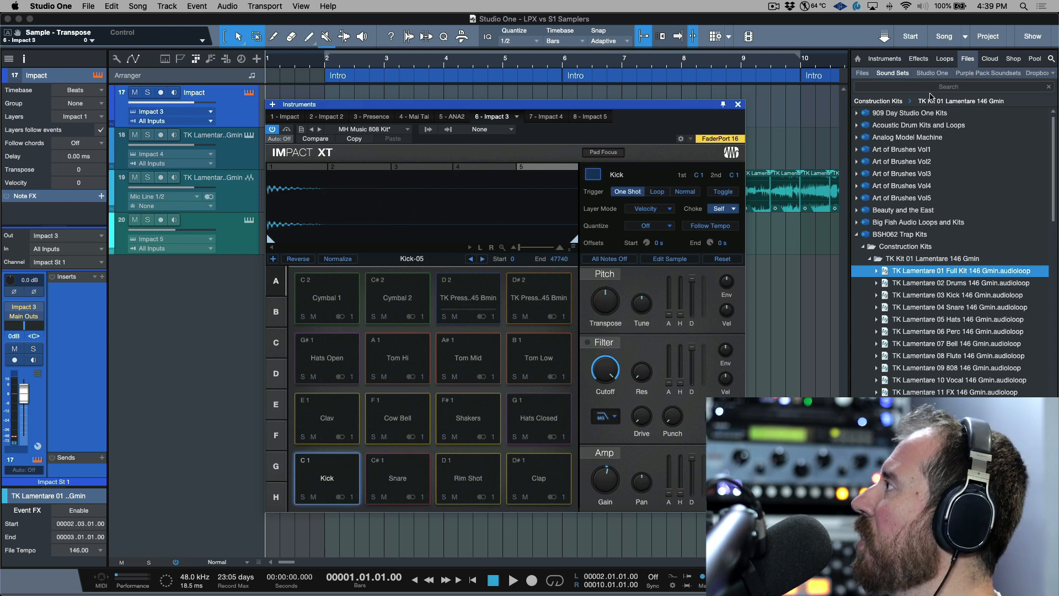
Search the files for "linn", audition the Kick 1 and Kick 2 samples, and load Kick 1 - LinnDrum Processed.aif onto the Kick pad.
click(862, 73)
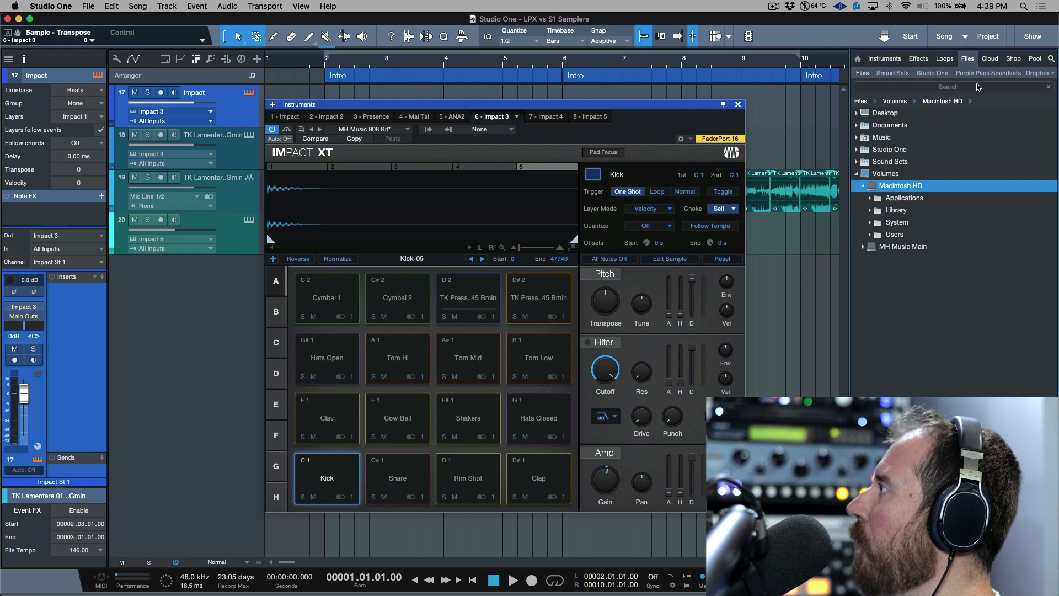
click(973, 84)
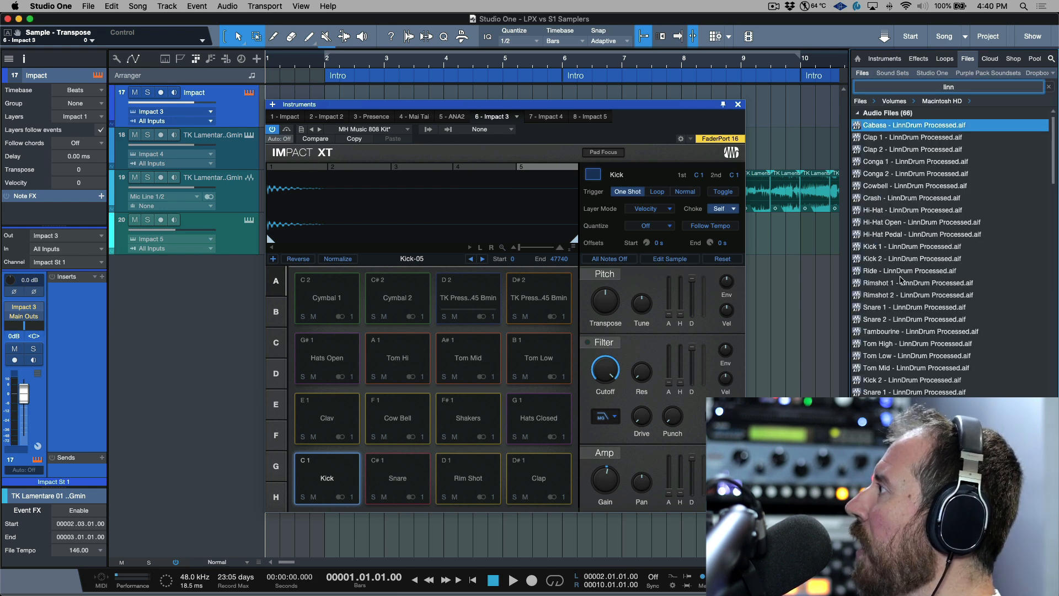
click(873, 248)
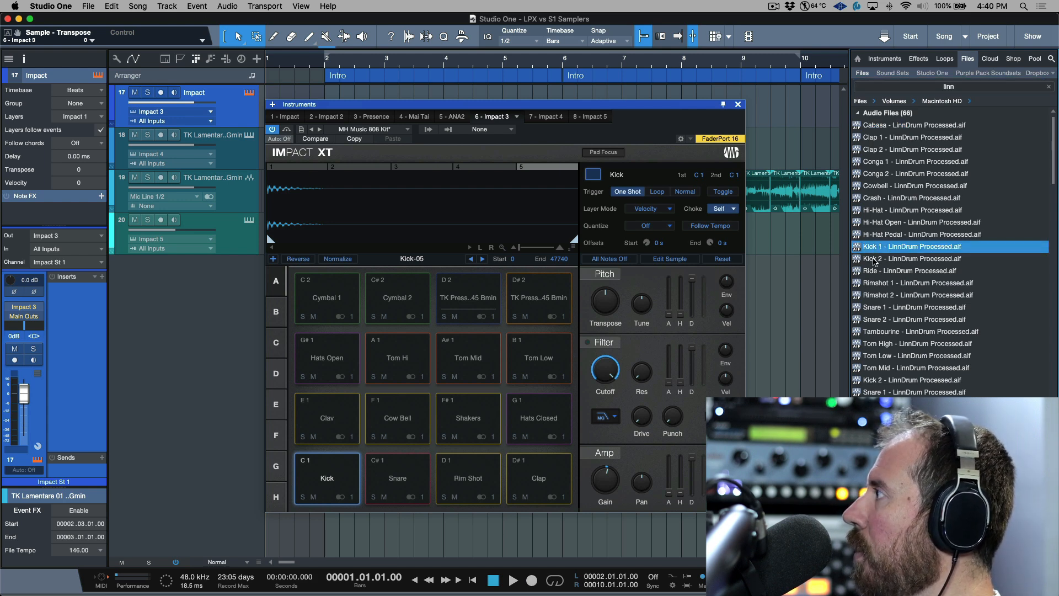
click(872, 259)
click(874, 247)
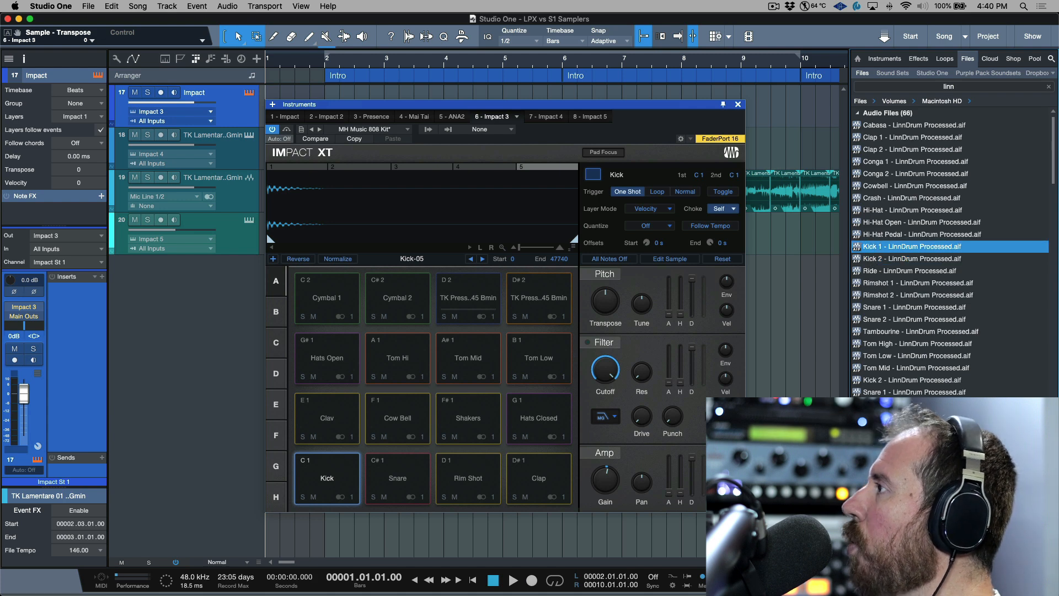
drag(857, 247, 326, 478)
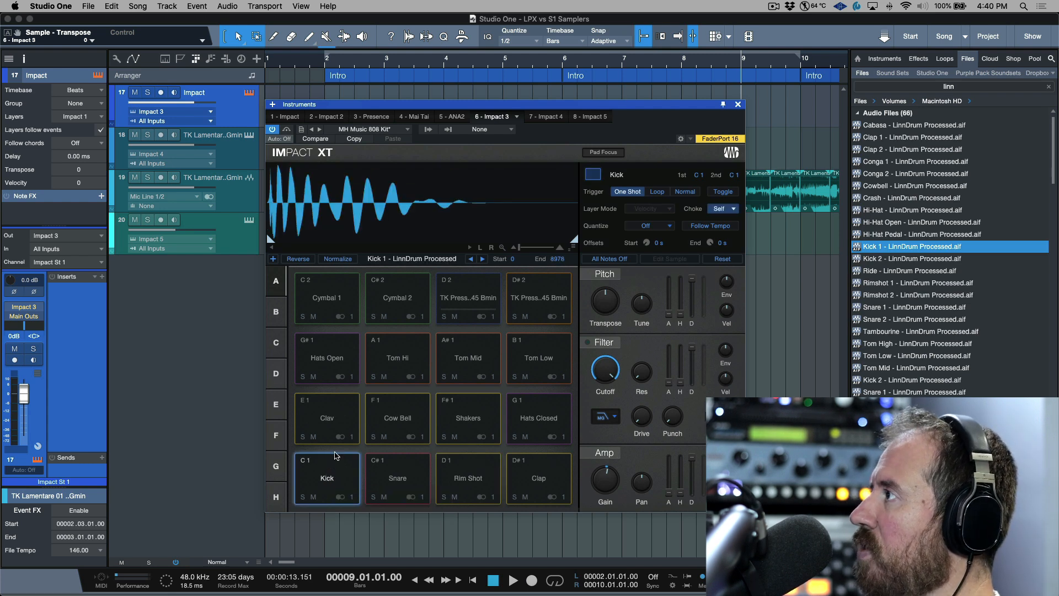
Compare the Kick pad with the Snare pad and lower the Kick pad's gain to about -5.4 dB.
click(406, 470)
click(344, 480)
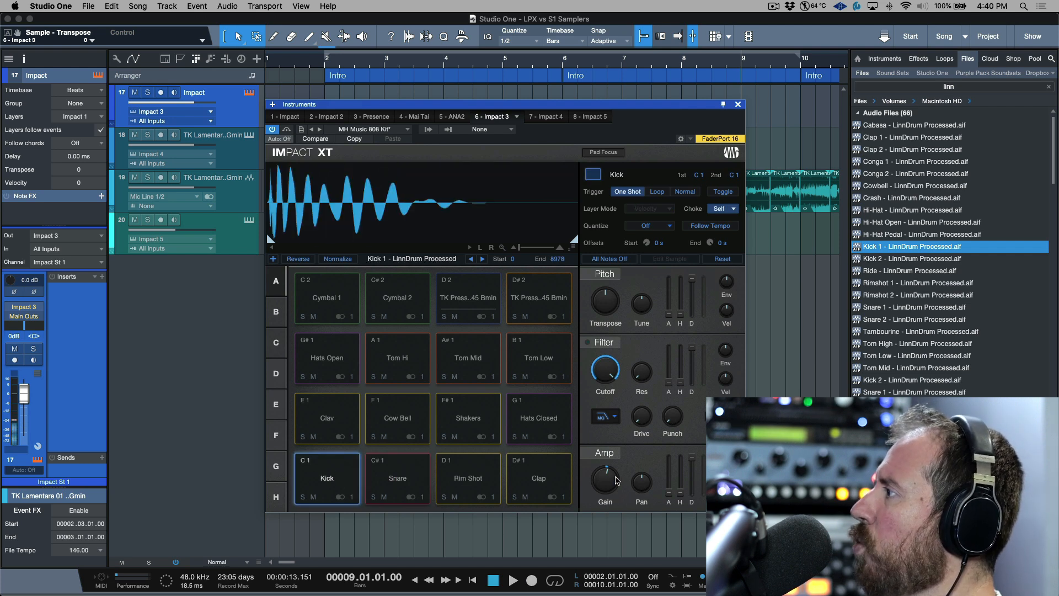
drag(617, 480, 615, 491)
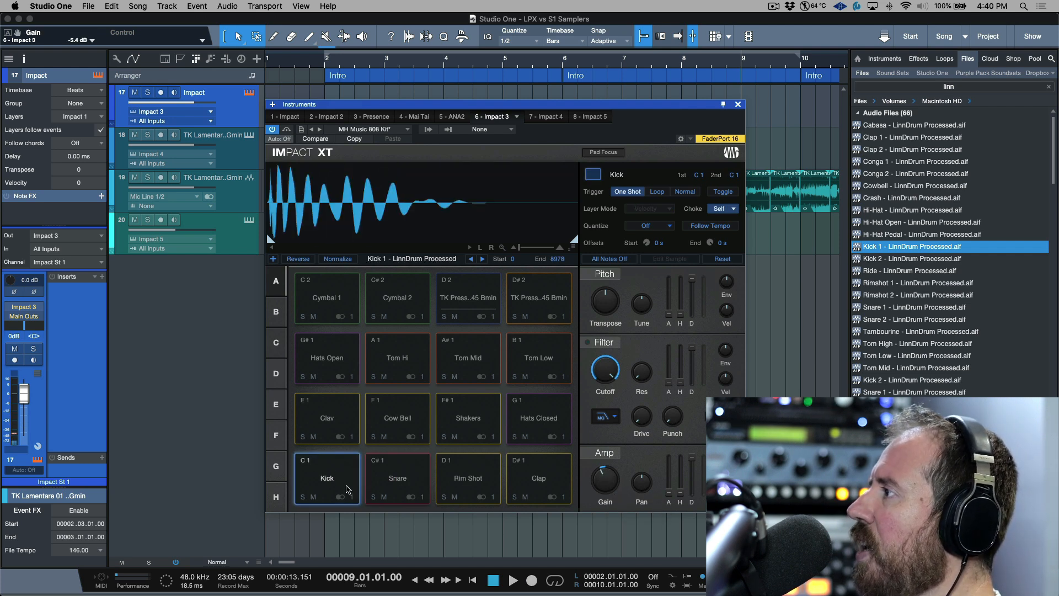
click(342, 489)
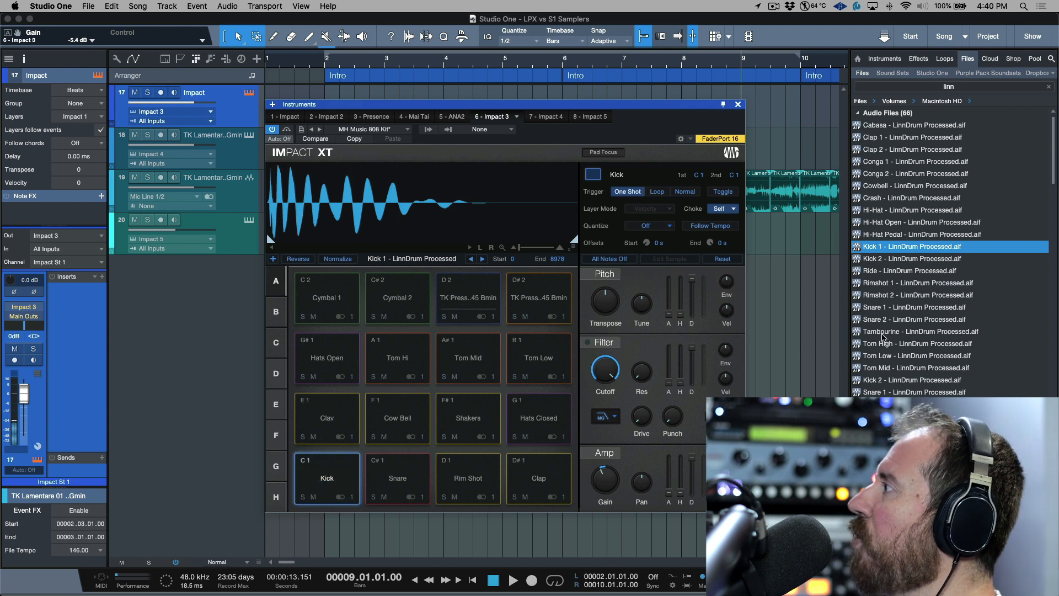
Audition the LinnDrum Snare 1 and Snare 2 samples, load Snare 1 onto the Snare pad, and close the instrument window.
click(879, 313)
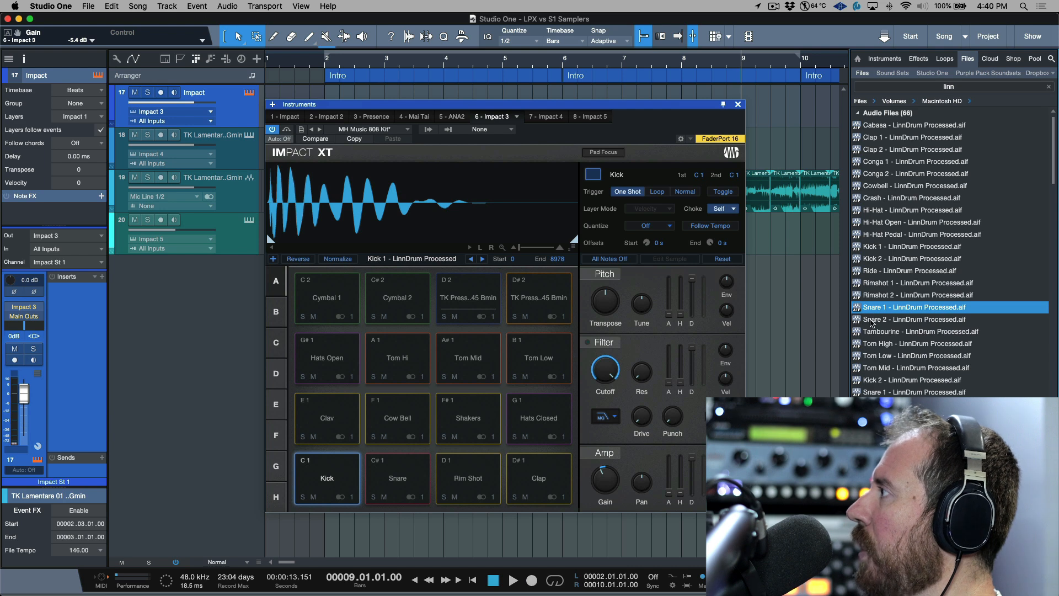
click(871, 320)
key(Up)
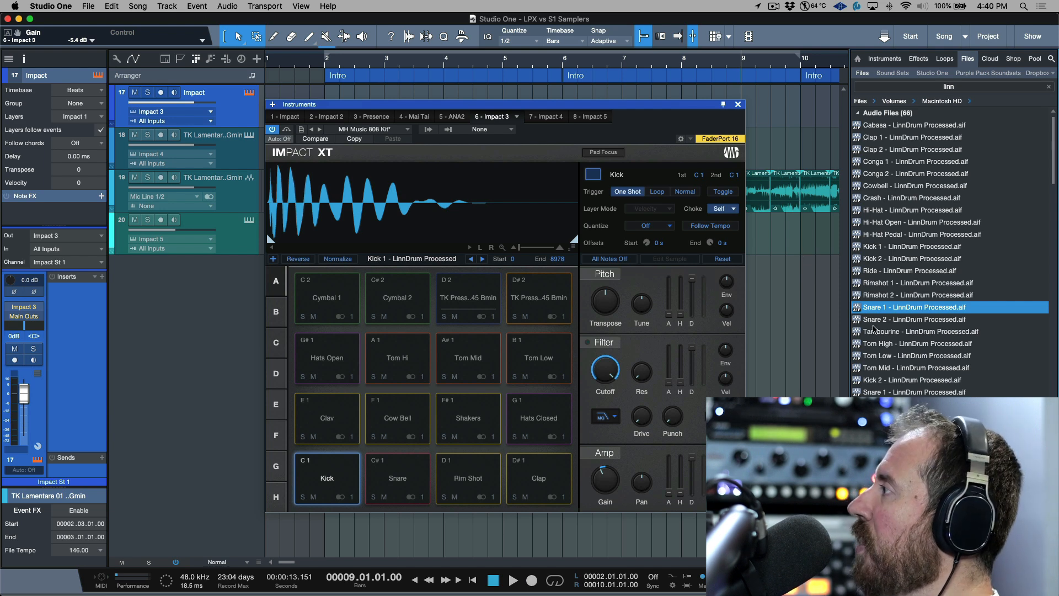
drag(910, 307, 402, 477)
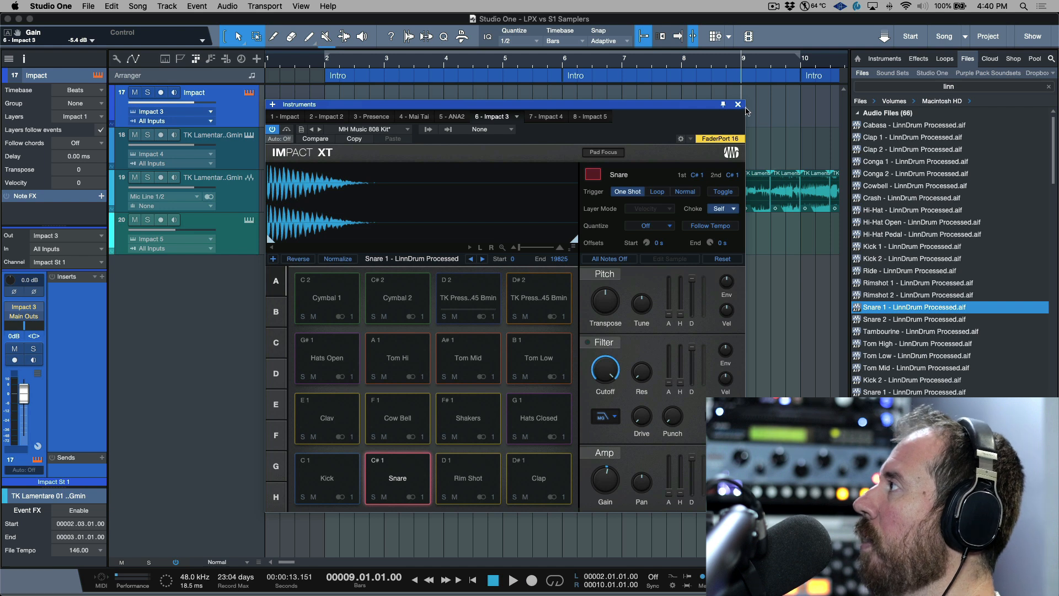
click(738, 105)
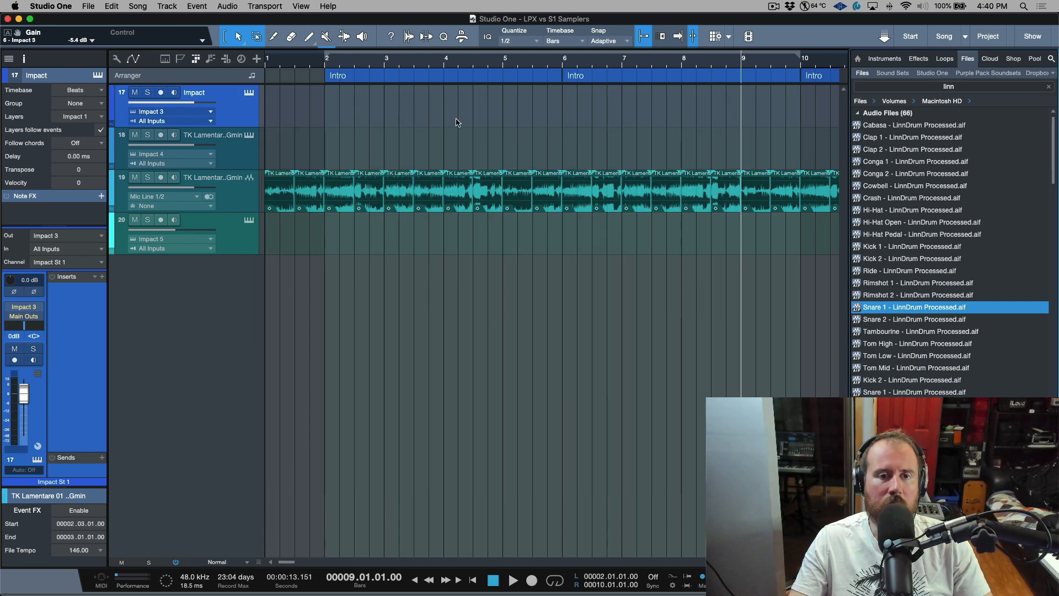
Set the loop range to bars 2 to 4 and place the playhead at bar 2.
click(803, 59)
drag(421, 103, 439, 101)
click(386, 115)
key(KP_1)
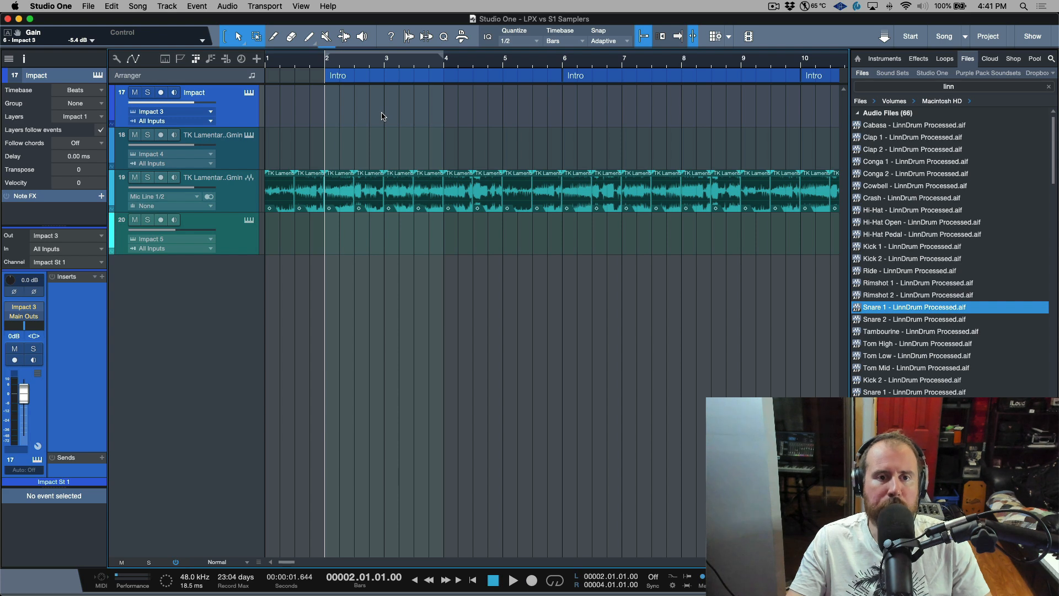
Insert a pattern over bars 2 to 4 of the Impact track, open it with the browser hidden, and set it to 32 steps.
key(super+shift+p)
double_click(386, 115)
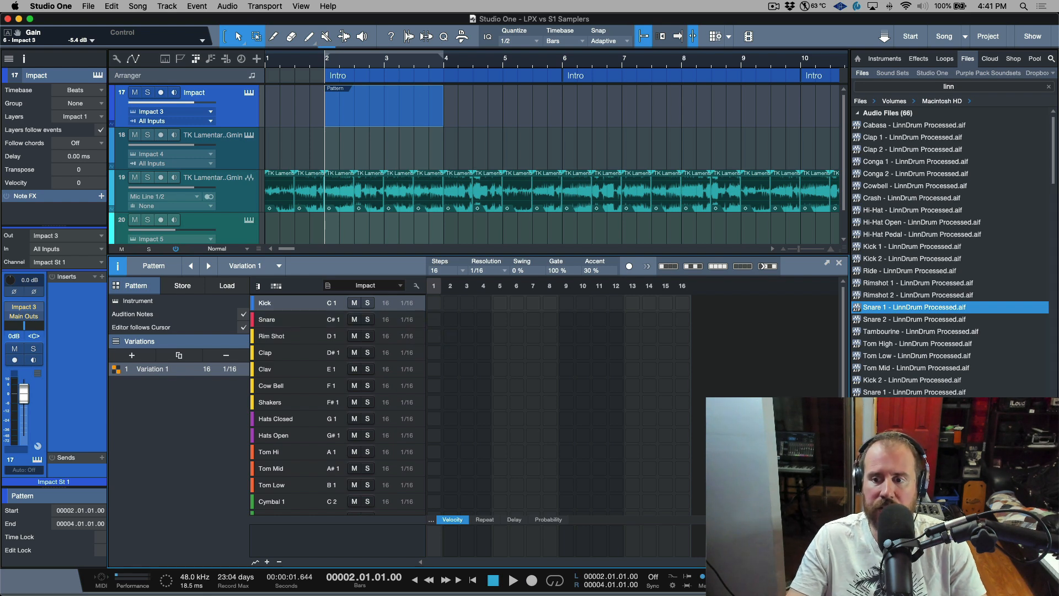
key(F5)
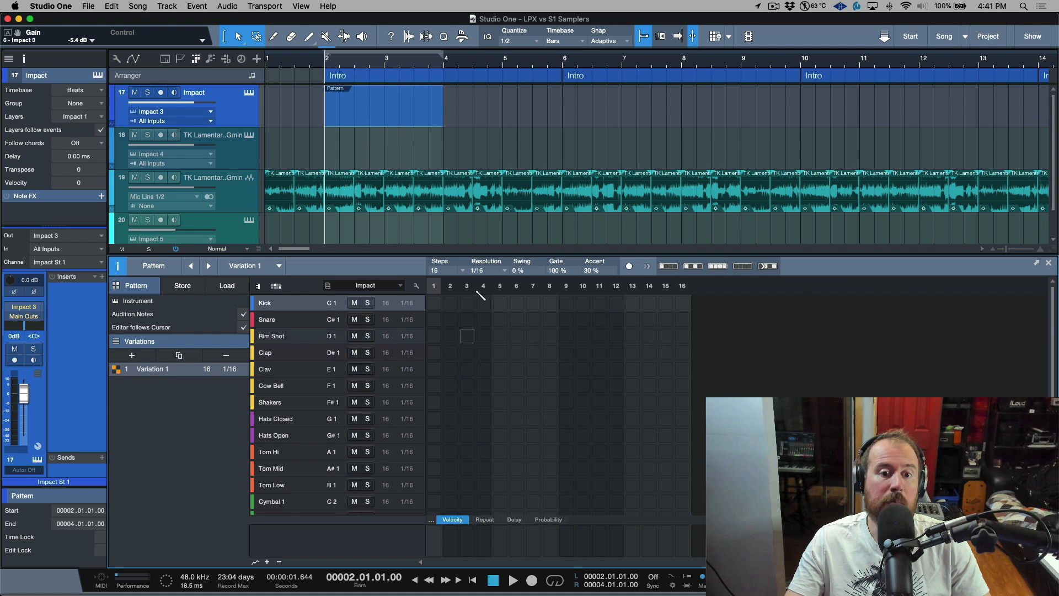
click(462, 271)
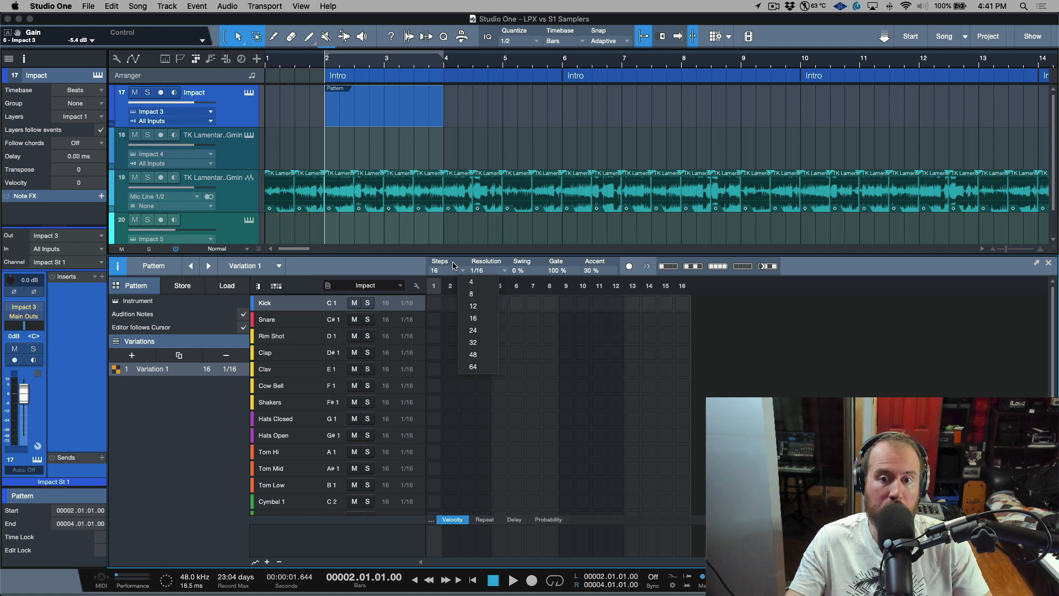
click(485, 342)
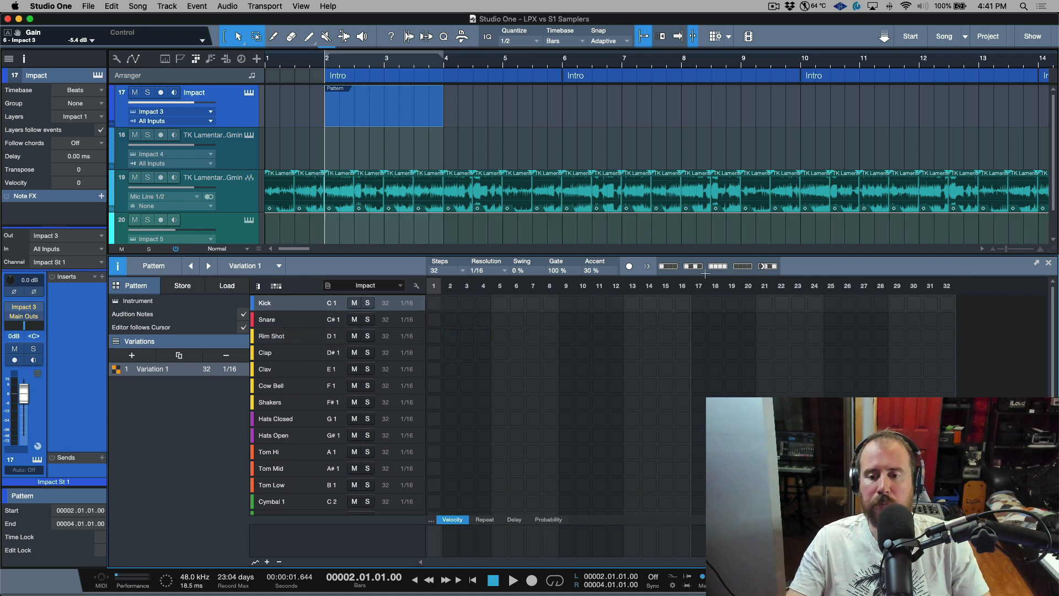
Set the song tempo to 115 and delete the audio track holding the sliced TK Lamentare loop.
click(790, 578)
text(115)
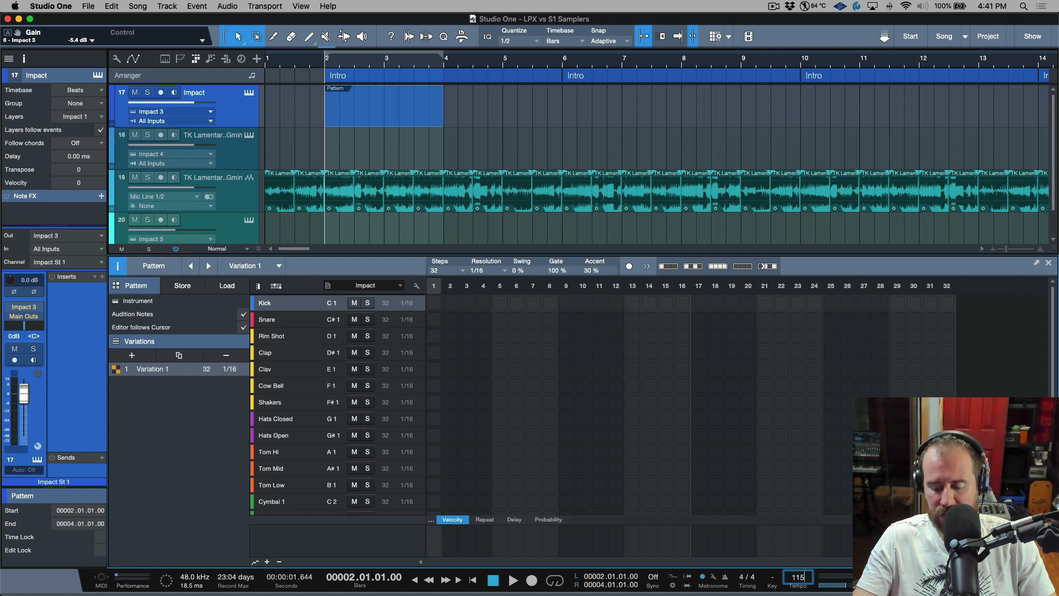
key(Return)
click(248, 201)
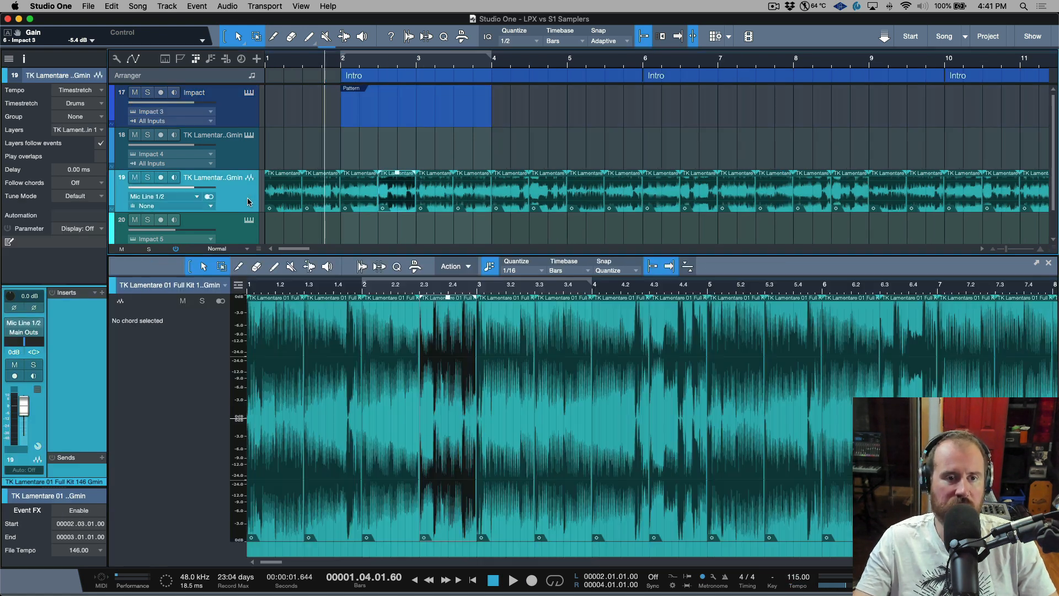
key(Delete)
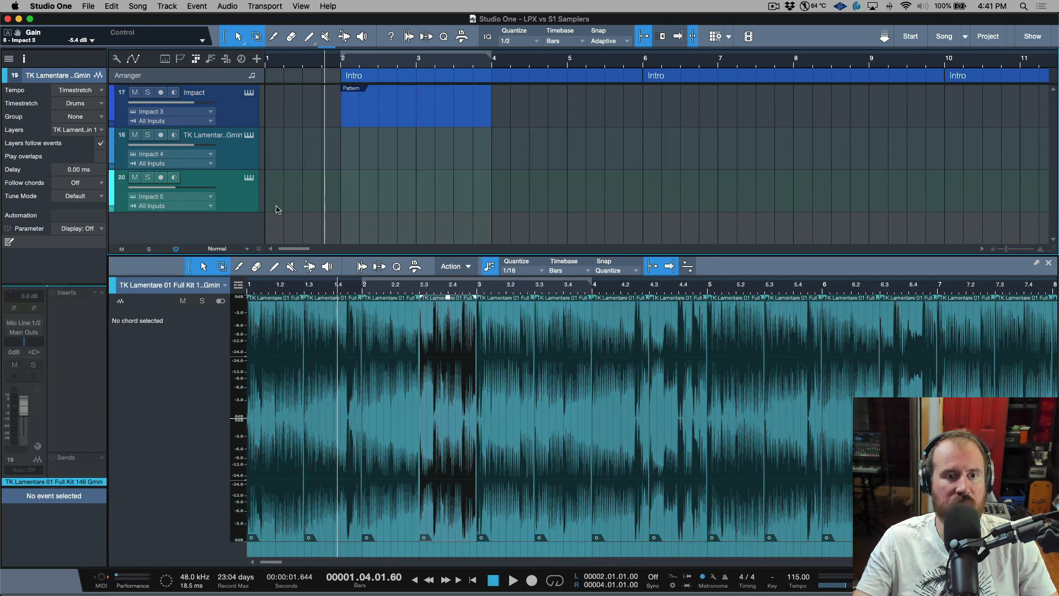
Hide the empty instrument track 20 and show the hidden Aux 1 track in the arrangement.
click(243, 203)
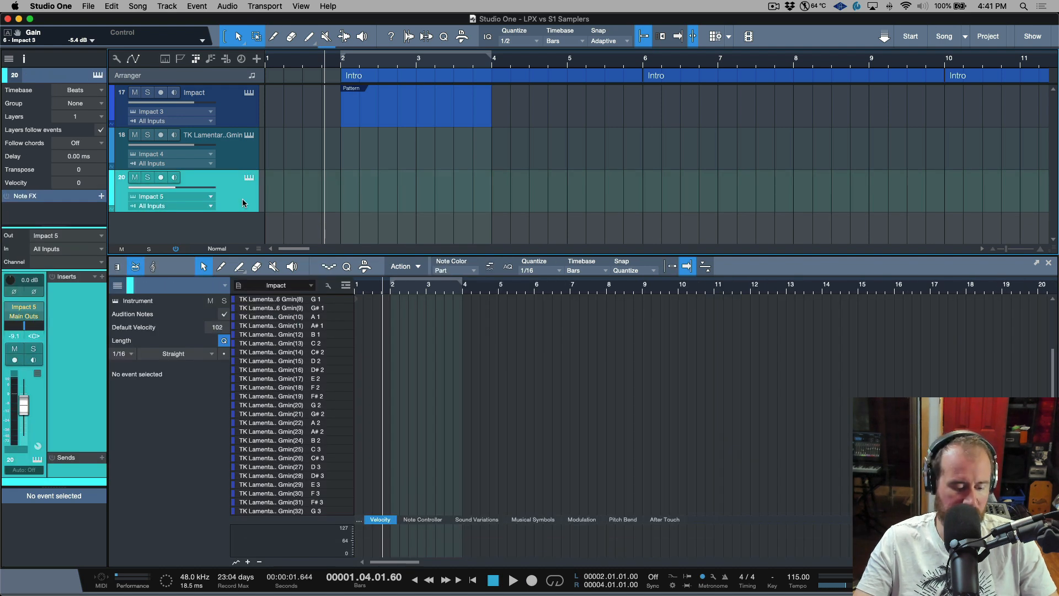
key(Delete)
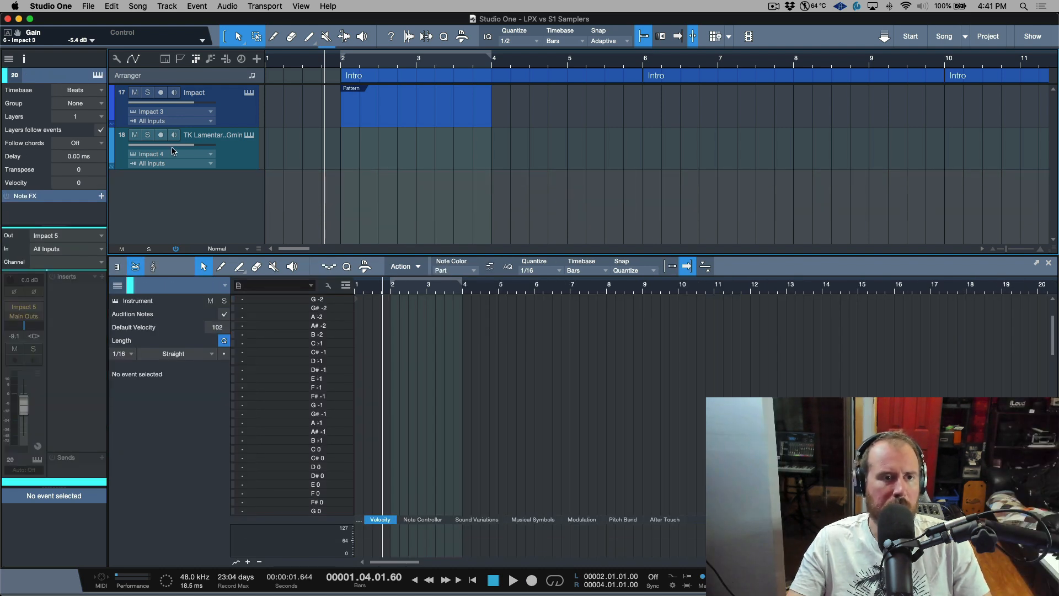
click(9, 59)
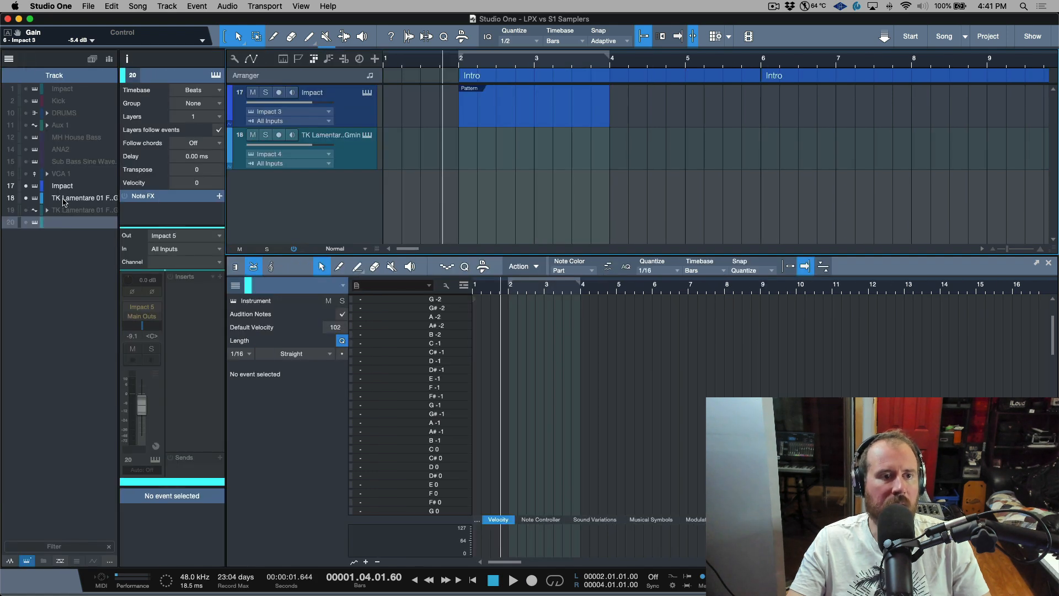
click(26, 125)
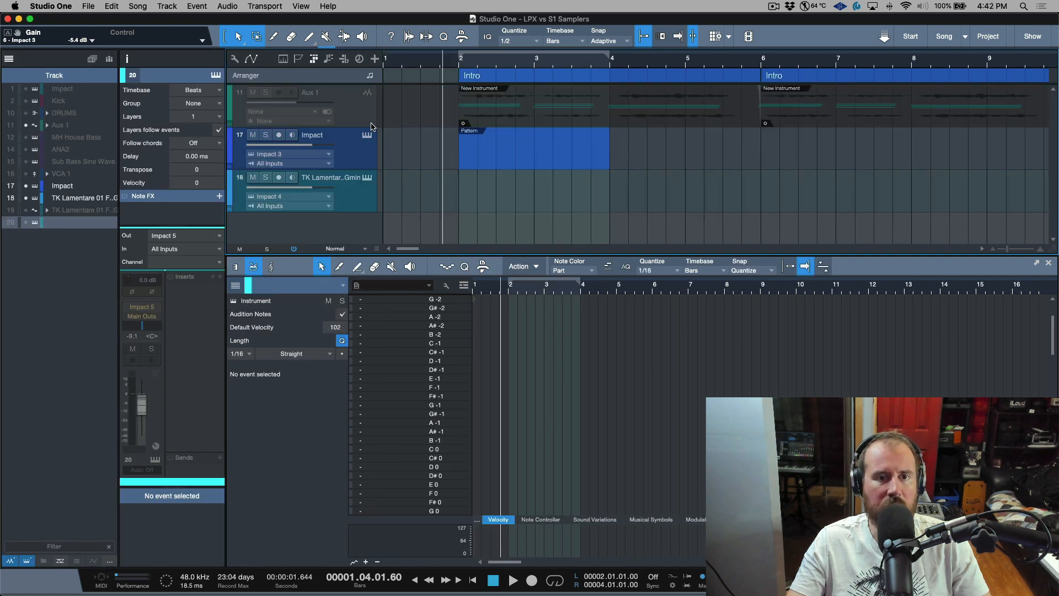
click(344, 117)
click(8, 58)
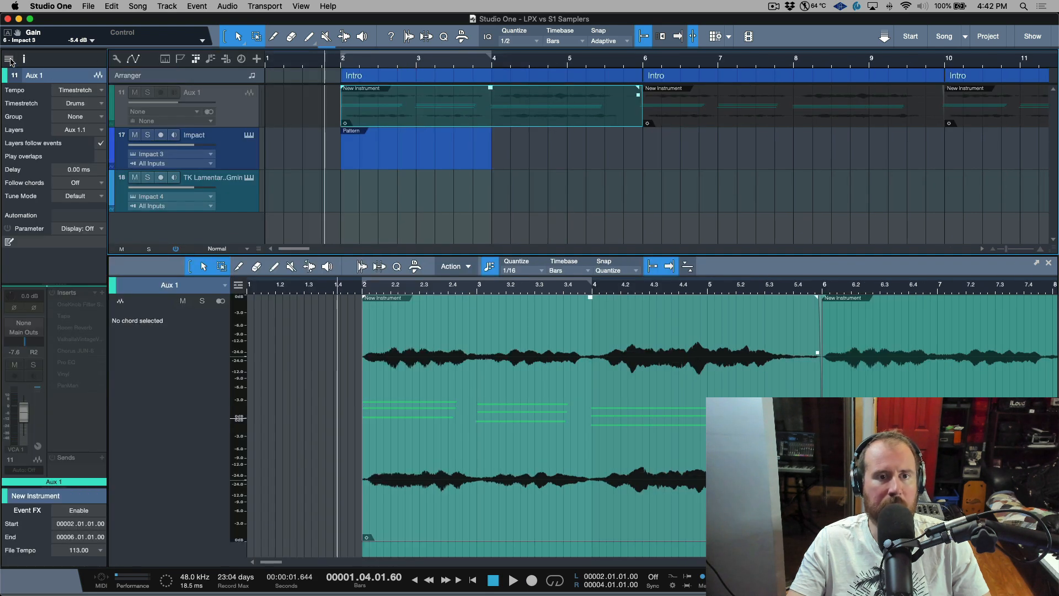
Enable the Aux 1 track, solo it and play its New Instrument event from bar 2.
click(242, 115)
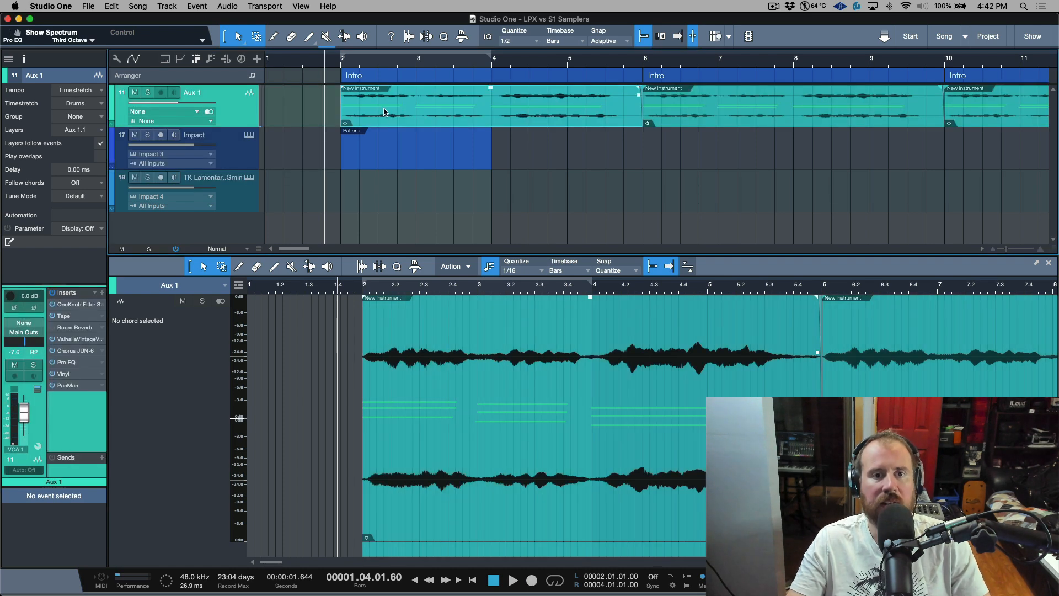
click(385, 112)
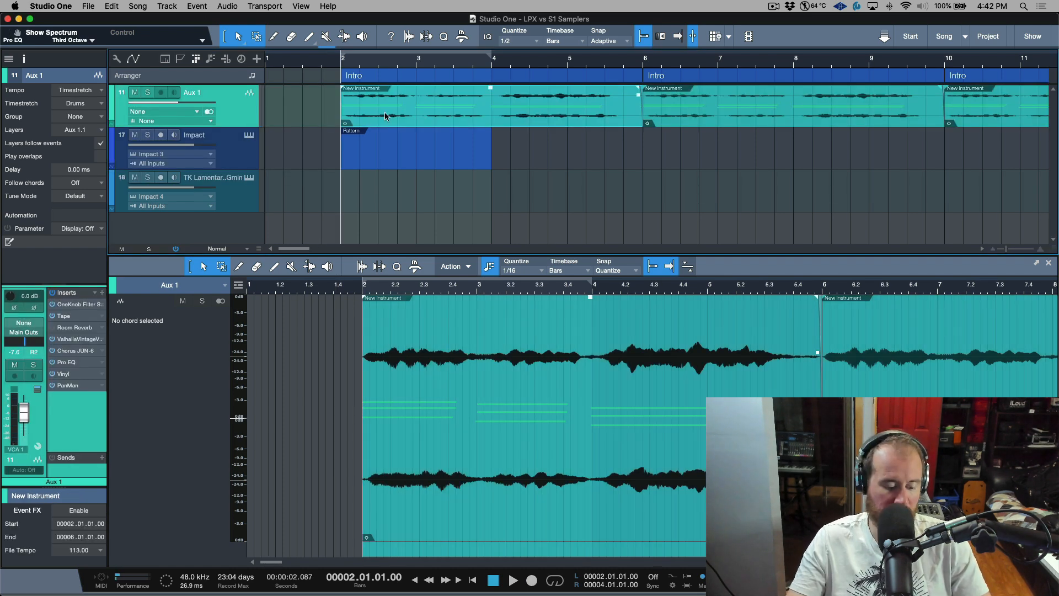
key(s)
key(space)
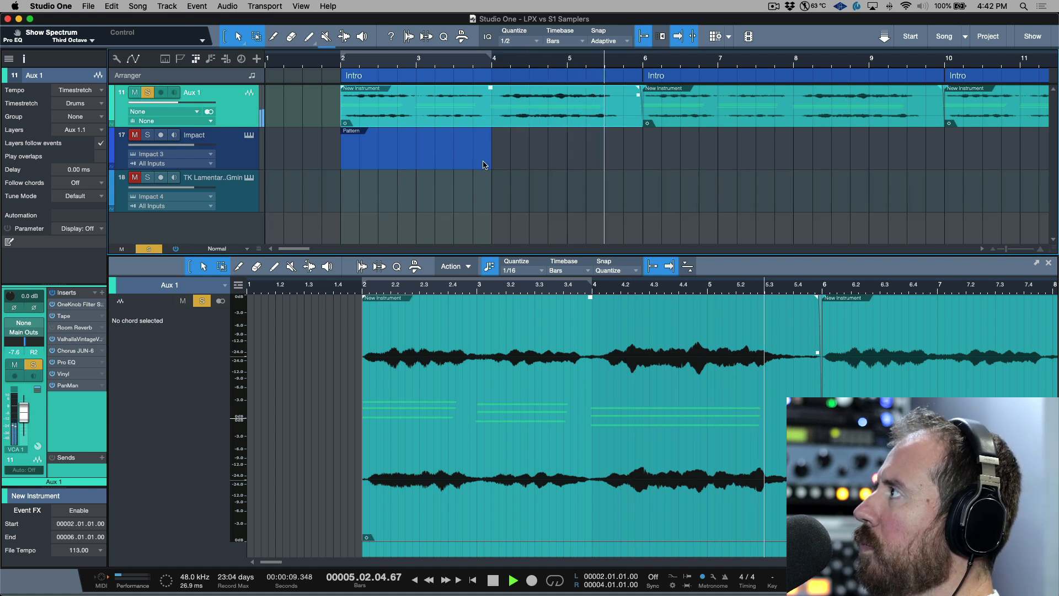
key(space)
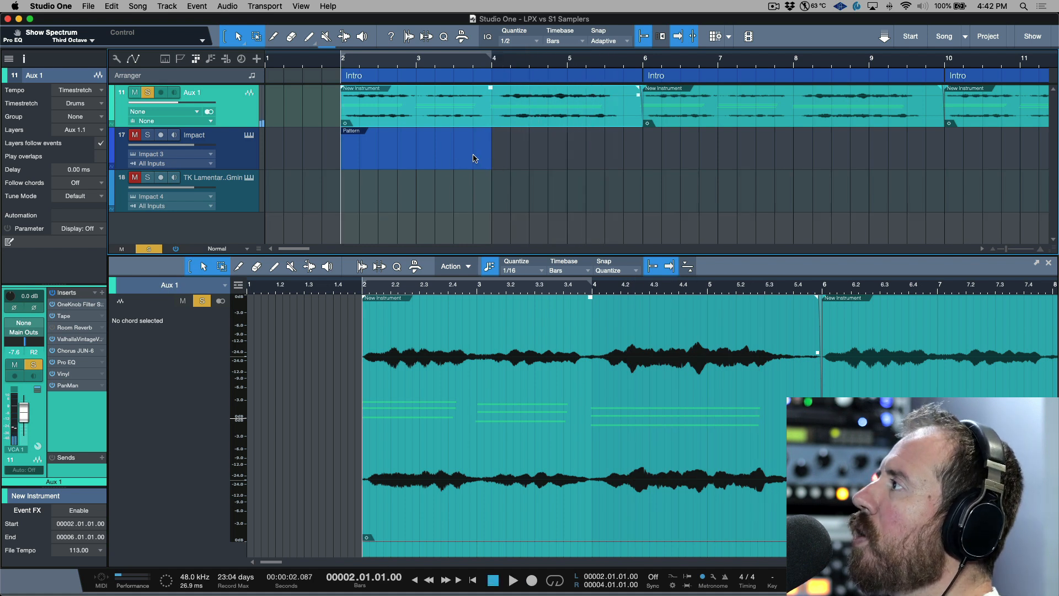
Set the Impact track's pattern to 16 steps and add a kick hit on step 1.
click(474, 159)
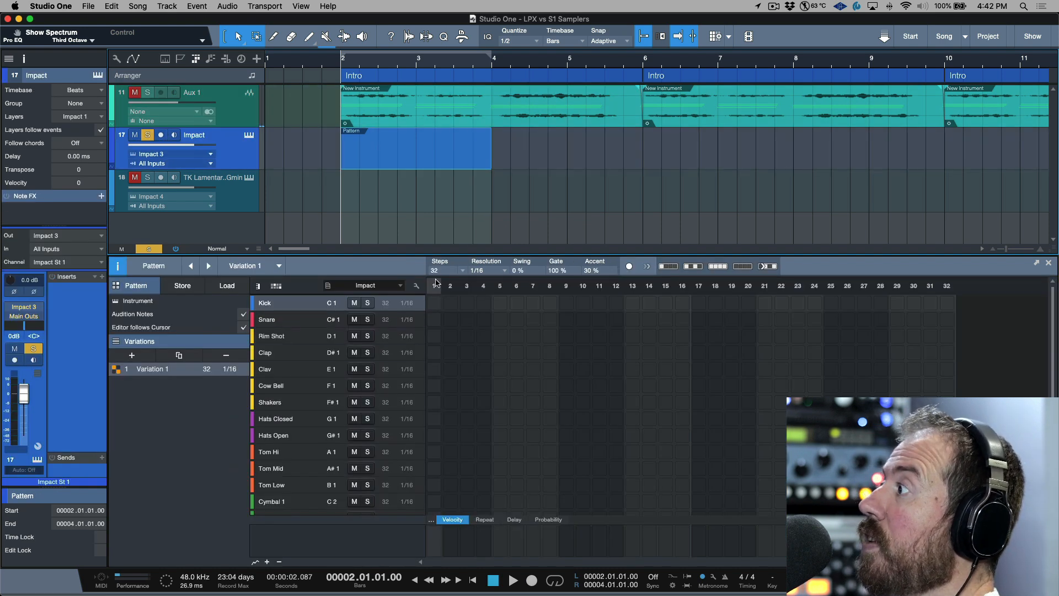
click(462, 274)
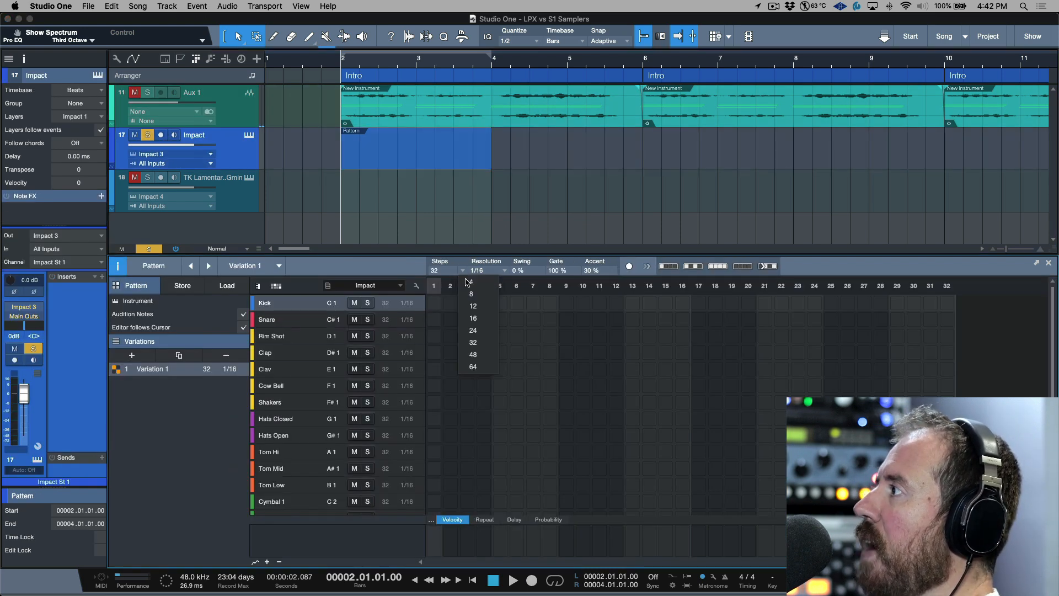
click(475, 322)
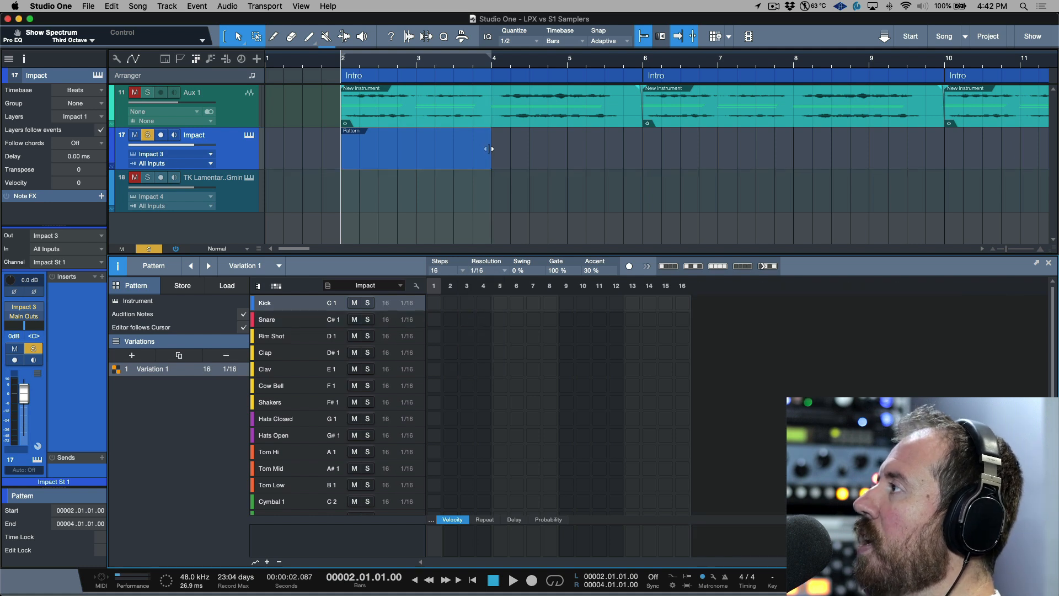
drag(489, 148, 516, 158)
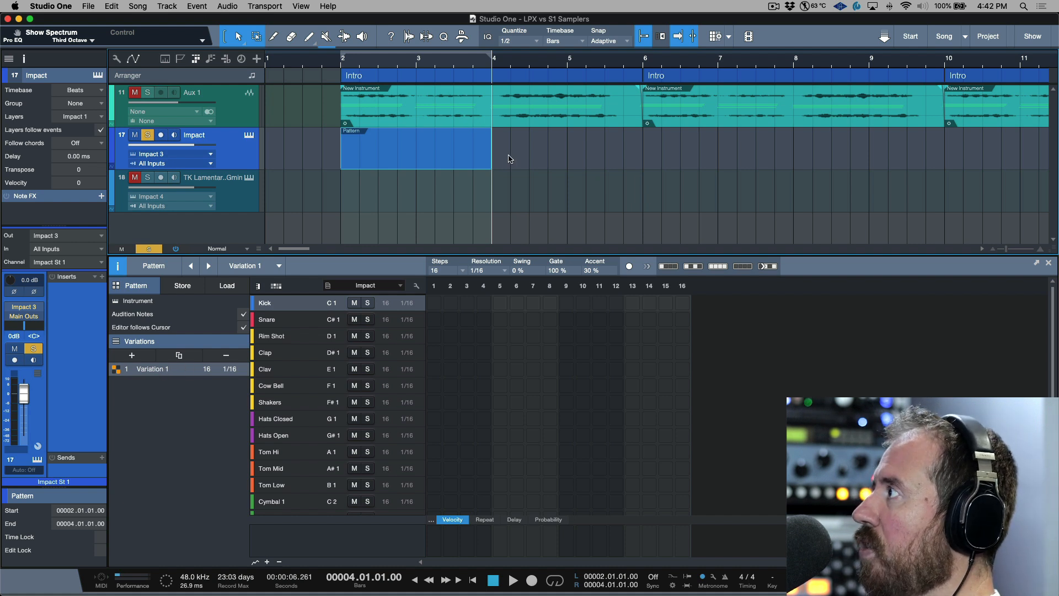
key(l)
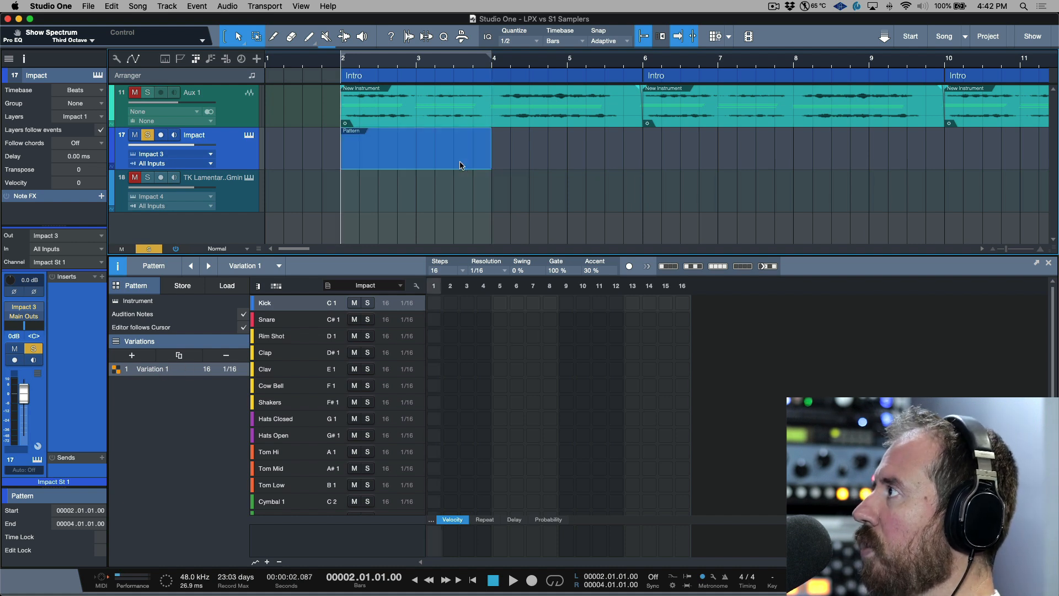
click(434, 303)
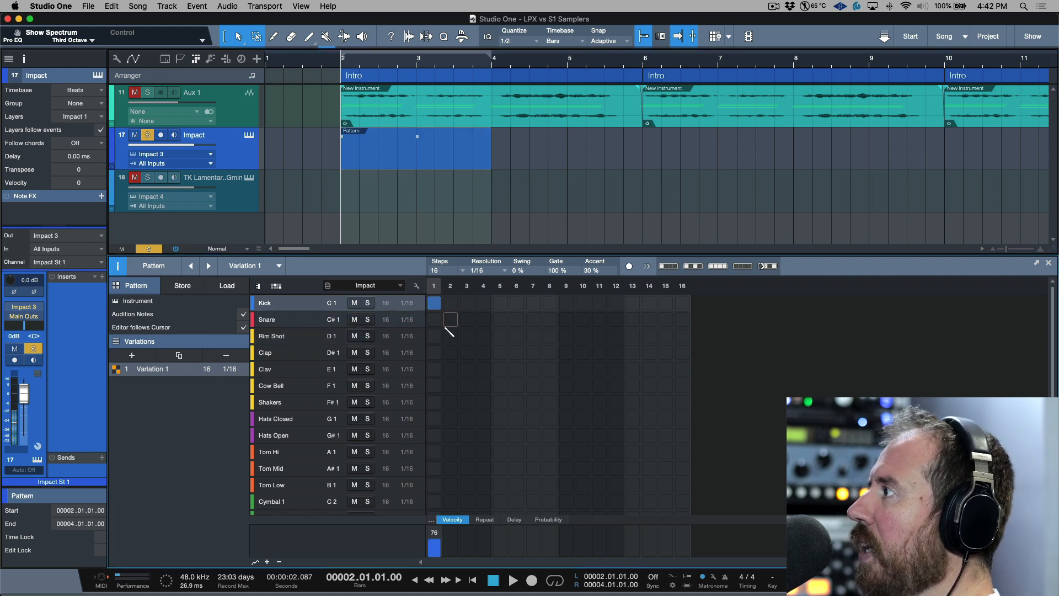
Try extra kick hits on steps 5, 6, 7 and 9, and a two-step length for the kick on step 1.
click(500, 303)
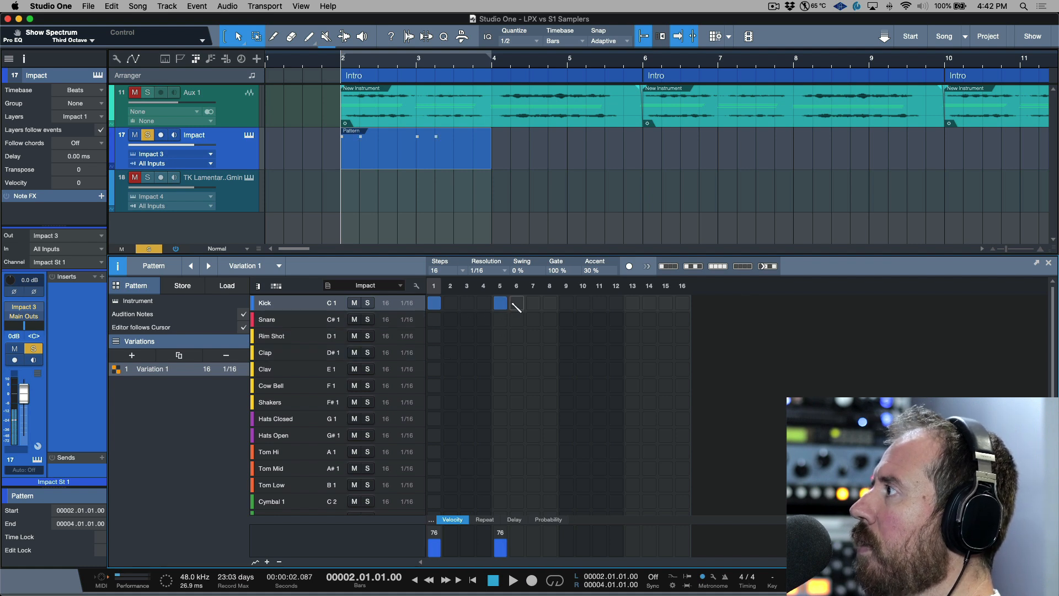
click(516, 303)
key(space)
key(space)
click(500, 303)
click(516, 303)
click(532, 303)
click(566, 303)
click(533, 303)
click(567, 303)
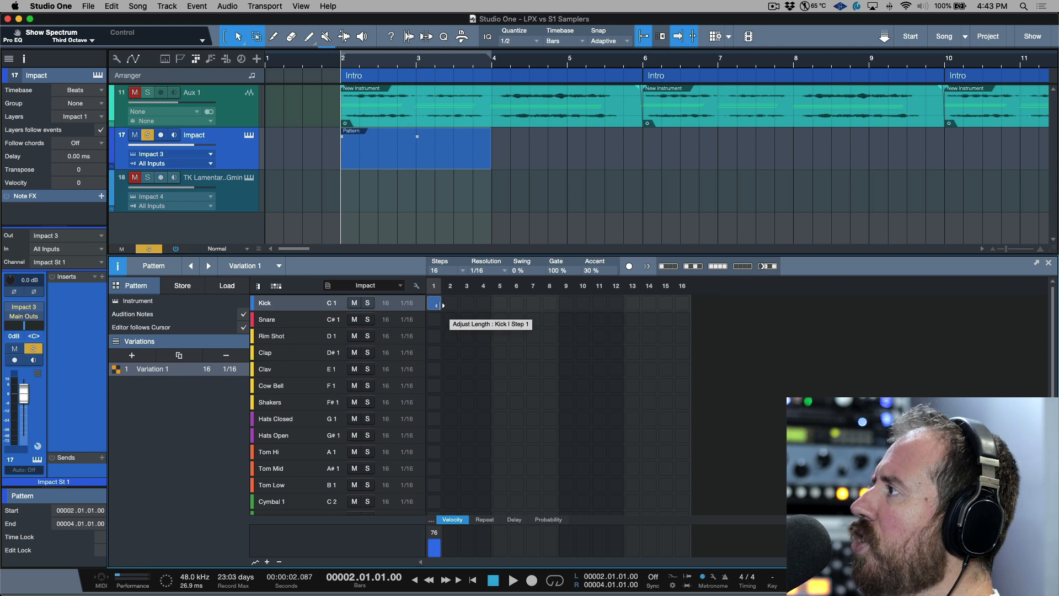
drag(443, 305, 447, 305)
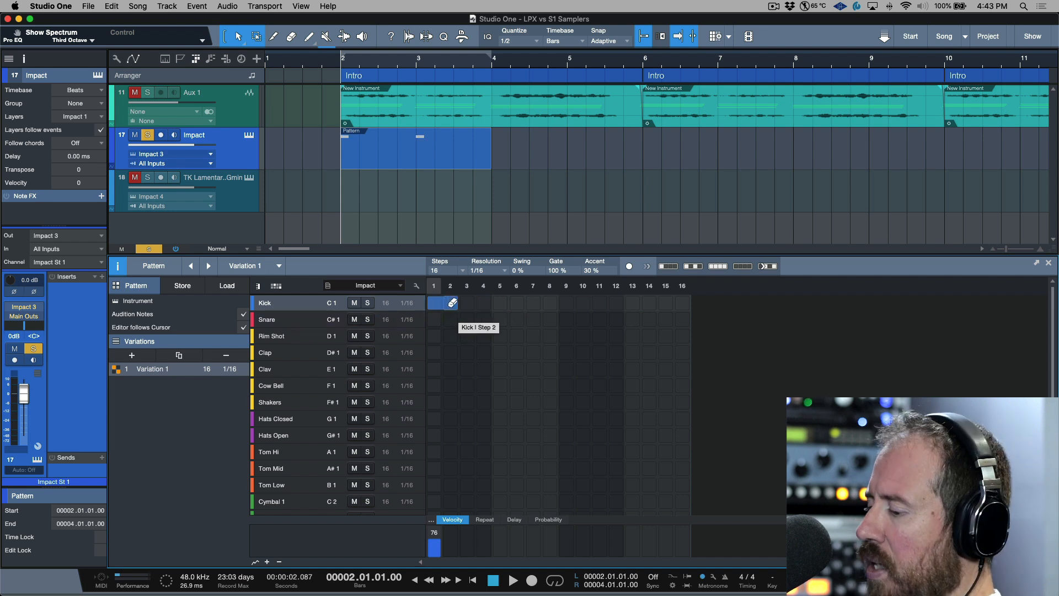
drag(451, 304, 441, 305)
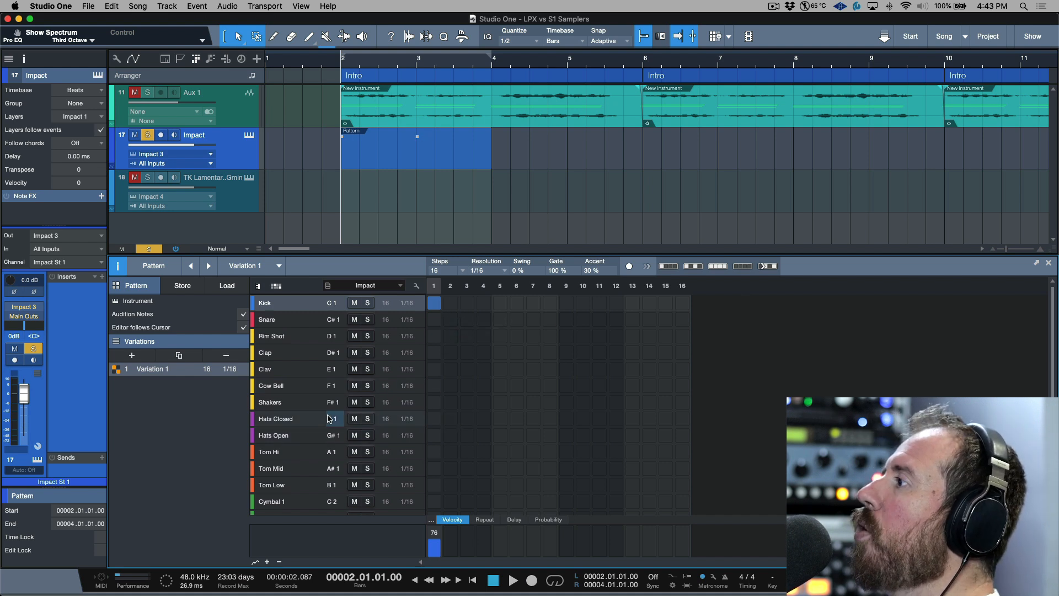
Add Hats Closed hits on steps 1 and 3 of the pattern.
click(310, 422)
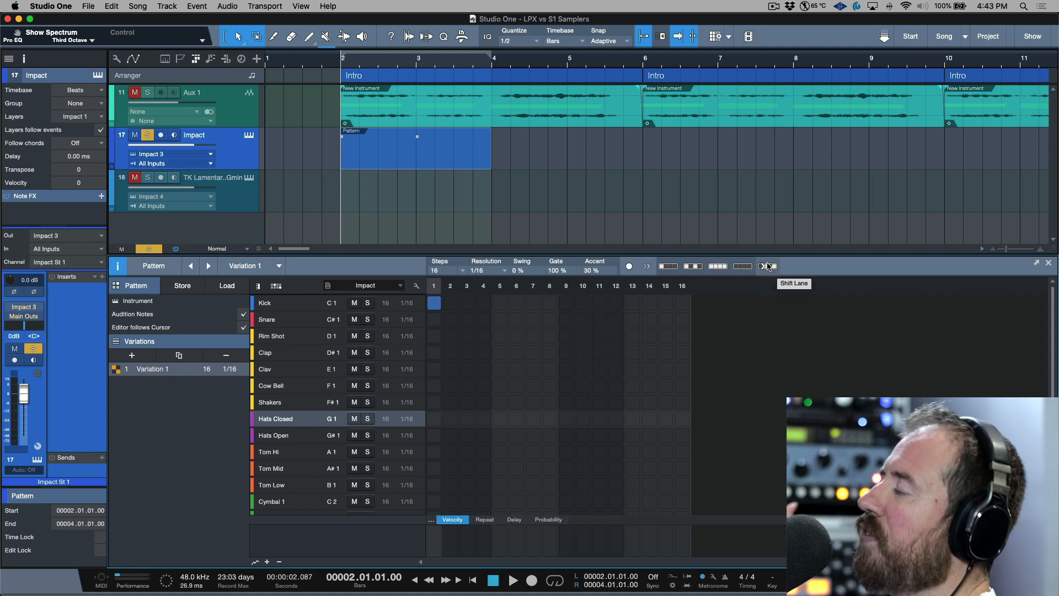
click(435, 419)
click(468, 418)
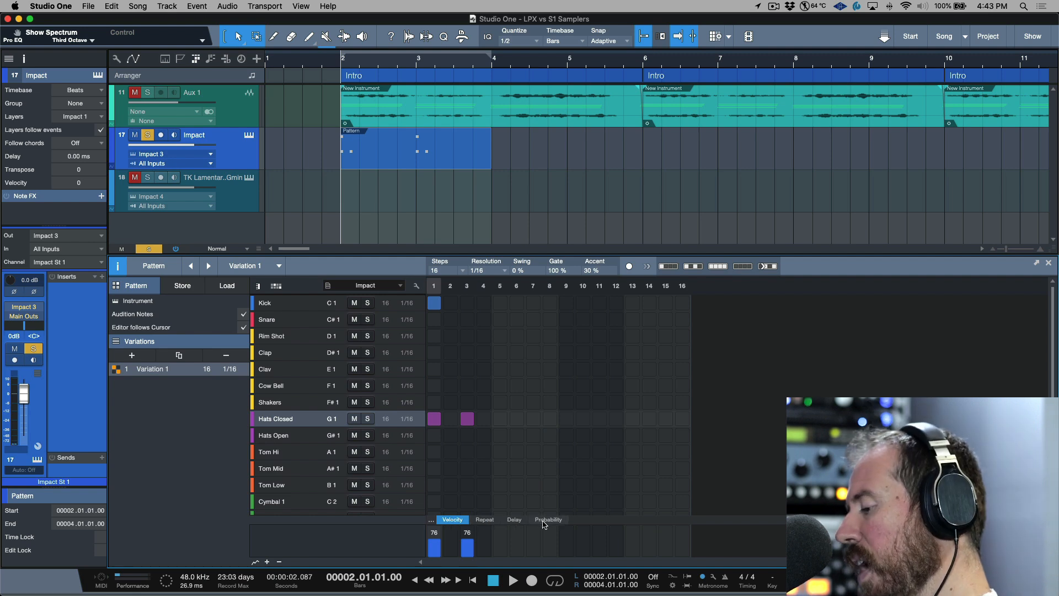
Switch to Logic Pro and extend the Snare 2 row's Velocity and Note Repeat subrows with Gate, Tie and Note, then collapse the row.
key(super+Tab)
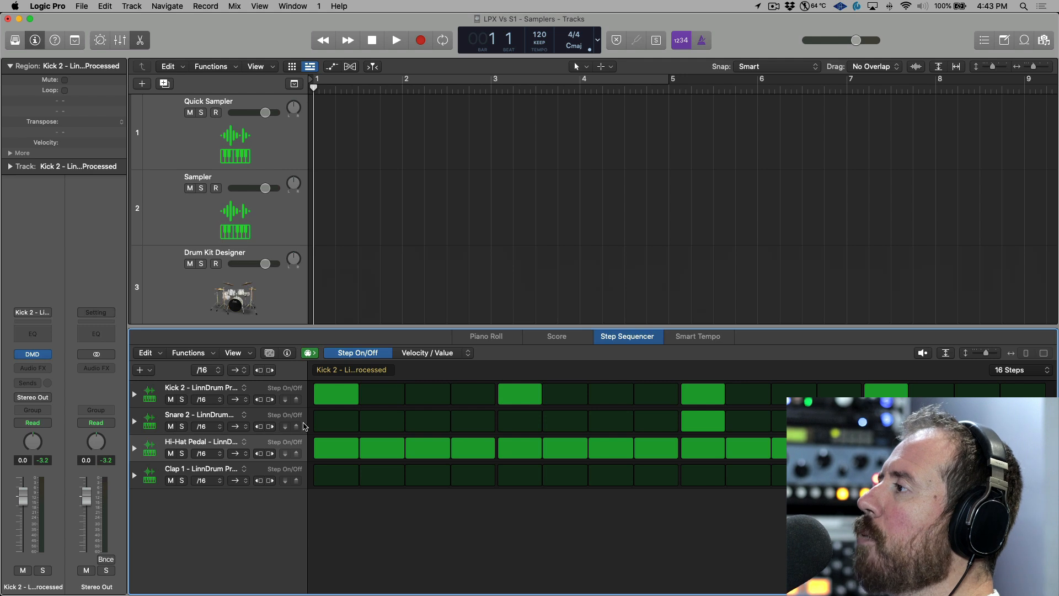
click(134, 421)
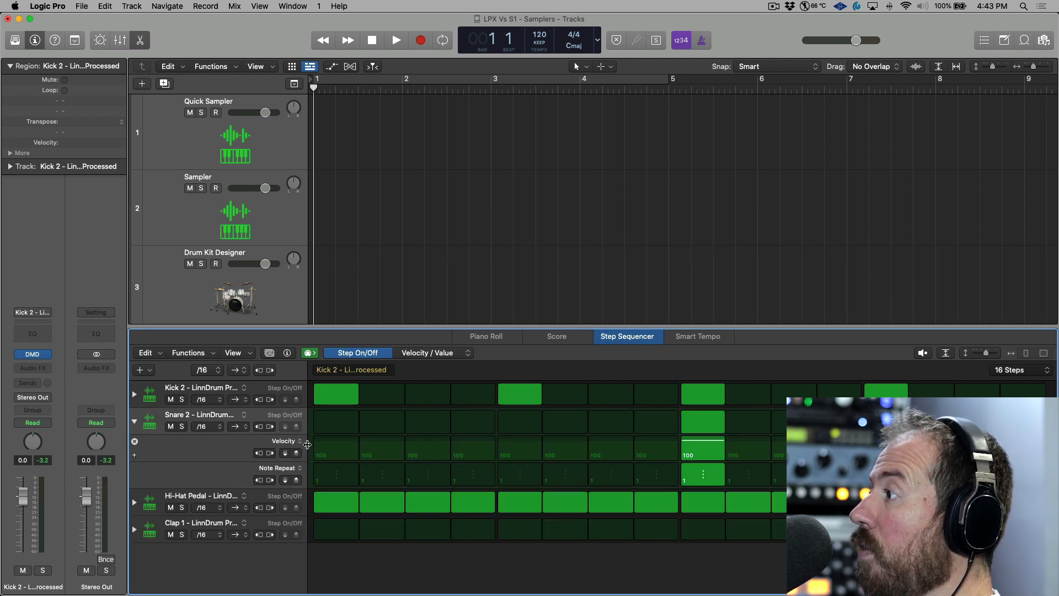
click(135, 485)
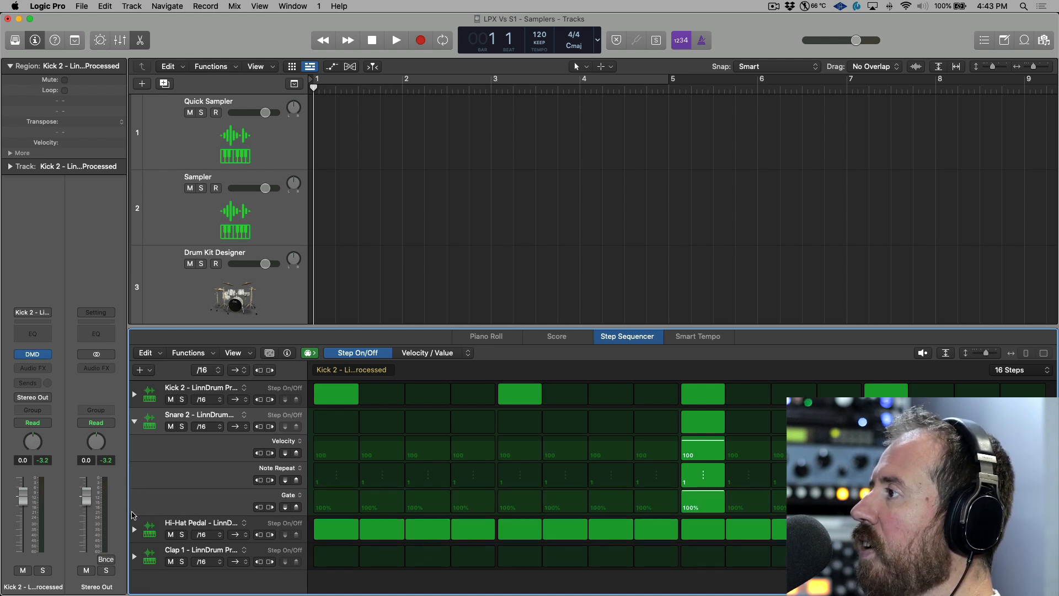
click(135, 508)
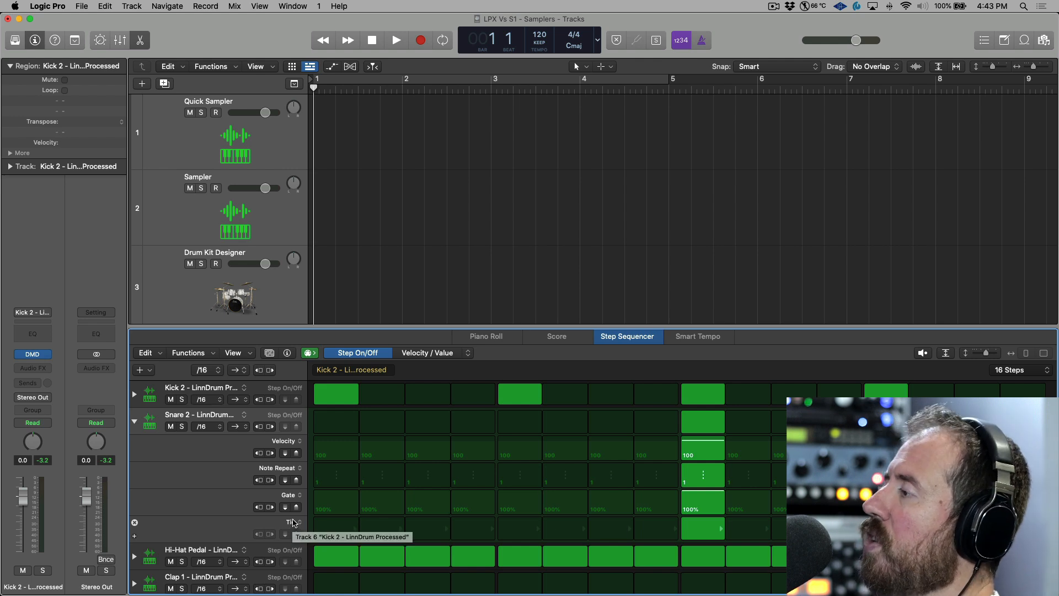
click(135, 535)
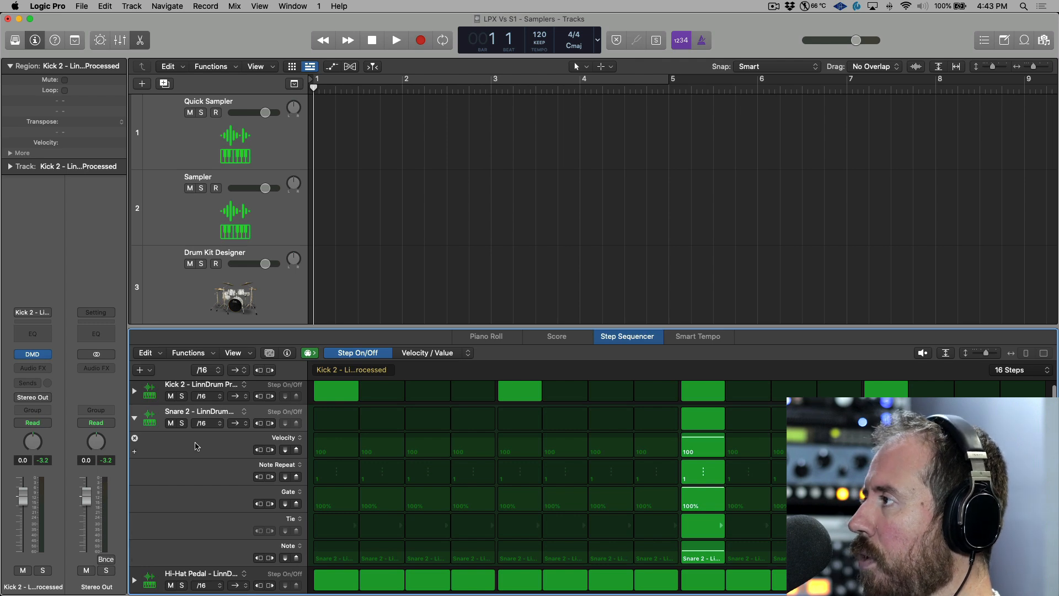
click(134, 420)
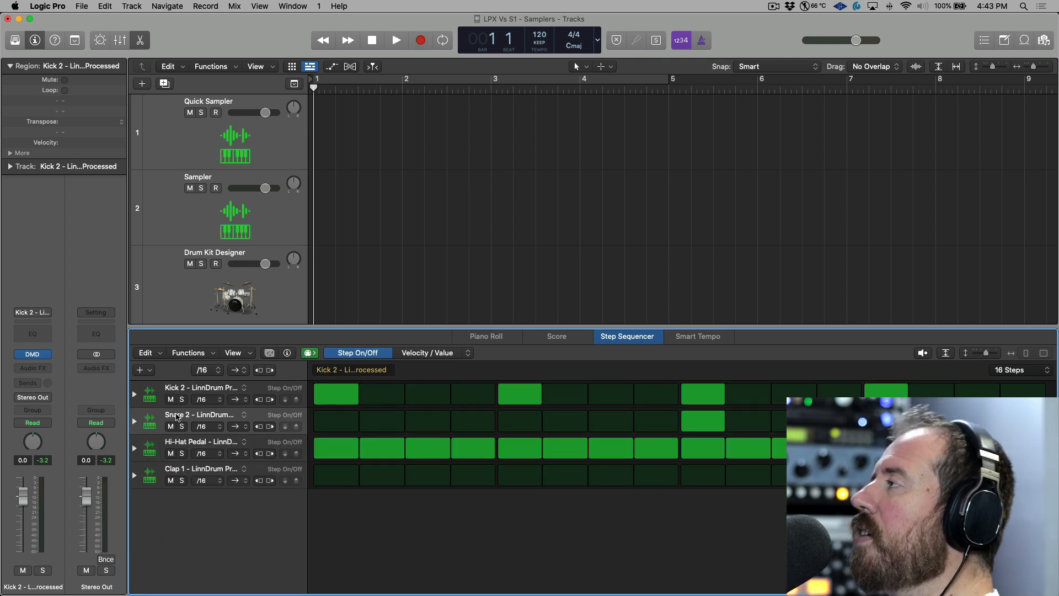
Switch to Studio One and lower the velocity of the Hats Closed hit on step 3 to 49.
key(super+Tab)
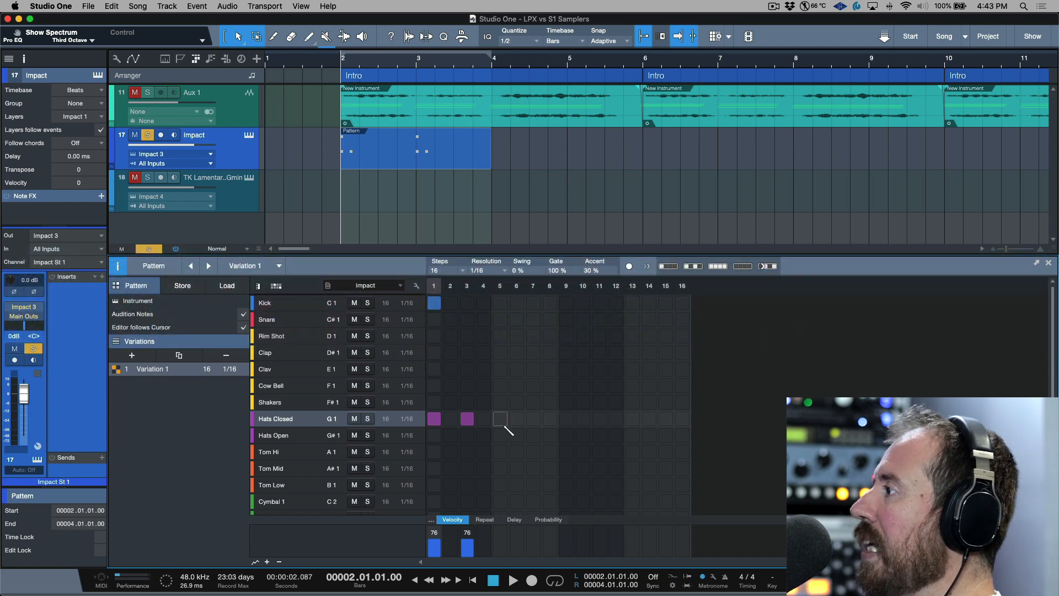
click(473, 539)
drag(471, 540, 472, 543)
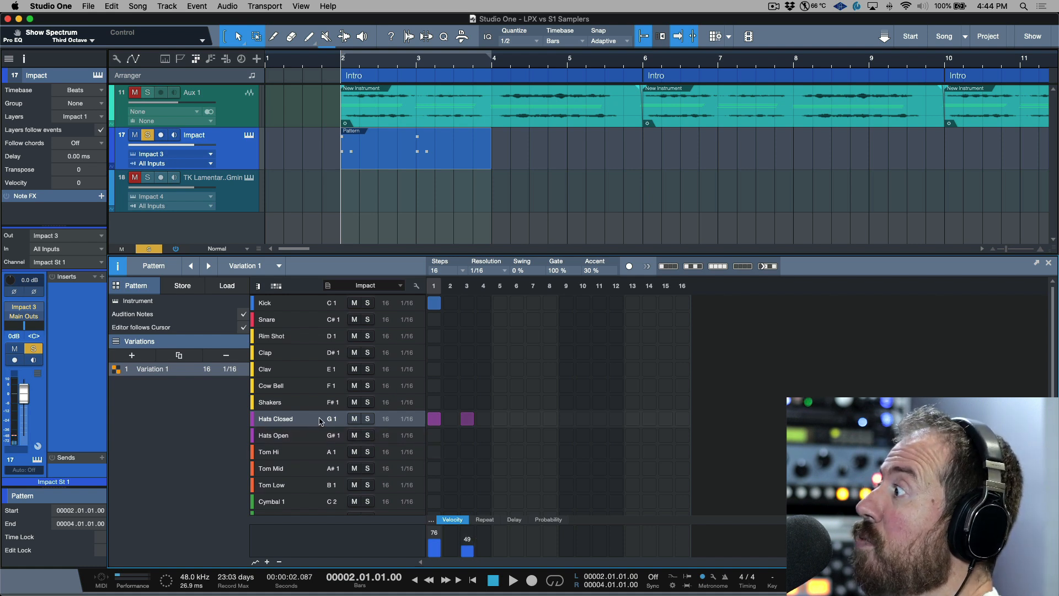
Repeat the Hats Closed hits across the lane and fill the remaining steps so all 16 are active.
key(d)
key(d)
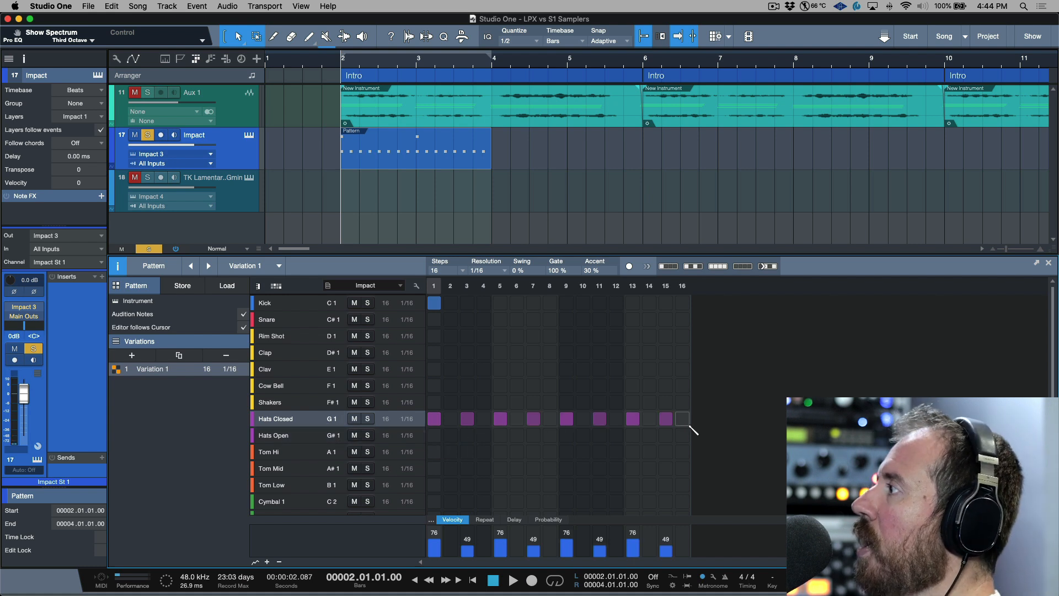
mouse_move(666, 420)
mouse_down()
mouse_move(408, 419)
mouse_move(683, 419)
mouse_up()
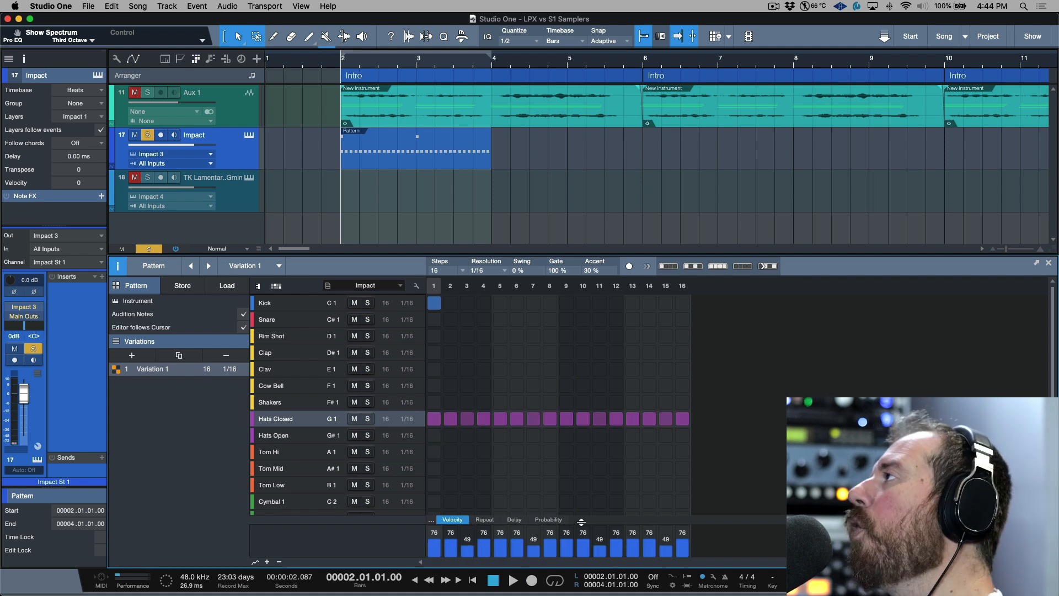
Alternate the Hats Closed velocities, with 67 on the odd steps and softer values from 29 to 42 on the even steps.
drag(454, 541, 460, 538)
click(453, 549)
click(484, 548)
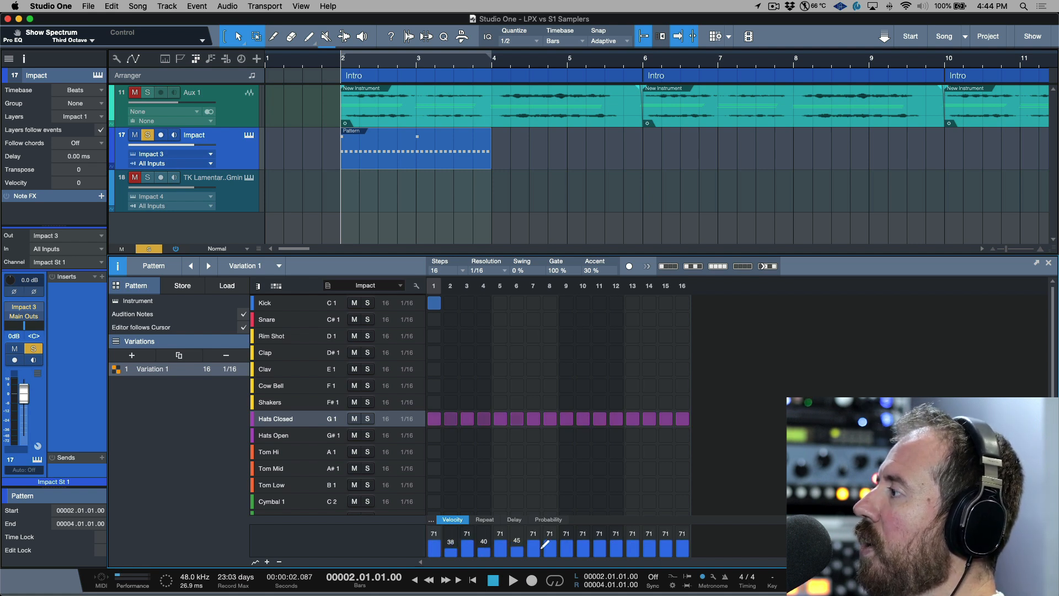
click(583, 547)
click(616, 547)
click(649, 550)
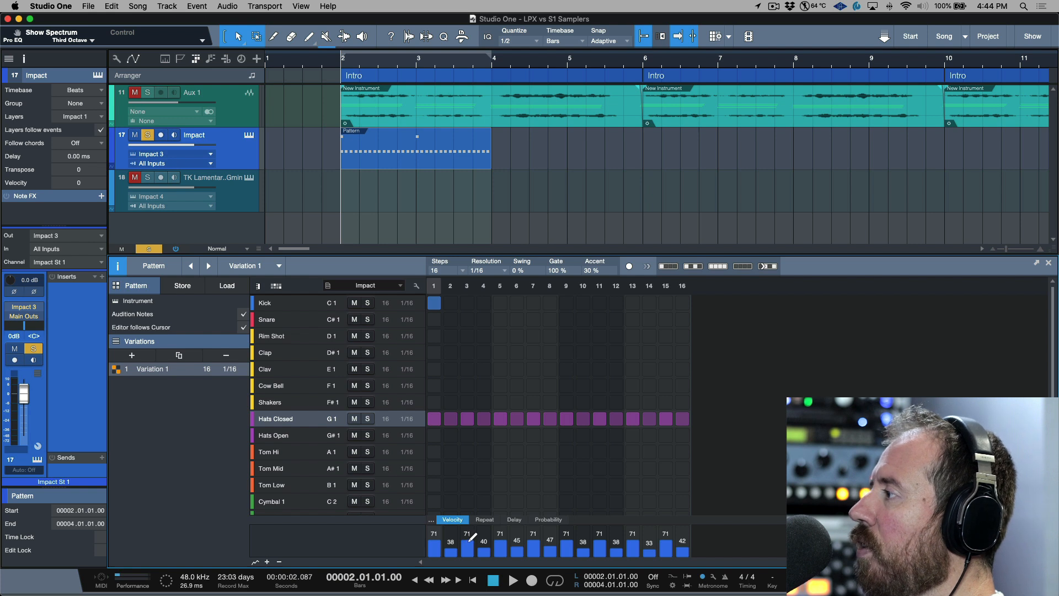
drag(469, 540, 470, 537)
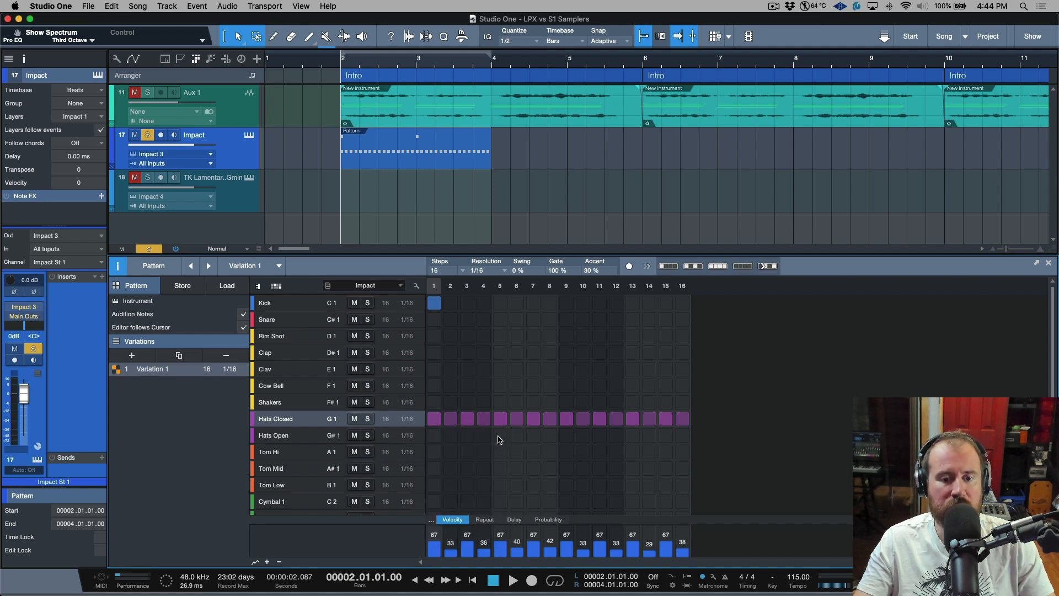
Set the Hats Closed lane's resolution to 1/32.
key(alt+Up)
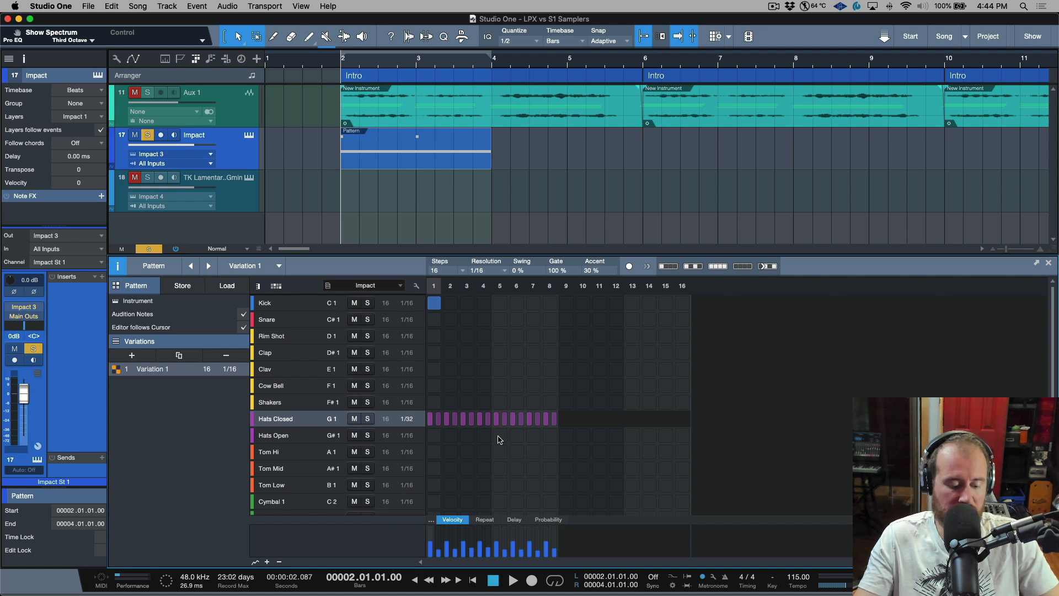
Try the Hats Closed lane at 1/8 resolution and play the pattern to hear it.
key(alt+Down)
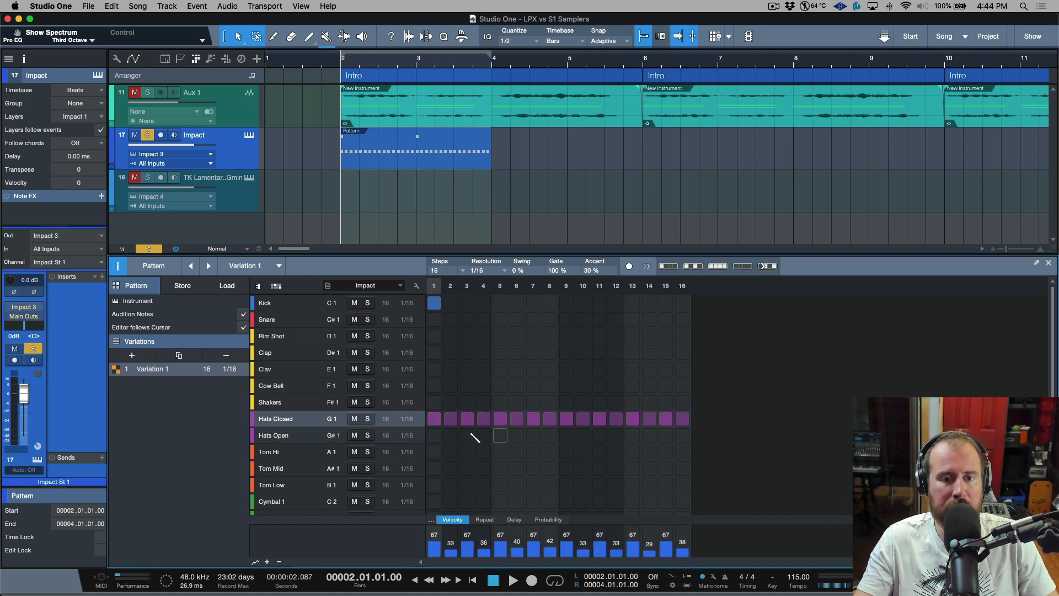
click(408, 419)
click(450, 439)
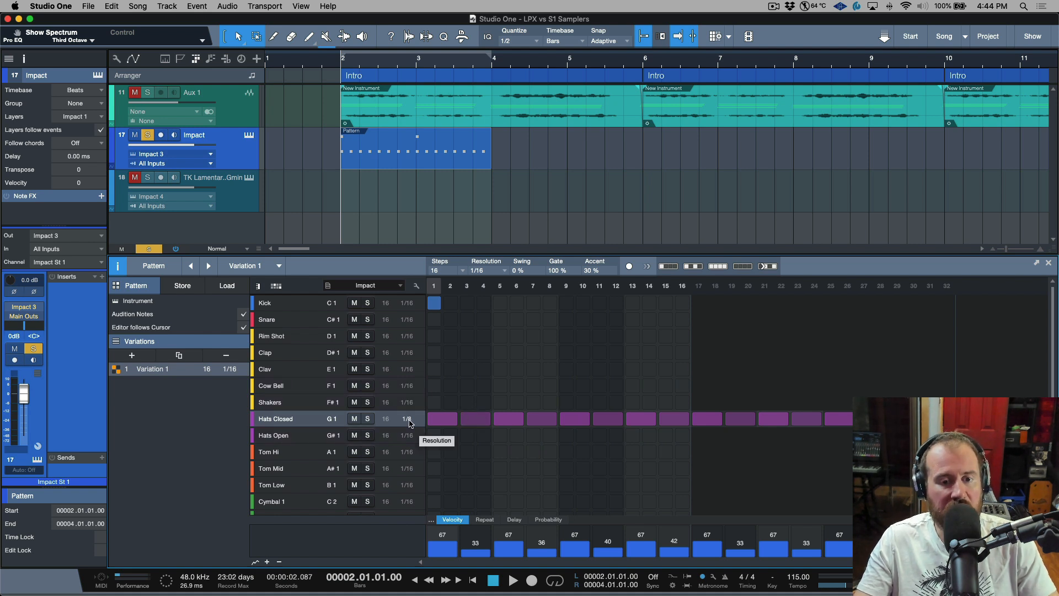
key(space)
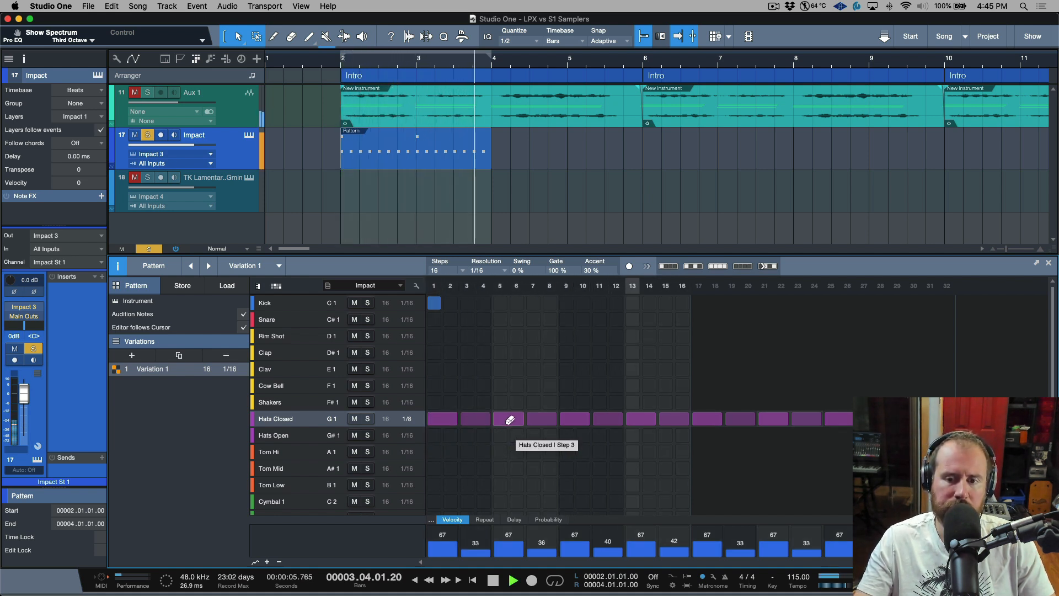
key(space)
Set the Hats Closed lane's resolution to 1/16 and clear all of its hits.
click(407, 422)
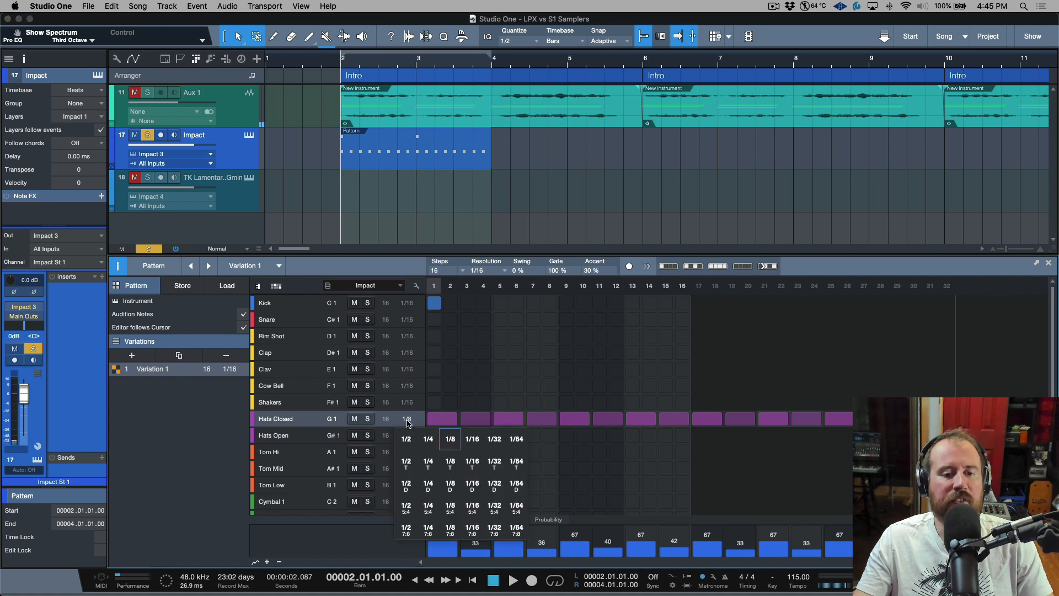
click(476, 445)
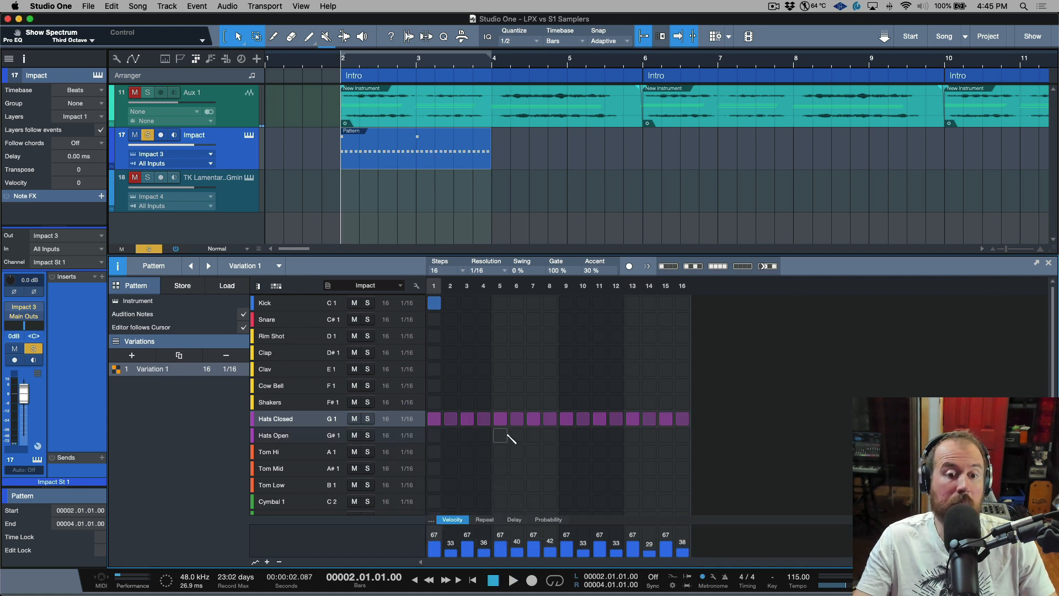
drag(436, 418, 682, 418)
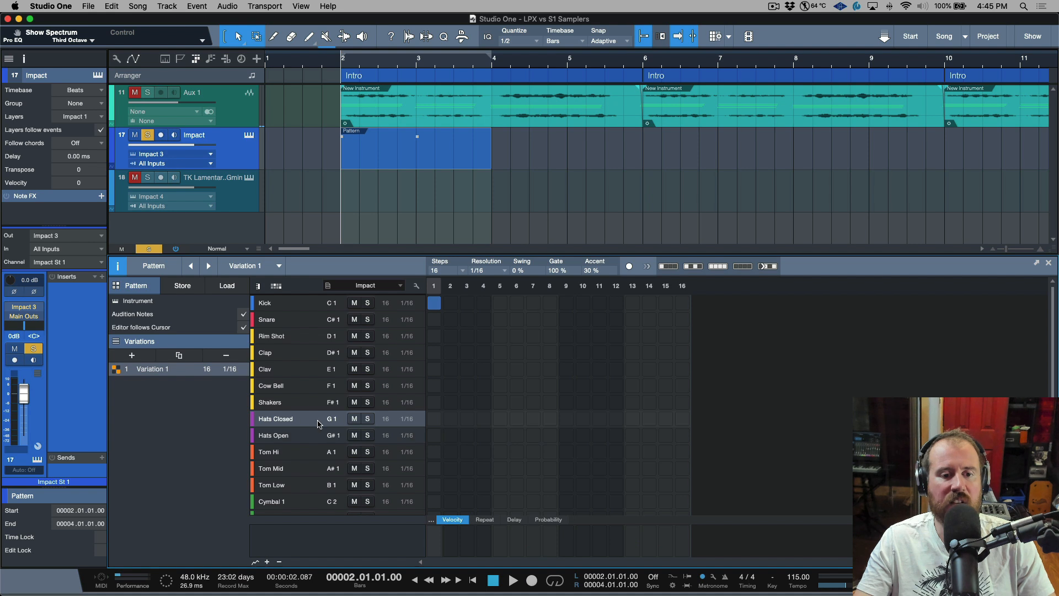
Fill Hats Closed on every odd step, with velocity 82 on steps 1, 5, 9, 13 and 58, 71, 62, 65 on steps 3, 7, 11, 15.
click(692, 267)
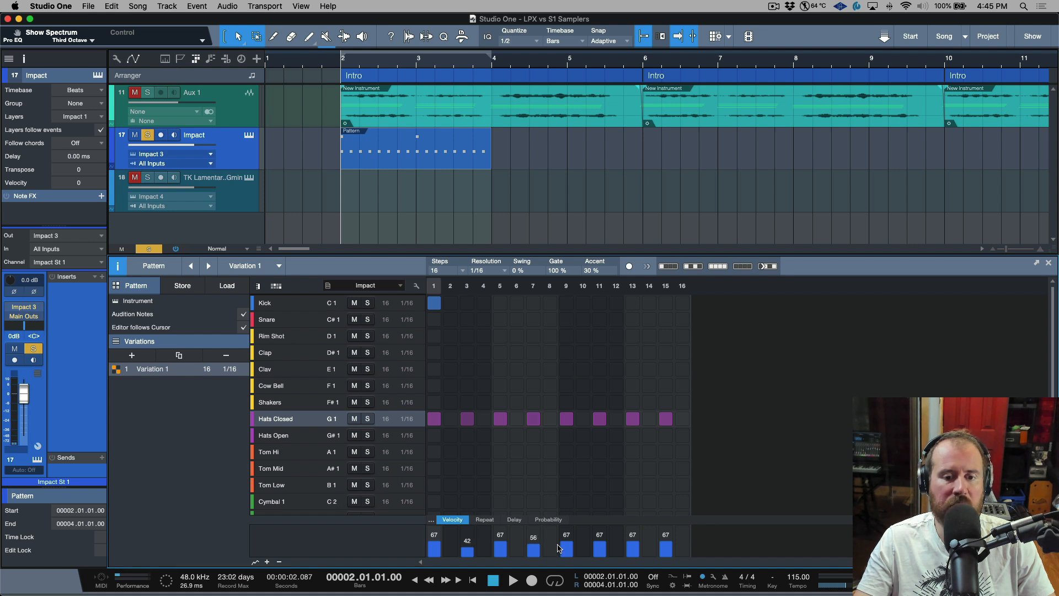
click(671, 546)
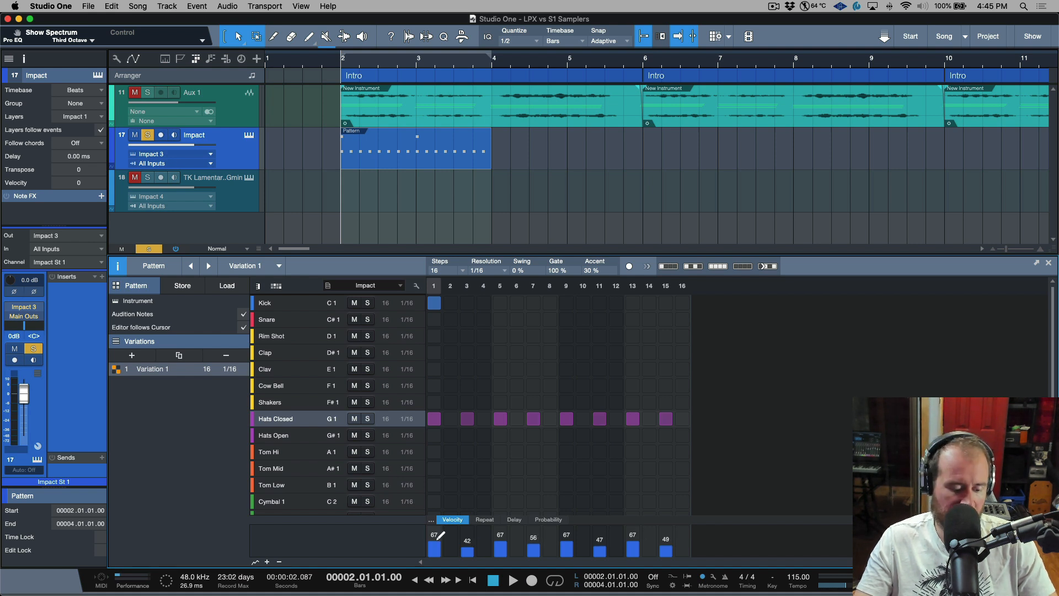
drag(441, 536, 442, 532)
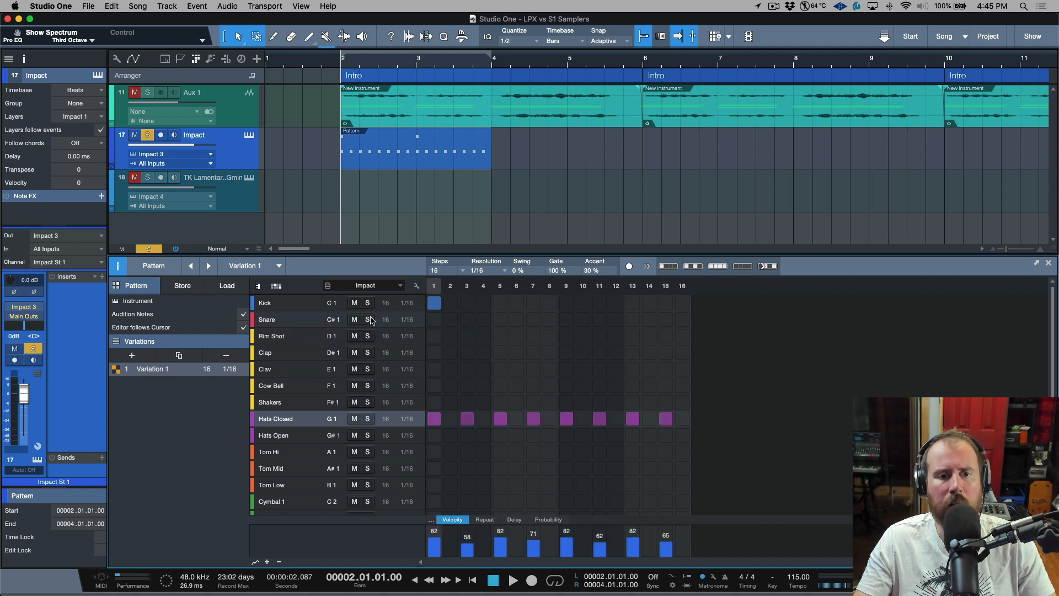
Play the pattern and turn off the Impact track's solo to hear it with the other tracks.
key(space)
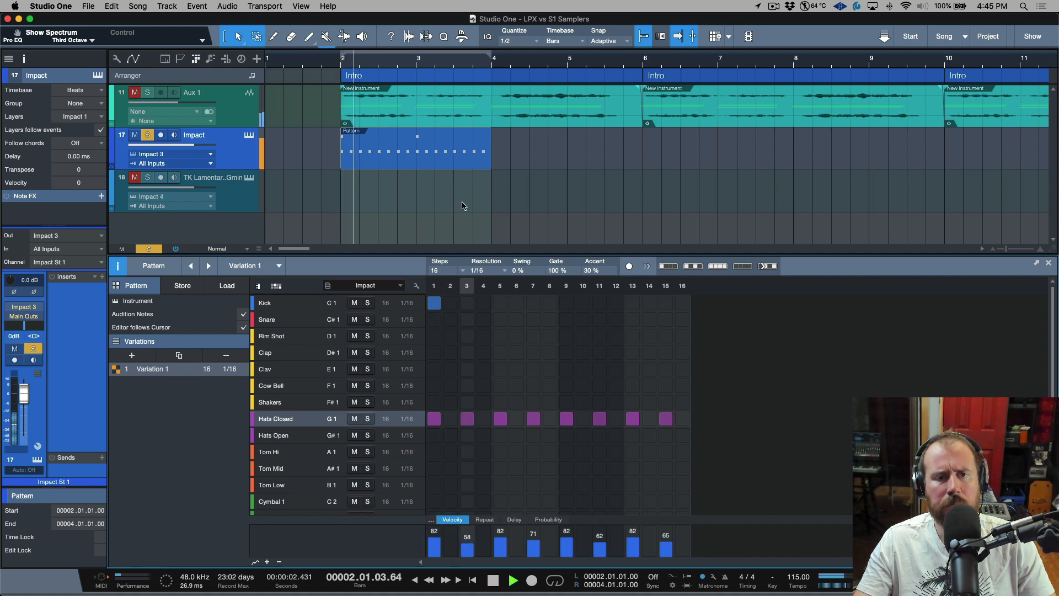
click(148, 135)
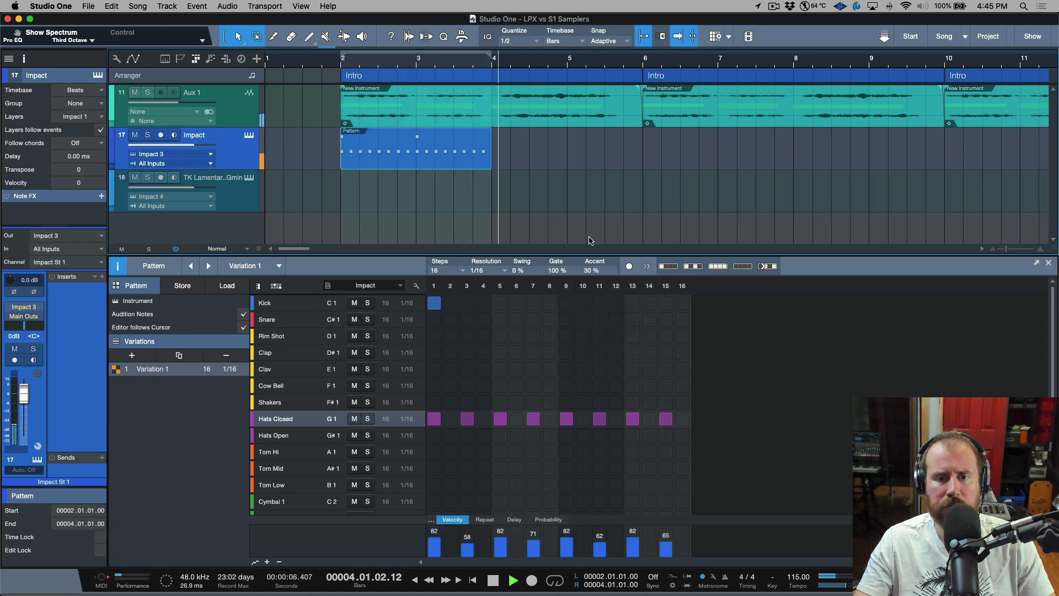
key(space)
Try a second Kick hit on step 6, move it to step 7 and play the pattern.
click(519, 302)
key(space)
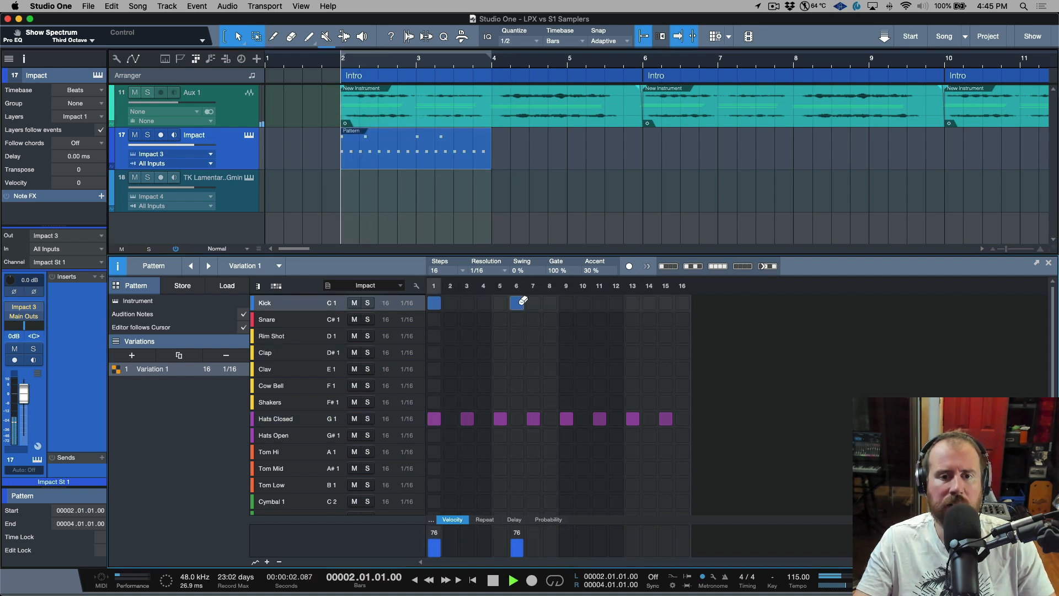
key(space)
click(533, 303)
click(517, 303)
key(space)
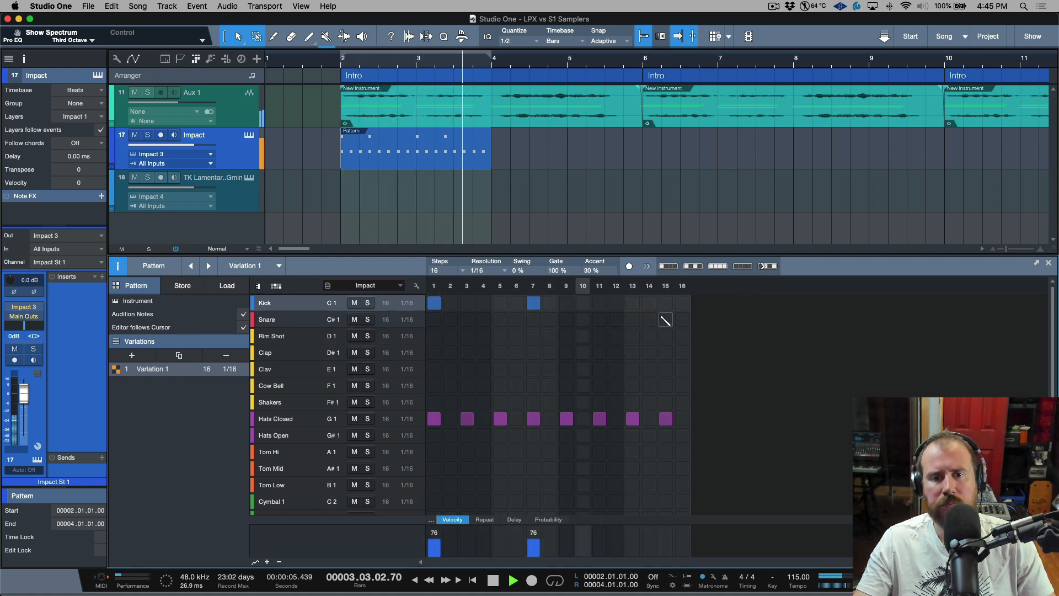
key(space)
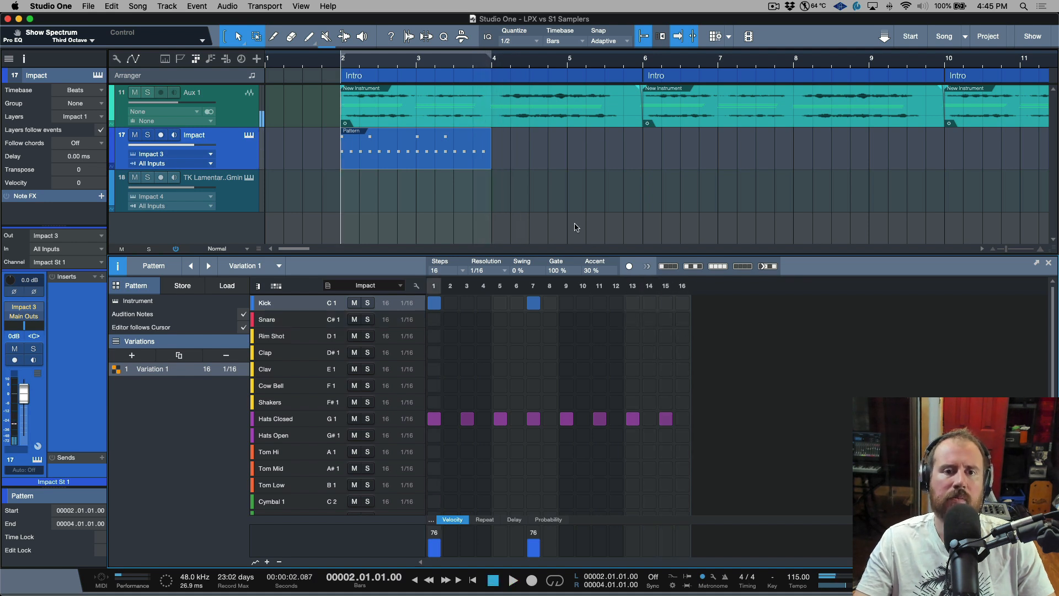
Extend the Impact pattern clip so it ends at bar 6, and play it from bar 2.
click(490, 149)
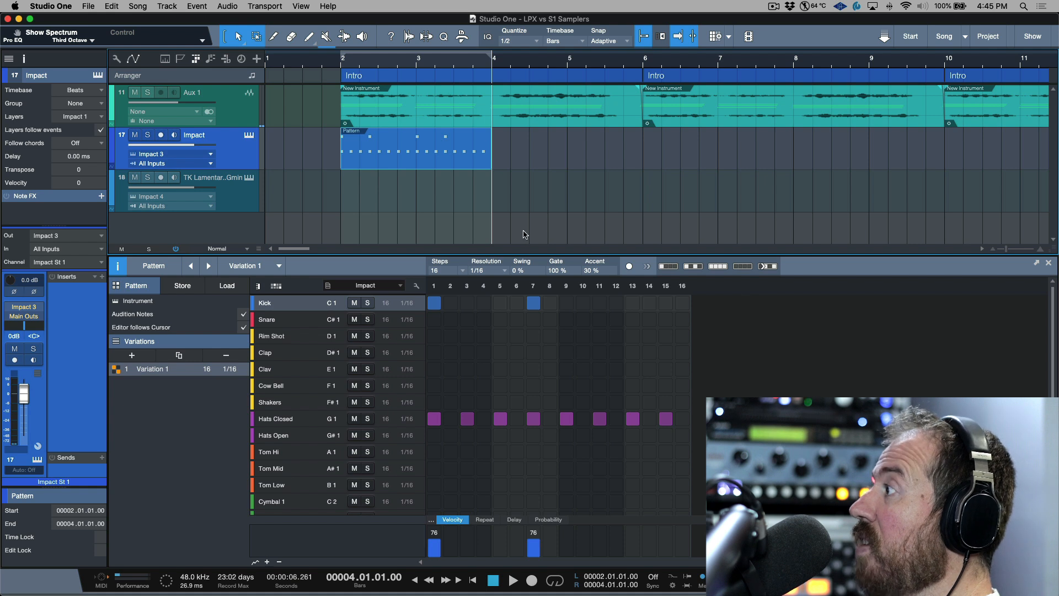
drag(490, 158, 630, 176)
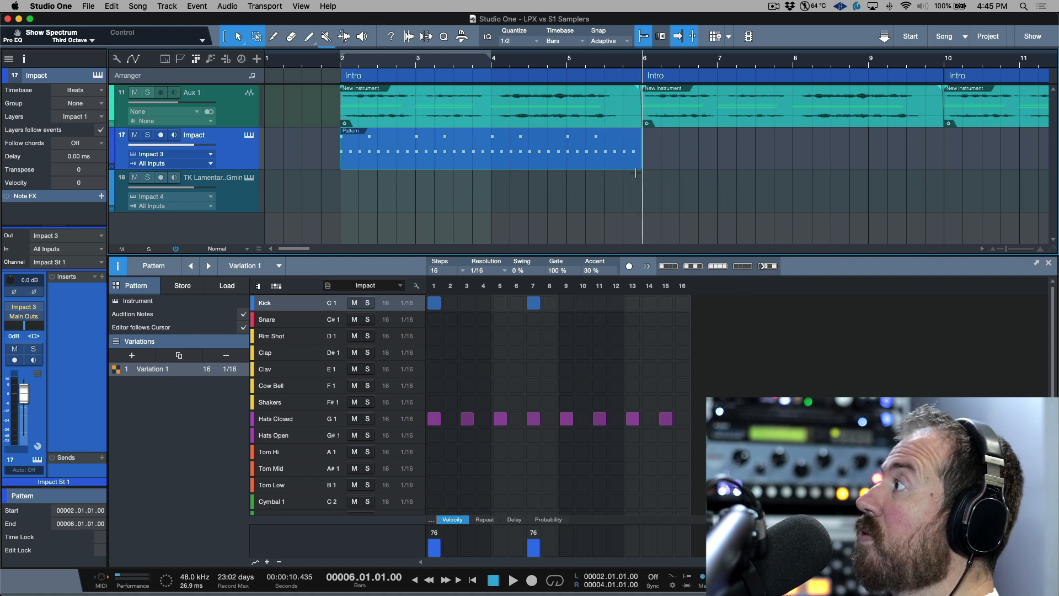
click(689, 167)
click(574, 164)
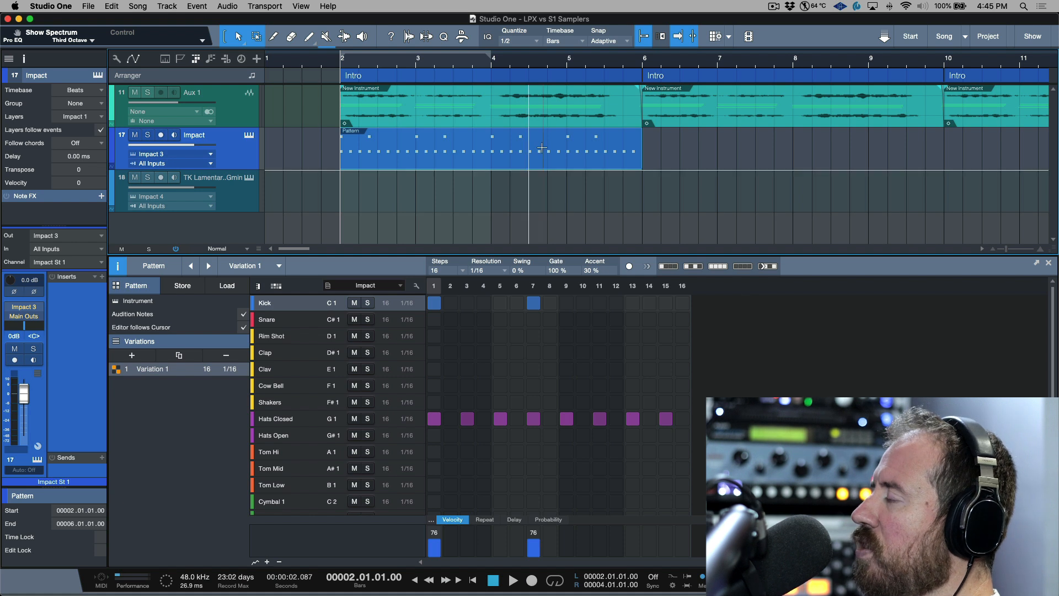
key(space)
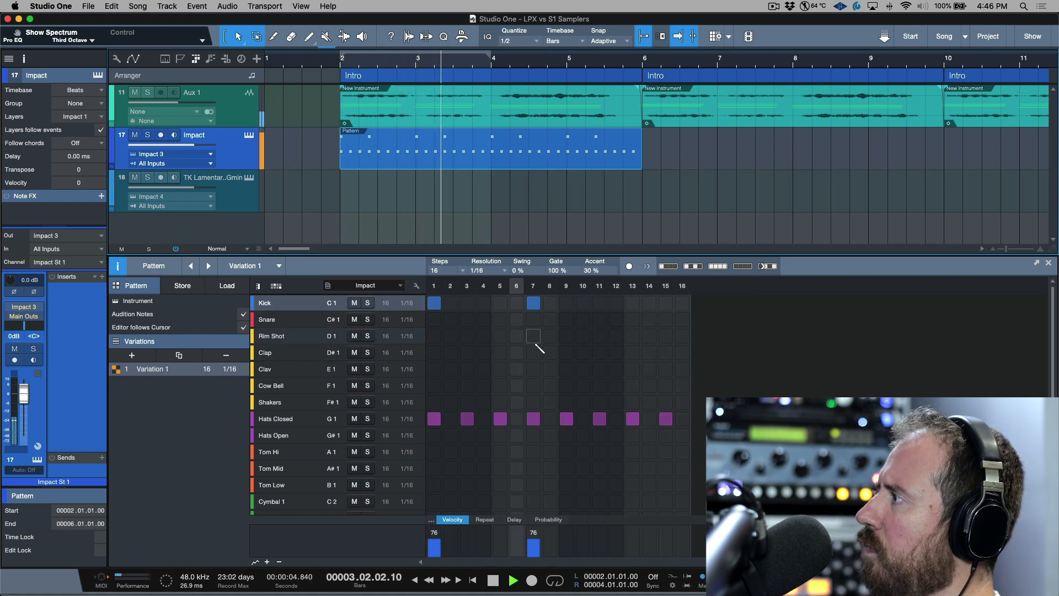
Add a Hats Open hit on step 16 and play the pattern from the start.
click(683, 435)
key(space)
key(space)
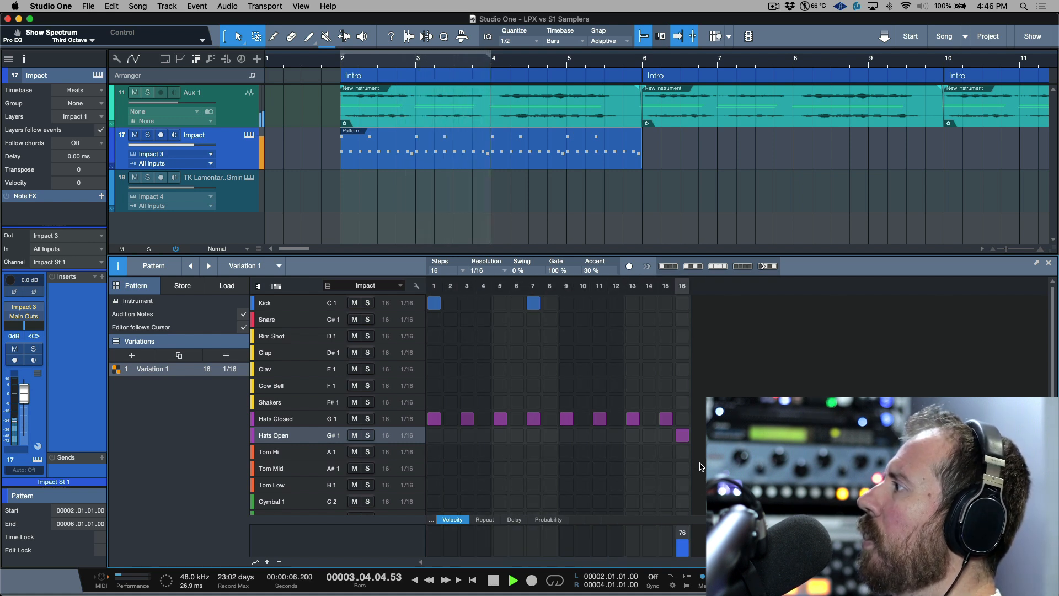
key(space)
Move the Hats Open hit to step 15, remove the Hats Closed hit there and play the pattern.
click(666, 435)
click(666, 419)
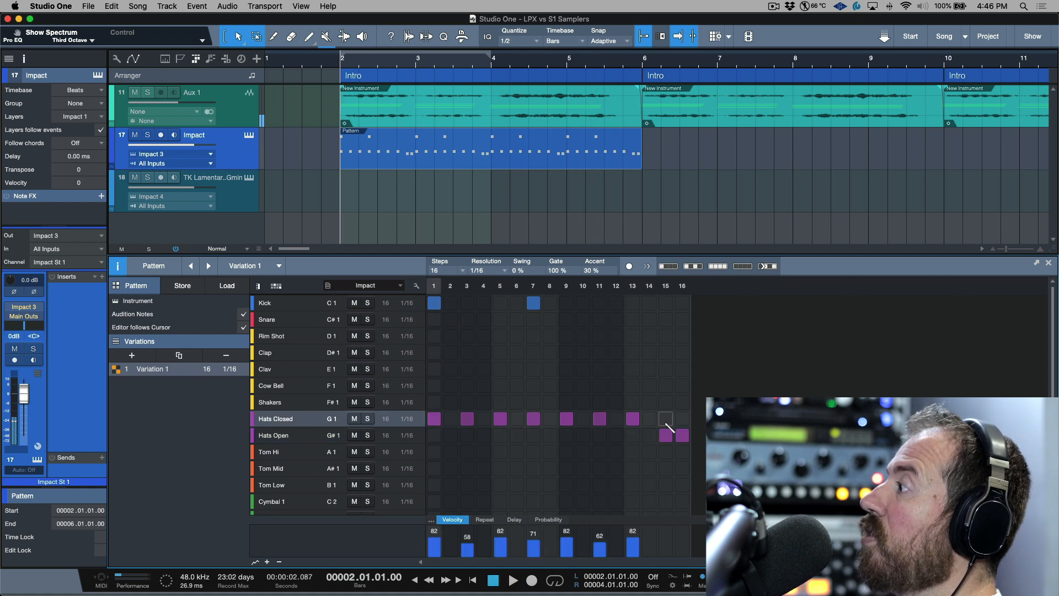
click(683, 435)
key(space)
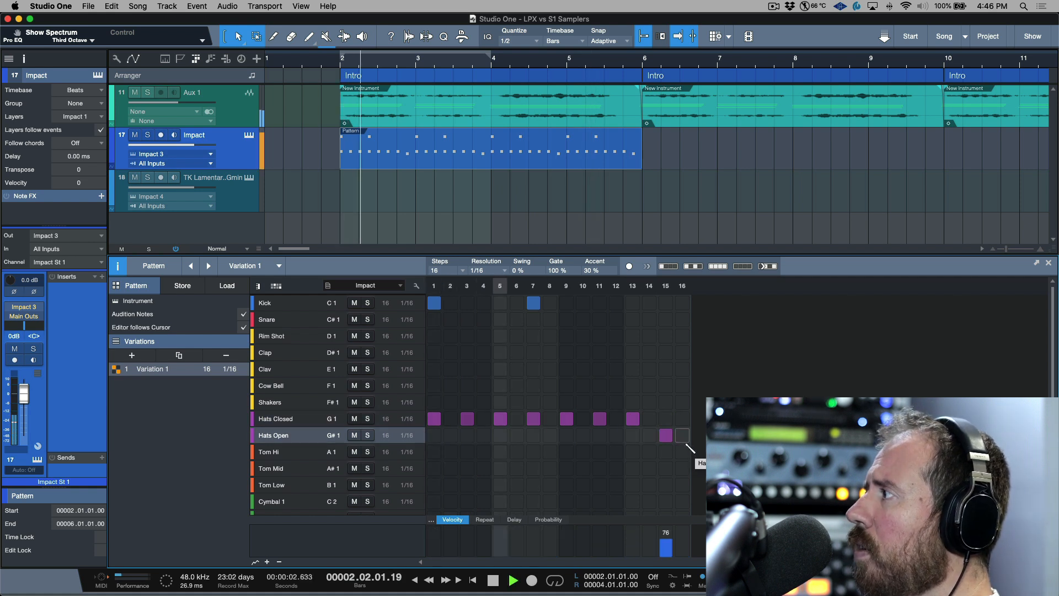
key(space)
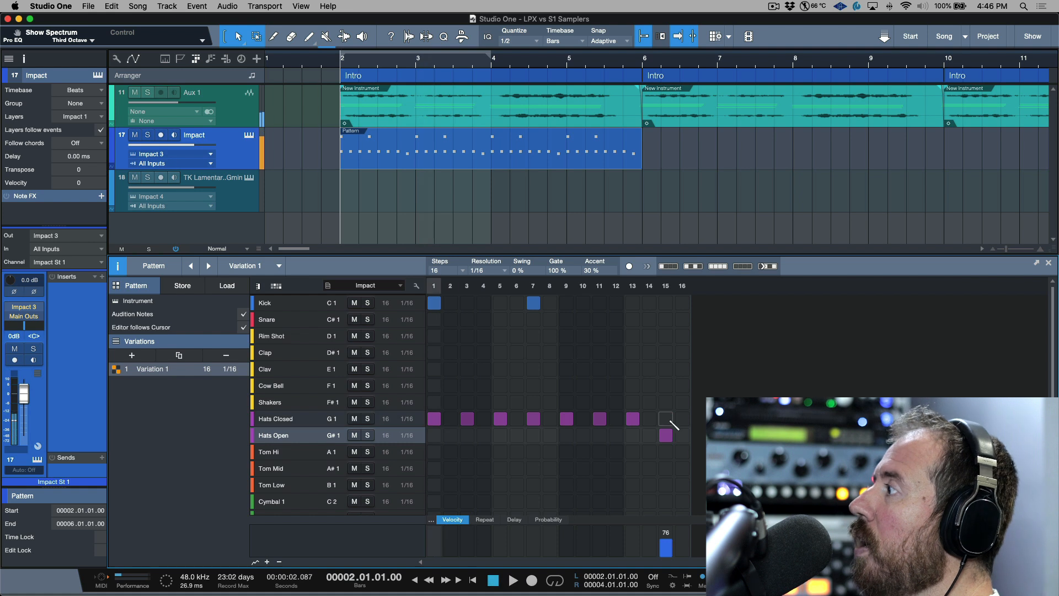
Restore the Hats Closed hit on step 15 and play the pattern with both hats together.
click(668, 417)
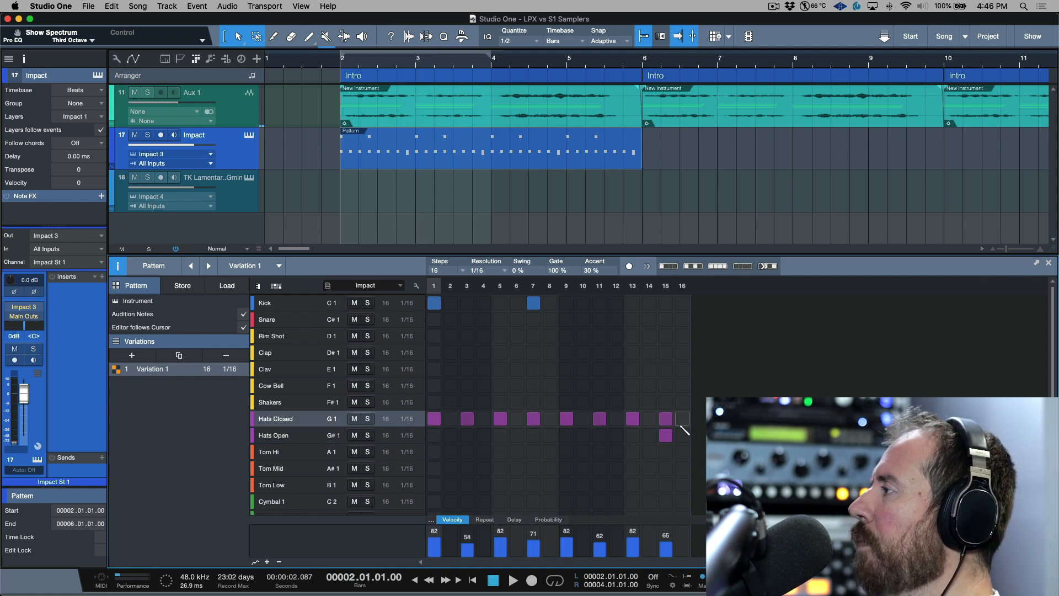
key(space)
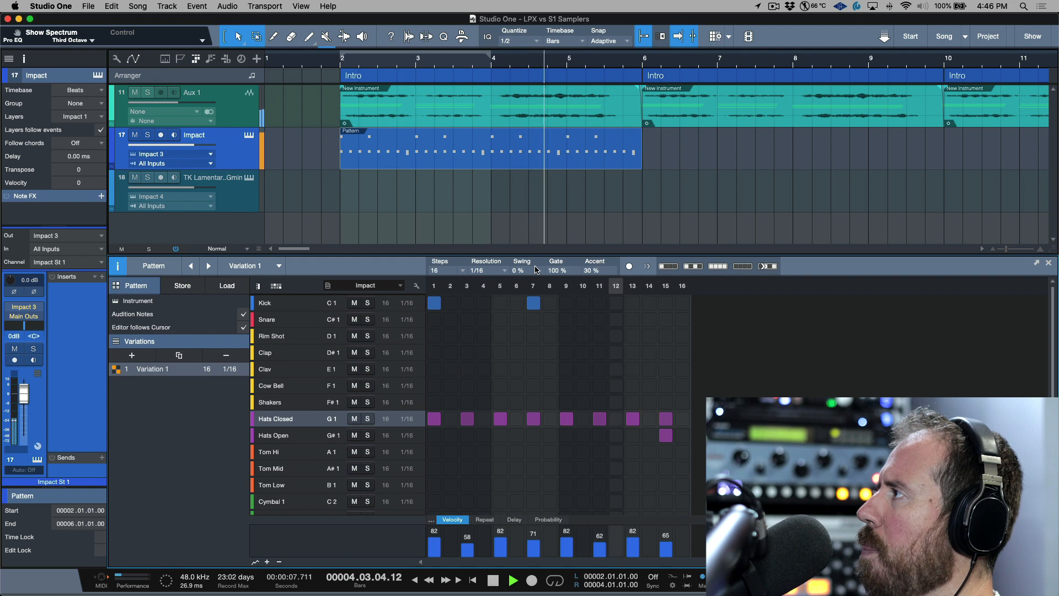
key(space)
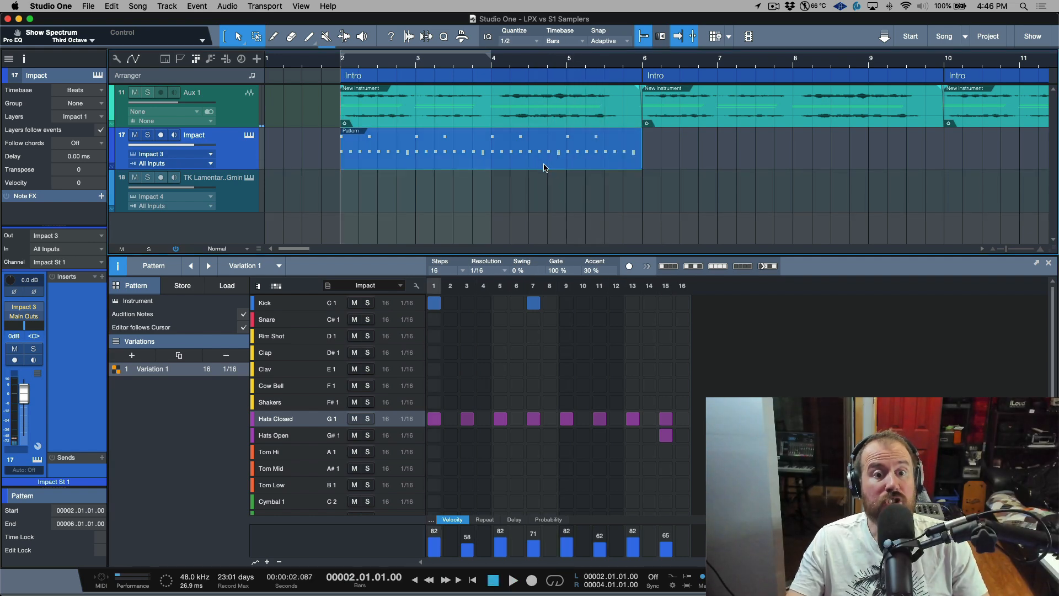
Duplicate the Impact pattern clip to bar 6 and give the copy a duplicate of Variation 1 as Variation 2.
key(d)
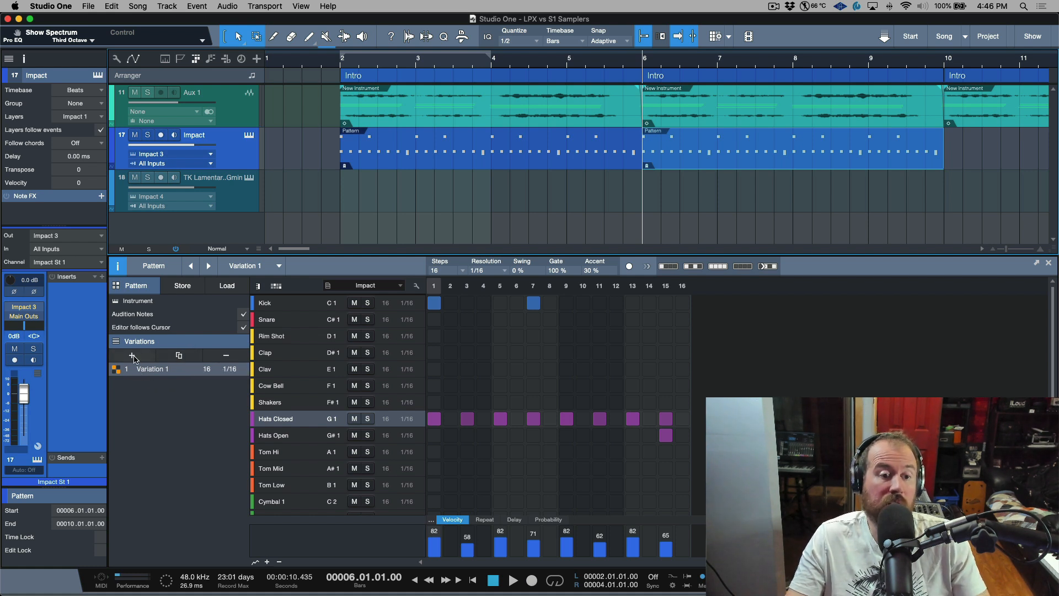
click(179, 356)
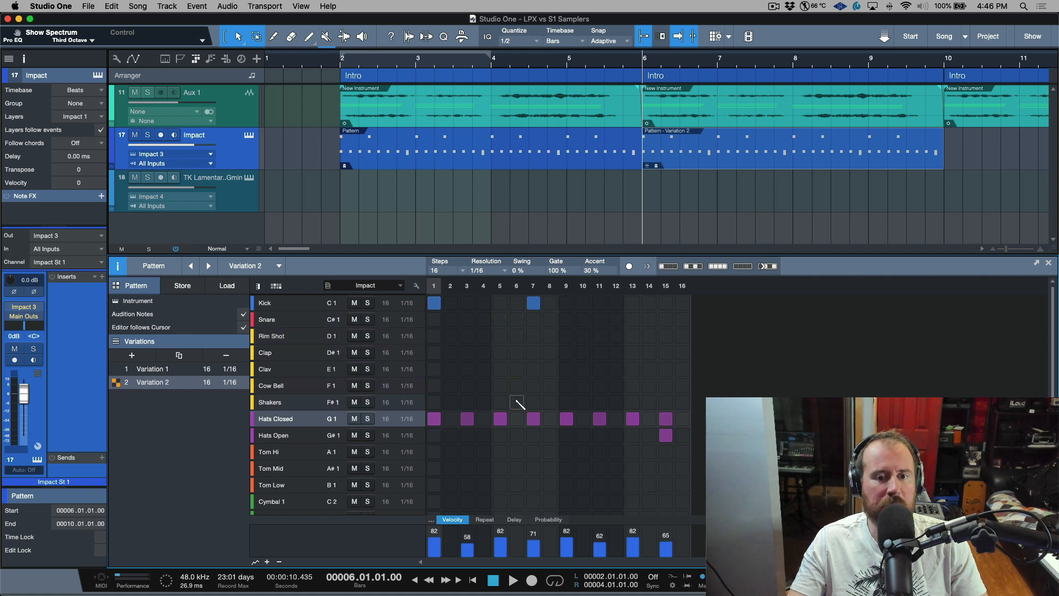
Add Snare hits on steps 5 and 13 of Variation 2 during playback.
key(space)
click(501, 320)
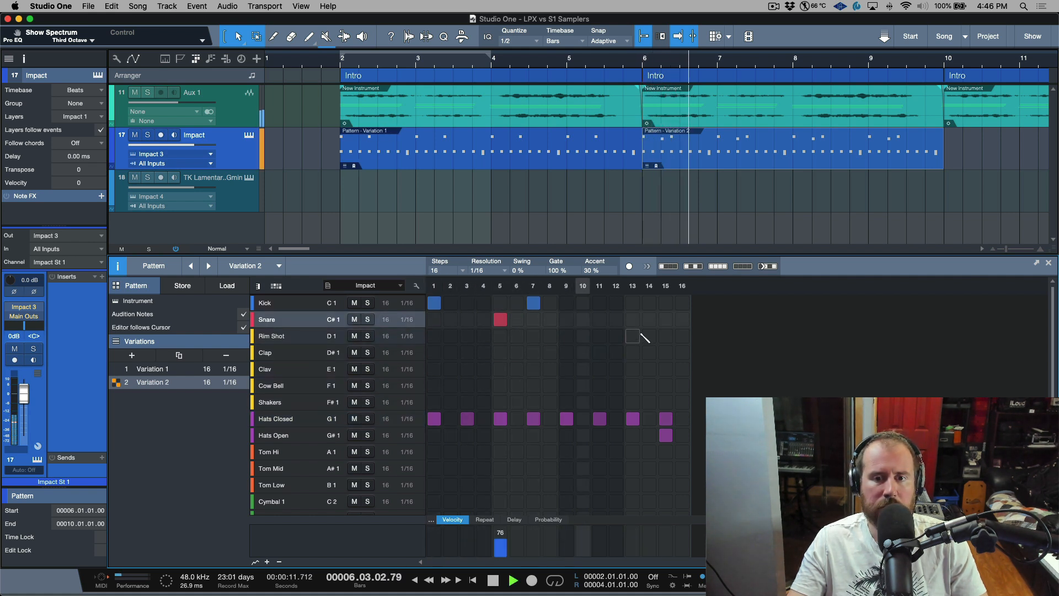
click(633, 320)
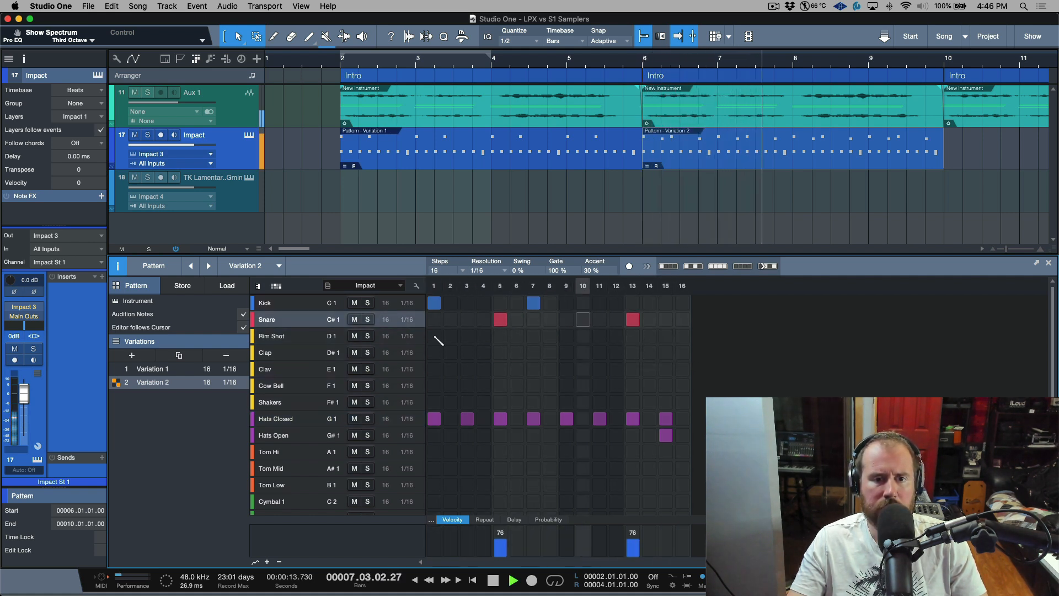
key(space)
Open the Impact instrument, lower the Snare pad's gain to -7.3 dB during playback and close the instrument.
click(115, 301)
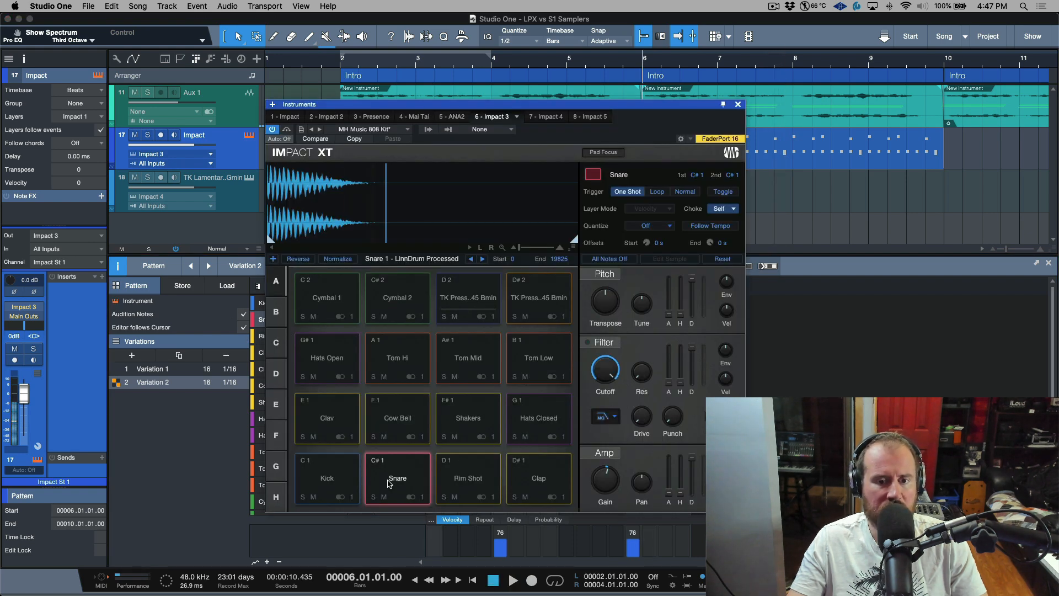
key(space)
drag(611, 485, 611, 489)
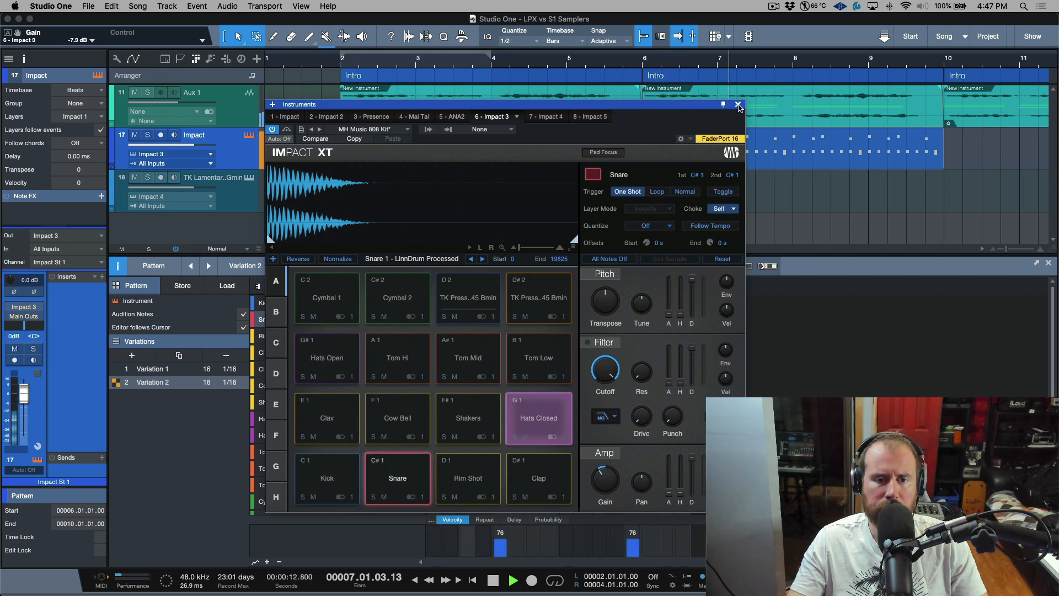
click(738, 104)
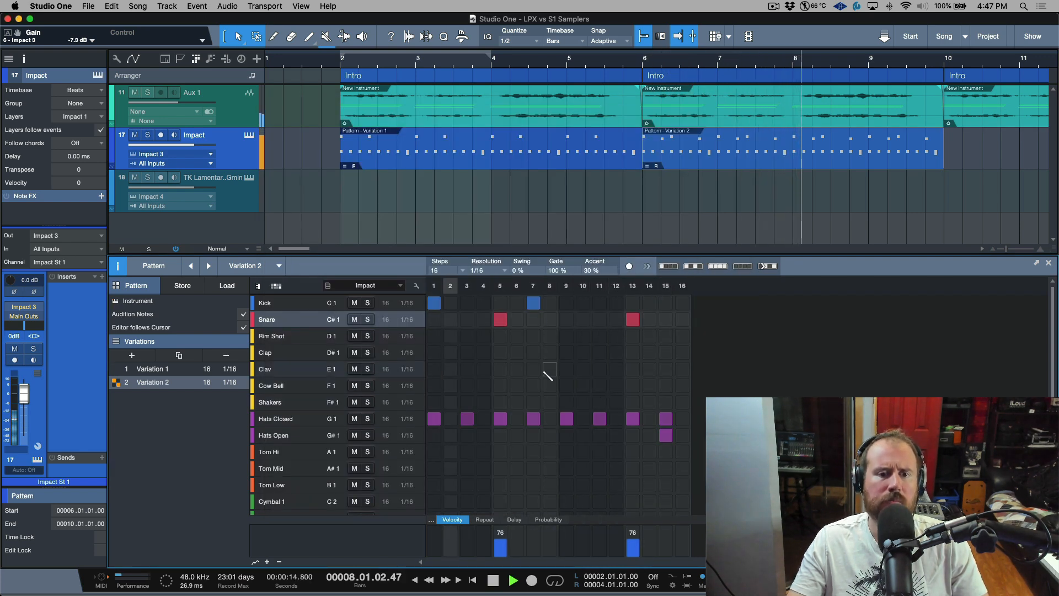
key(space)
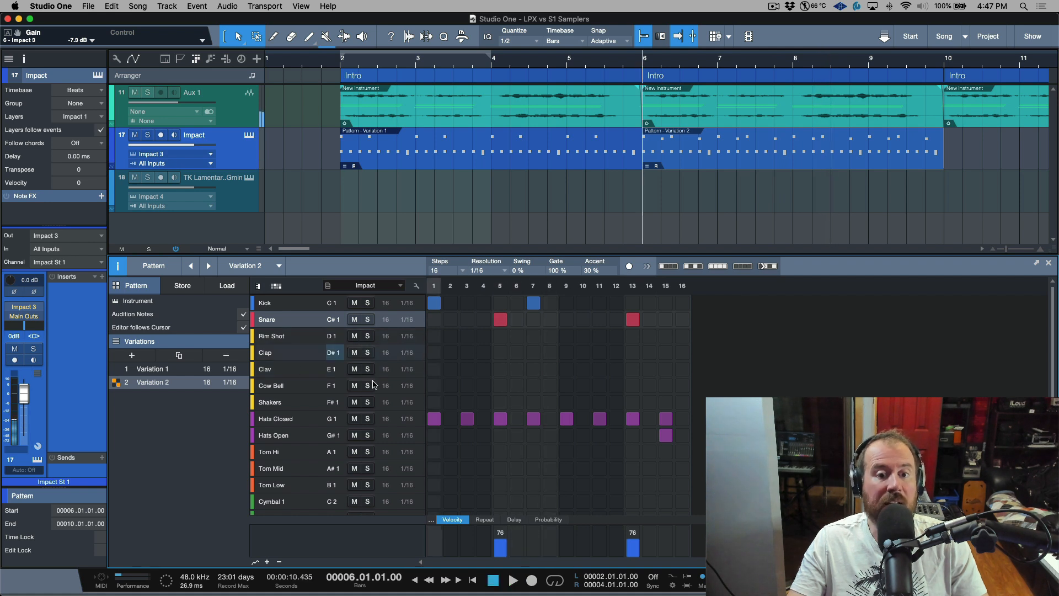
Add Clap hits on steps 5 and 13 of Variation 2 and play the pattern.
click(501, 353)
click(633, 353)
key(space)
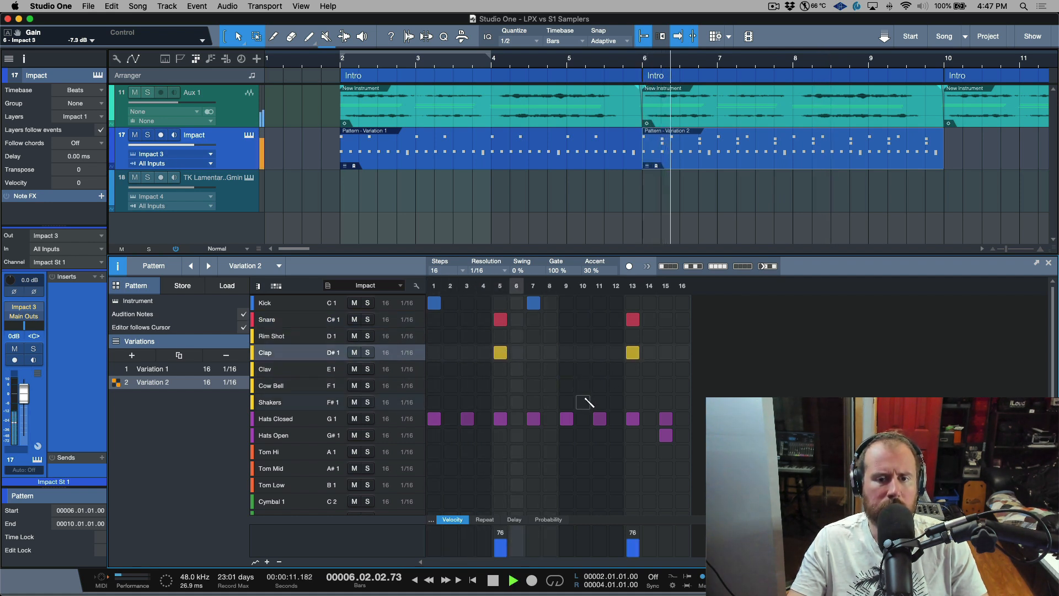
key(space)
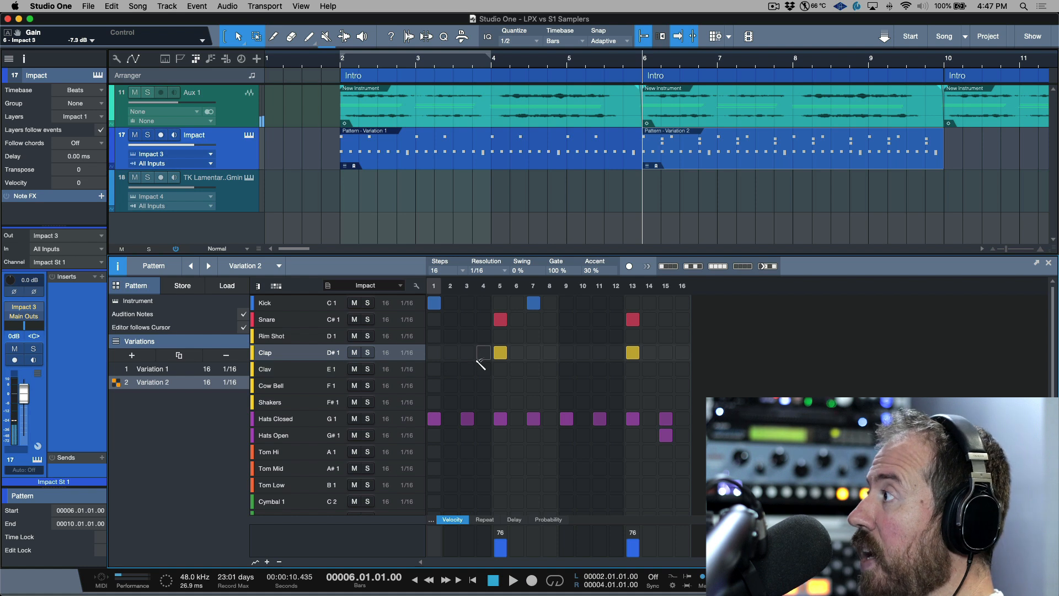
Undo the Clap hits on steps 5 and 13 of Variation 2 and copy the whole pattern.
key(super+z)
key(super+z)
click(308, 325)
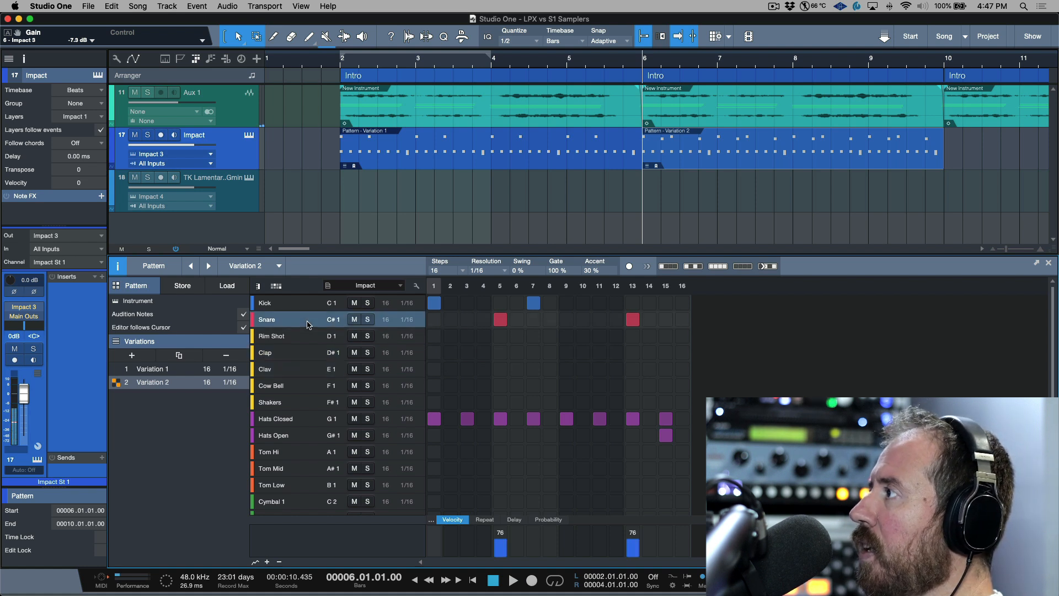
right_click(313, 324)
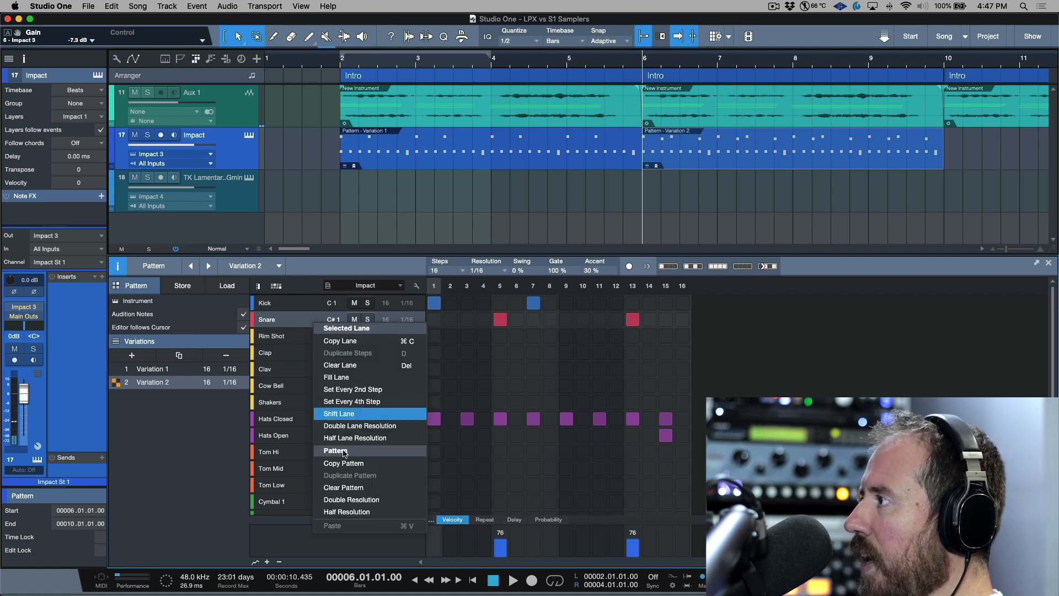
click(354, 464)
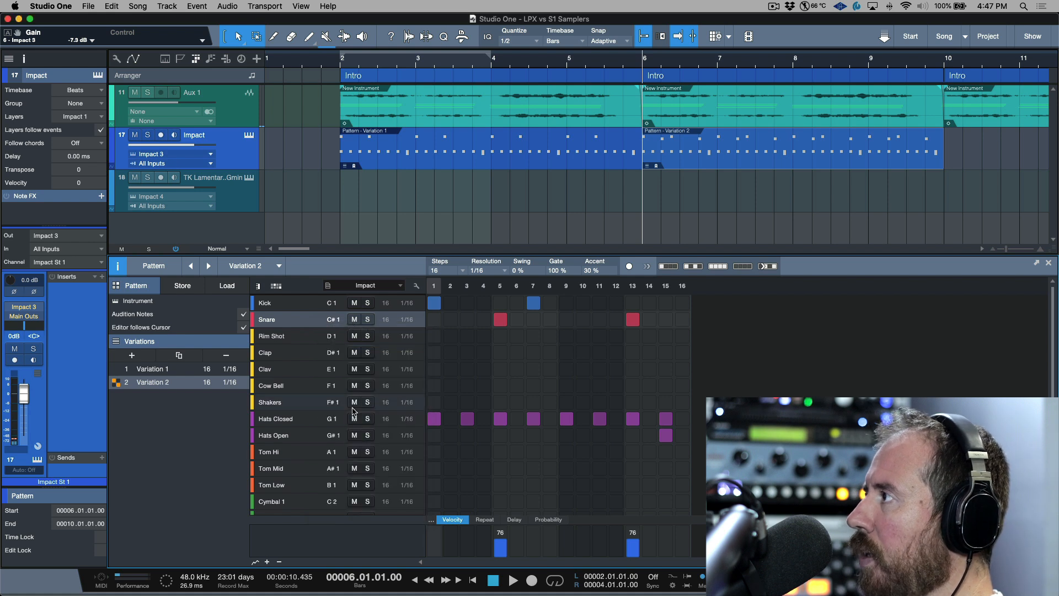
Copy the Snare lane of Variation 2, paste it onto the Clap lane and play the result briefly.
right_click(311, 324)
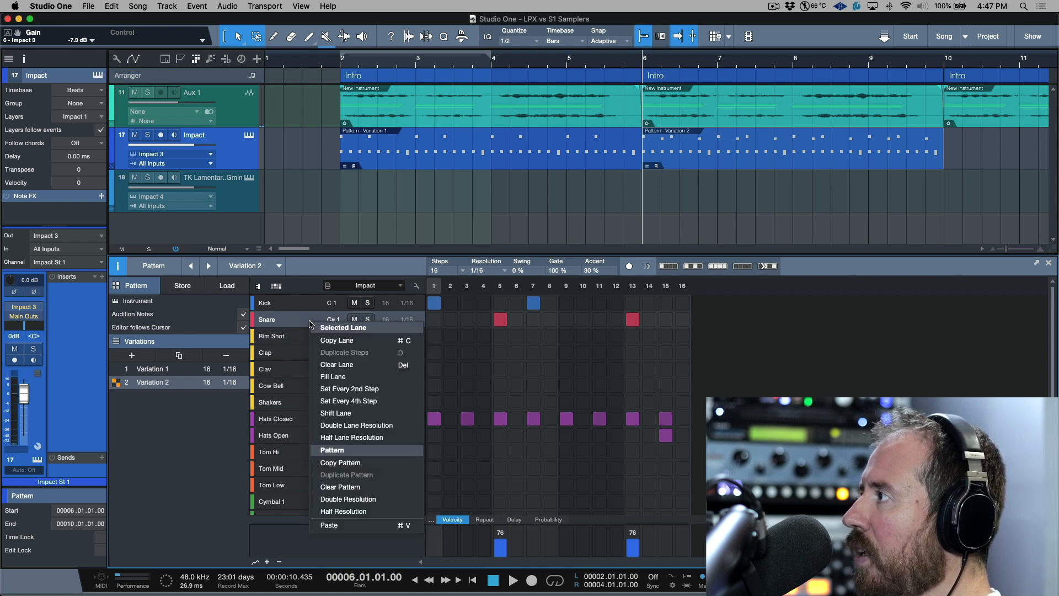
click(342, 341)
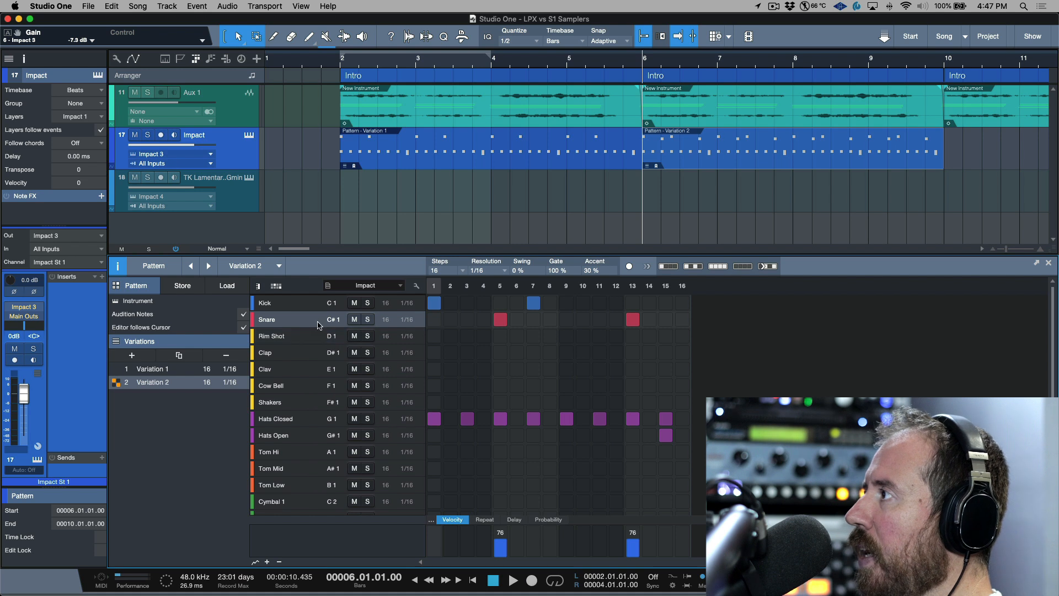
click(302, 354)
right_click(304, 358)
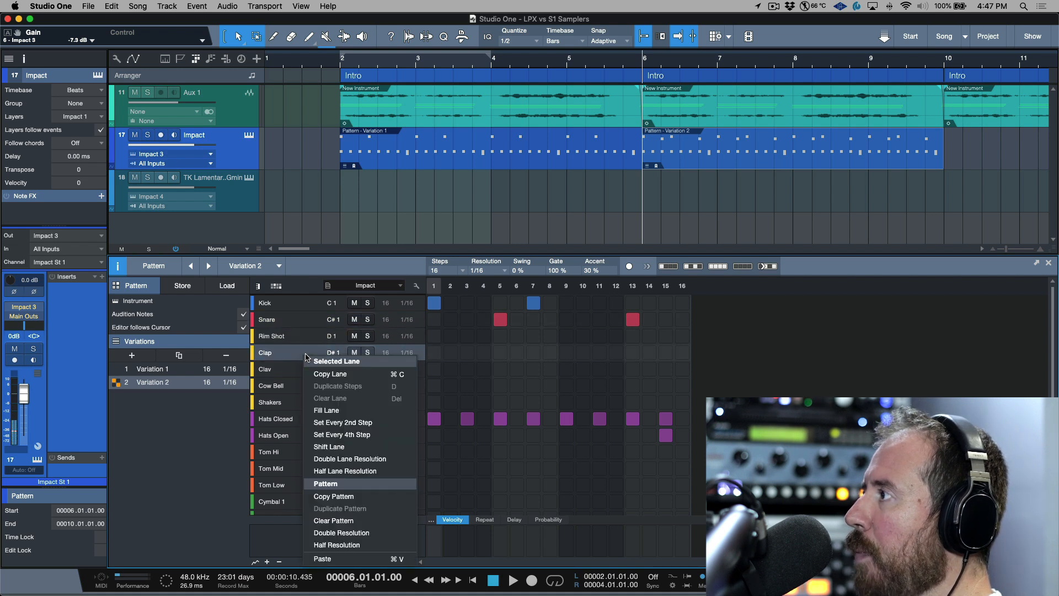
click(385, 559)
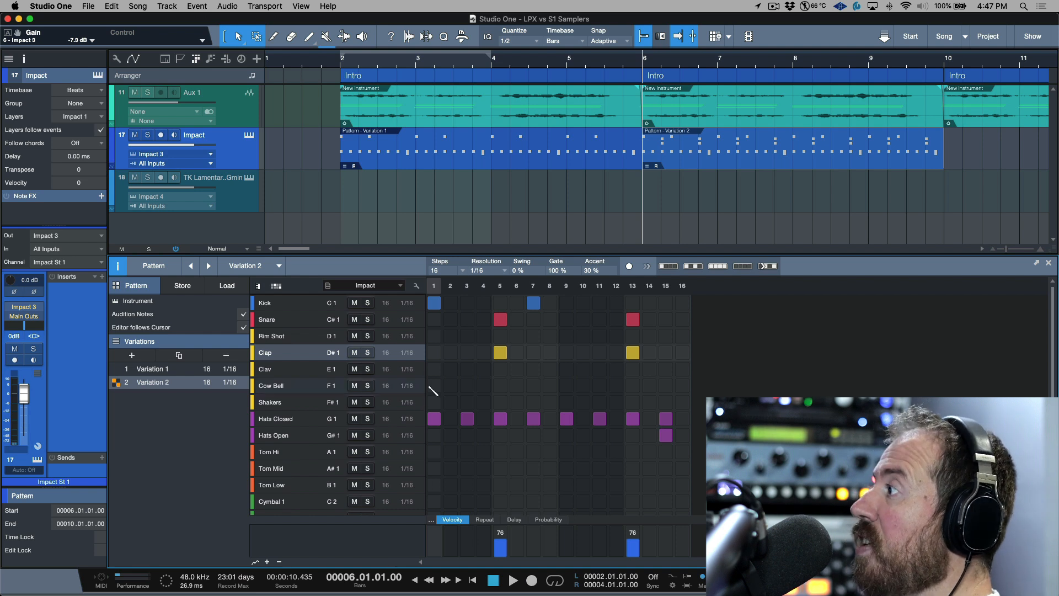
key(space)
key(space)
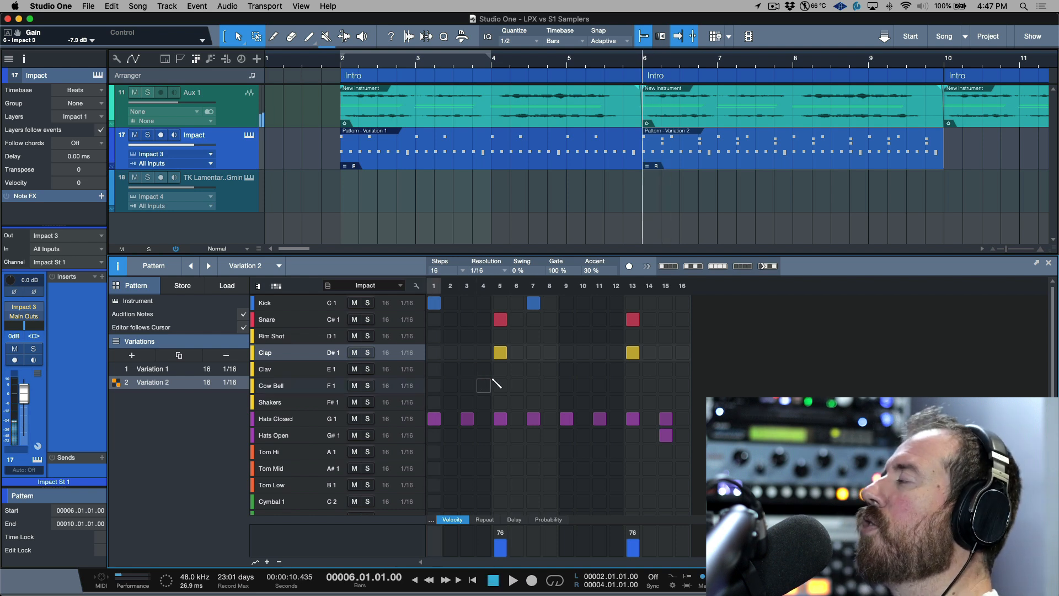
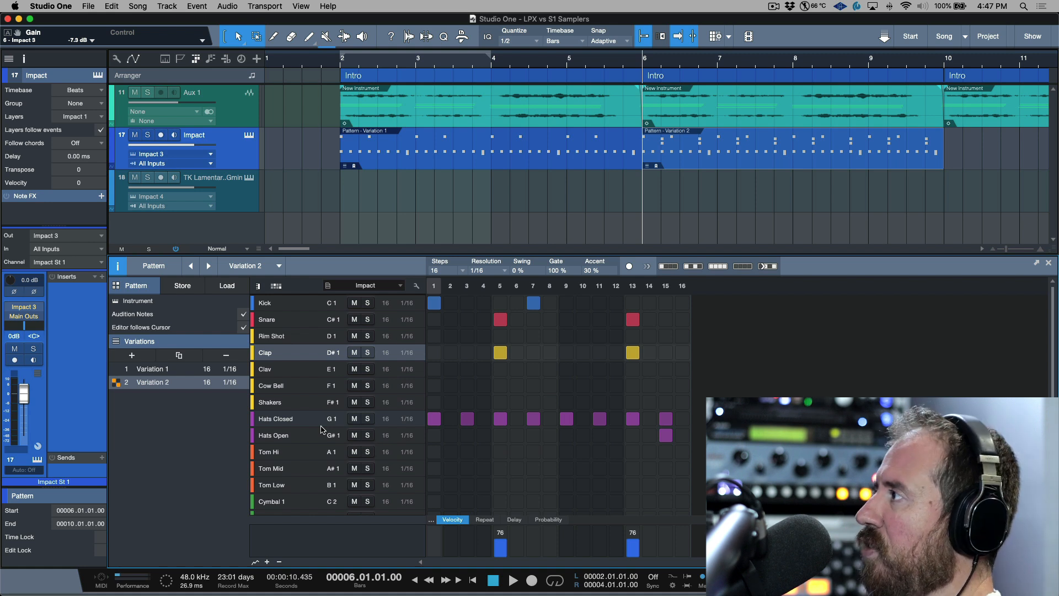
Play the Variation 2 clip on the Impact track and duplicate it twice, to bars 10 and 14.
key(space)
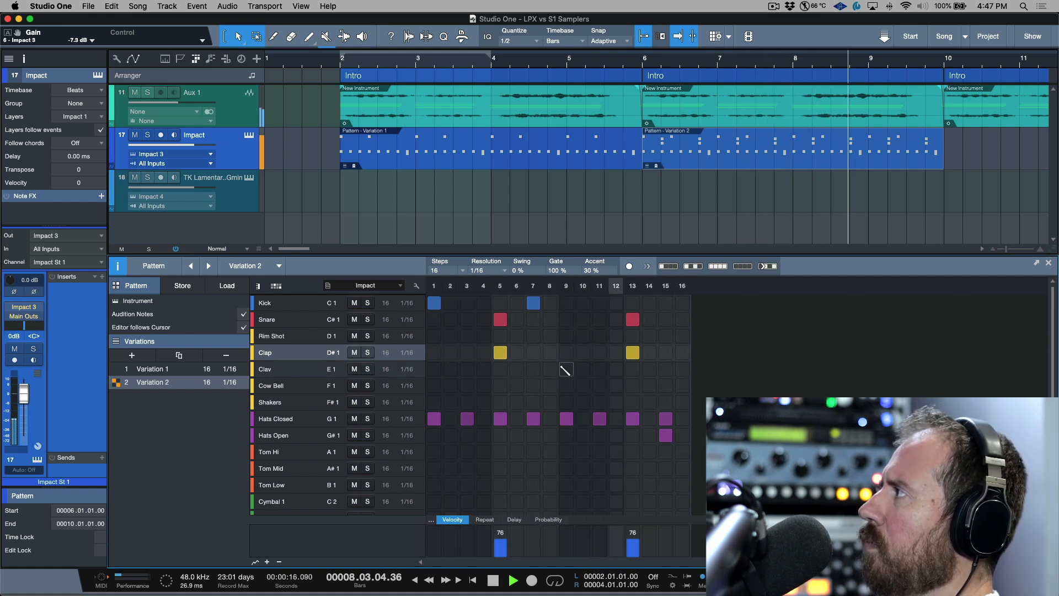
scroll(675, 226, right, 5)
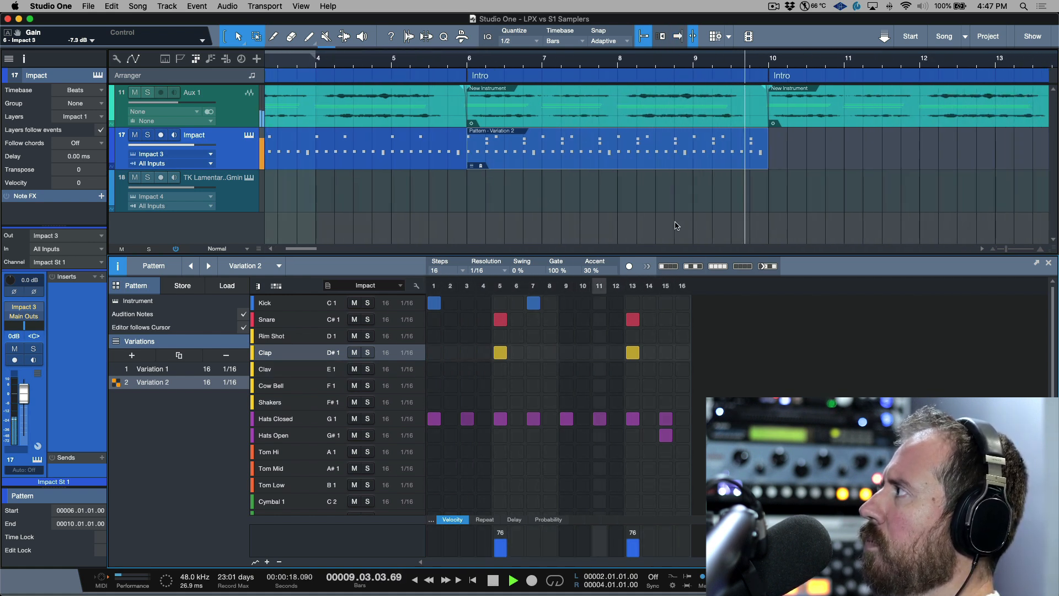
key(space)
drag(808, 170, 733, 166)
key(d)
key(d)
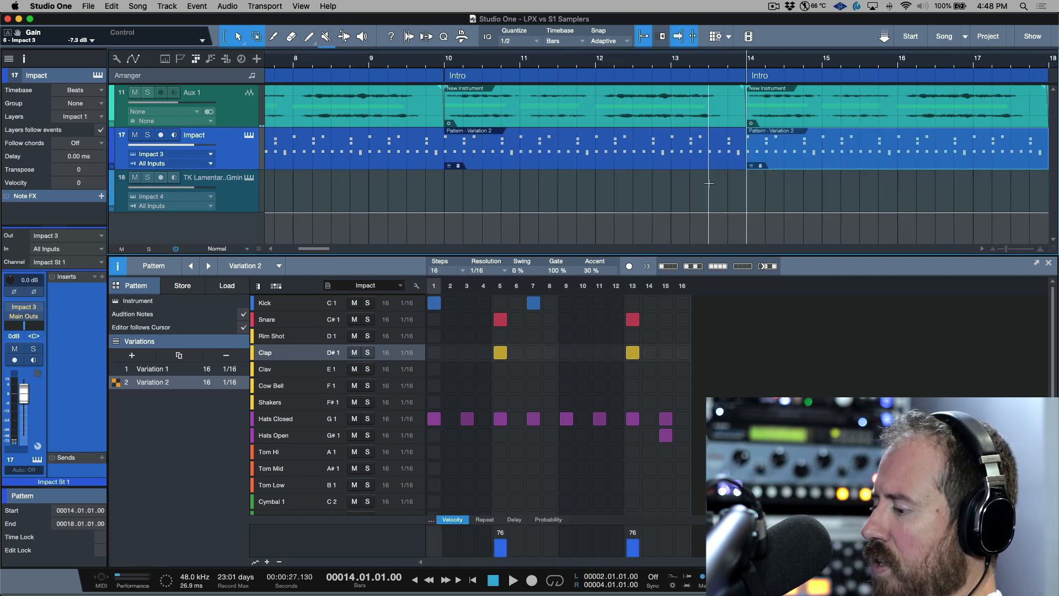
key(w)
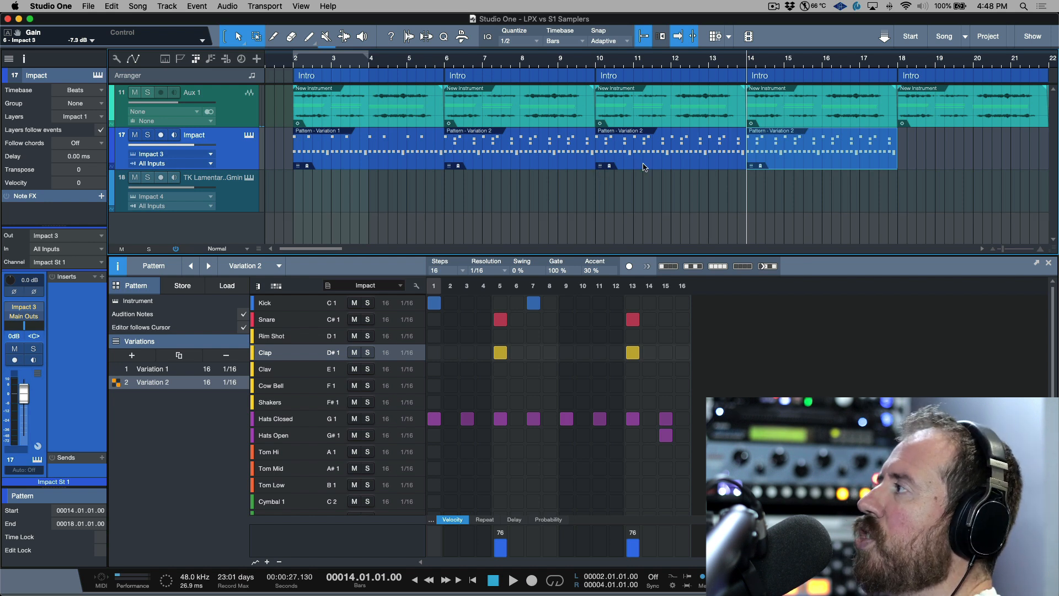
Switch the Impact pattern clip at bar 10 to Variation 1.
click(751, 167)
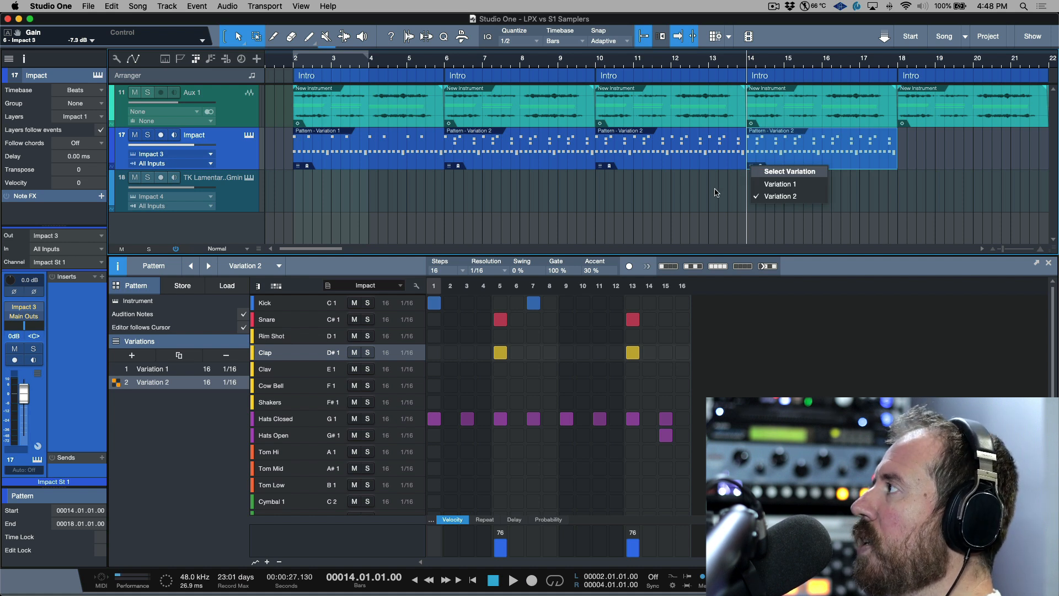
click(601, 167)
click(600, 167)
click(618, 184)
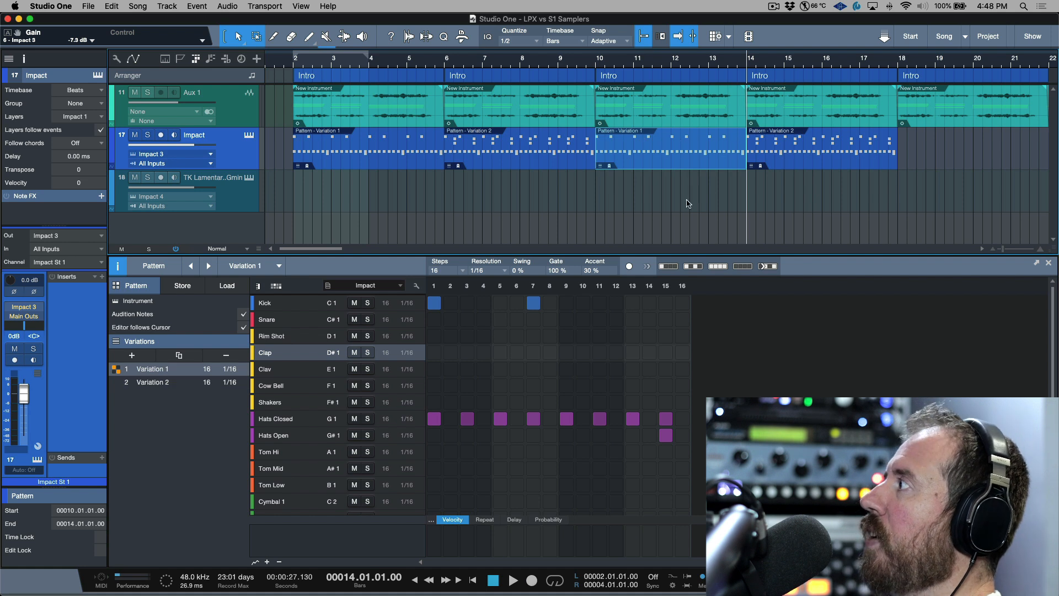
Give the Impact clip at bar 14 a duplicate of Variation 2 as Variation 3 and play it.
click(784, 160)
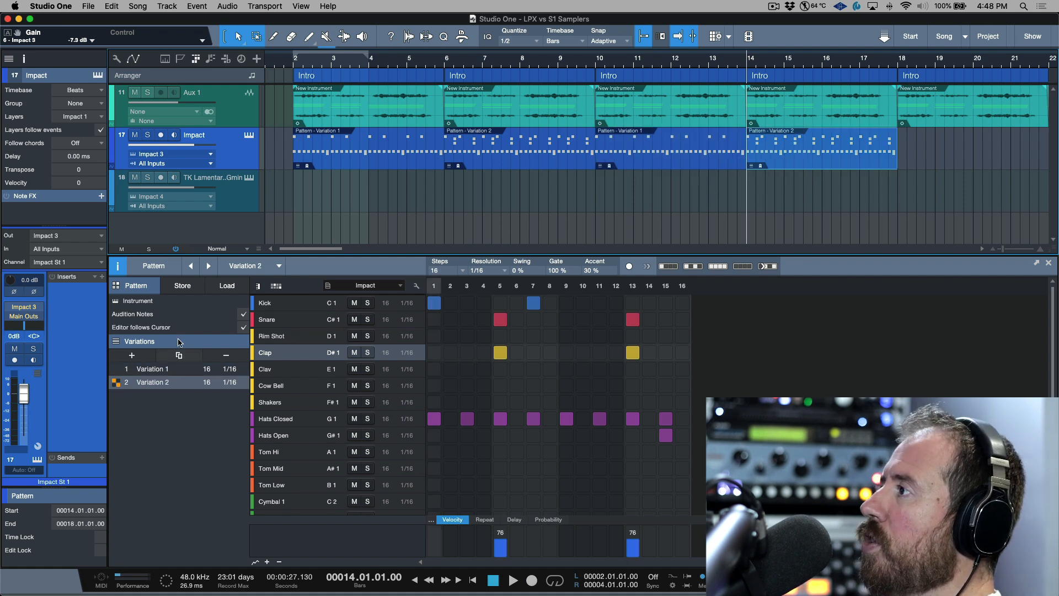
click(179, 355)
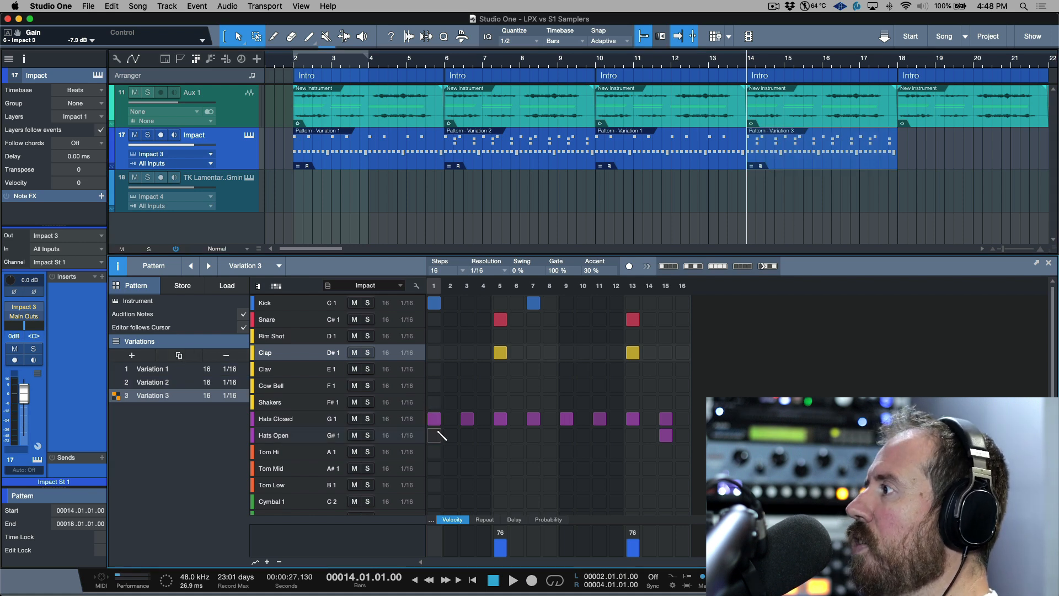
key(space)
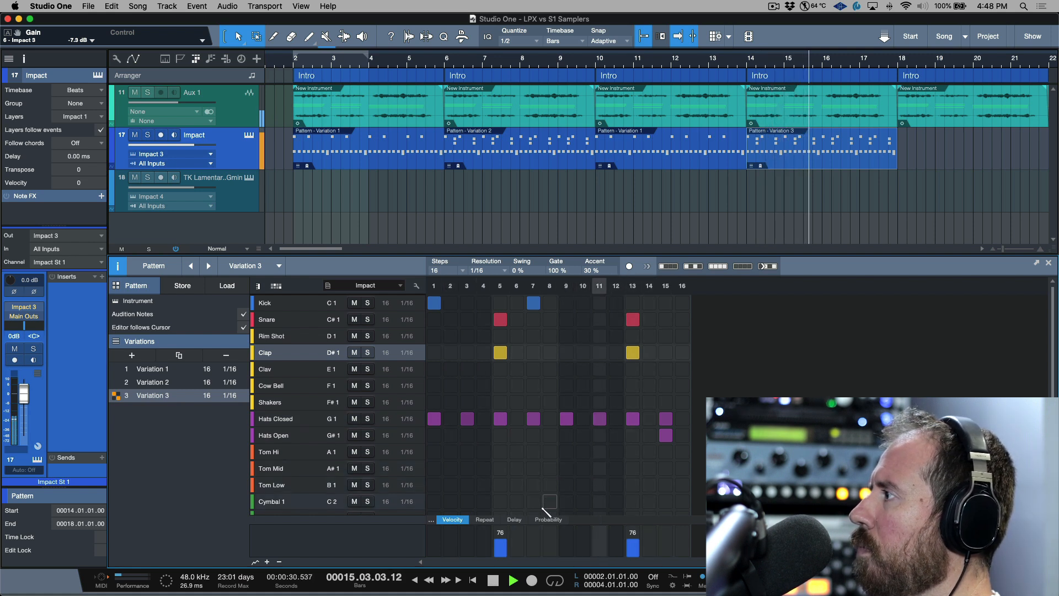
key(space)
Try Tom hits in Variation 3, settling on Tom Hi at steps 5 and 7, and play the pattern after each change.
click(500, 452)
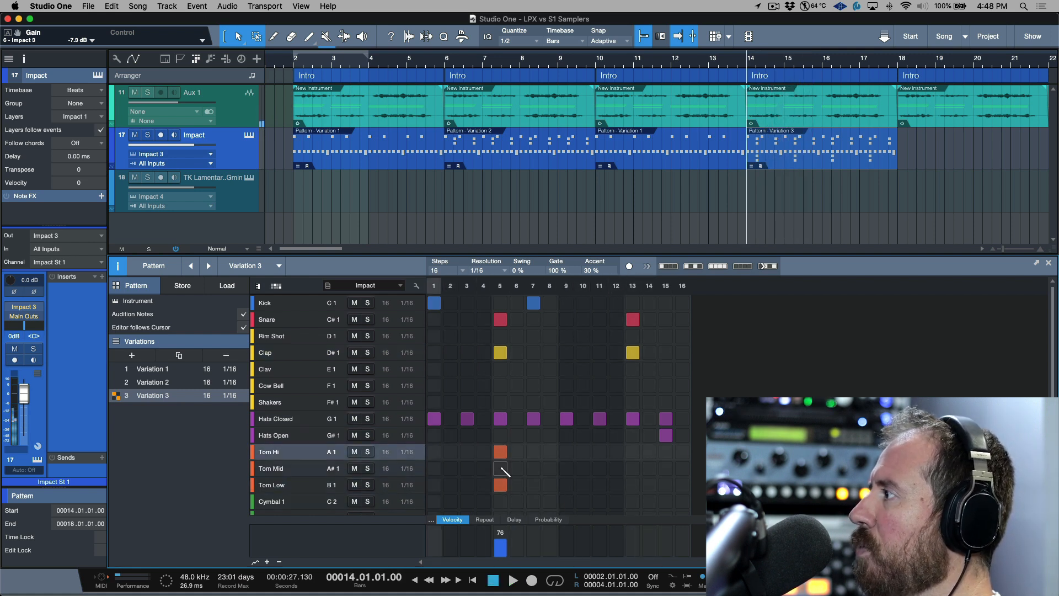
key(space)
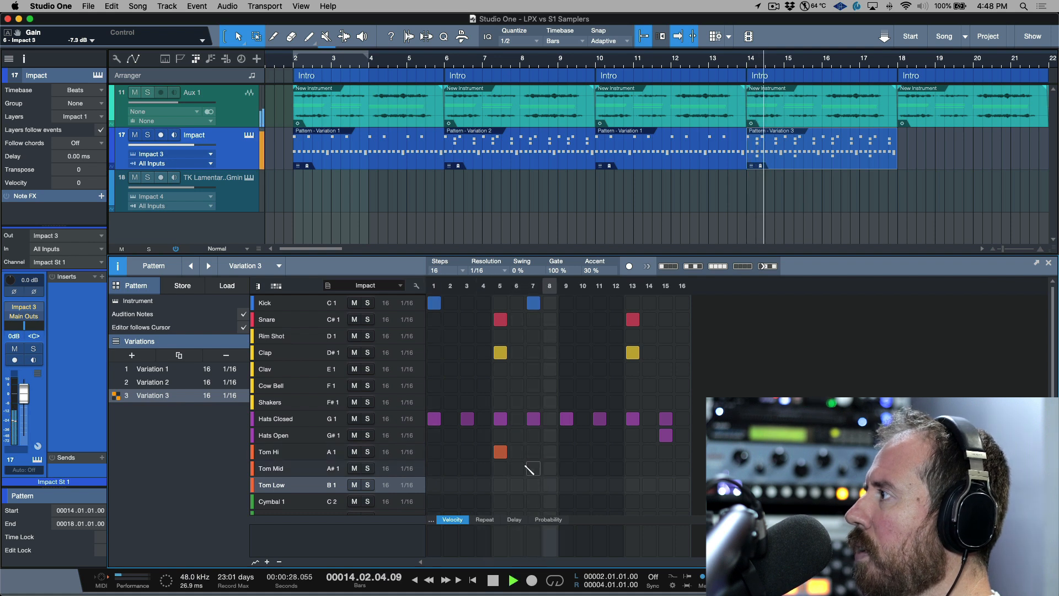
key(space)
drag(502, 450, 516, 452)
key(space)
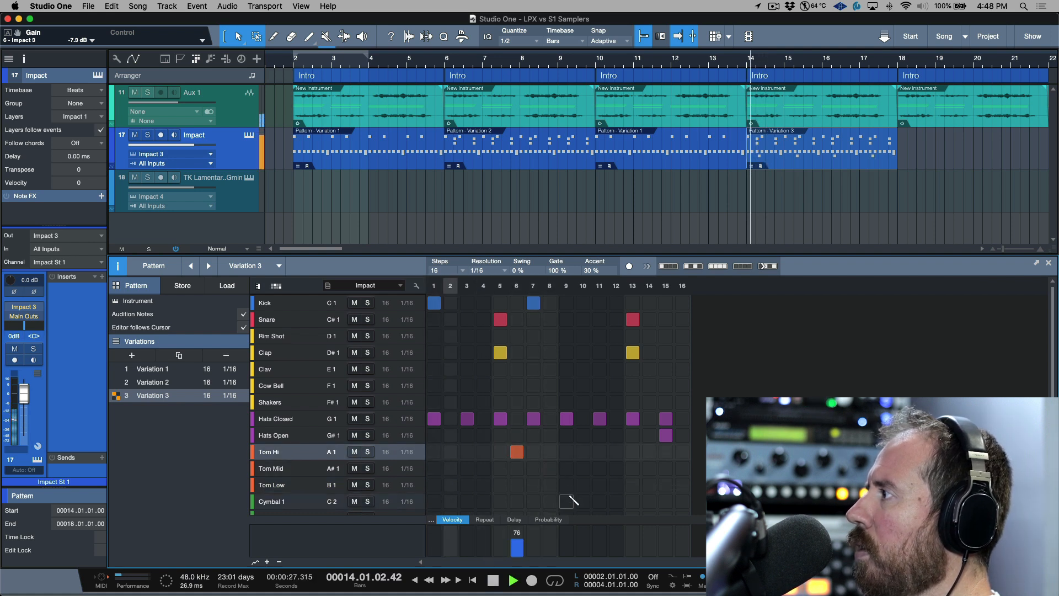
key(space)
click(499, 452)
click(517, 452)
click(533, 452)
key(space)
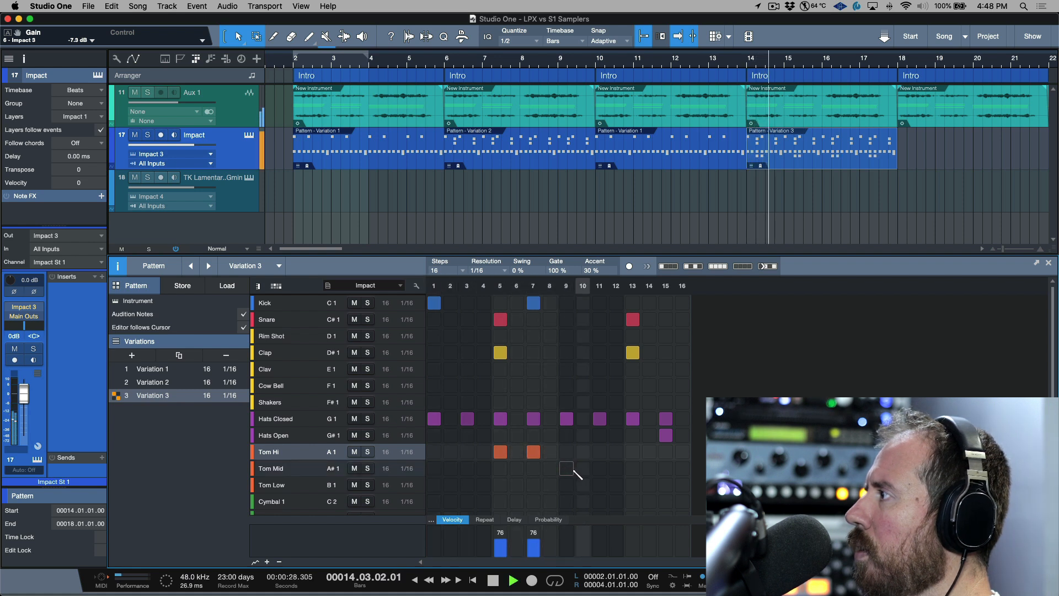
Try a Tom Mid hit on step 9 and a Tom Low hit on step 13 of Variation 3 and play the pattern.
key(space)
click(566, 469)
click(632, 485)
key(space)
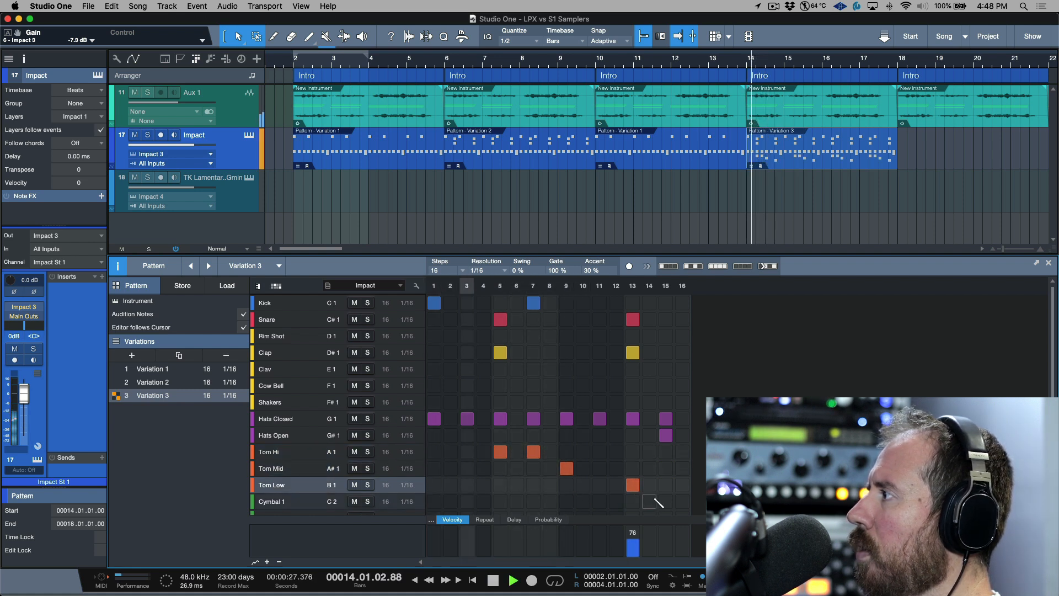
key(space)
Remove all the Tom Low, Tom Mid and Tom Hi hits from Variation 3.
click(633, 485)
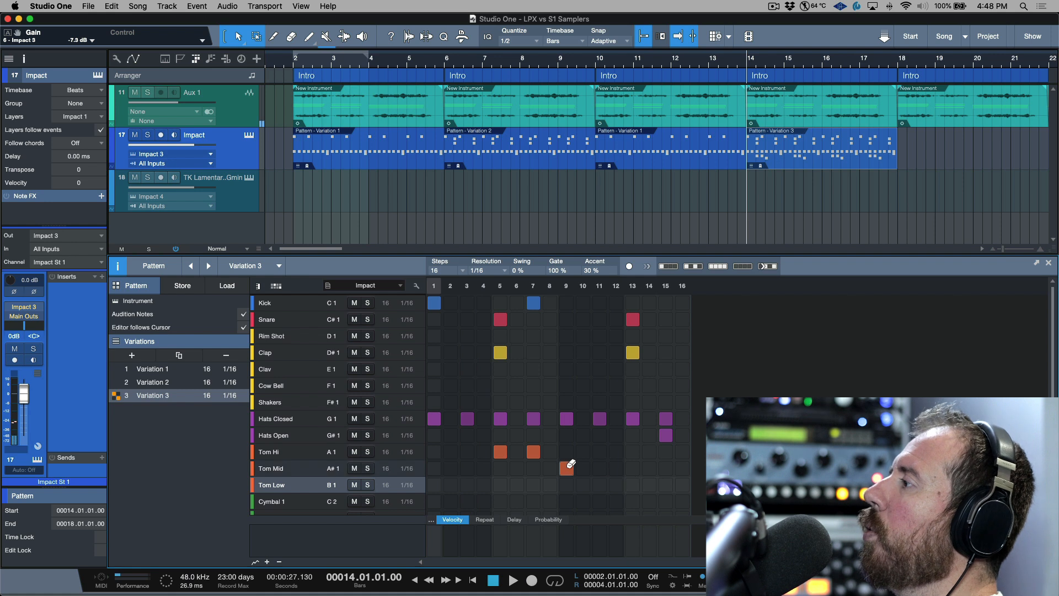
click(566, 468)
click(533, 451)
click(501, 451)
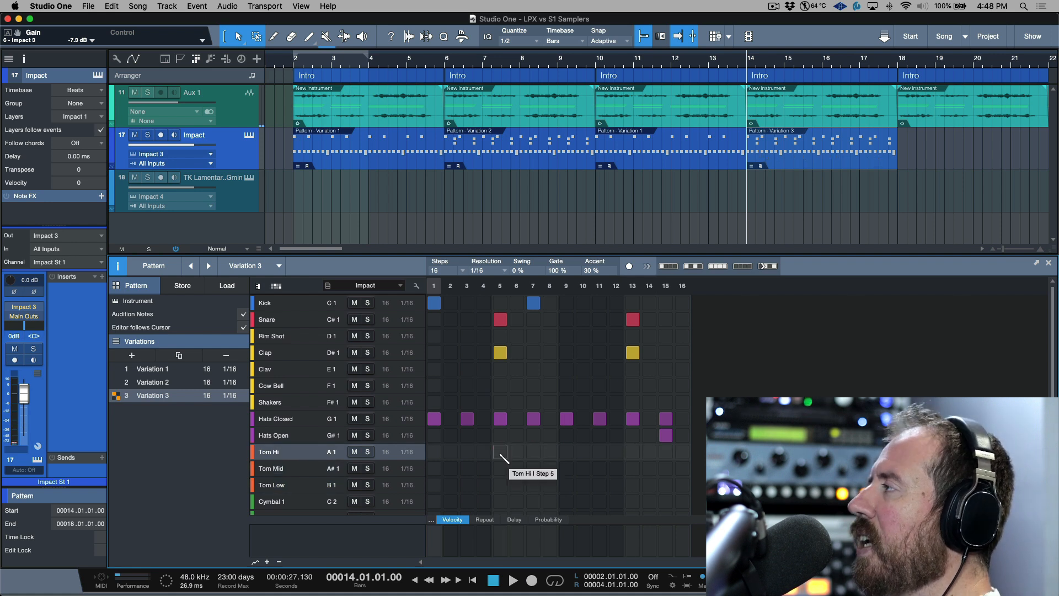
Record-enable the Impact track and select the Kick lane of Variation 3.
click(826, 158)
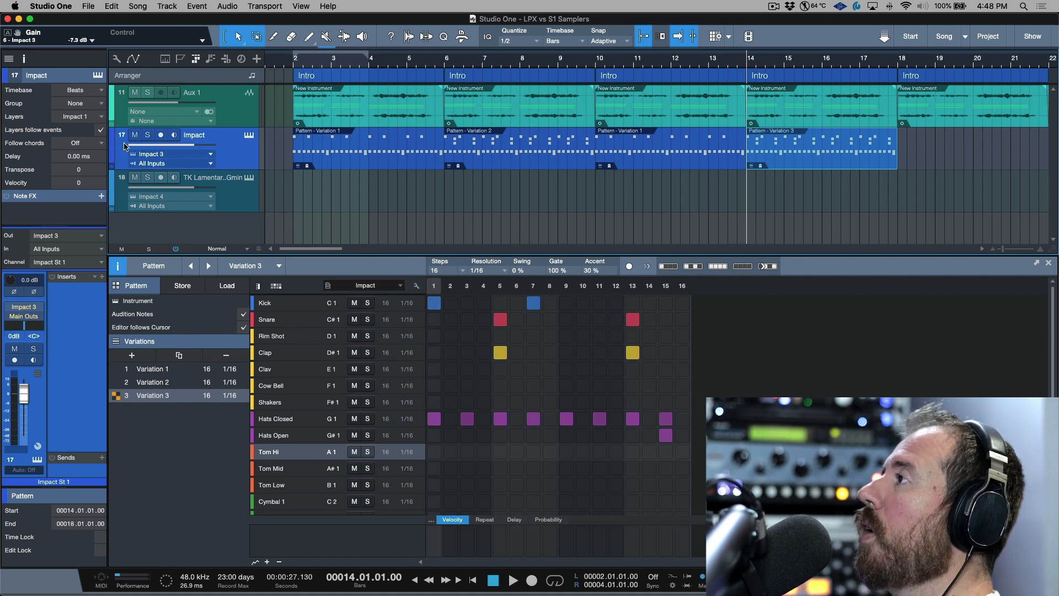
click(161, 136)
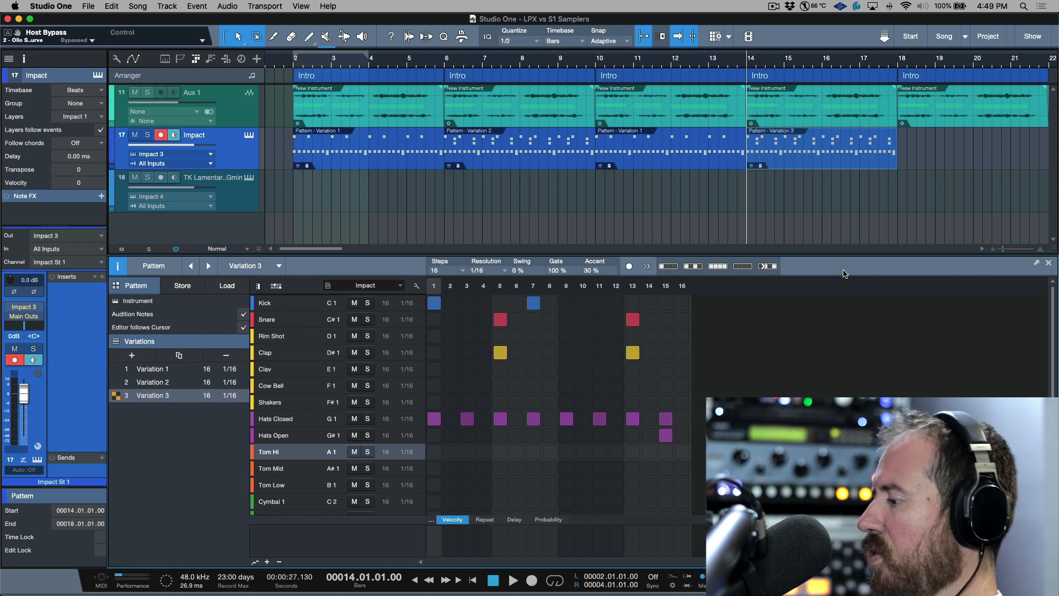
key(Up)
key(Up)
key(Up)
key(Up)
key(Up)
key(Up)
key(Up)
key(Up)
key(Up)
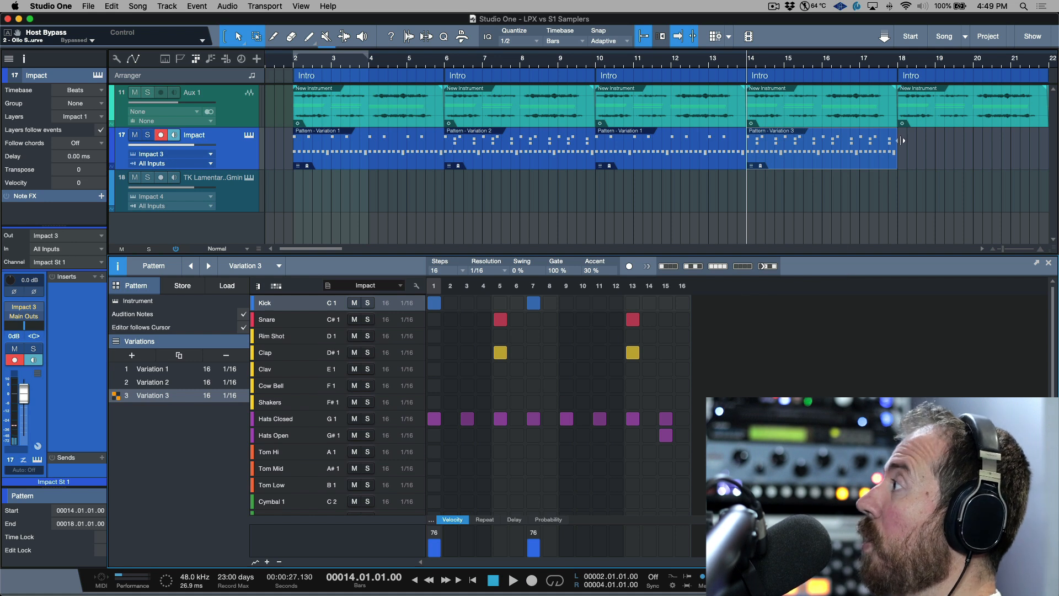
Loop the Variation 3 clip from bar 14 to bar 18 and play it.
click(864, 163)
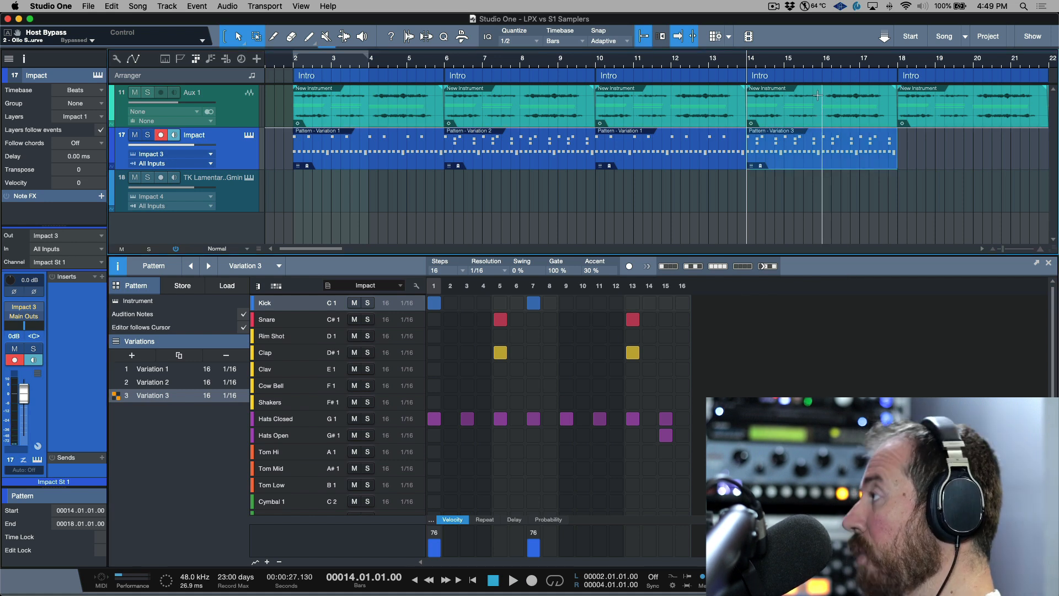
key(p)
key(slash)
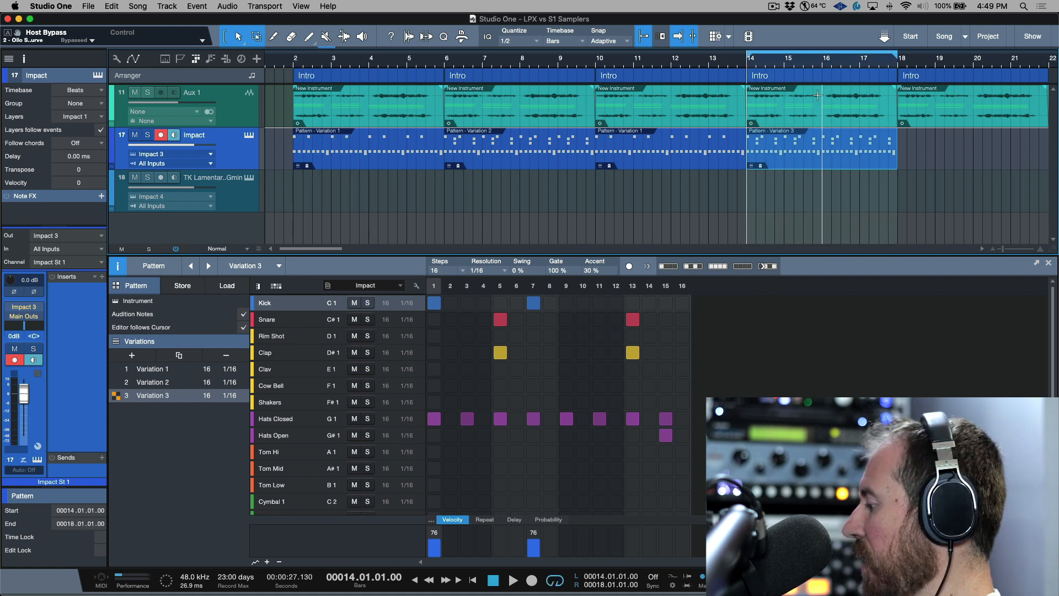
key(space)
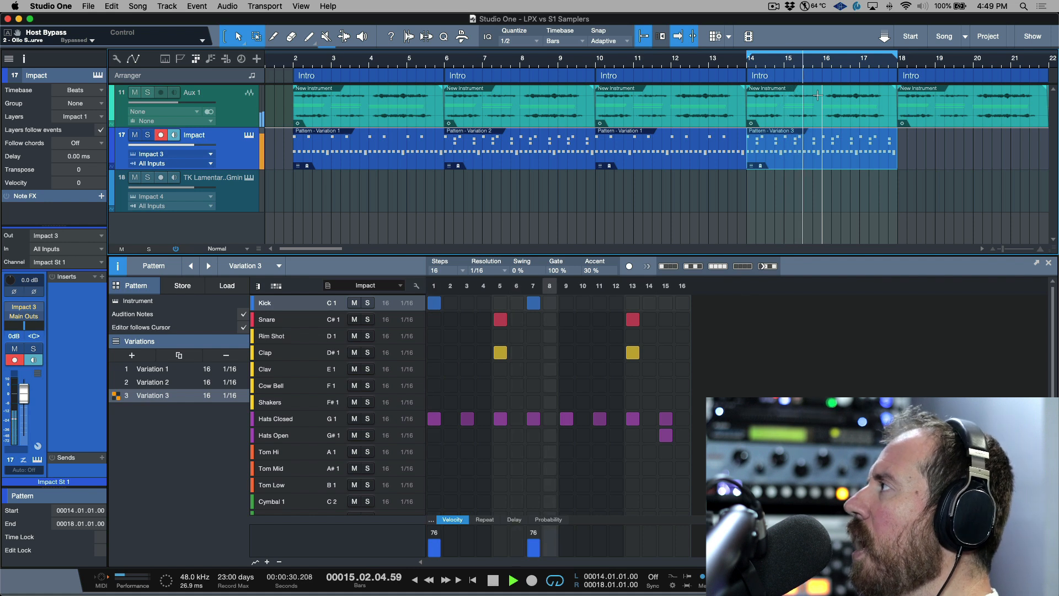
key(space)
Play a loop shortened to end at bar 15, restore its end to bar 18 and play it again.
drag(896, 59, 782, 82)
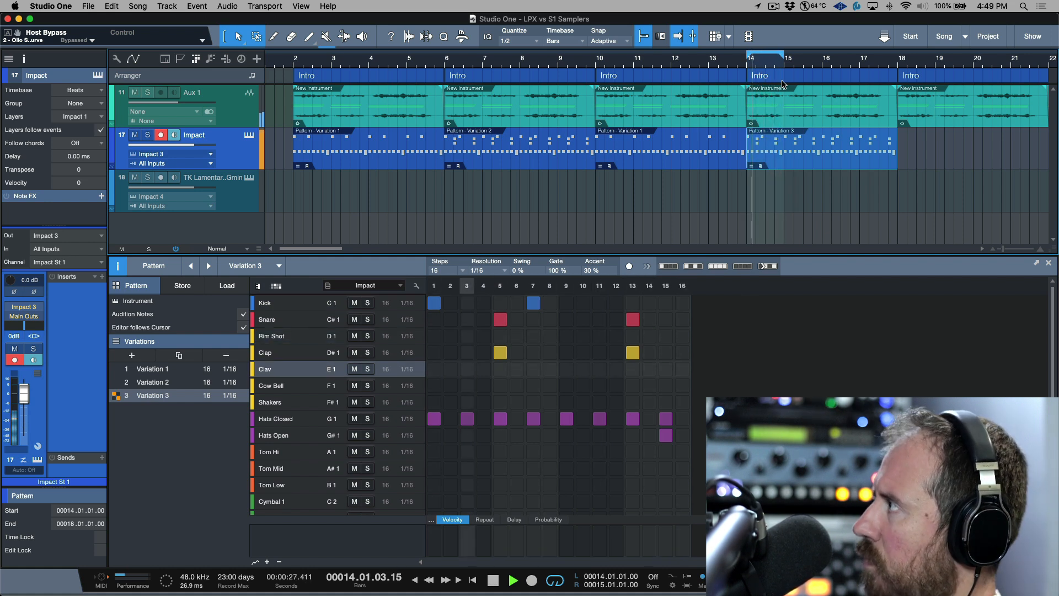
key(space)
drag(811, 66, 895, 76)
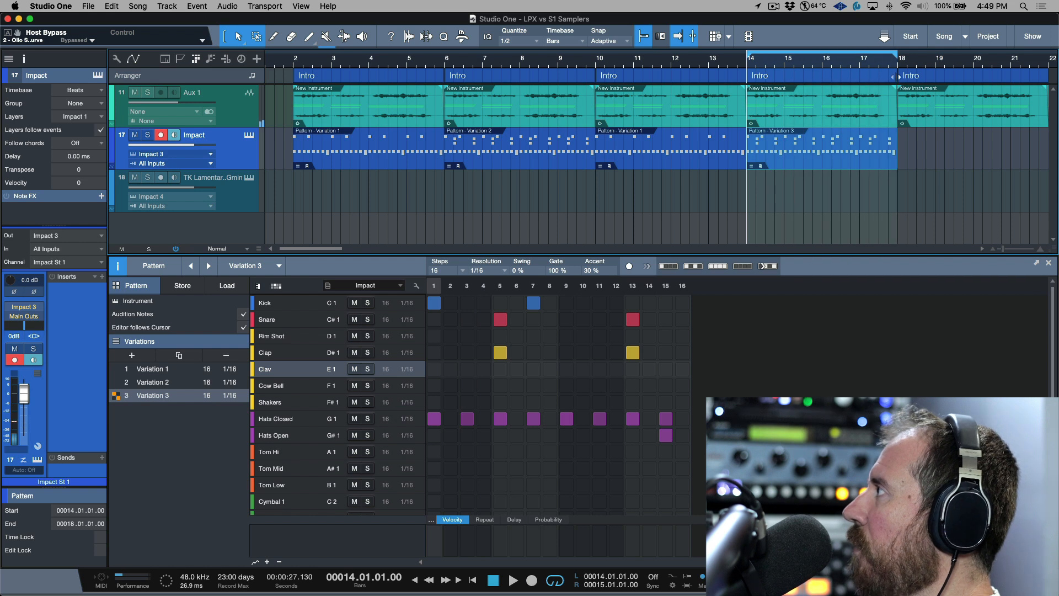
key(space)
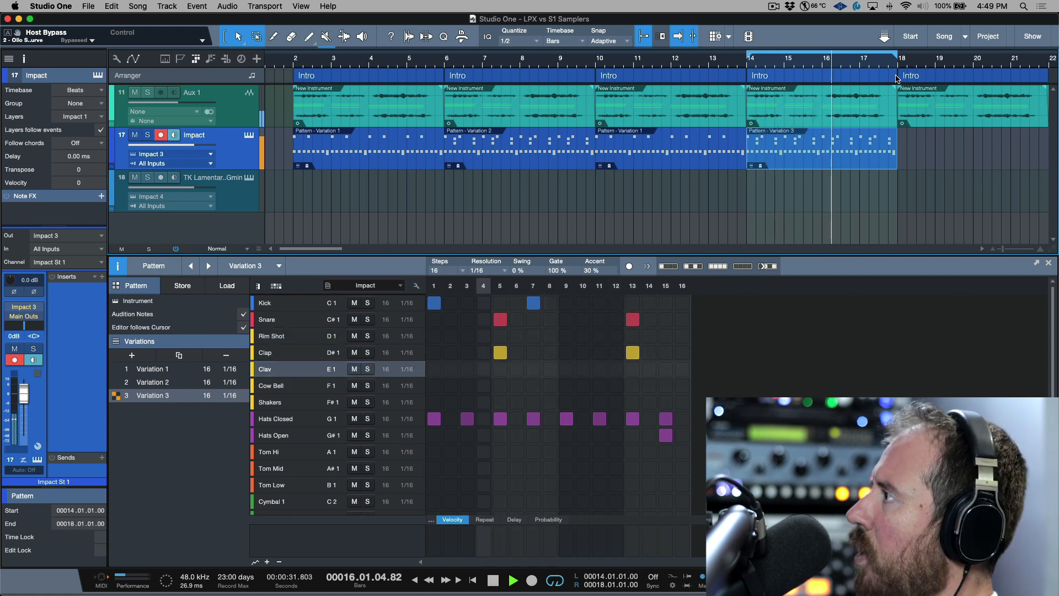
key(space)
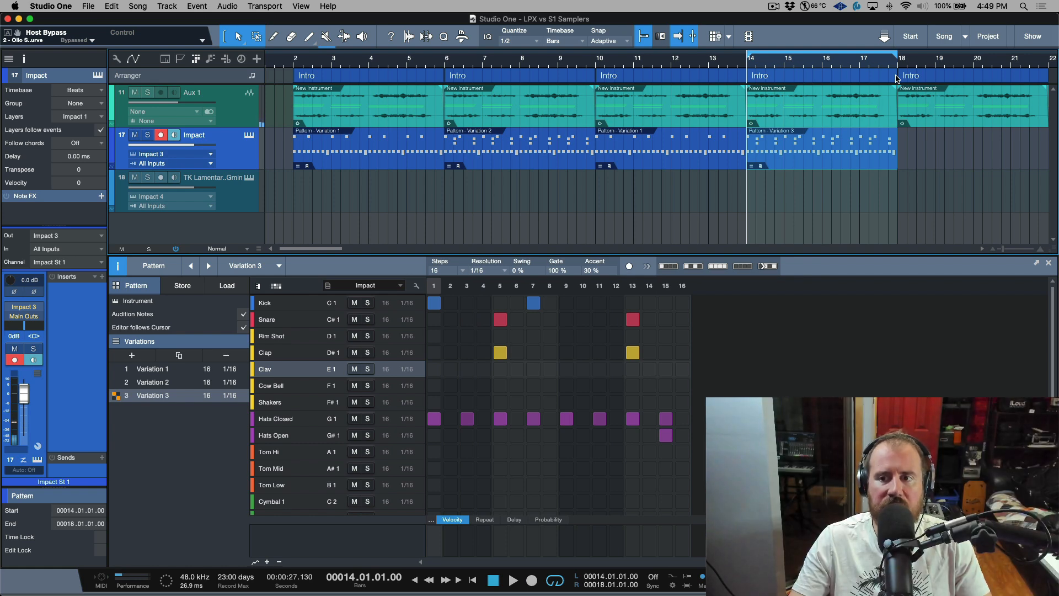
Record Clav hits on steps 1, 3 and 16 of Variation 3 and lower their velocities to 82, 71 and 76.
scroll(896, 78, right, 3)
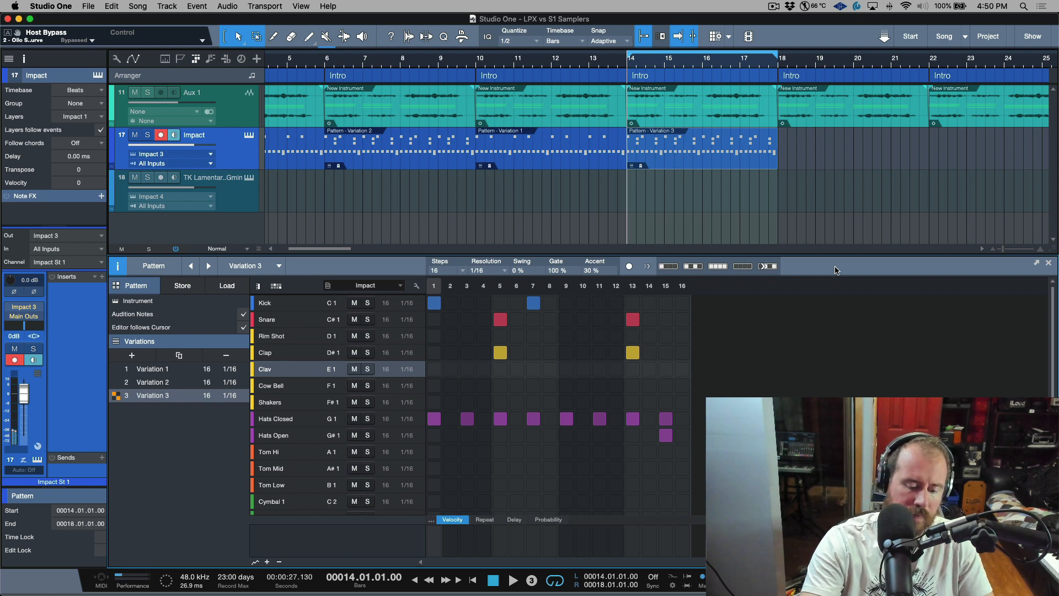
key(KP_Multiply)
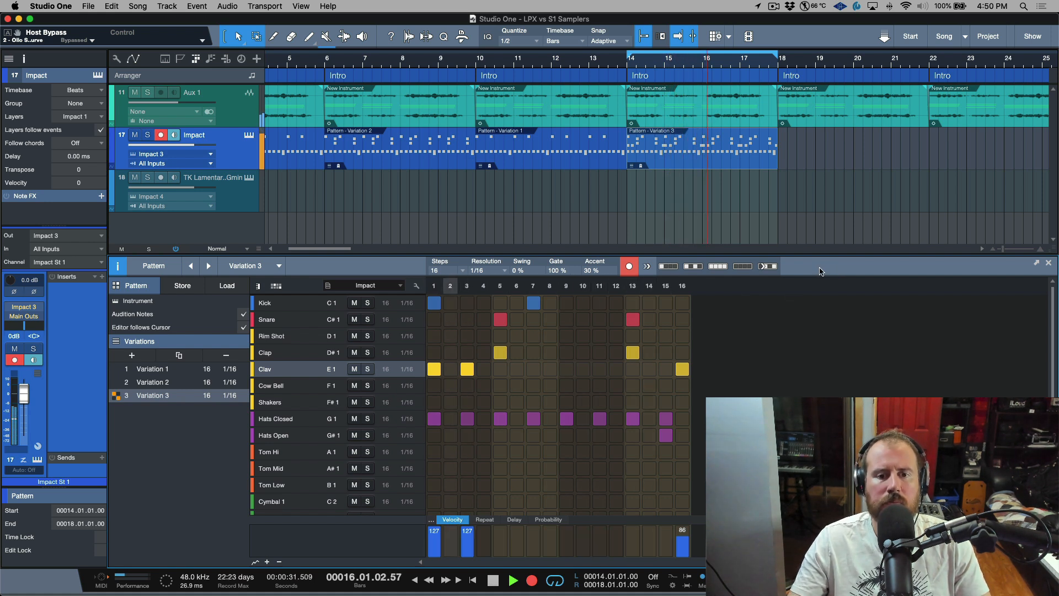
key(space)
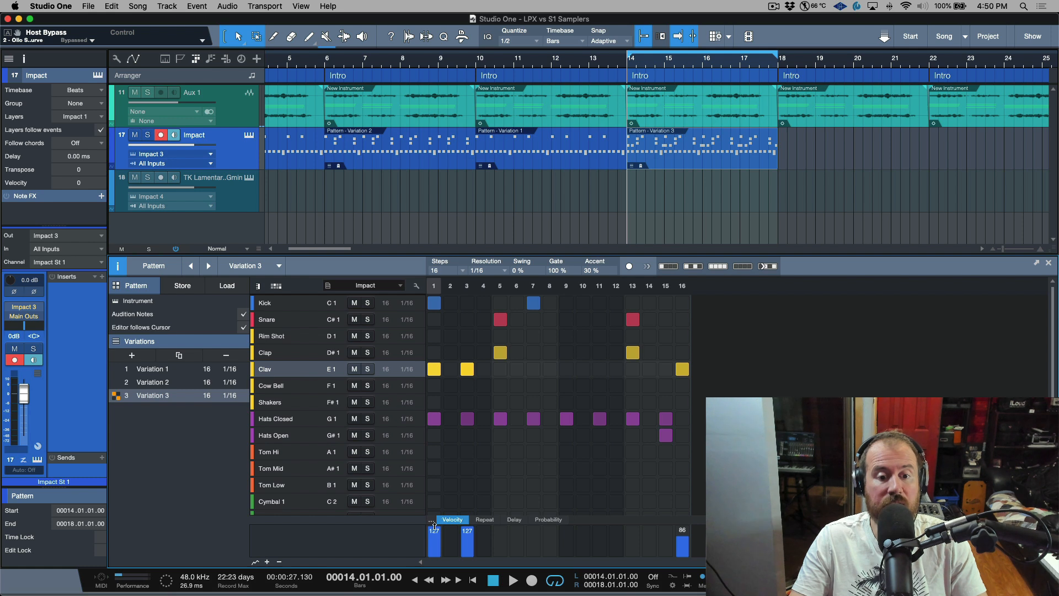
drag(435, 532, 471, 534)
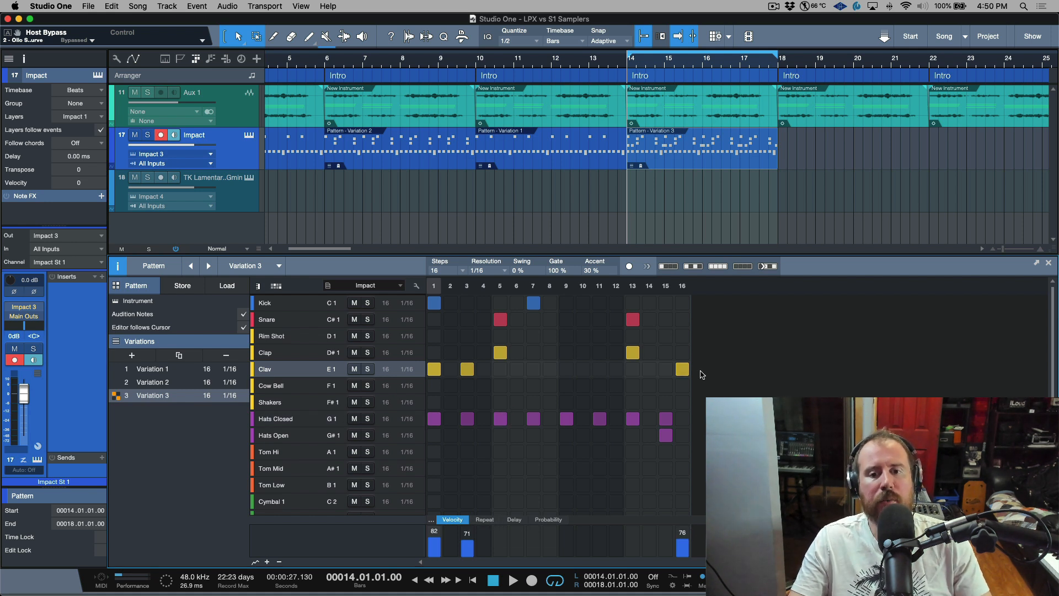
Remove the Clav hits on steps 3 and 16 and lengthen the step 1 hit to two steps.
click(466, 370)
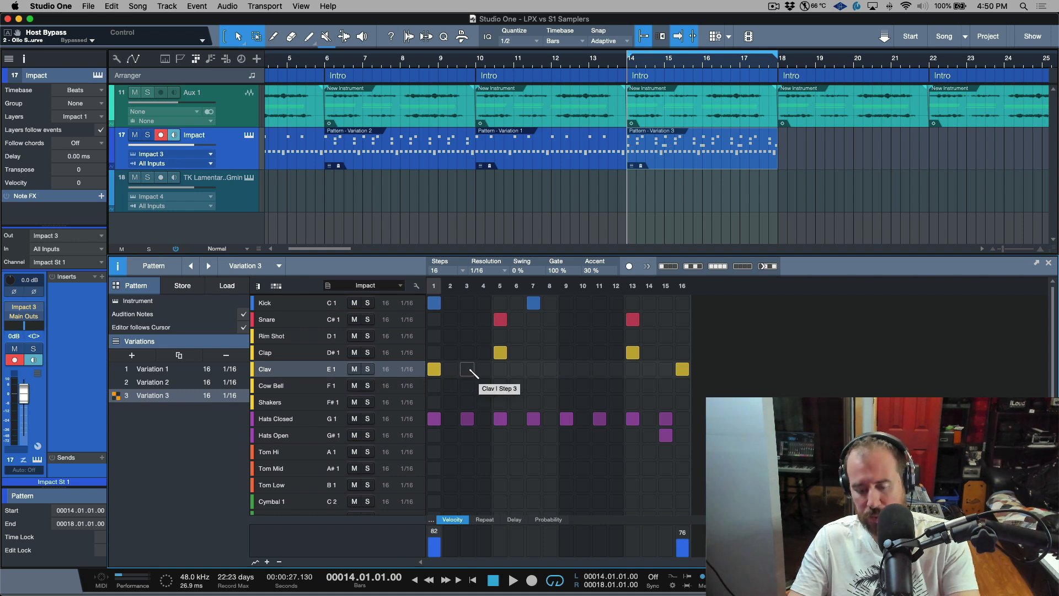
key(Delete)
click(438, 369)
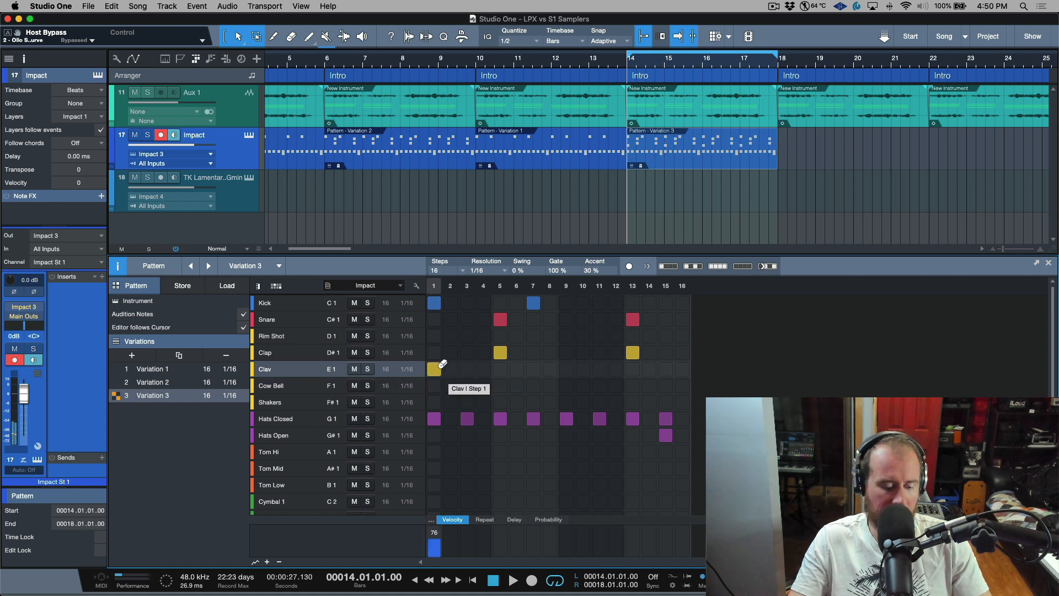
mouse_move(441, 370)
mouse_down()
mouse_move(490, 370)
mouse_move(450, 373)
mouse_up()
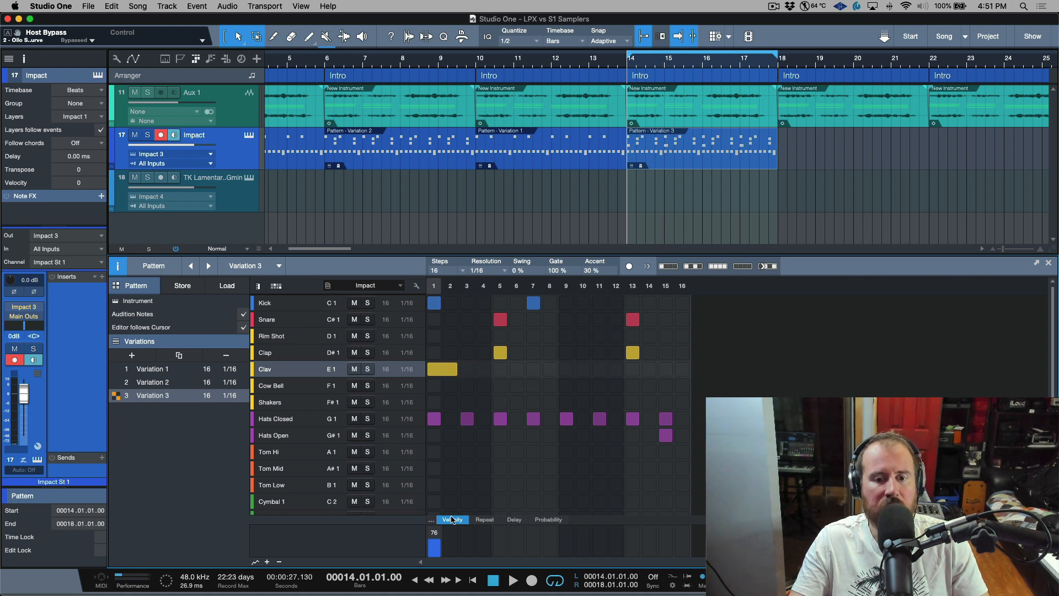
Solo the Clav lane and raise the repeat value of its step 1 hit to 3 during playback.
click(483, 521)
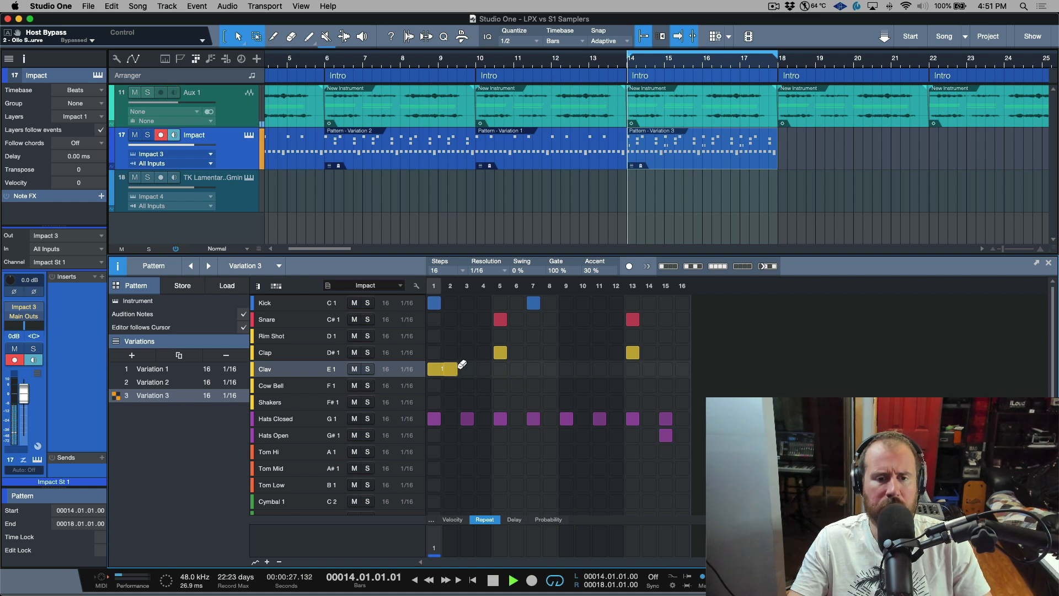
key(space)
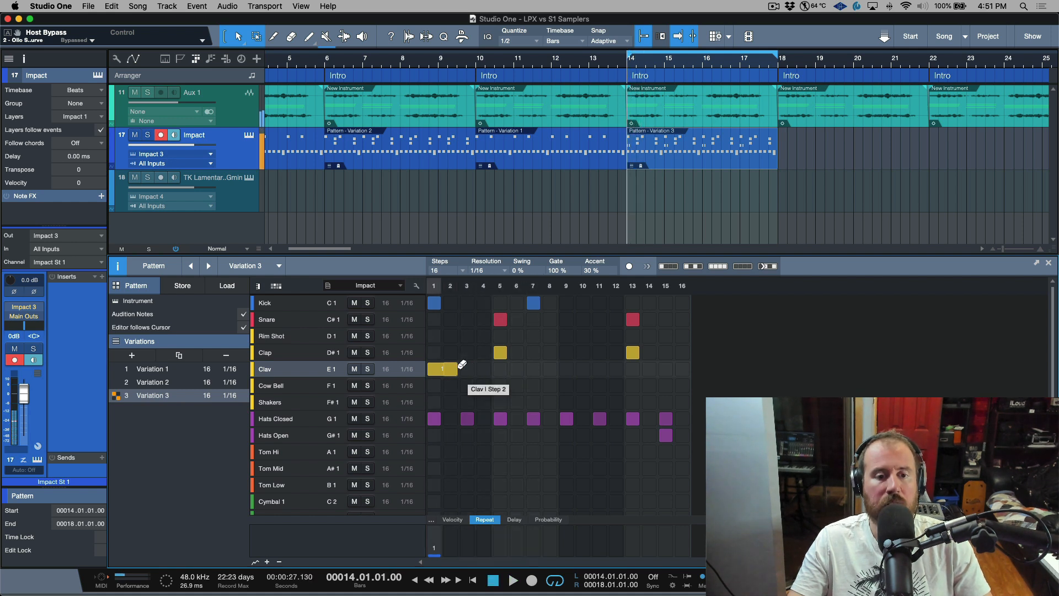
click(368, 369)
key(space)
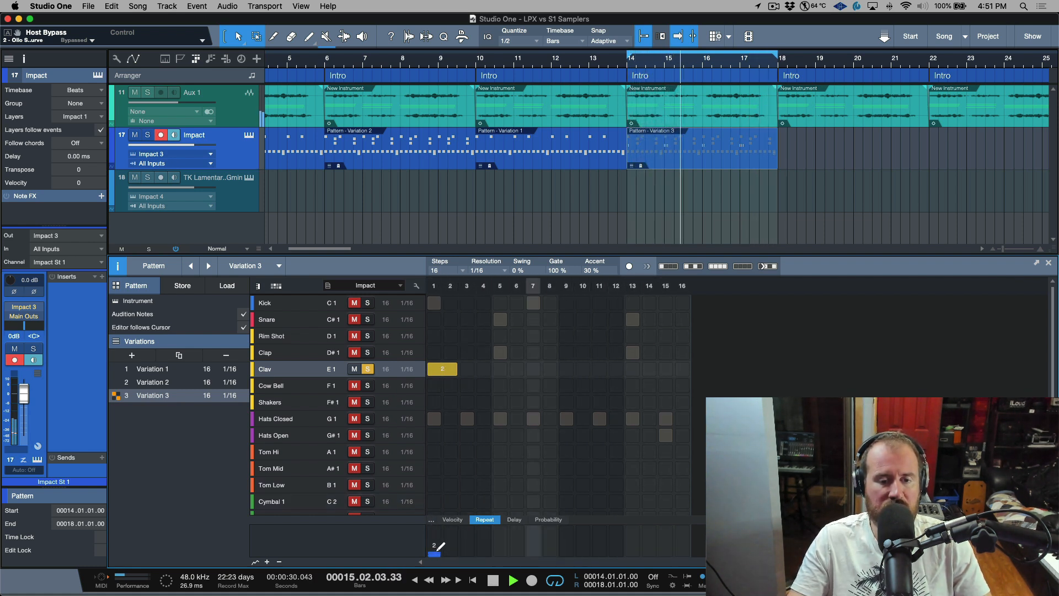
click(441, 546)
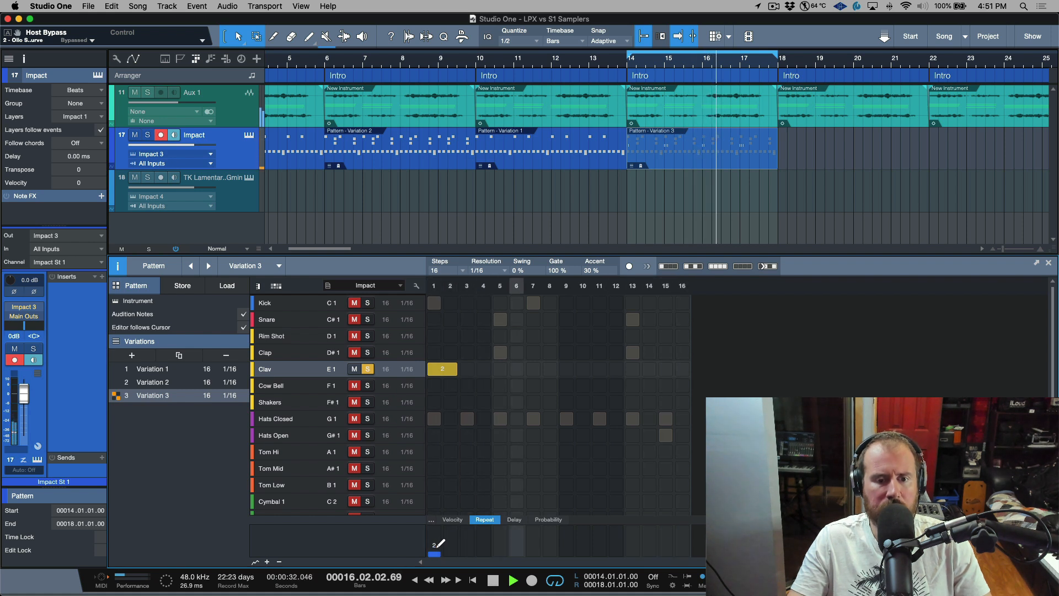
click(442, 543)
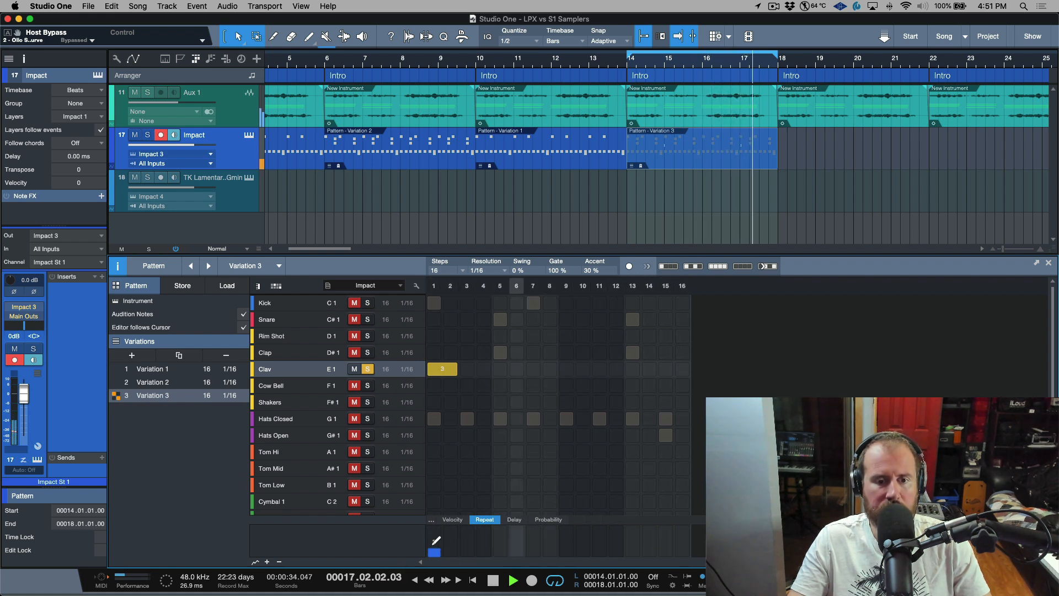
key(space)
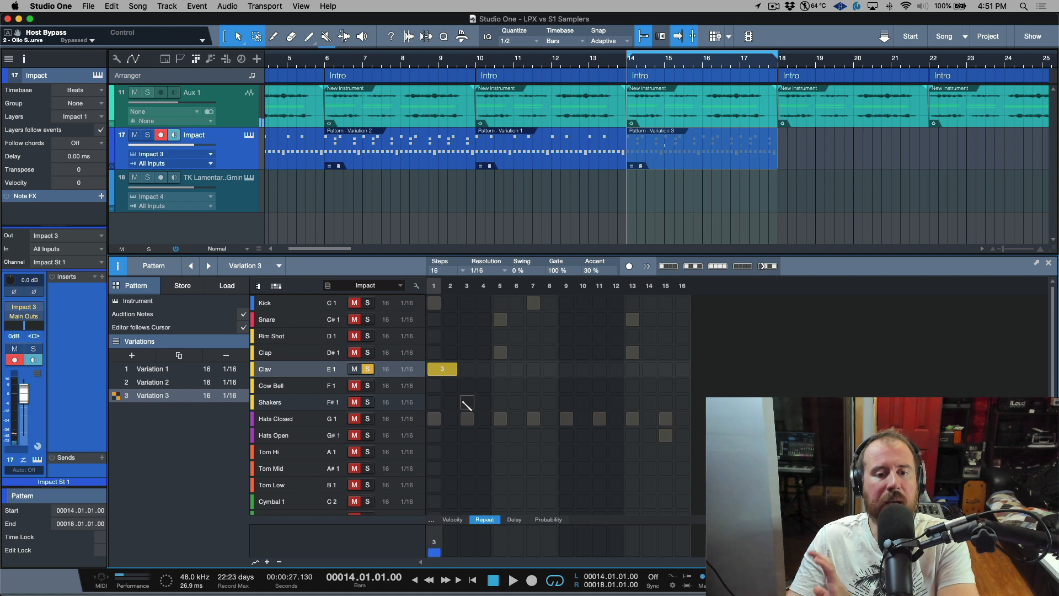
Lengthen the repeated Clav hit to three steps and play the soloed lane.
drag(454, 372, 467, 369)
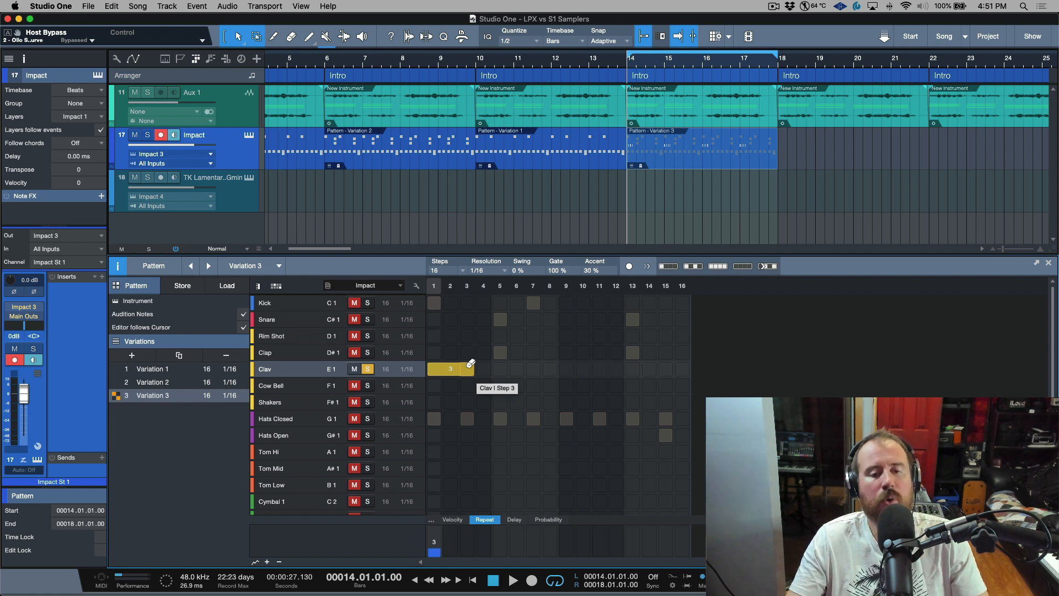
key(space)
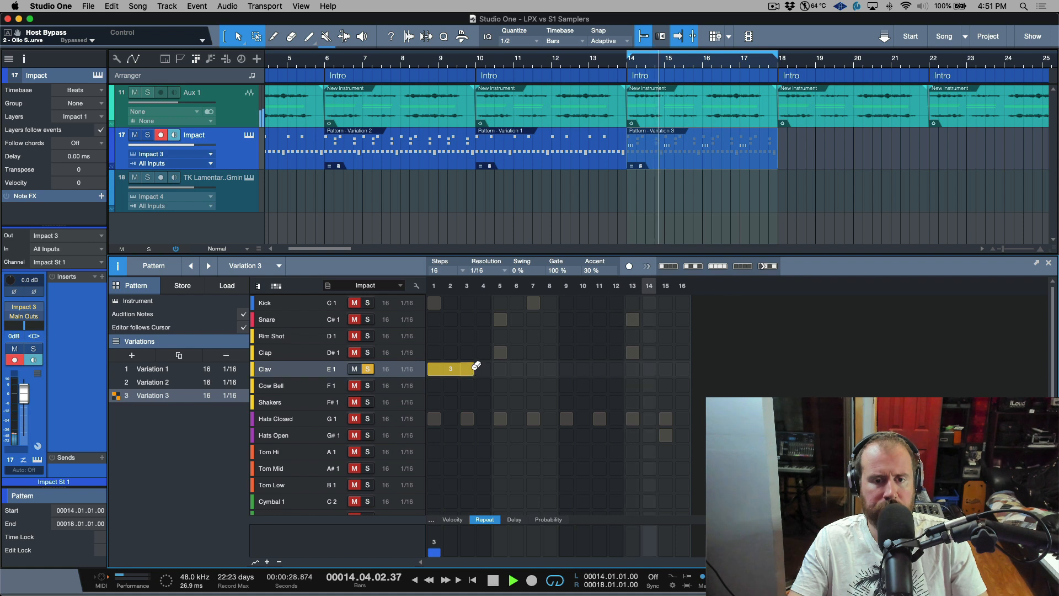
key(space)
Reset the Clav hit to one step with a repeat of 1 and play the unsoloed pattern.
mouse_move(470, 370)
mouse_down()
mouse_move(442, 371)
mouse_move(522, 374)
mouse_move(442, 375)
mouse_move(463, 377)
mouse_up()
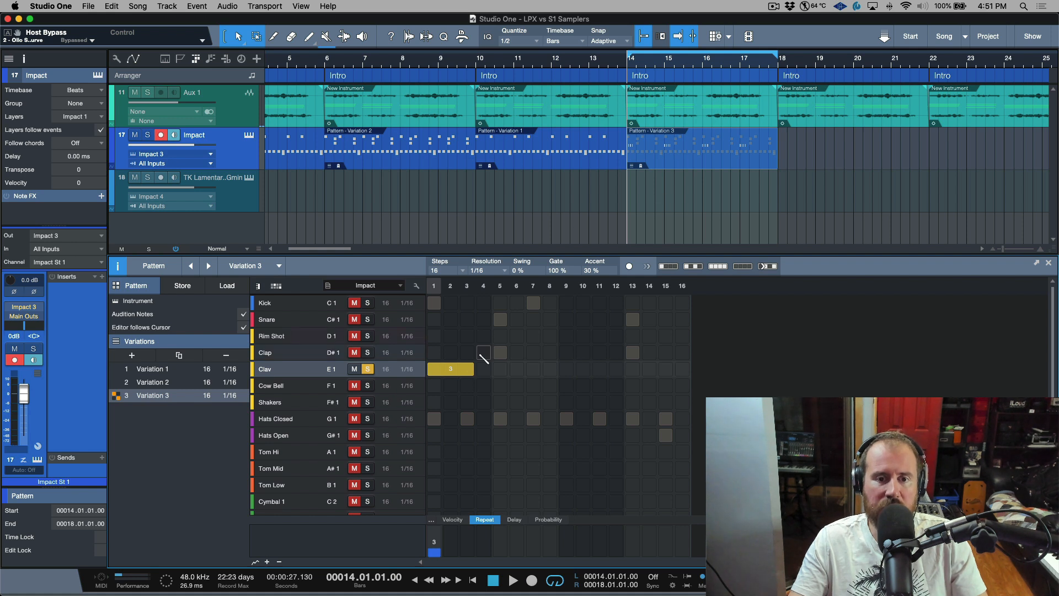
drag(467, 371, 440, 373)
key(space)
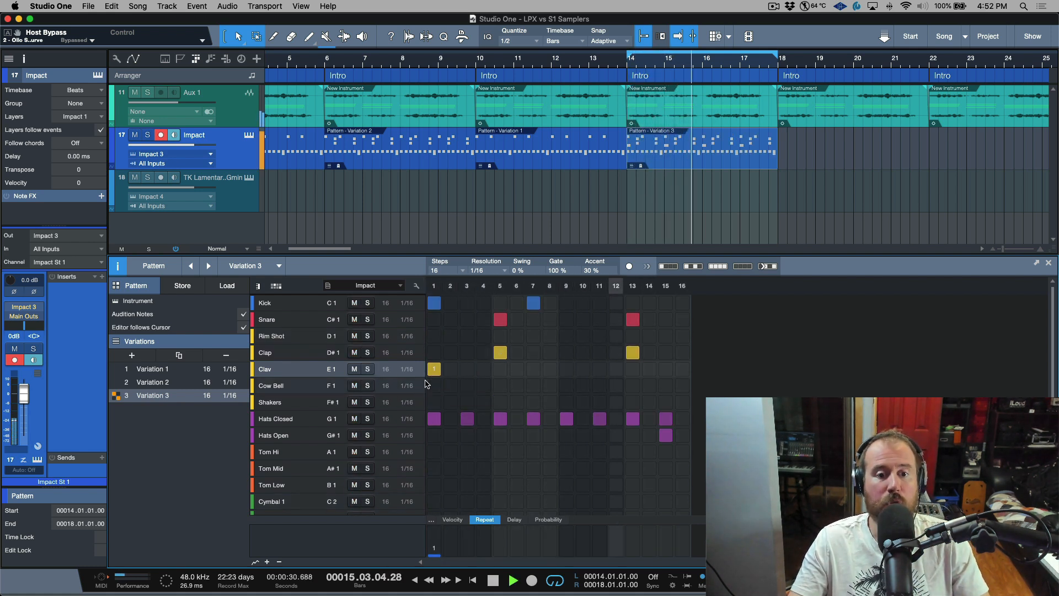
Remove the Clav hit on step 1, add one on step 16 and listen to the pattern.
click(434, 367)
click(682, 369)
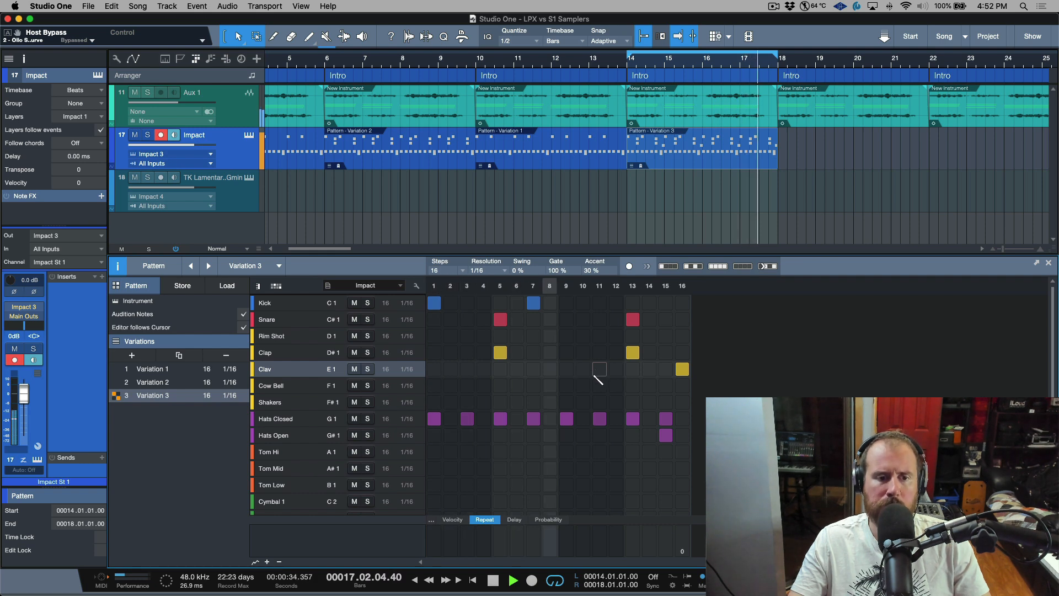
key(space)
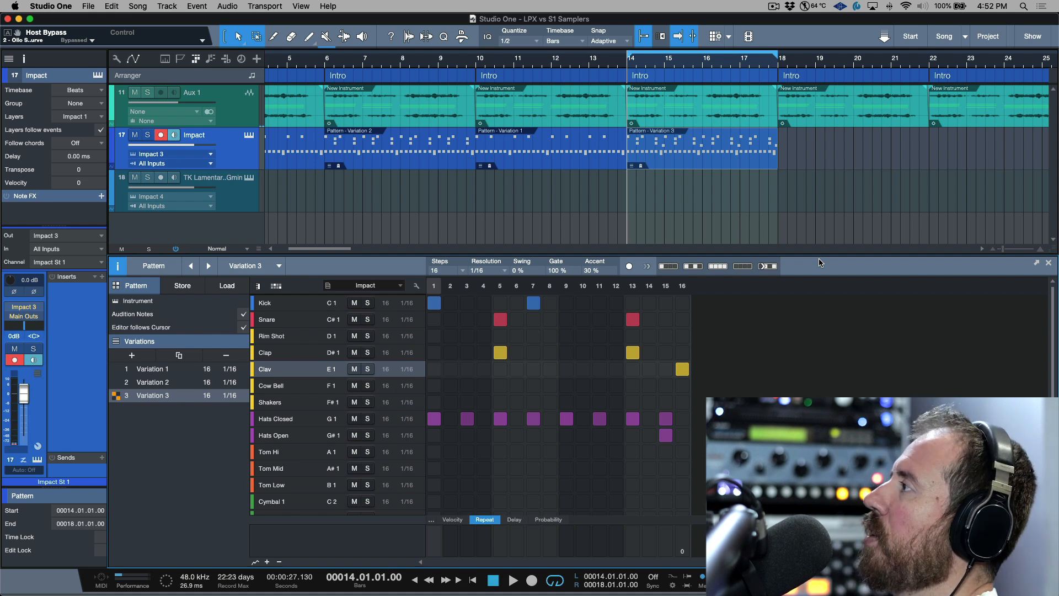
Duplicate the Variation 3 clip so its copy spans bars 18 to 22.
click(738, 171)
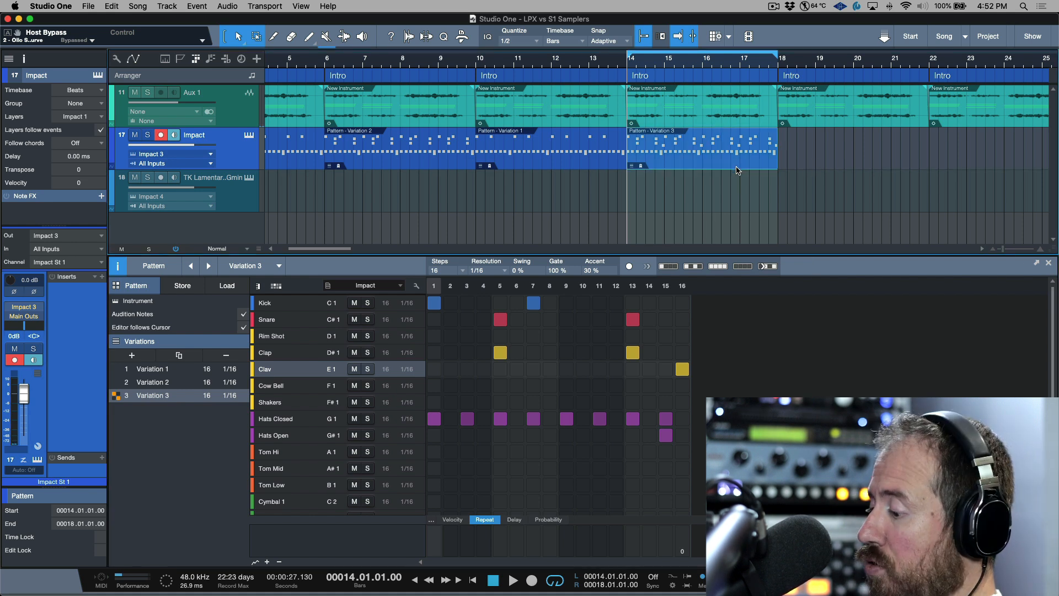
key(d)
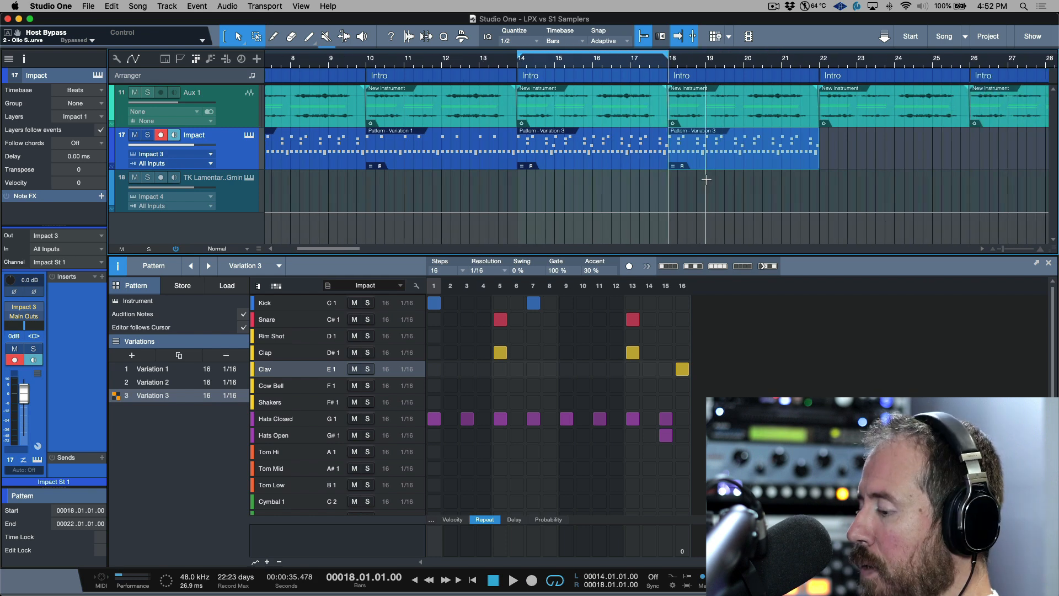
key(w)
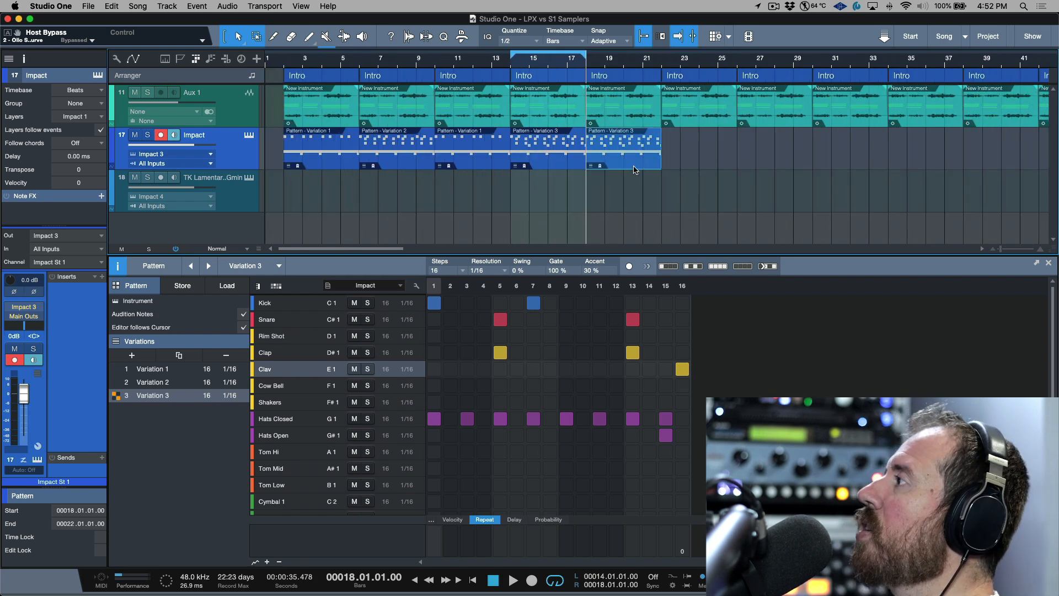
Switch the clip at bar 18 to Variation 1, to Variation 2, and back to Variation 3.
click(591, 167)
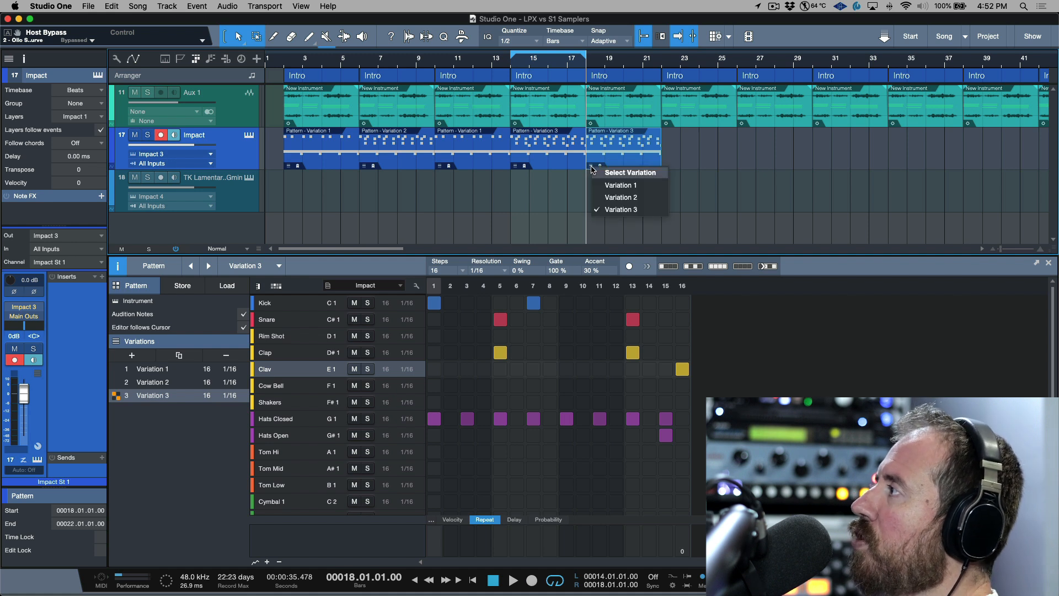
click(612, 186)
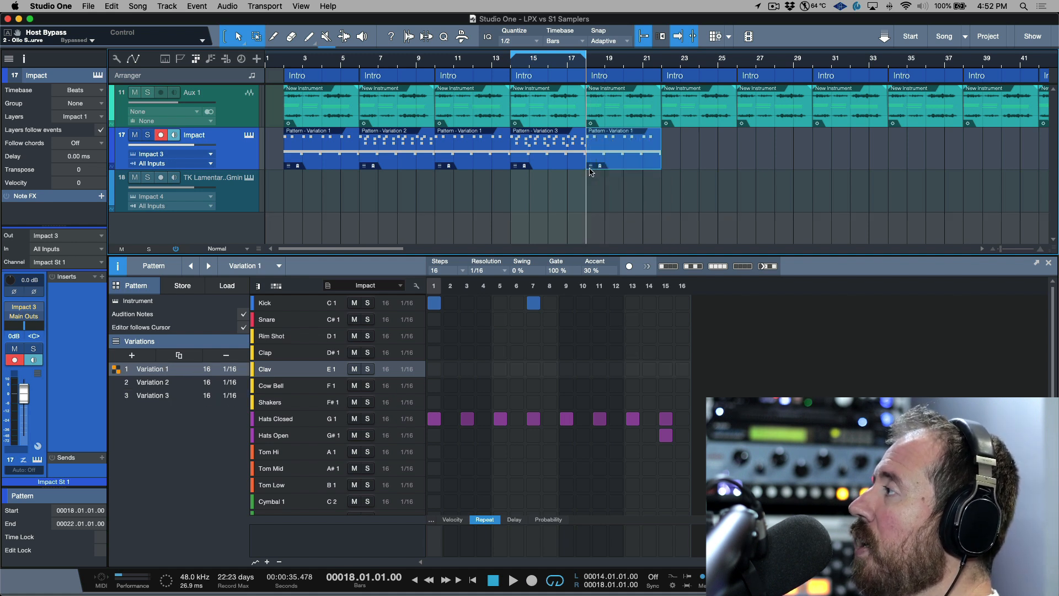
click(592, 166)
click(606, 197)
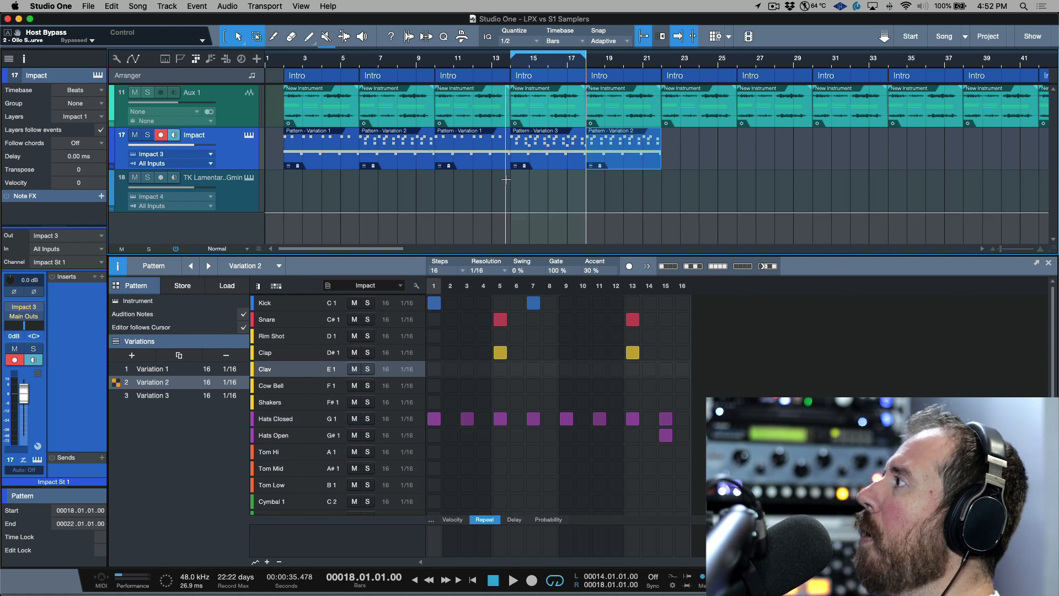
click(604, 167)
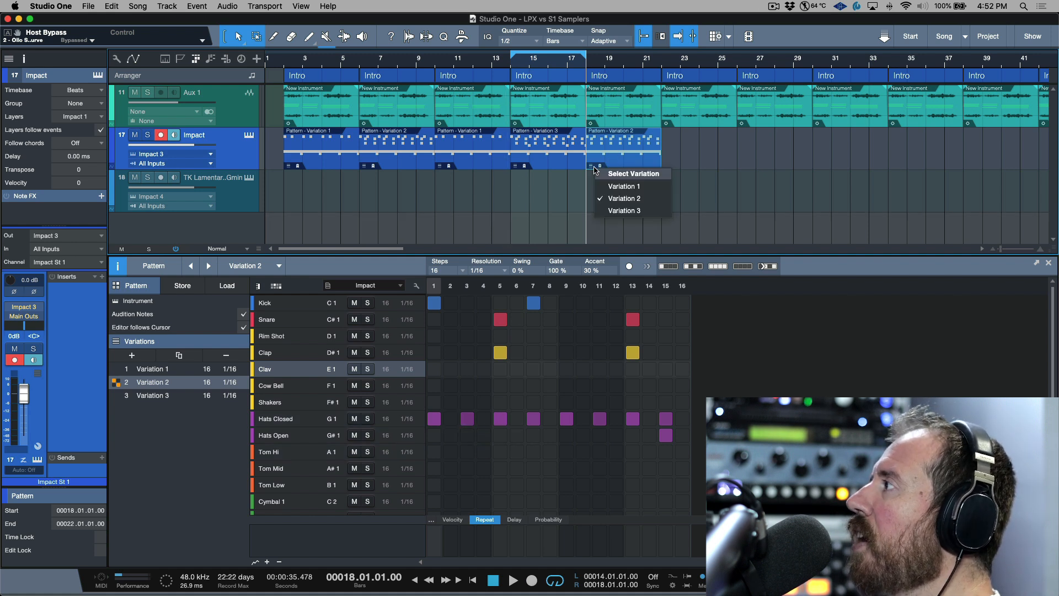
click(612, 209)
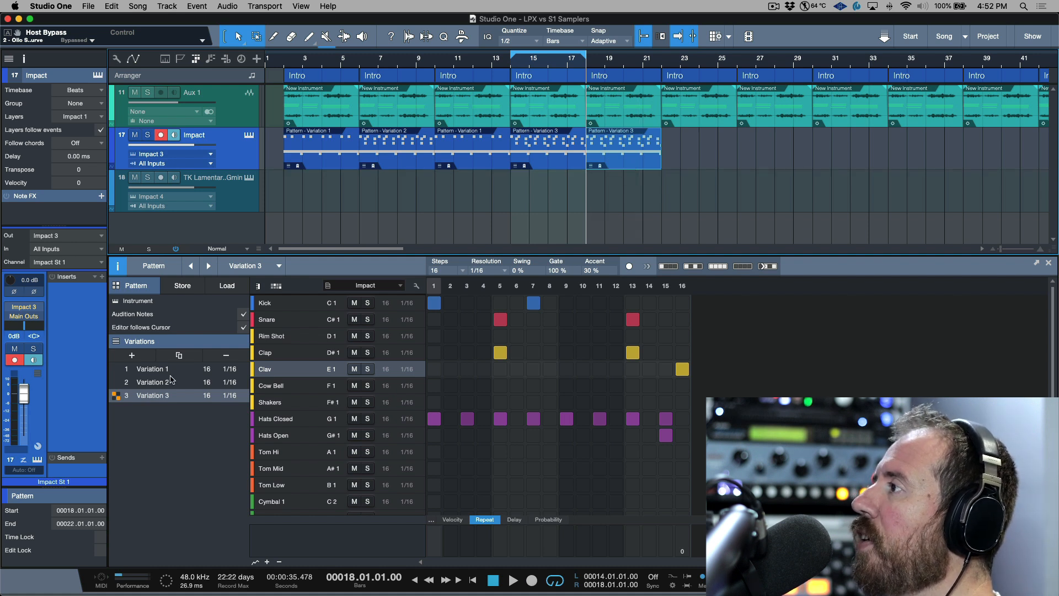
Duplicate Variation 3 as a new variation for the clip at bar 18 and solo its Kick lane.
click(179, 356)
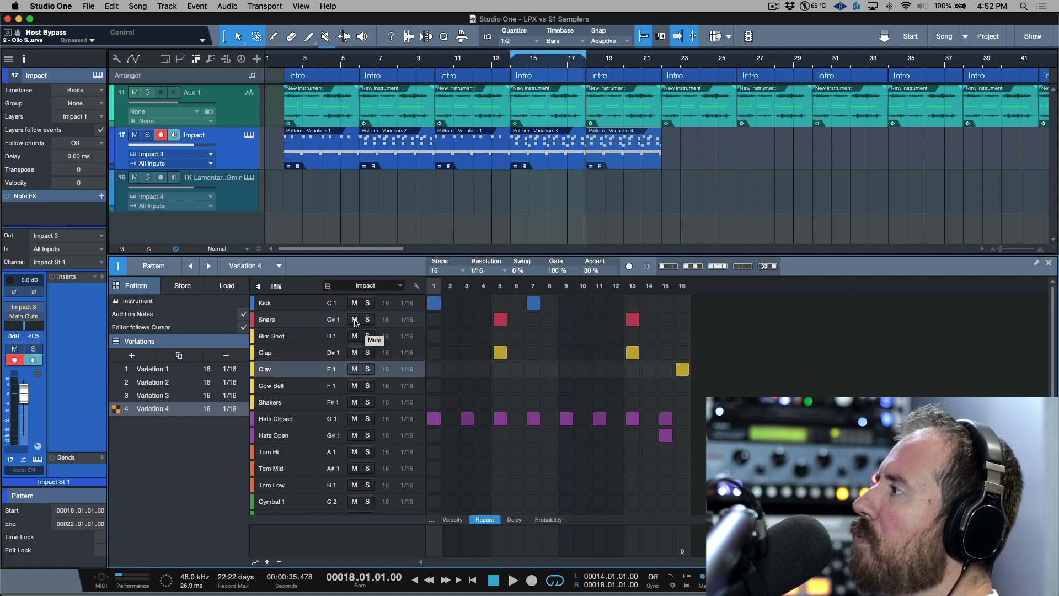
click(367, 303)
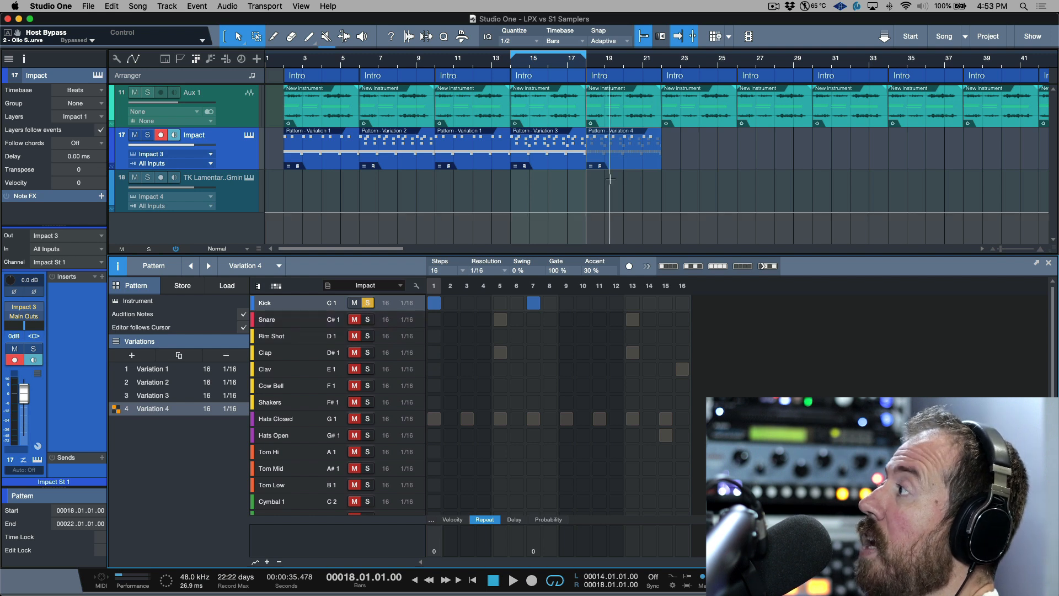
Turn off looping and play from bar 17 through the clip that starts at bar 18.
click(570, 65)
key(slash)
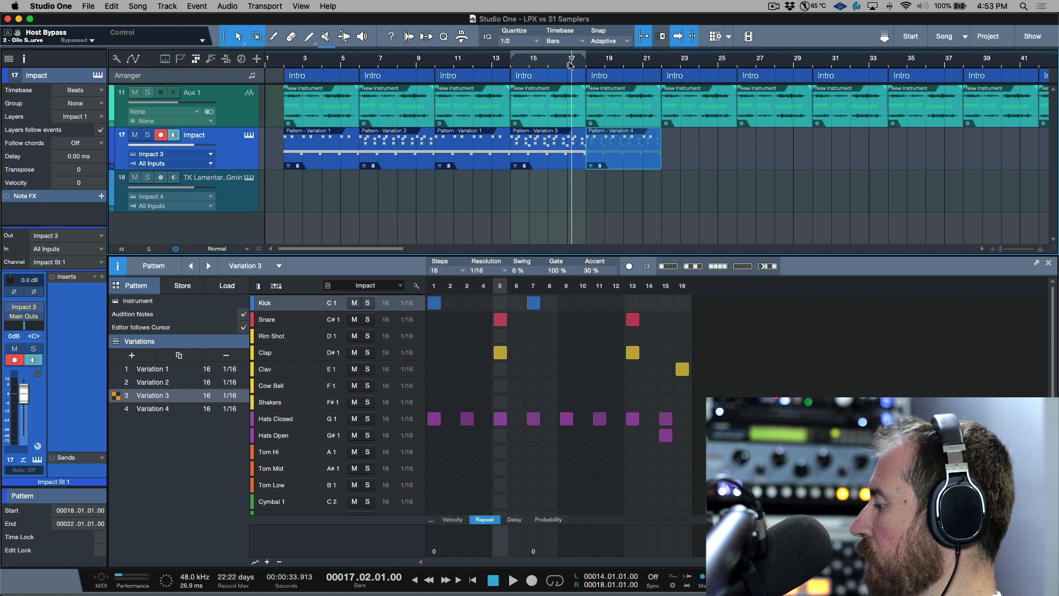
key(KP_Subtract)
key(KP_Add)
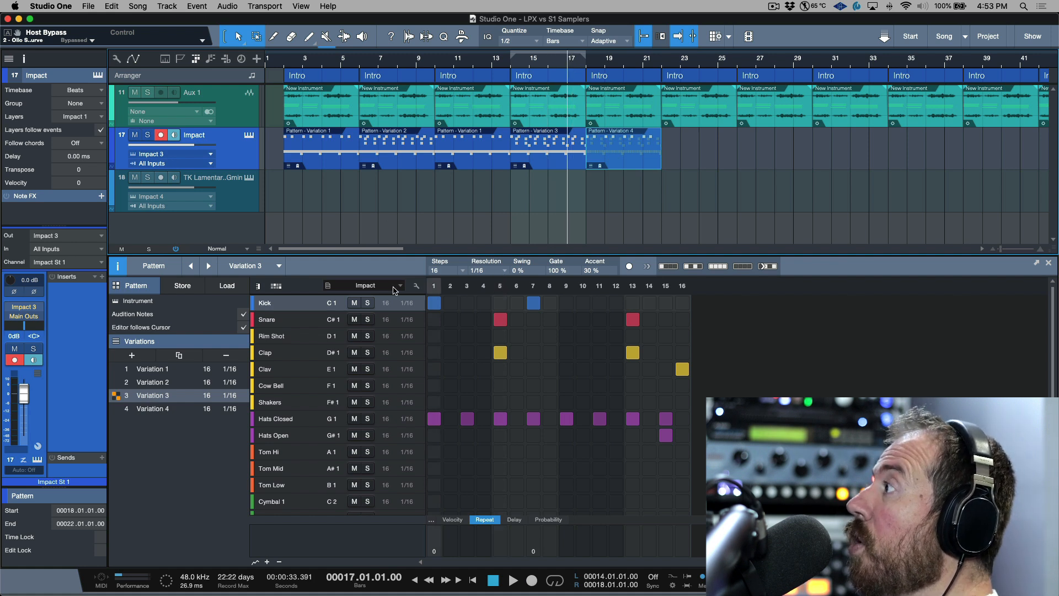
key(space)
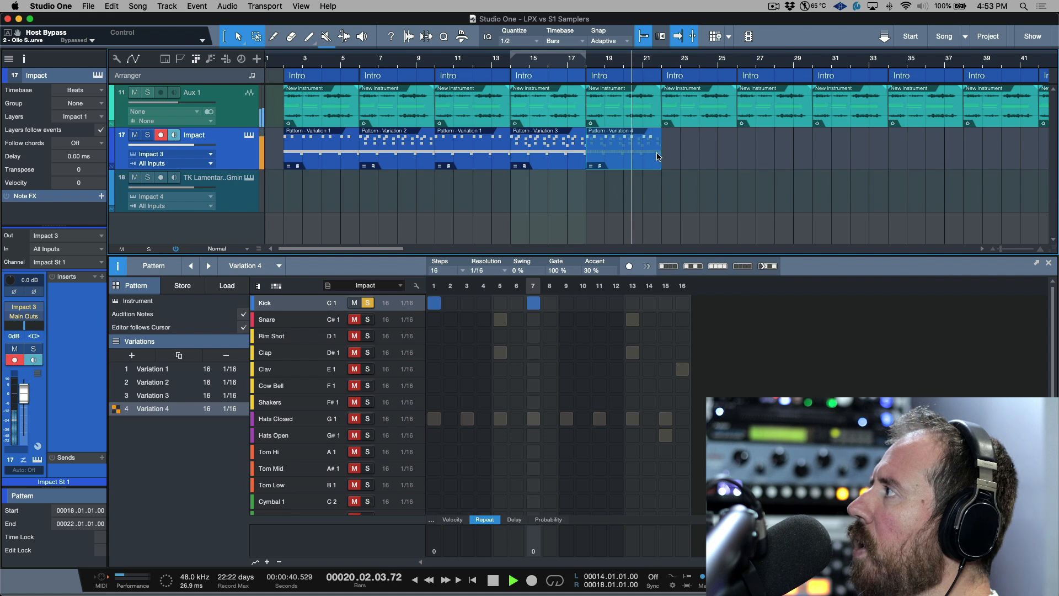
mouse_move(660, 154)
mouse_down()
mouse_move(731, 162)
mouse_move(663, 161)
mouse_up()
key(space)
Unsolo the Kick lane, mute the Hats Closed lane in Variation 4 and play from around bar 17.
click(368, 304)
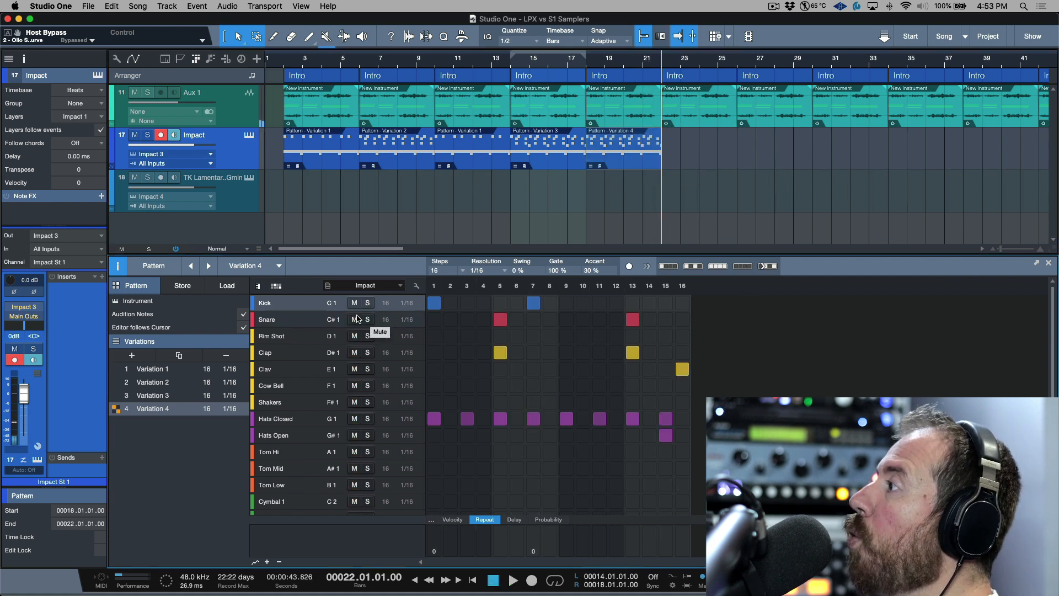
click(354, 418)
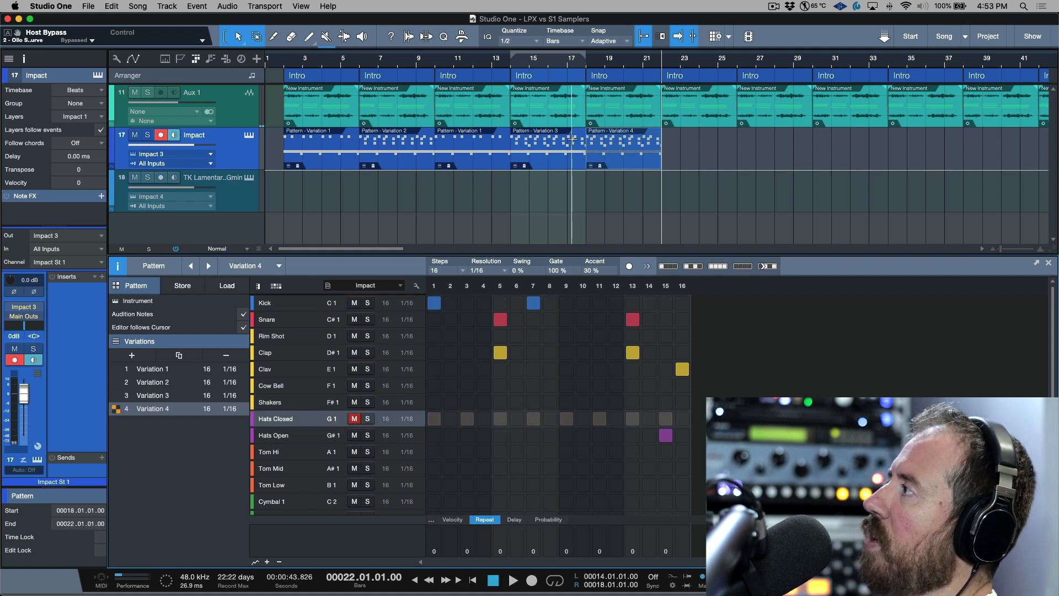
click(569, 63)
key(space)
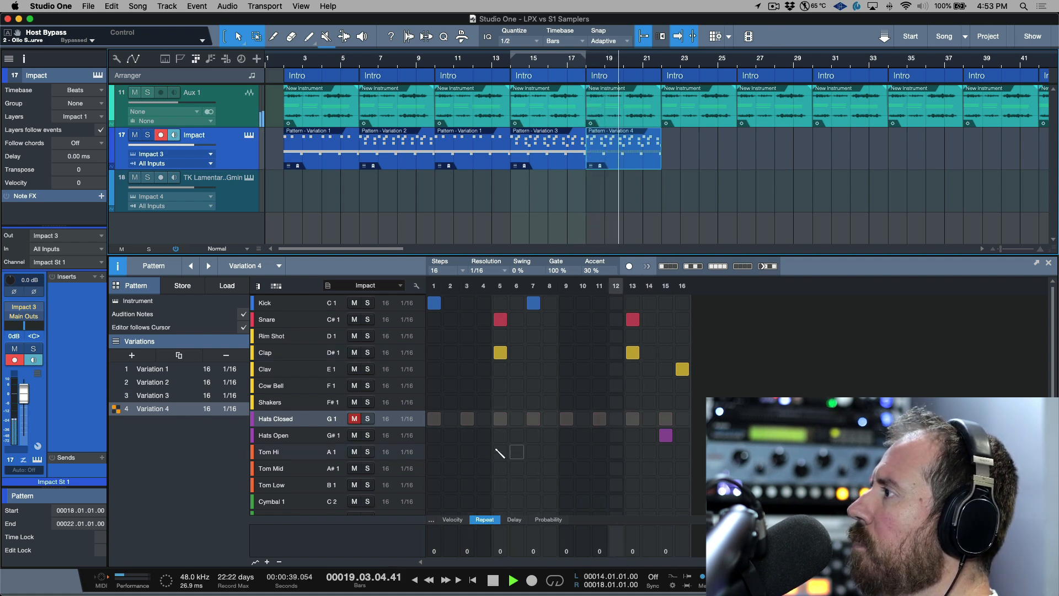
Mute the Hats Open lane in Variation 4, stop playback, and assign Variation 4 to the clip at bar 14.
click(355, 436)
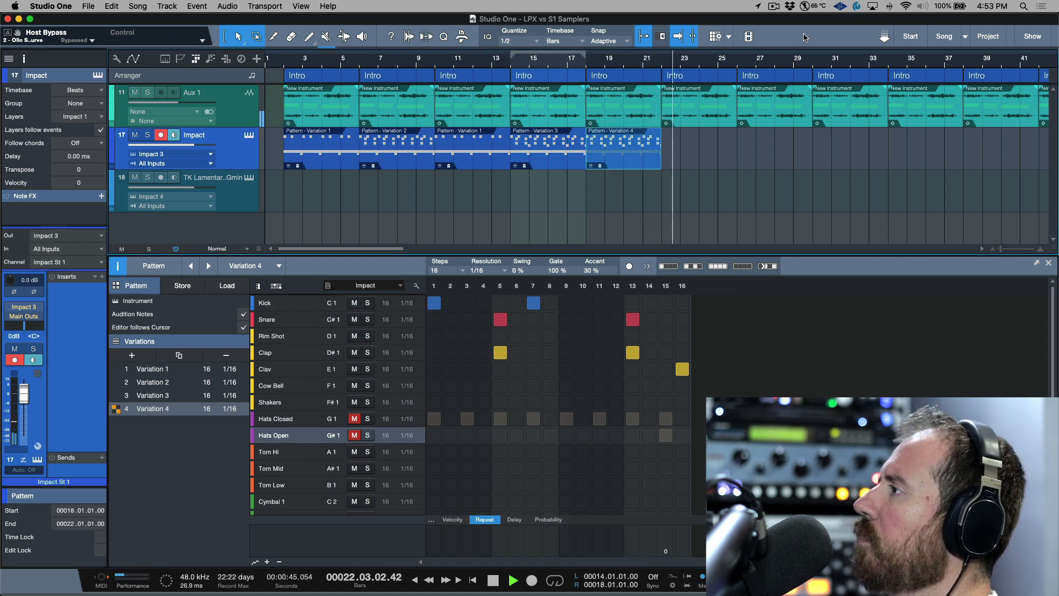
key(space)
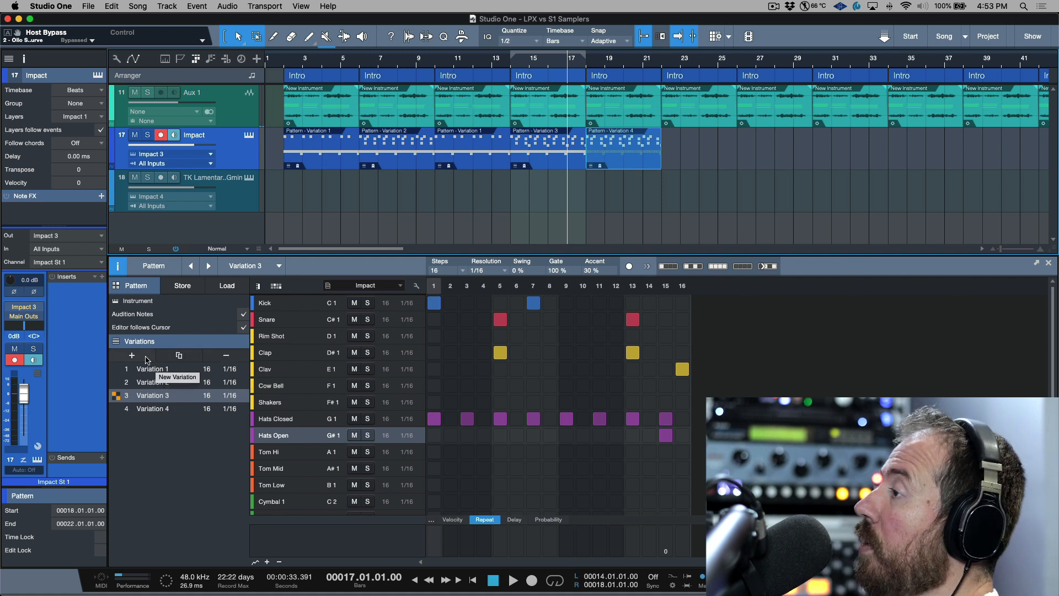
click(160, 409)
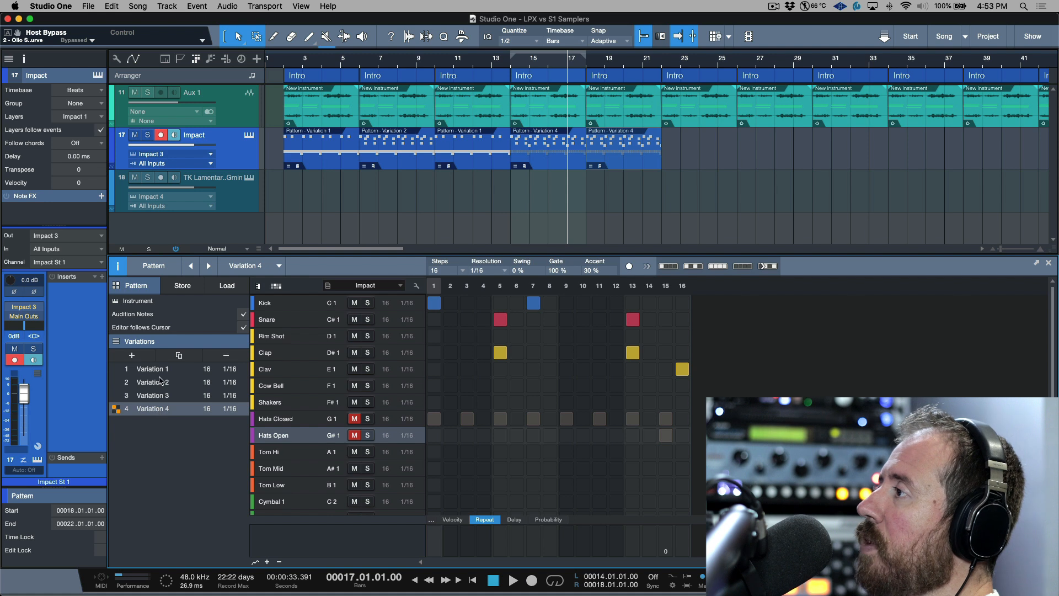
Add a new empty variation to the clip at bar 14 and delete it again.
click(132, 356)
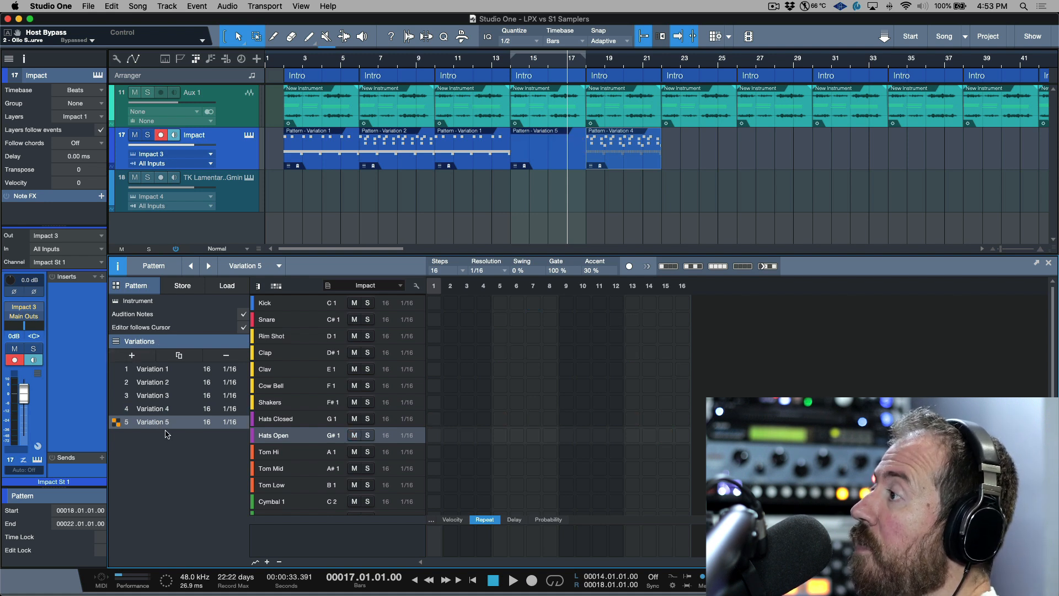
click(227, 356)
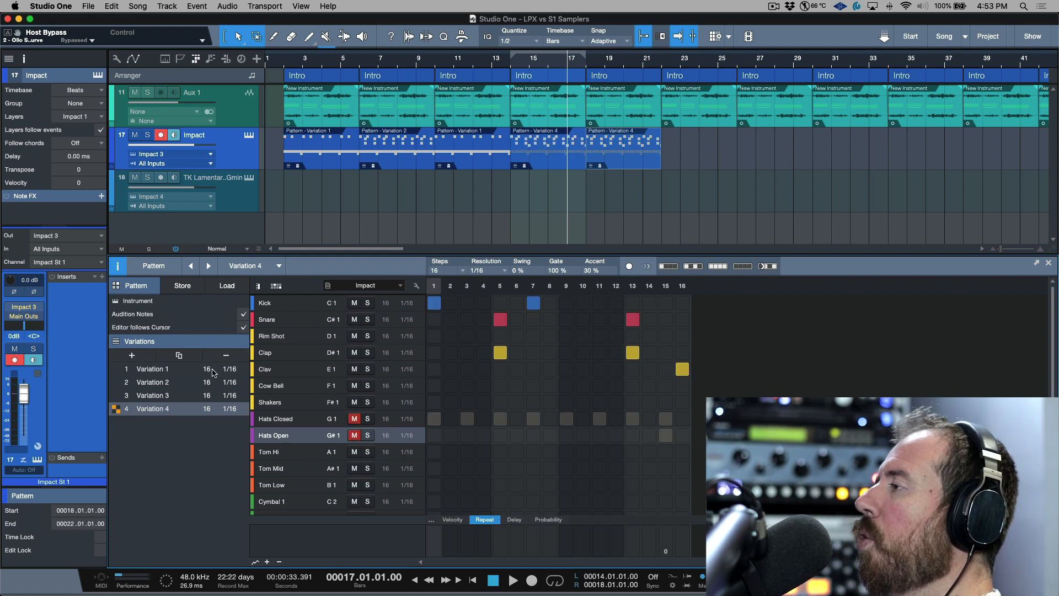
Switch the clip at bar 6 to Variation 1 and back to Variation 2 directly in the arrangement.
click(553, 168)
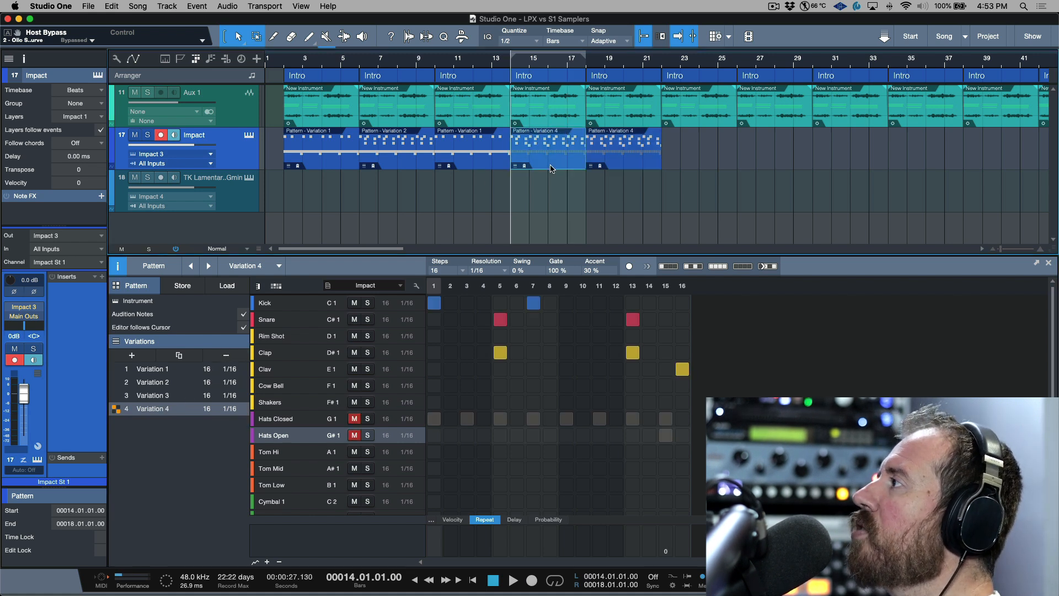
click(476, 167)
click(413, 165)
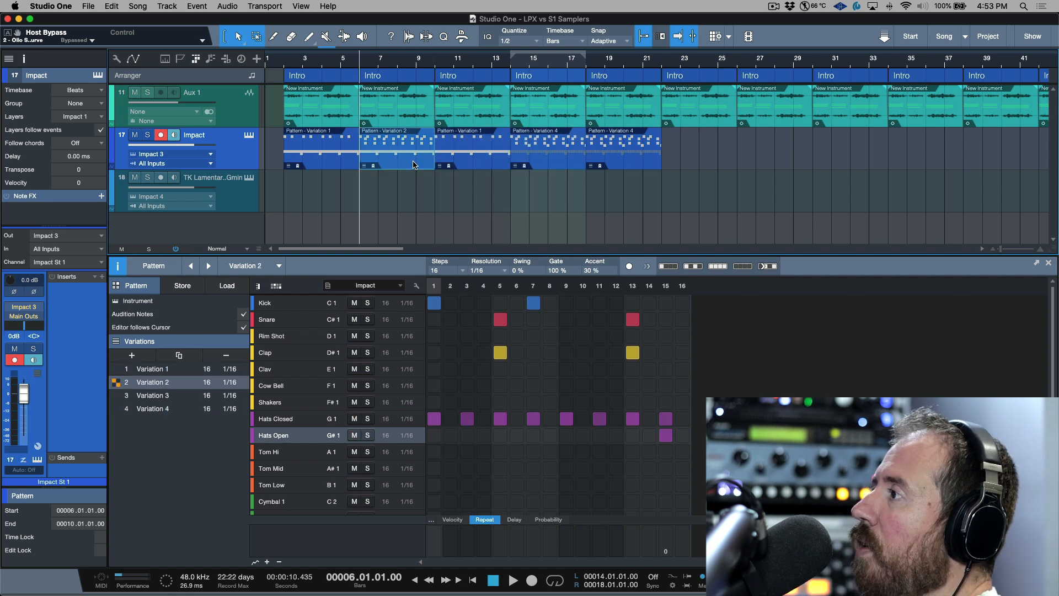
click(364, 167)
click(386, 185)
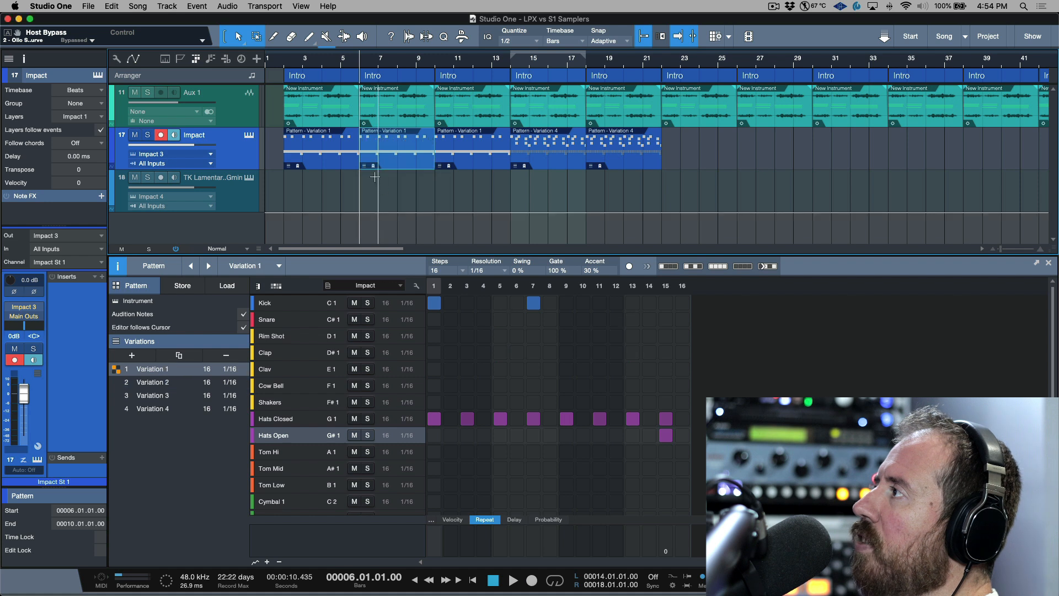
click(367, 167)
click(383, 196)
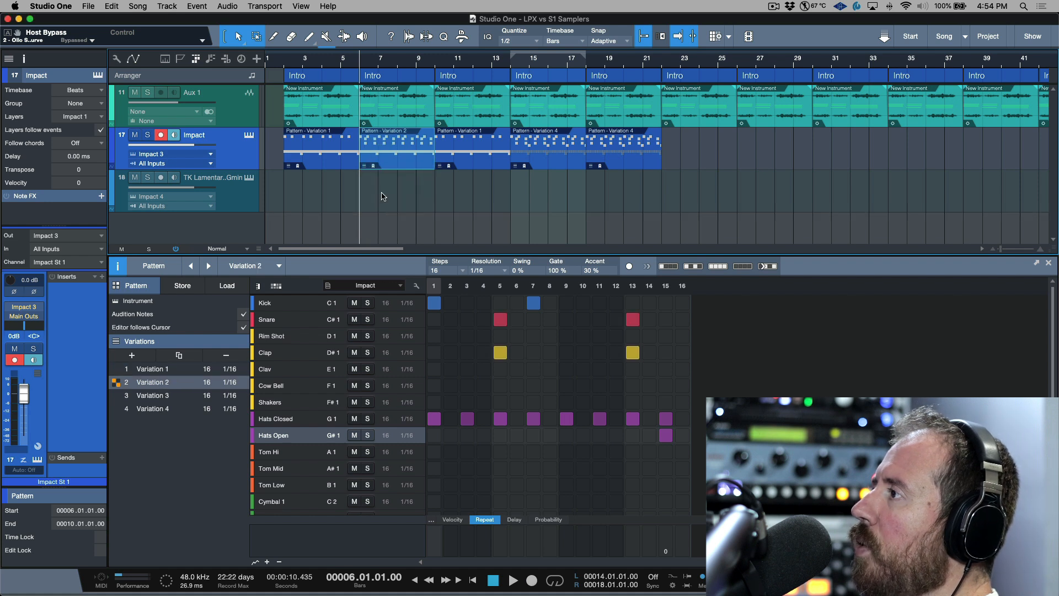
Cycle the clip at bar 6 through Variations 3 and 4 in the variation list and return it to Variation 2.
click(118, 398)
click(116, 409)
click(116, 395)
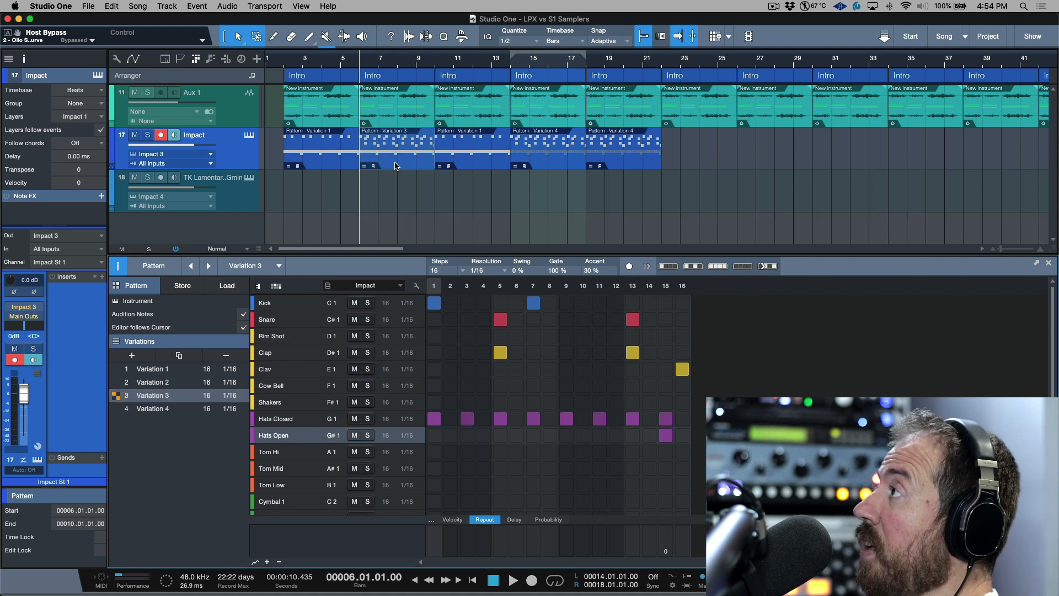
click(117, 382)
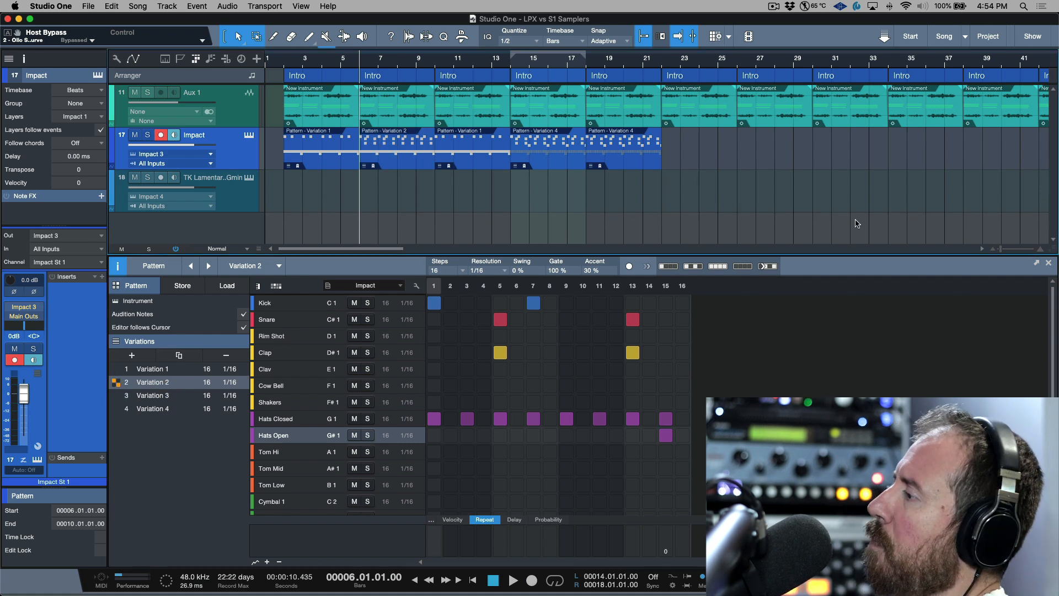
Raise Variation 2's swing to 100 %, play from bar 6, lower the swing, and stop playback.
drag(528, 273, 542, 223)
key(space)
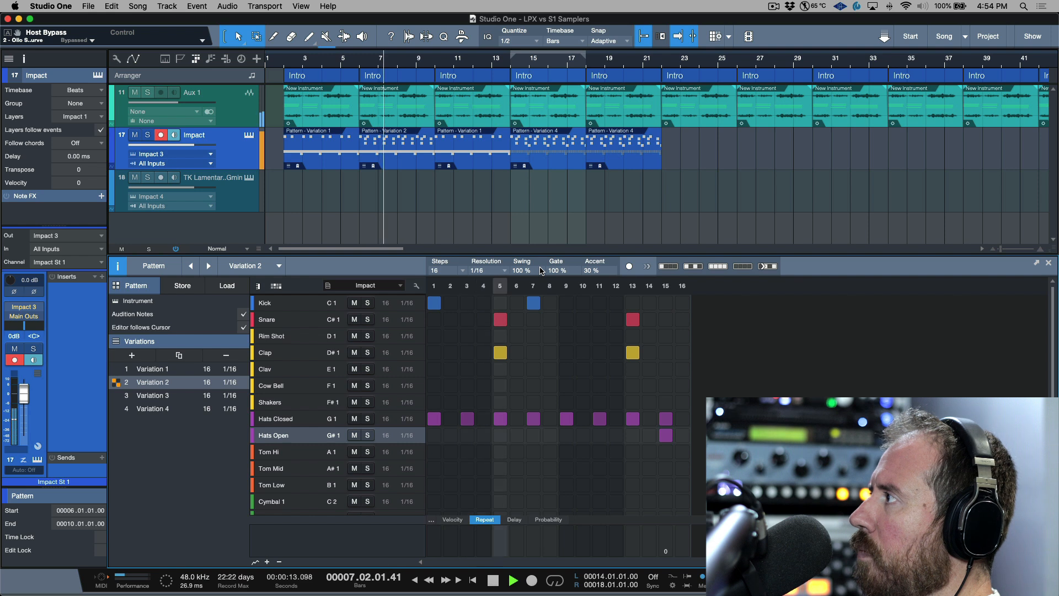
drag(543, 223, 536, 296)
key(space)
Fill the empty steps of Variation 2's Hats Closed lane so that all 16 steps are active.
drag(451, 419, 517, 419)
drag(610, 422, 683, 419)
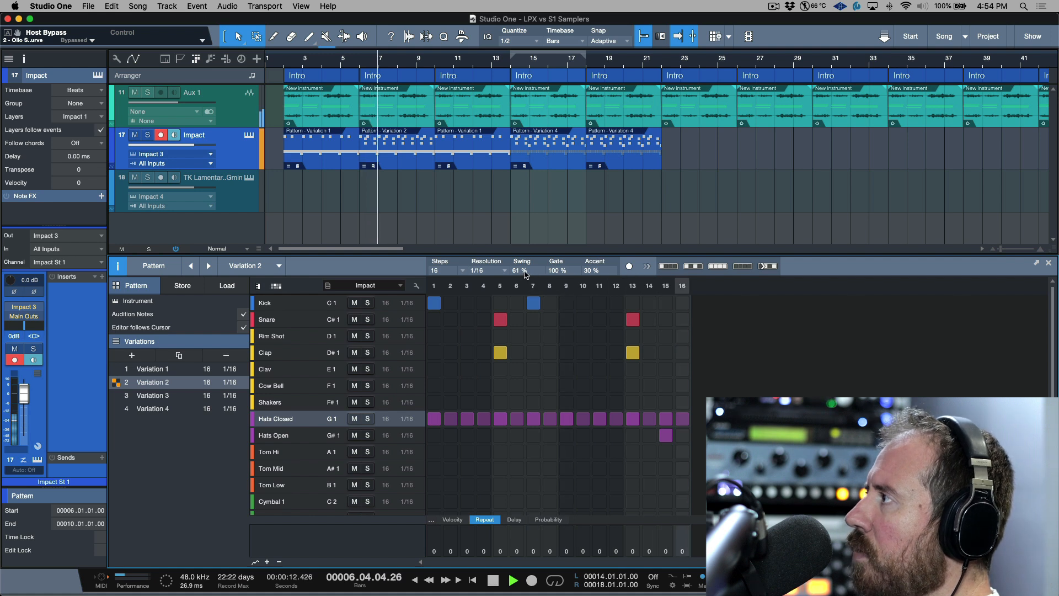
Compare Variation 2's swing at 0 % and 100 % during playback, set it to 44 %, and stop.
drag(524, 274, 535, 446)
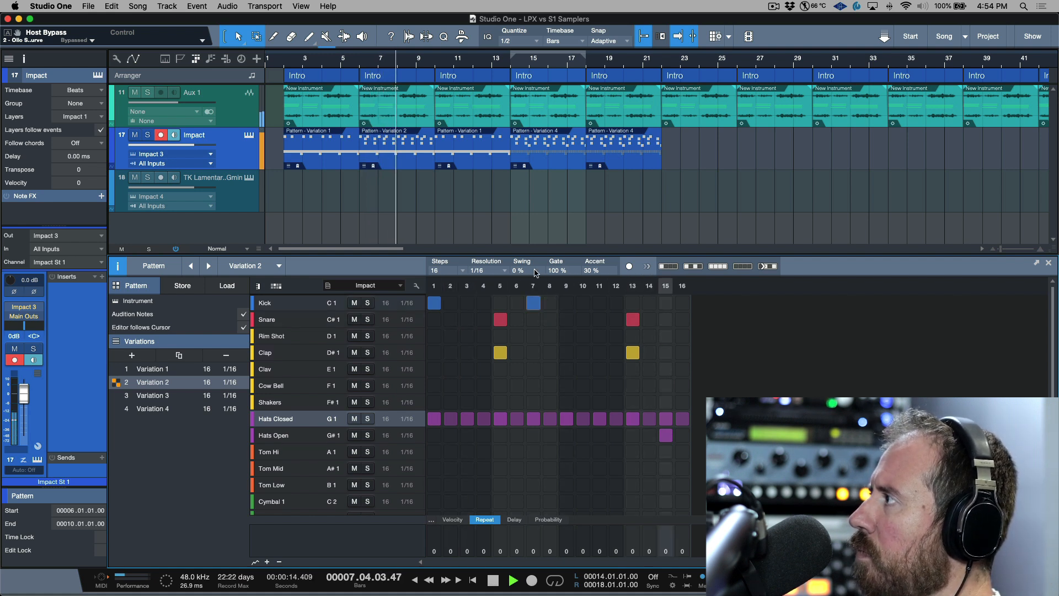
drag(533, 271, 536, 176)
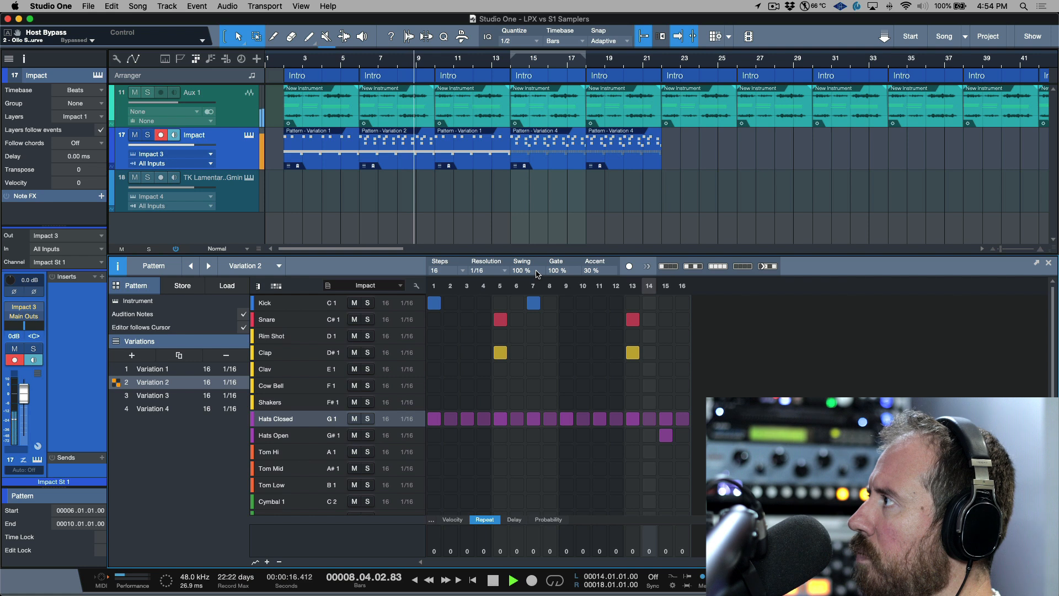
drag(536, 274, 534, 305)
key(space)
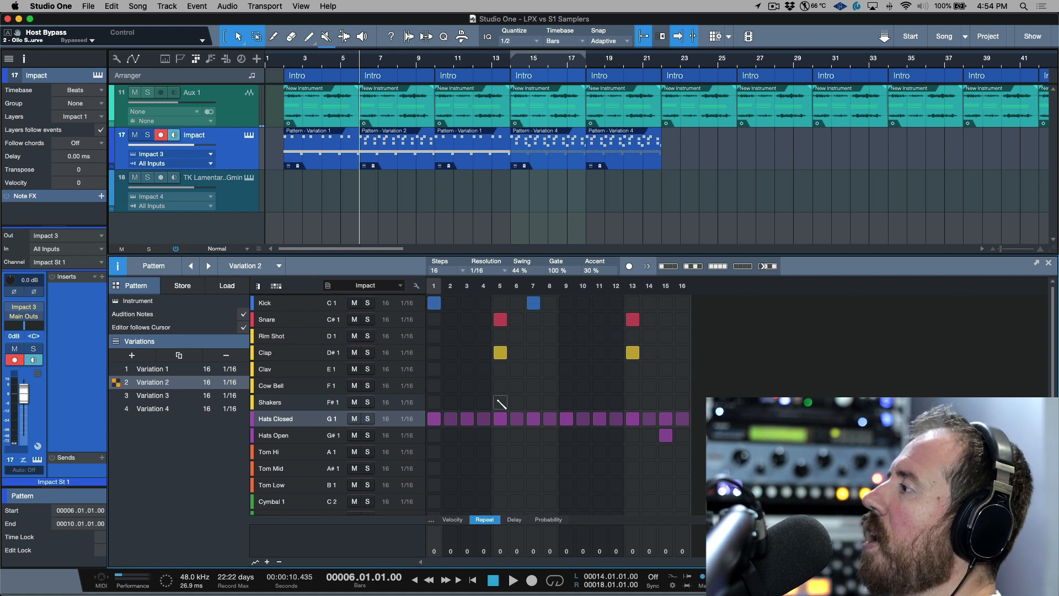
Fill all 16 Tom Hi steps in Variation 2, mute the Hats Closed and Hats Open lanes, and play from bar 6.
scroll(439, 500, down, 3)
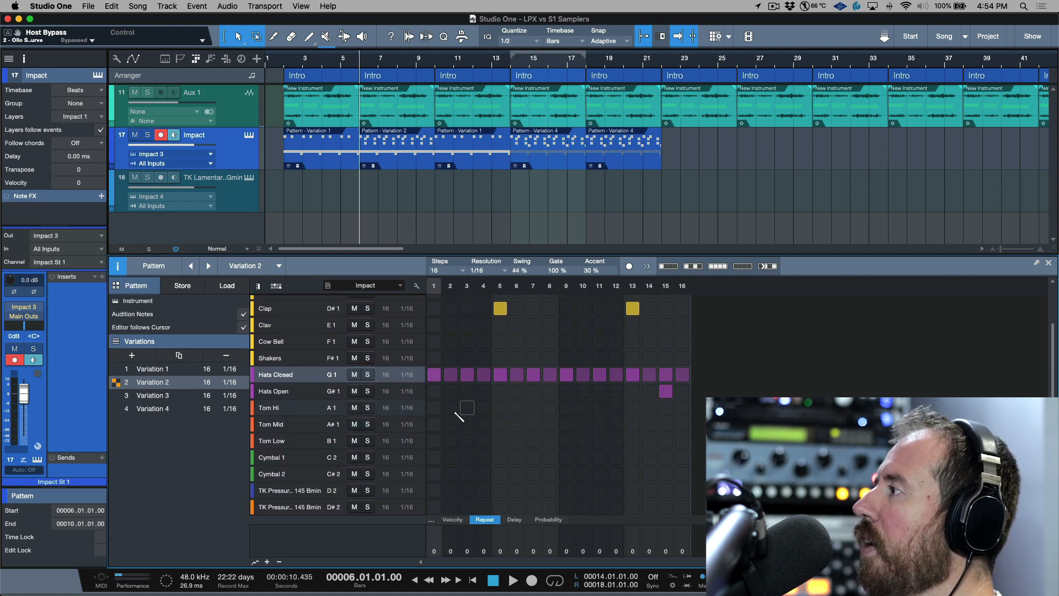
drag(440, 411, 682, 407)
click(355, 376)
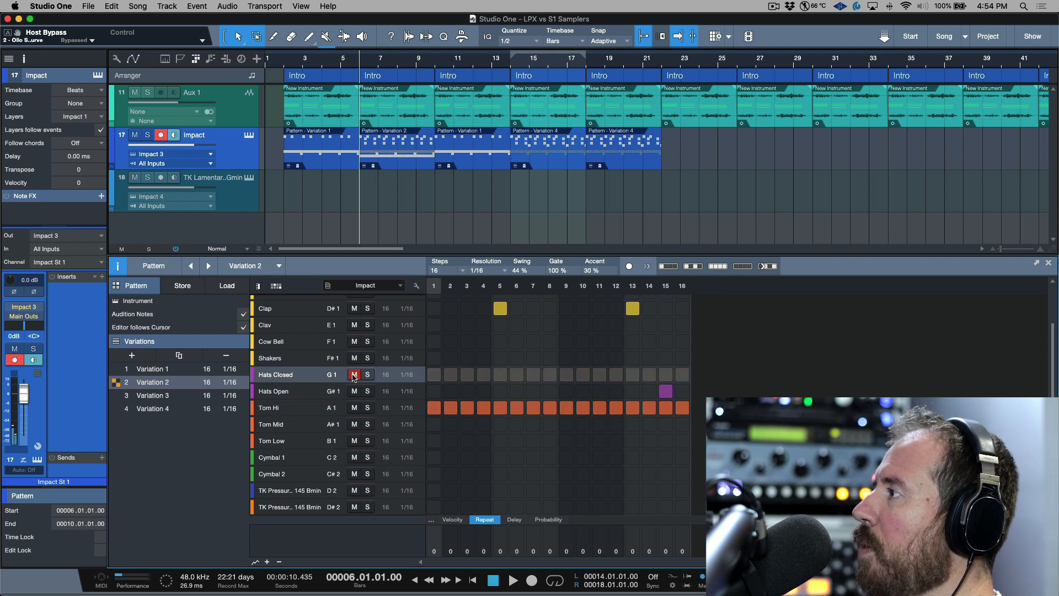
click(357, 392)
key(space)
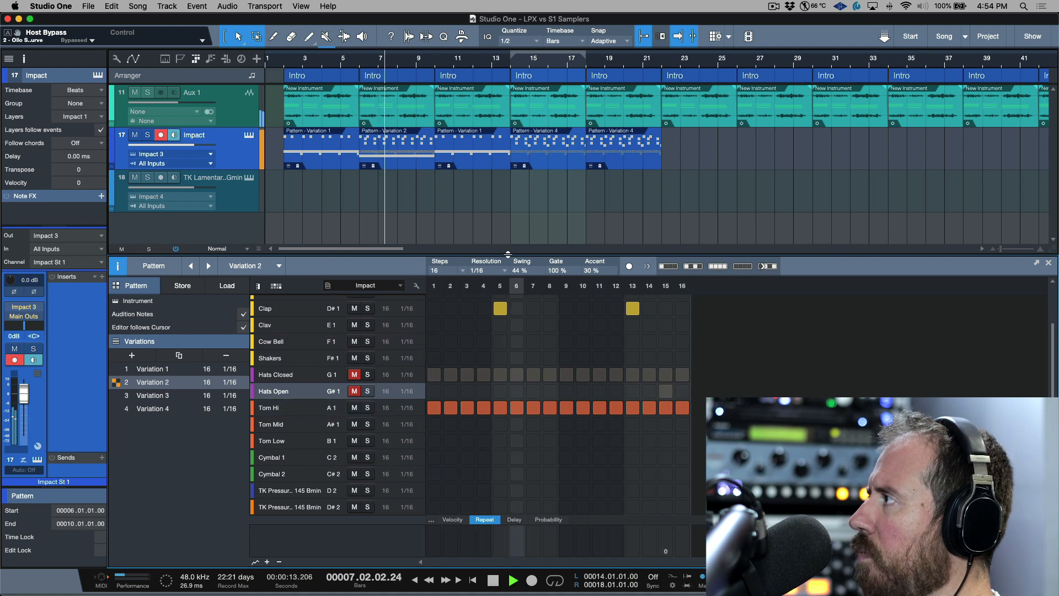
Stop playback and set Variation 2's swing to 0 %.
key(space)
drag(524, 269, 524, 368)
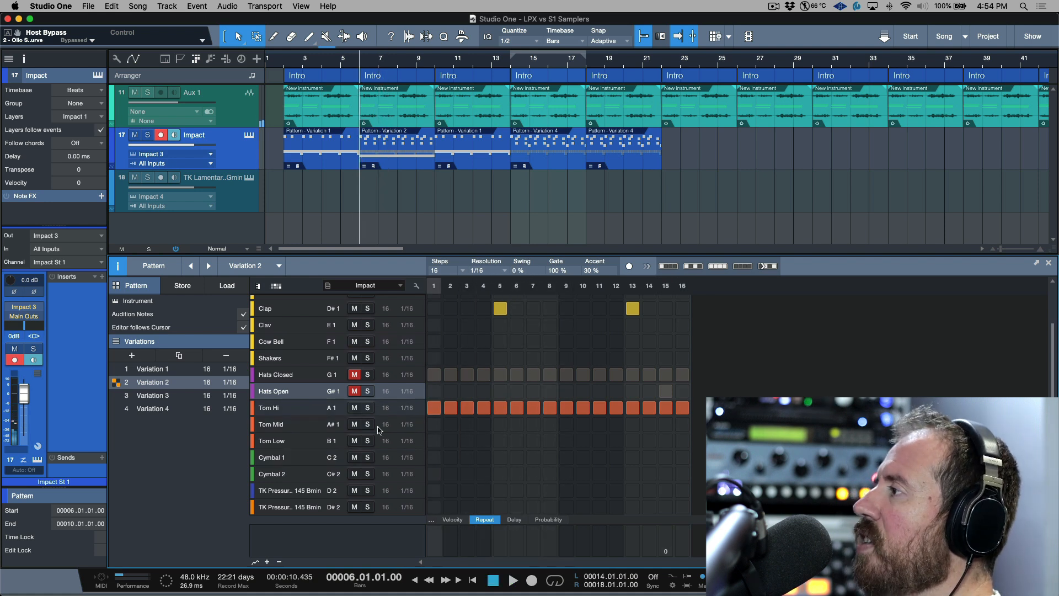
Select the Tom Hi lane and show its step velocities.
click(308, 409)
click(452, 520)
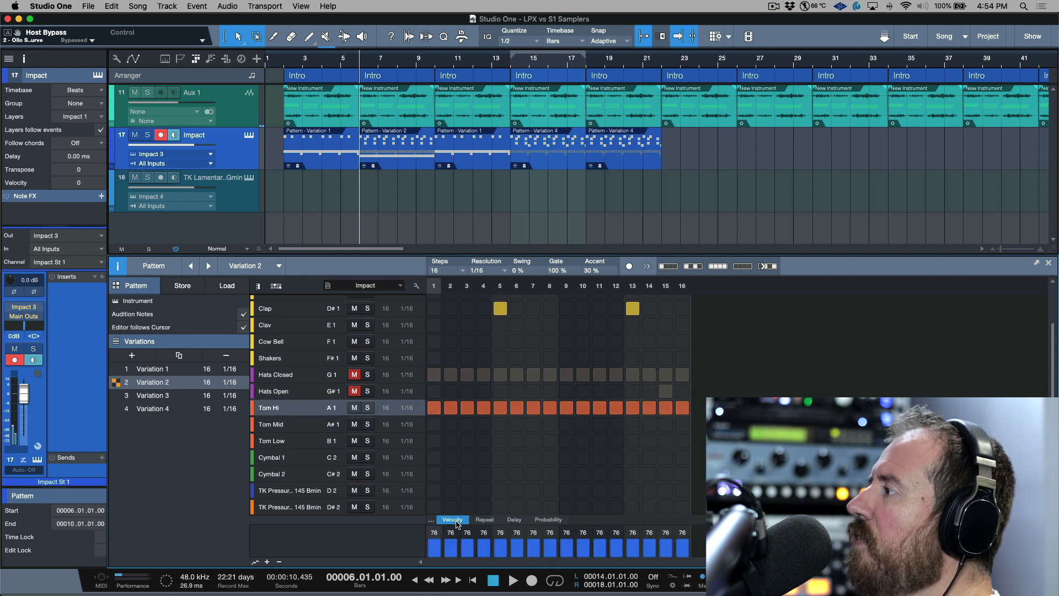
right_click(414, 539)
click(431, 544)
right_click(409, 546)
click(441, 561)
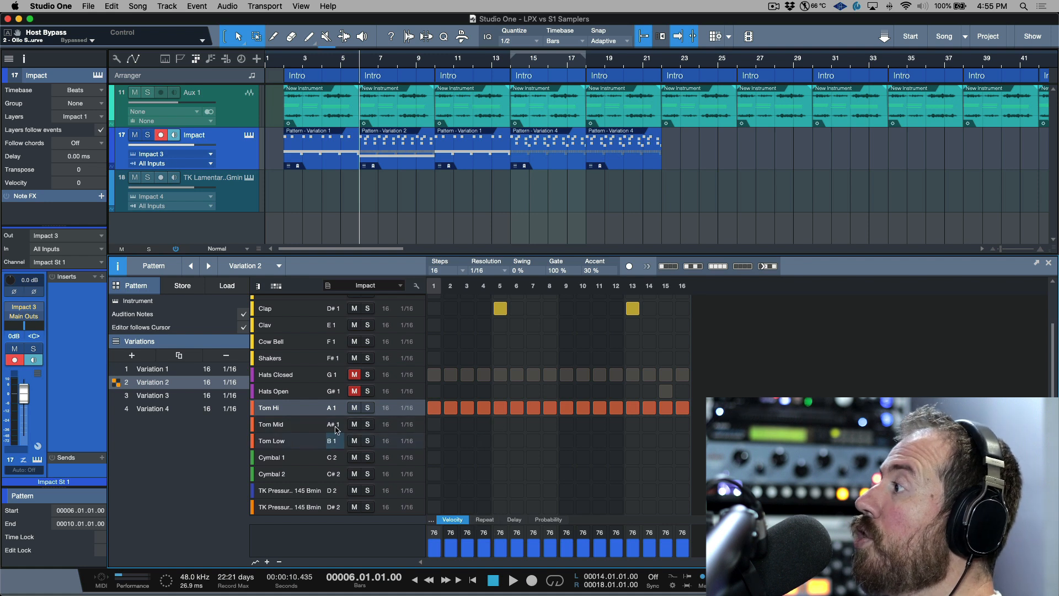
Accent steps 1, 3, 5, 7, 9, 11, 13 and 15 of the Tom Hi lane in Variation 2.
click(434, 410)
click(467, 409)
click(502, 409)
click(533, 409)
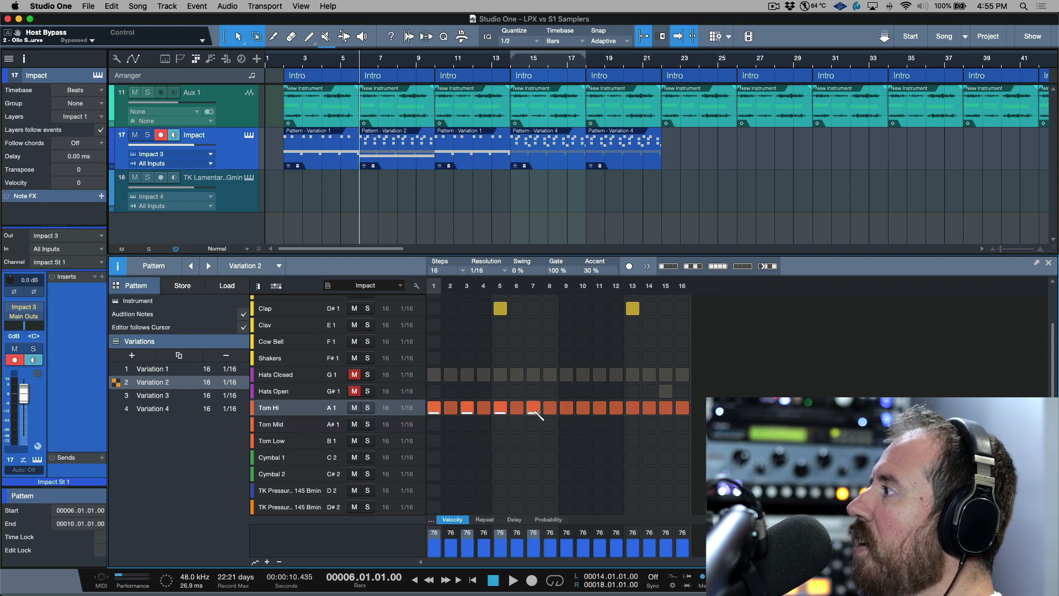
click(566, 410)
click(600, 410)
click(633, 409)
click(666, 409)
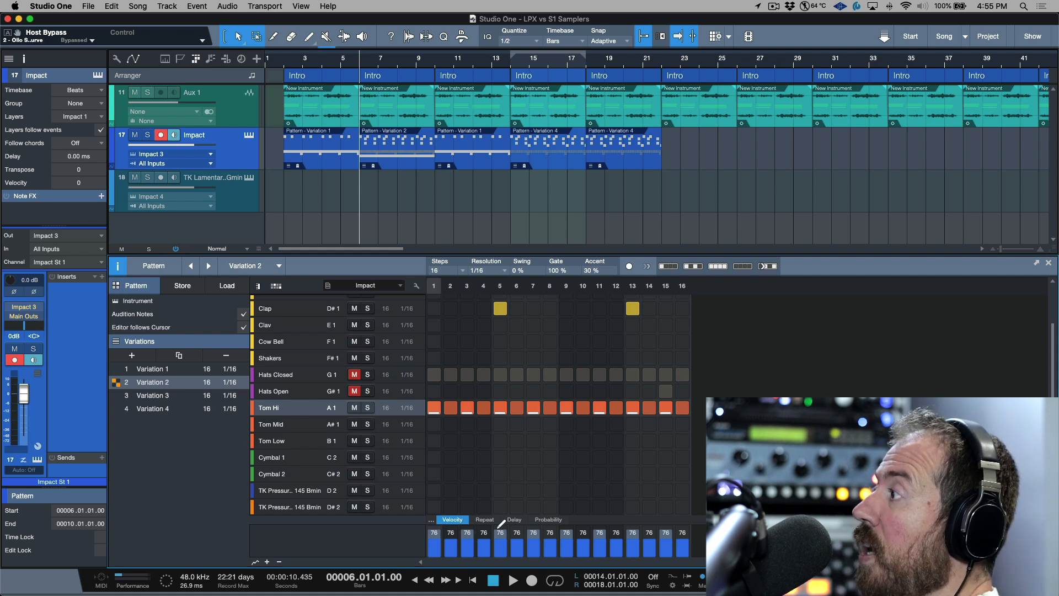
Set Variation 2's accent amount to 20 %.
mouse_move(597, 274)
mouse_down()
mouse_move(596, 291)
mouse_move(599, 280)
mouse_up()
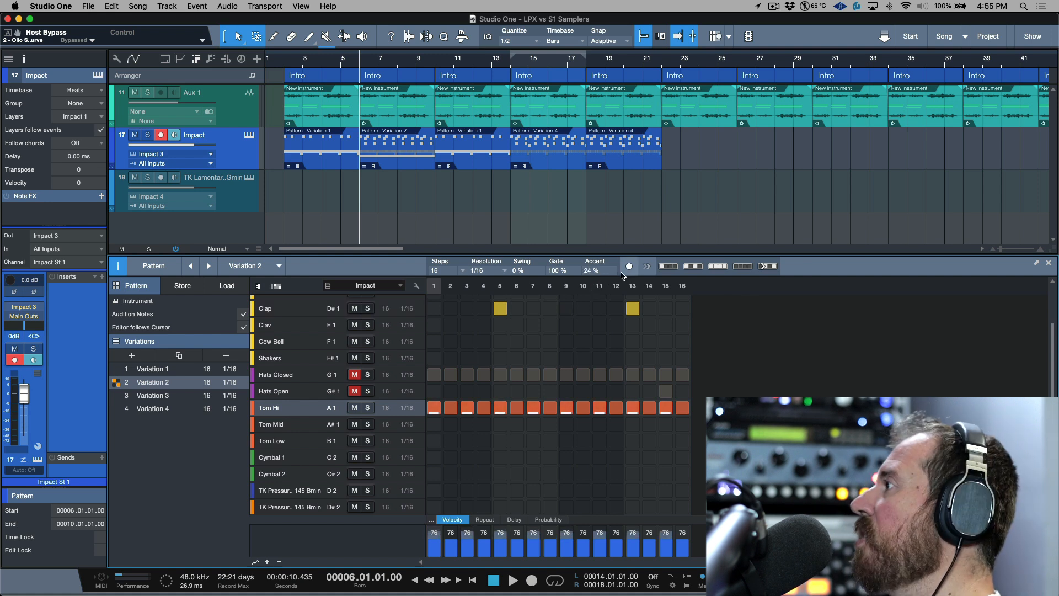
double_click(599, 271)
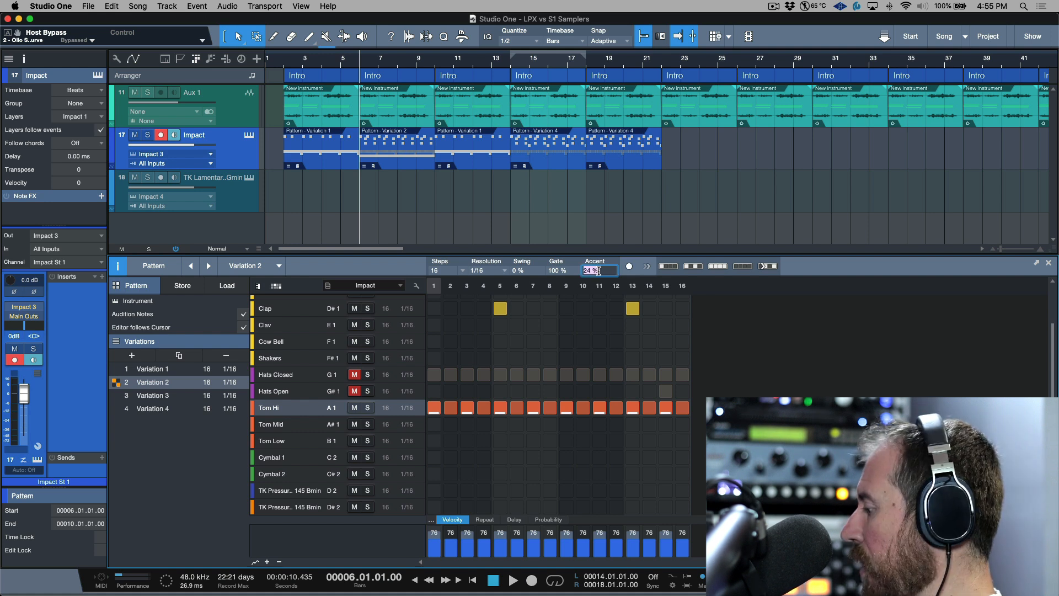
text(20)
key(Return)
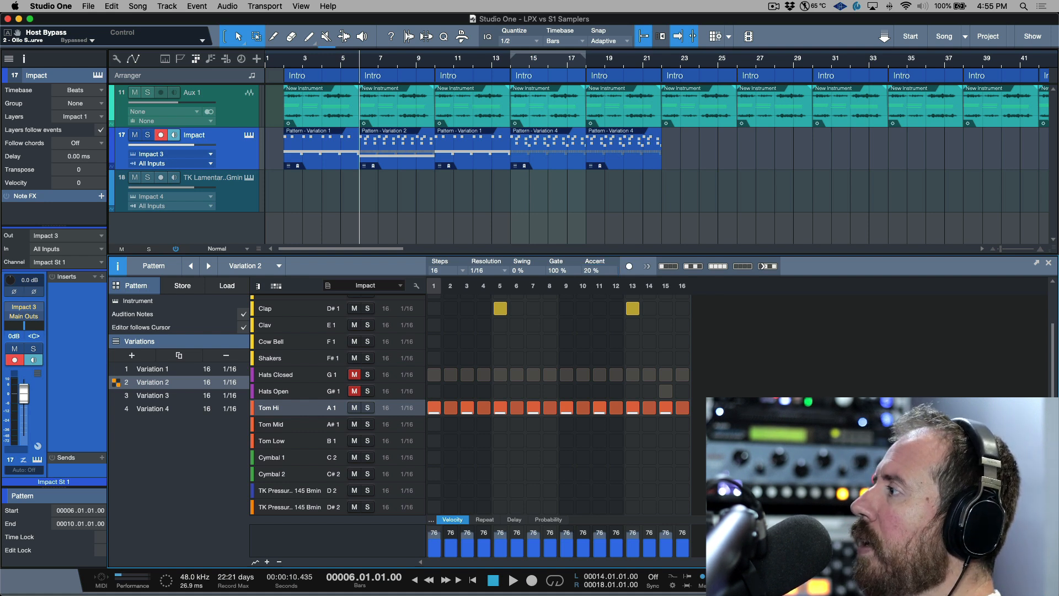
Play from bar 6, lower Variation 2's accent amount to 16 %, and select the Clap lane after stopping.
key(space)
drag(601, 271, 608, 316)
key(space)
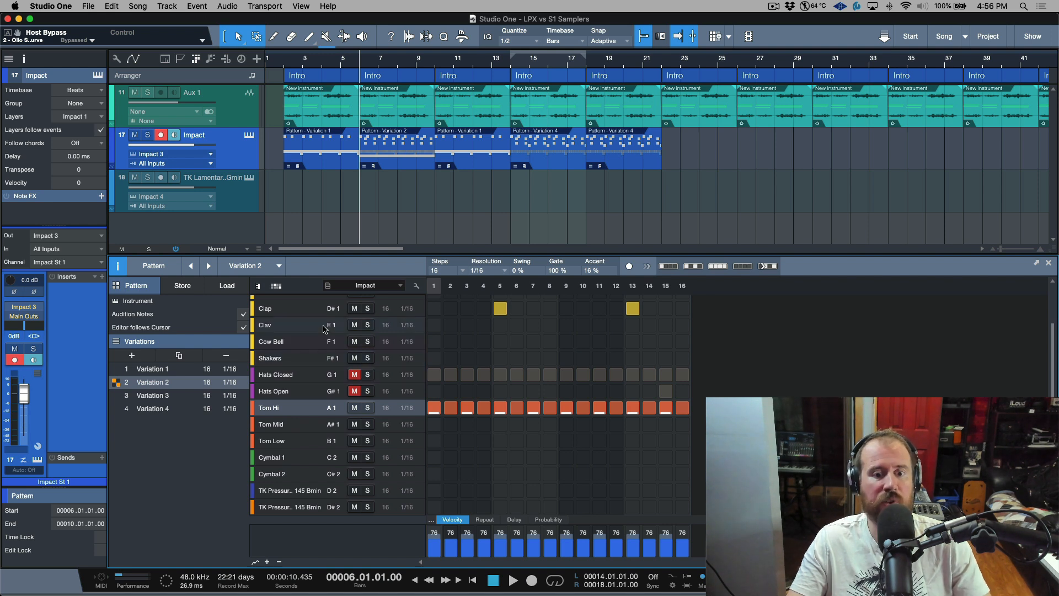
click(309, 314)
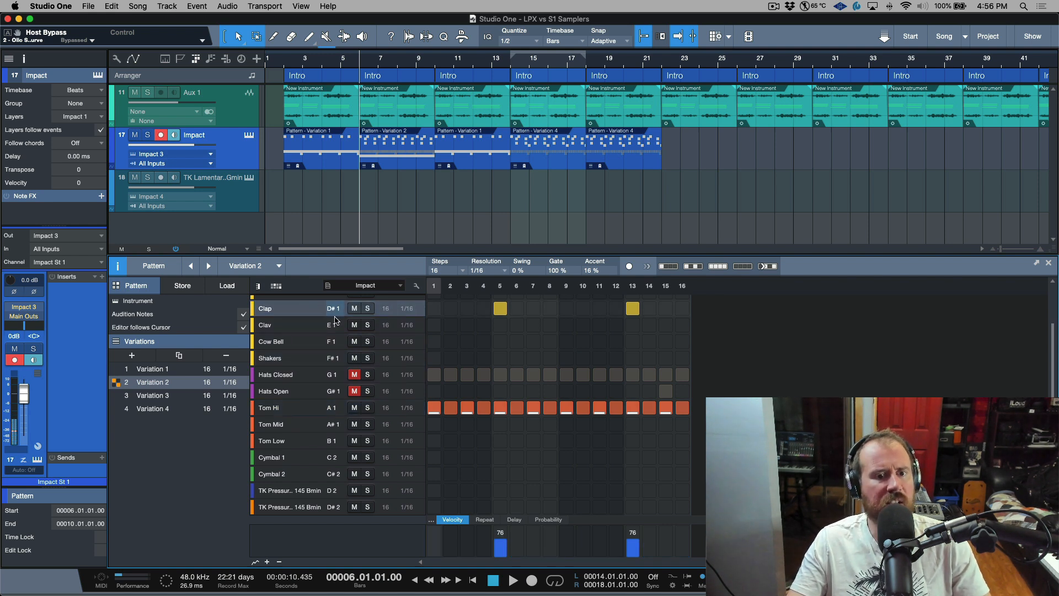
Switch to Logic Pro, expand the Kick 2 row in the Step Sequencer, and add Gate, Tie and Note subrows.
key(super+Tab)
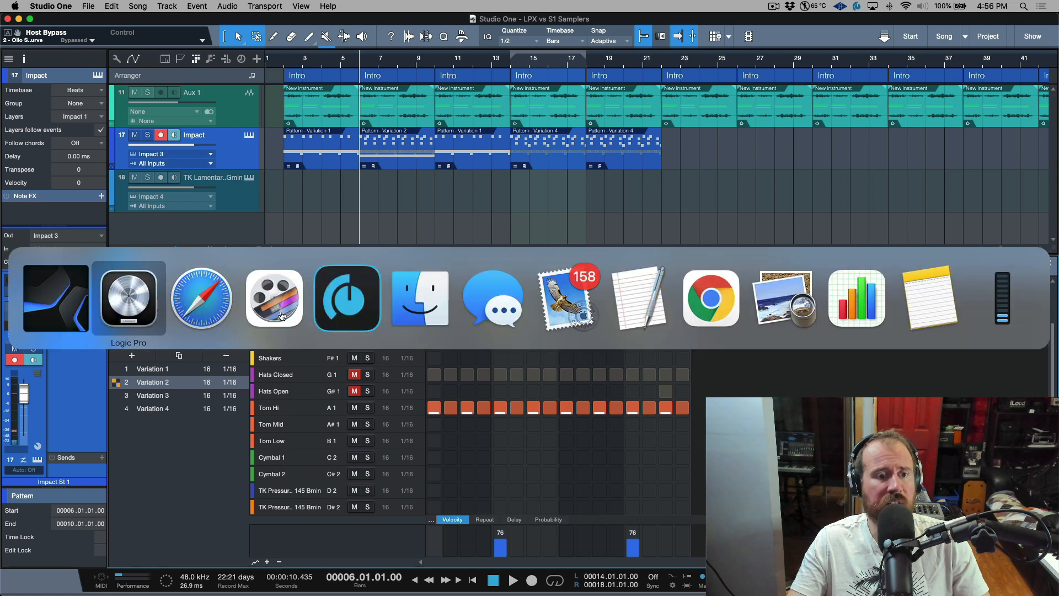
click(134, 395)
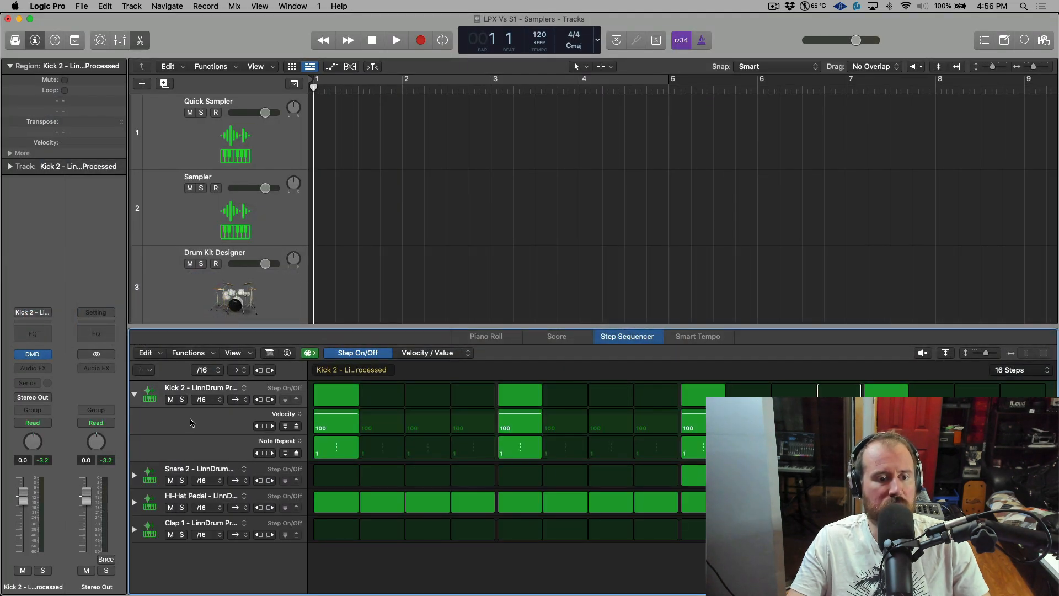
click(134, 455)
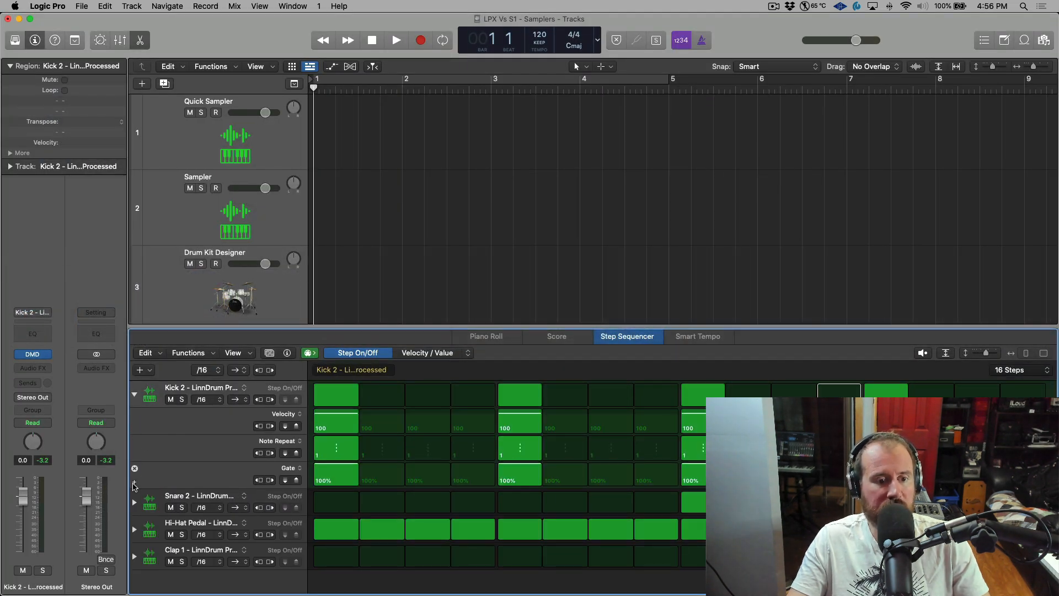
click(134, 482)
click(135, 509)
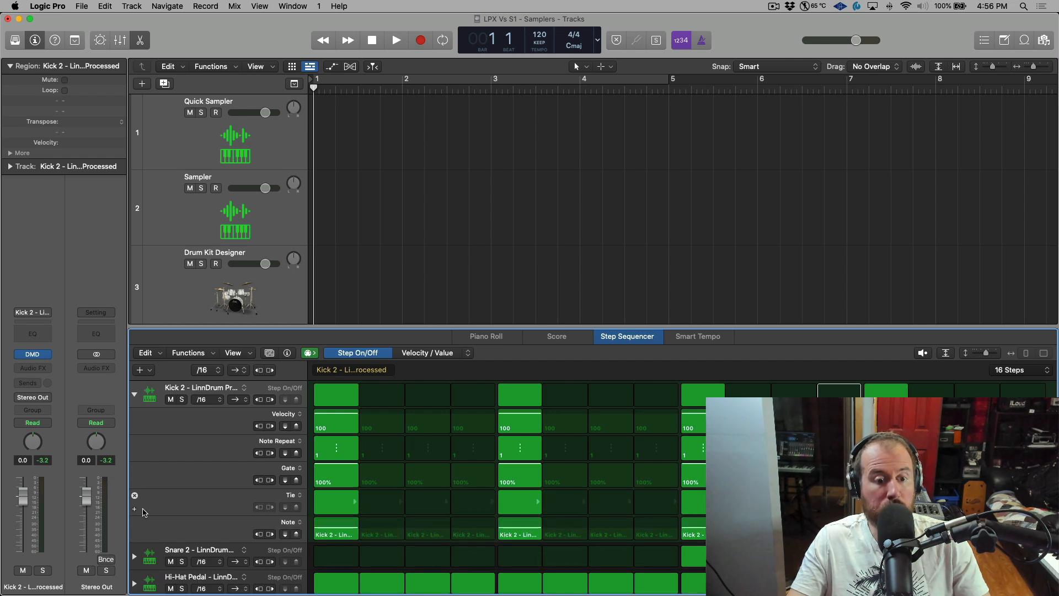
Collapse the Kick 2 row and switch back to Studio One.
click(134, 394)
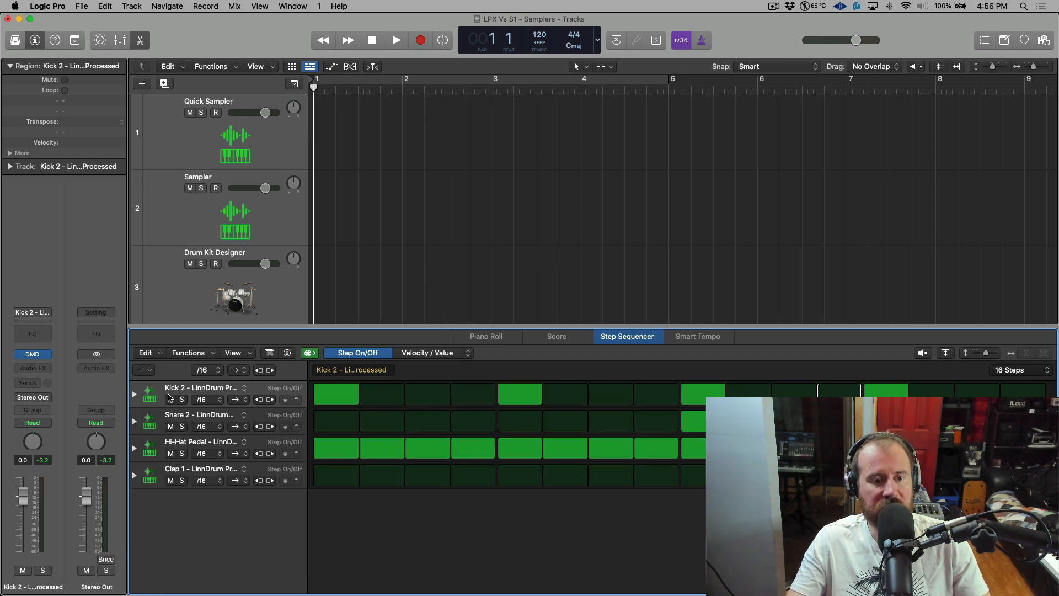
key(super+Tab)
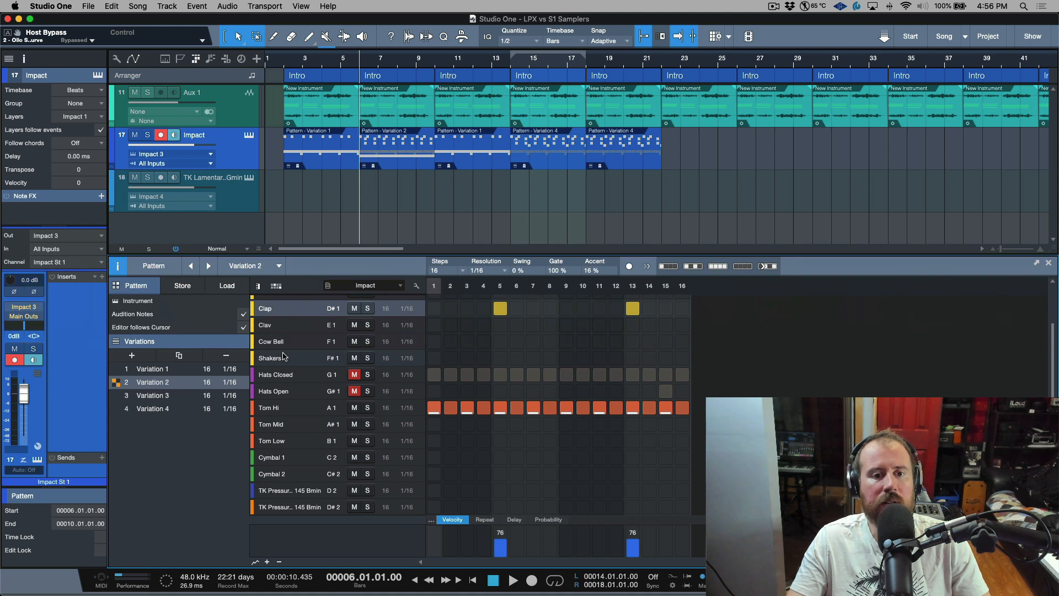
Audition the Clav, Cow Bell and Hats Closed lanes, and view the Hats Closed velocity, repeat and delay settings.
click(298, 327)
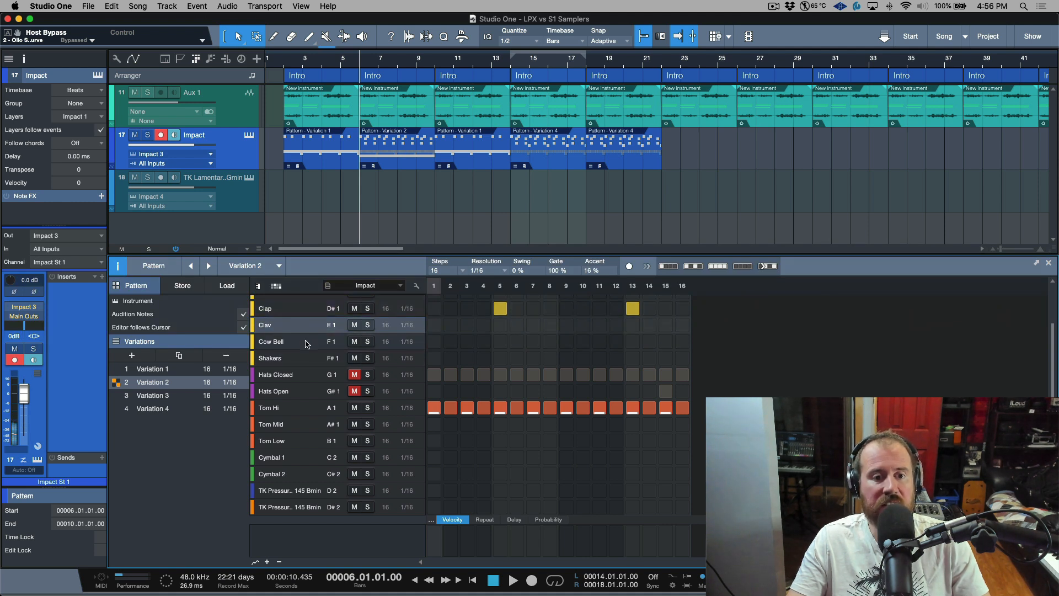
click(306, 345)
click(305, 375)
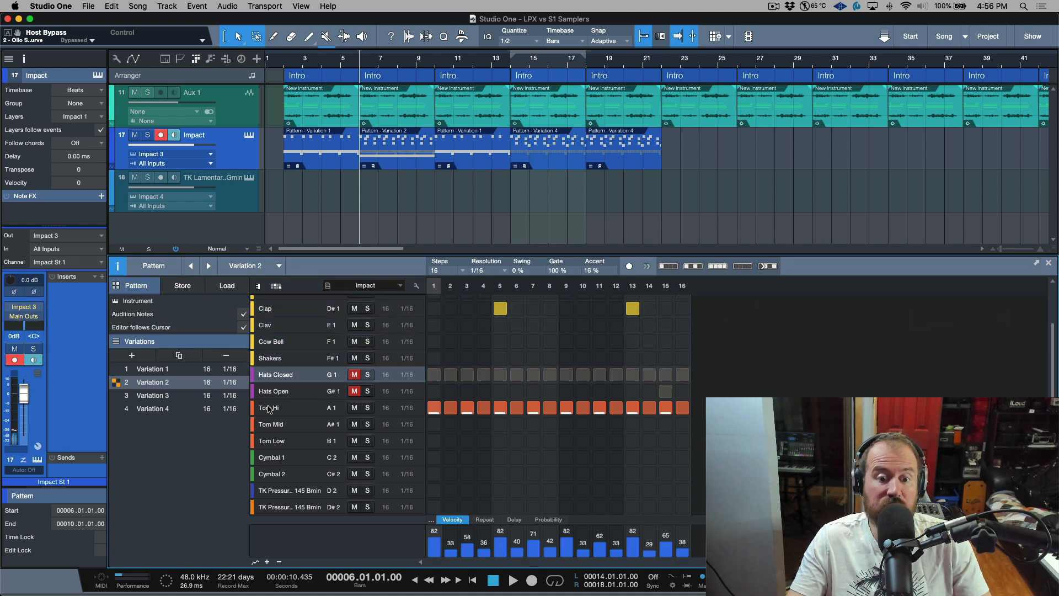
click(496, 521)
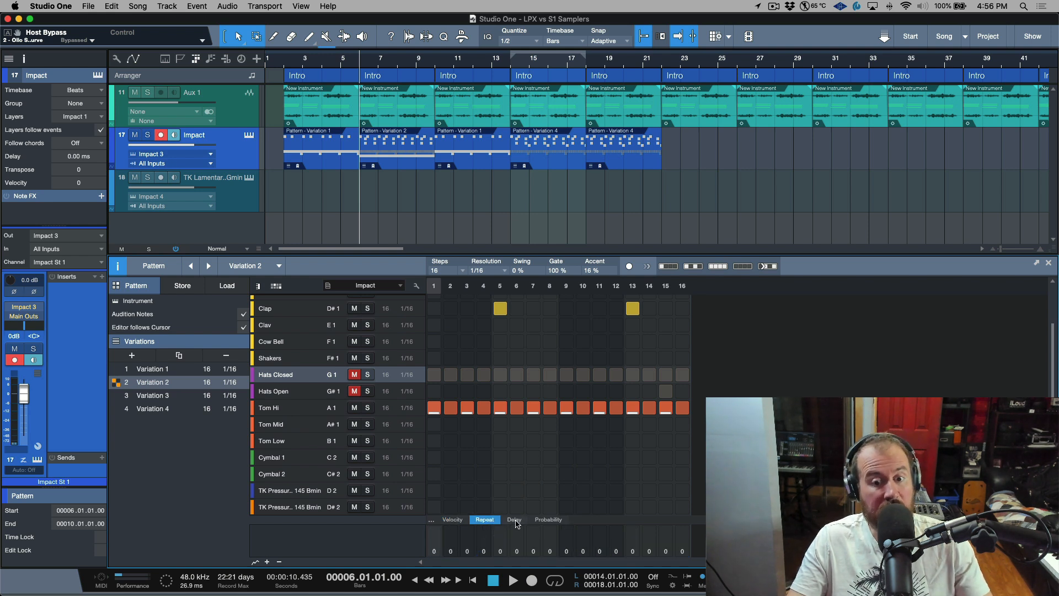
click(515, 521)
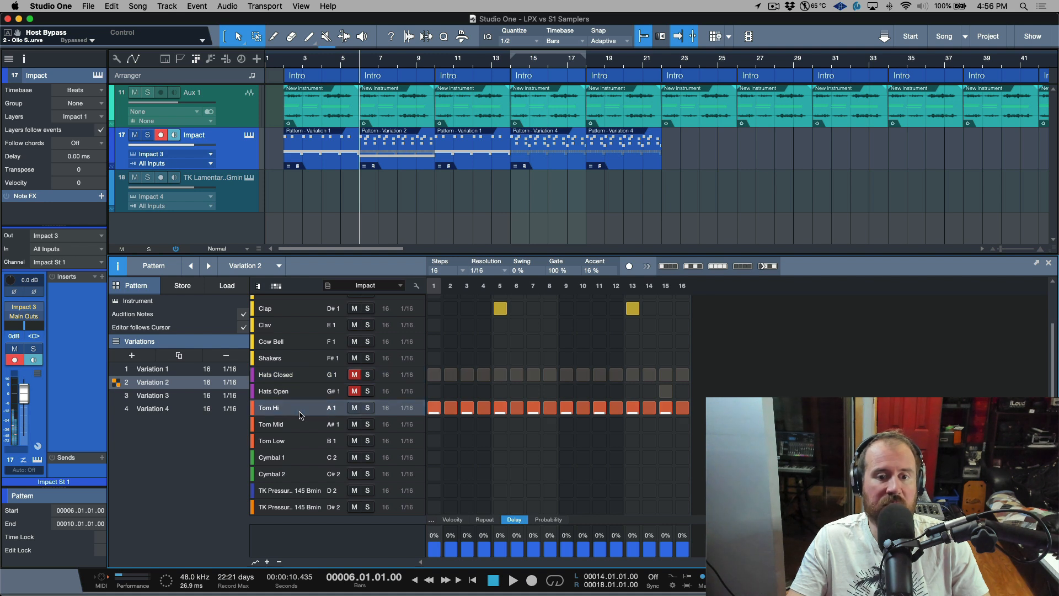
Mute Tom Hi, unmute Hats Open and Hats Closed, and play Variation 2 briefly from bar 6.
click(354, 407)
click(354, 391)
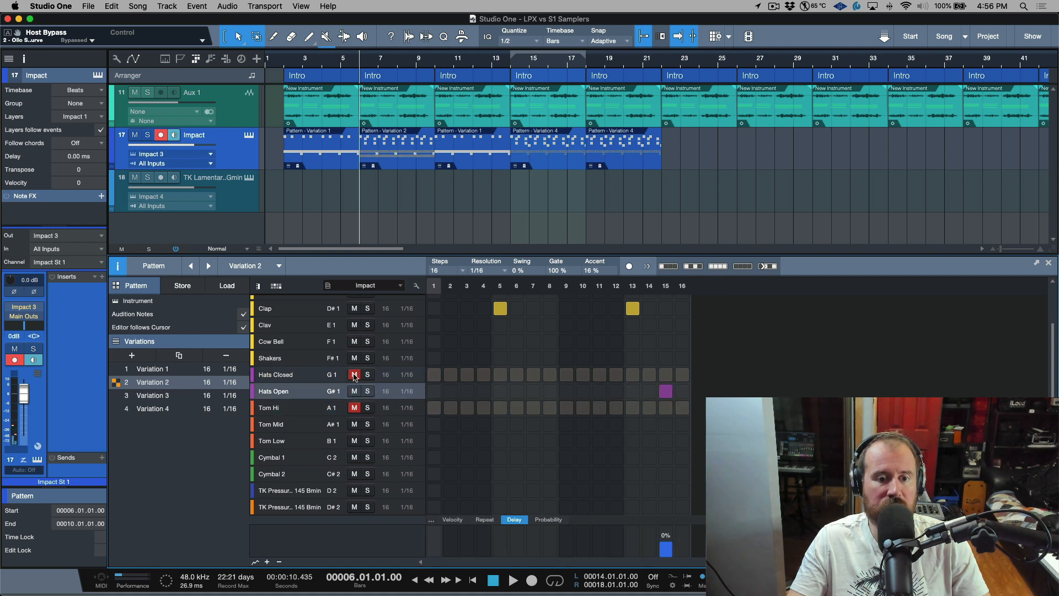
click(354, 374)
key(space)
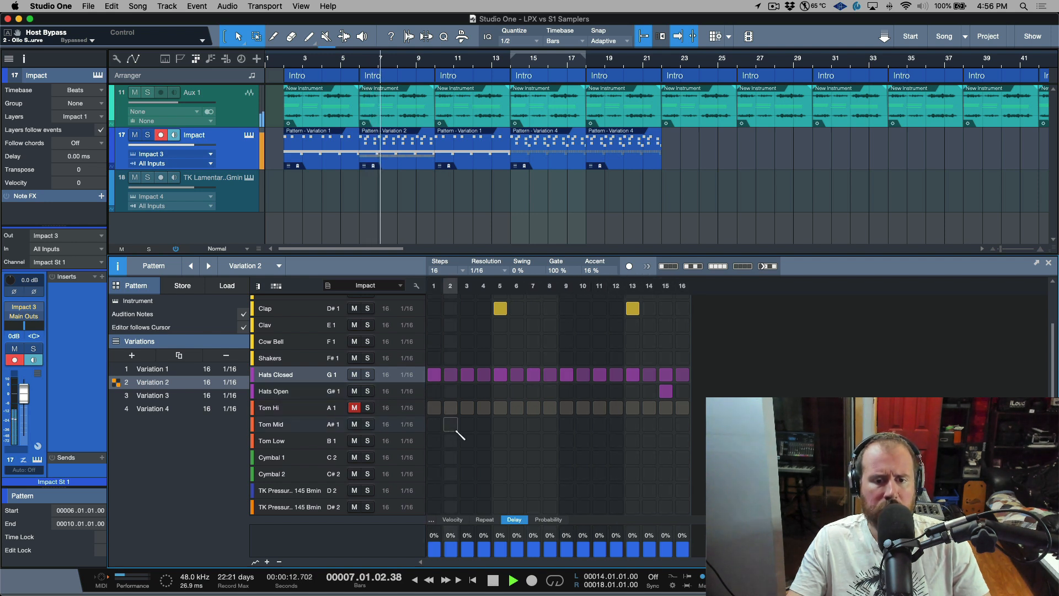
key(space)
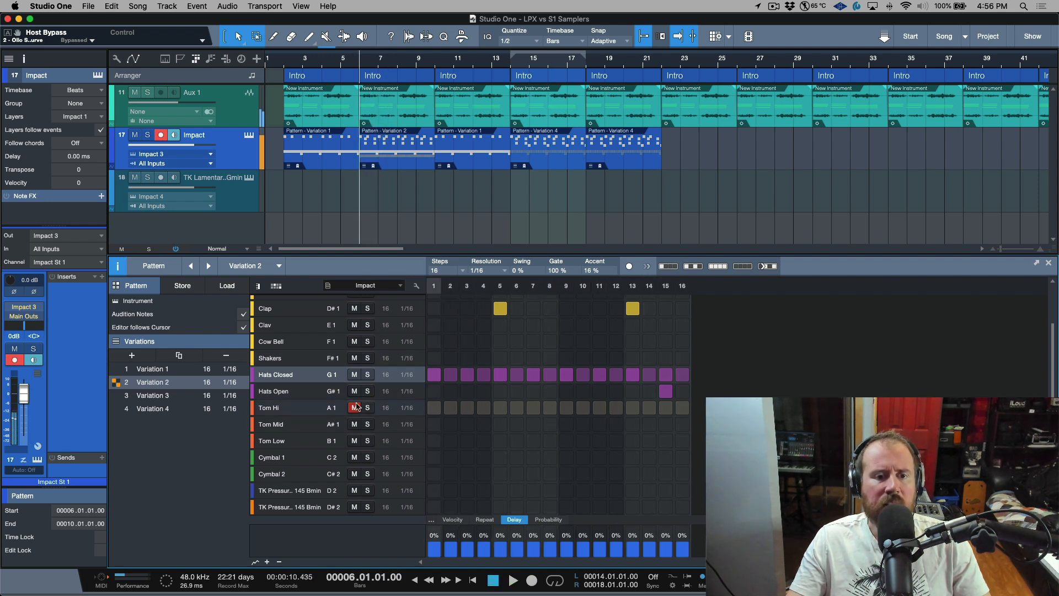
Set the delay of all Hats Closed steps to 4 %, and raise it to 15 % while playing from bar 6.
shift+click(438, 542)
shift+click(443, 536)
drag(443, 535, 443, 534)
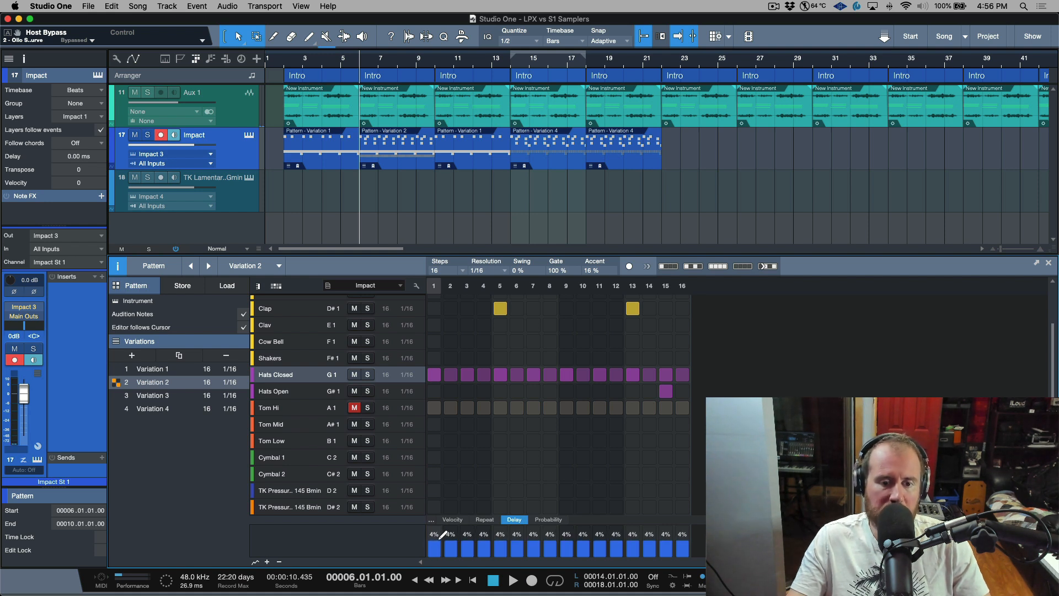
key(space)
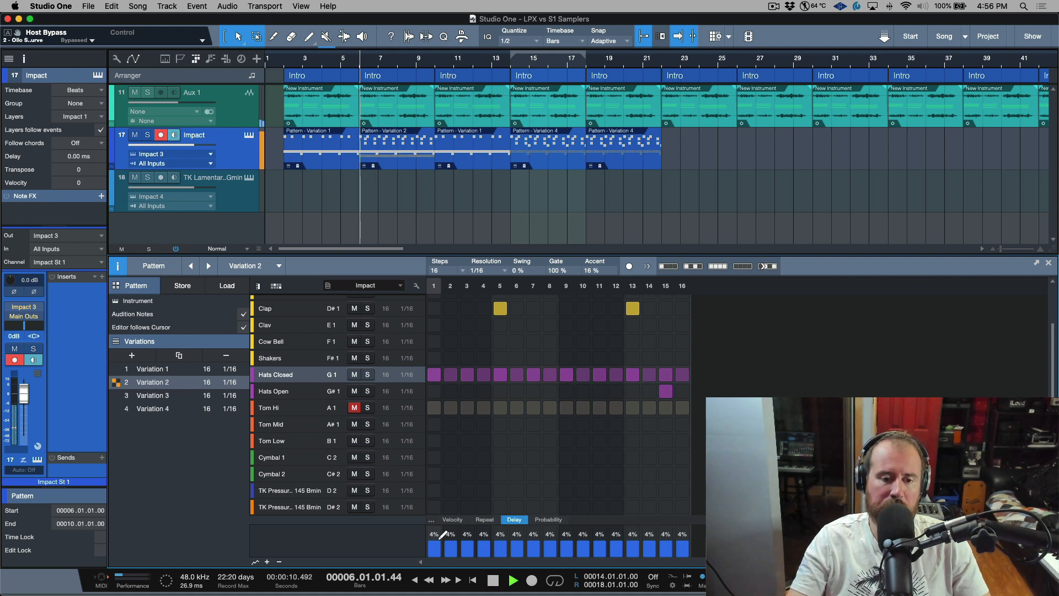
drag(440, 538, 440, 535)
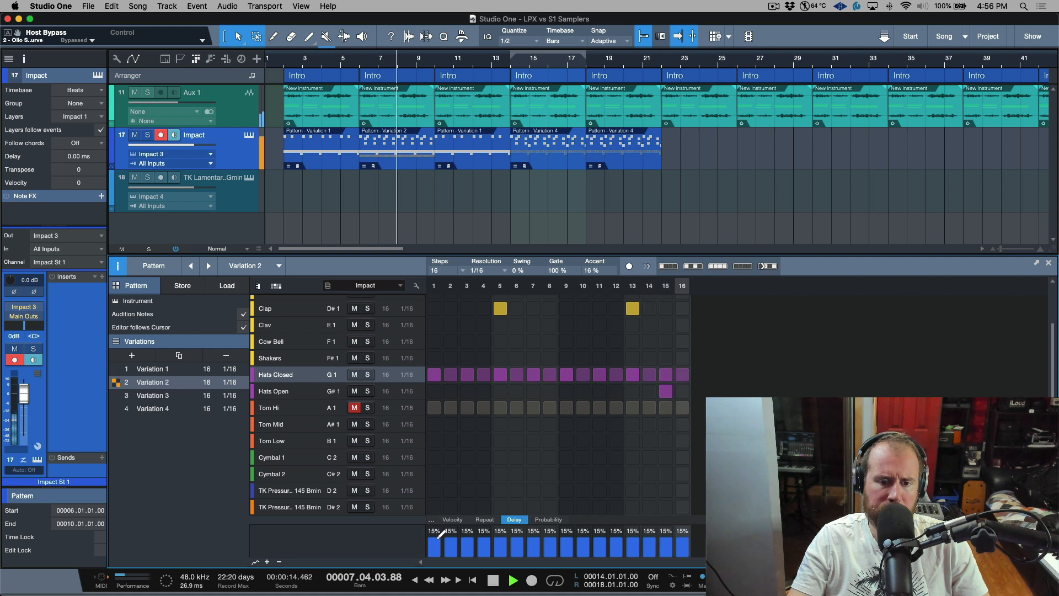
key(space)
Set the delay of all Hats Closed steps to -4 %, audition it from bar 6, and reset the delay values.
drag(441, 536, 441, 538)
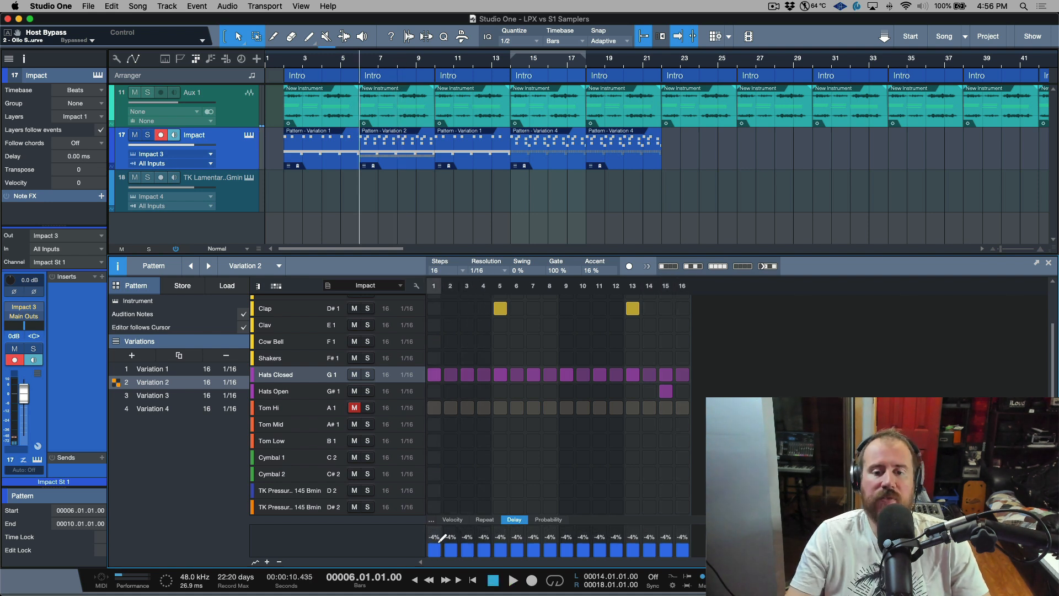
key(space)
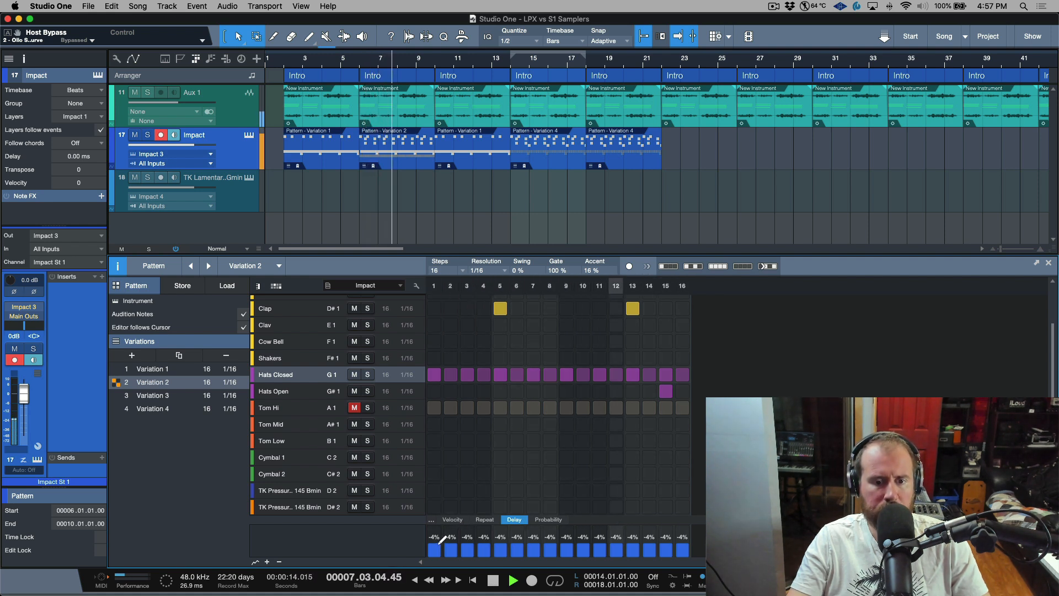
key(space)
right_click(439, 545)
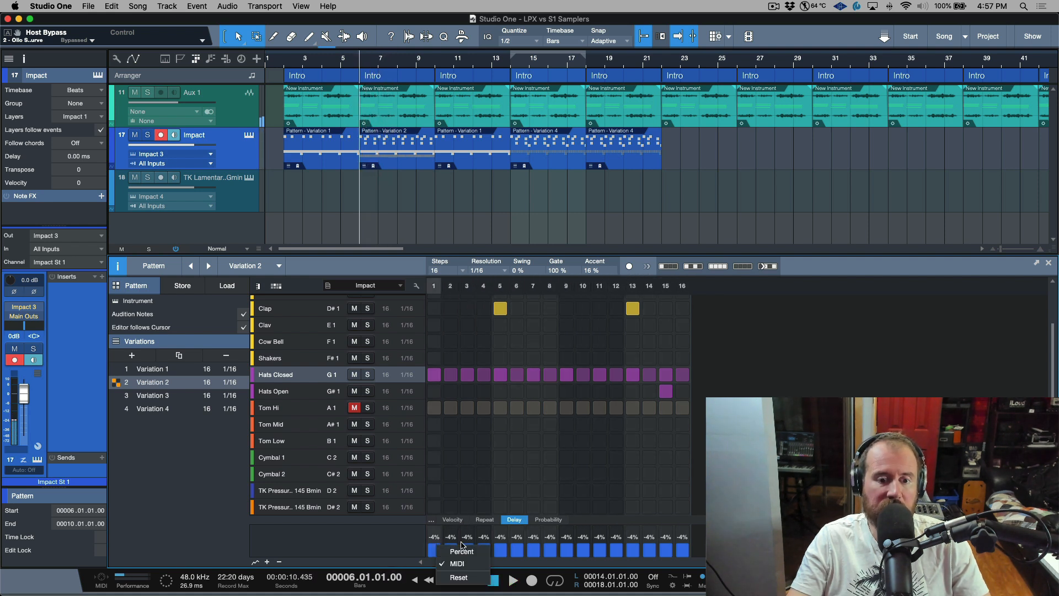
click(461, 579)
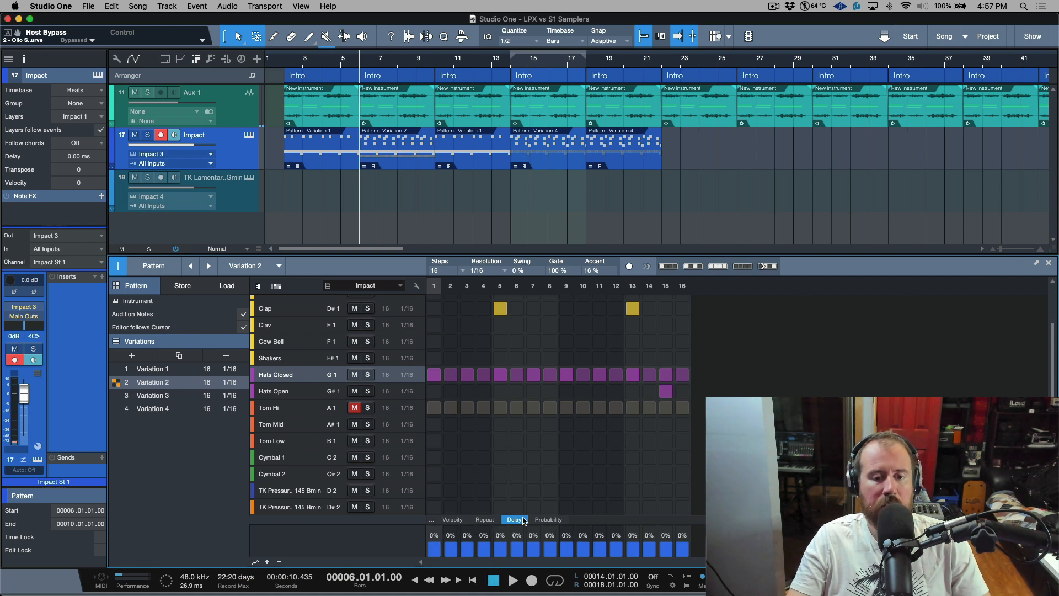
Lower the Hats Closed probability to 40 % at step 4, 51 % at step 6 and 35 % at step 8.
click(549, 520)
mouse_move(556, 531)
mouse_down()
mouse_move(553, 543)
mouse_move(517, 537)
mouse_up()
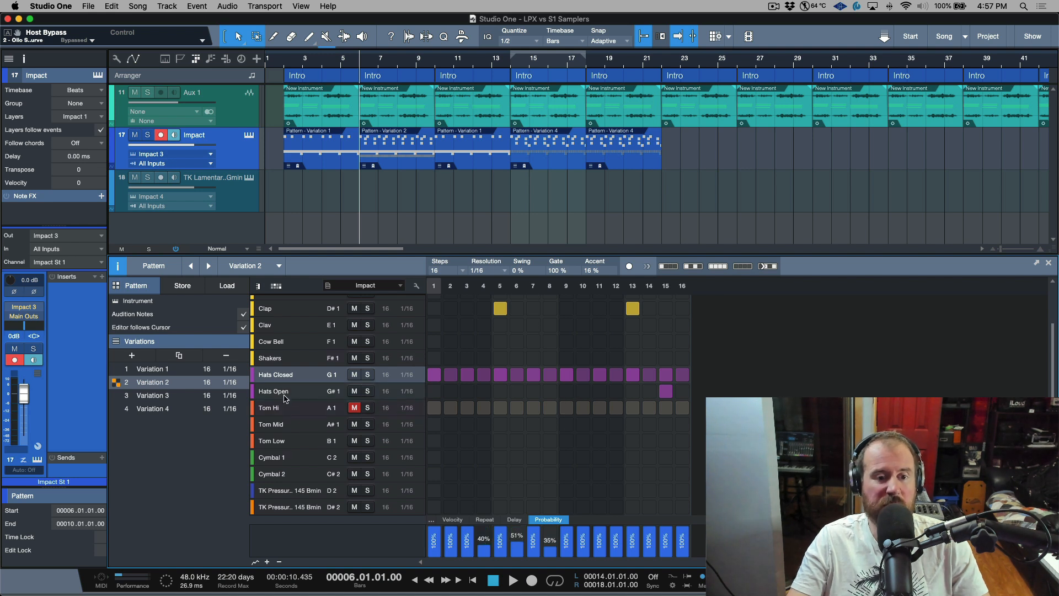
Extend the Hats Open hit at step 15 through step 16, set its repeat to 2, and audition it from bar 6.
click(302, 393)
drag(672, 392, 685, 391)
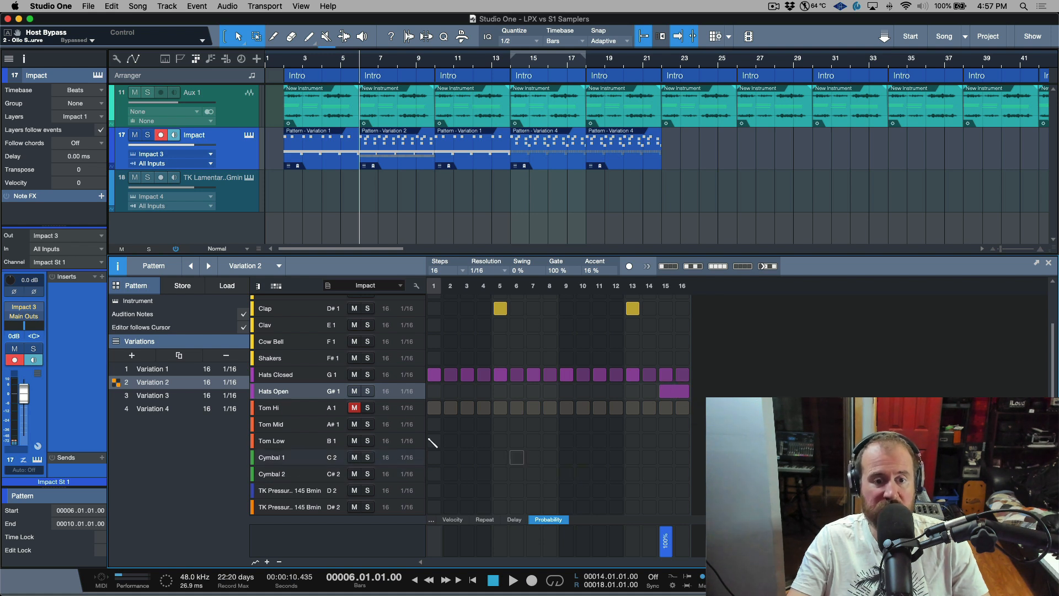
click(484, 519)
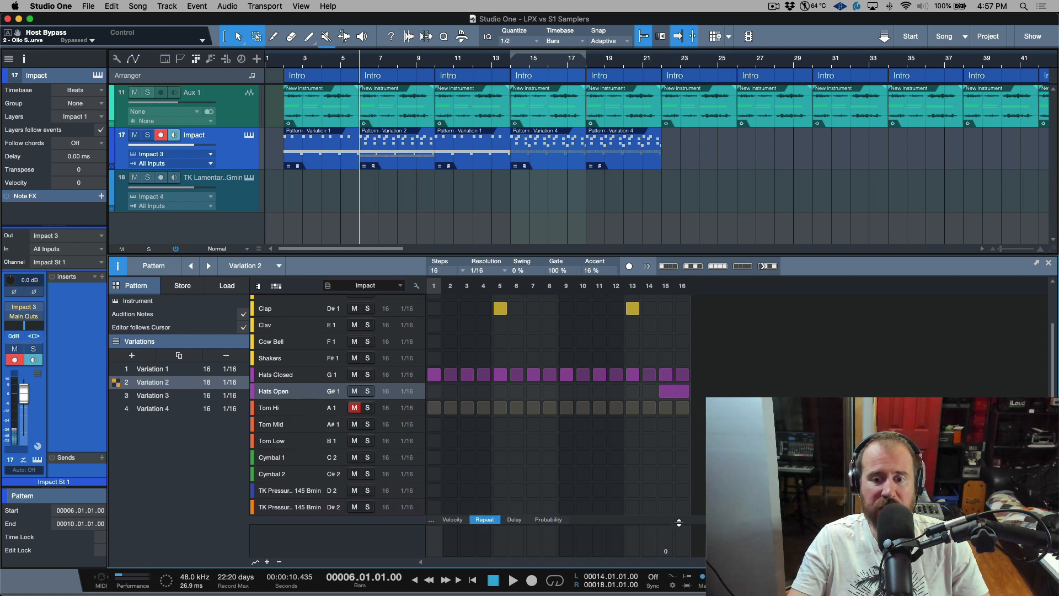
drag(669, 548, 672, 543)
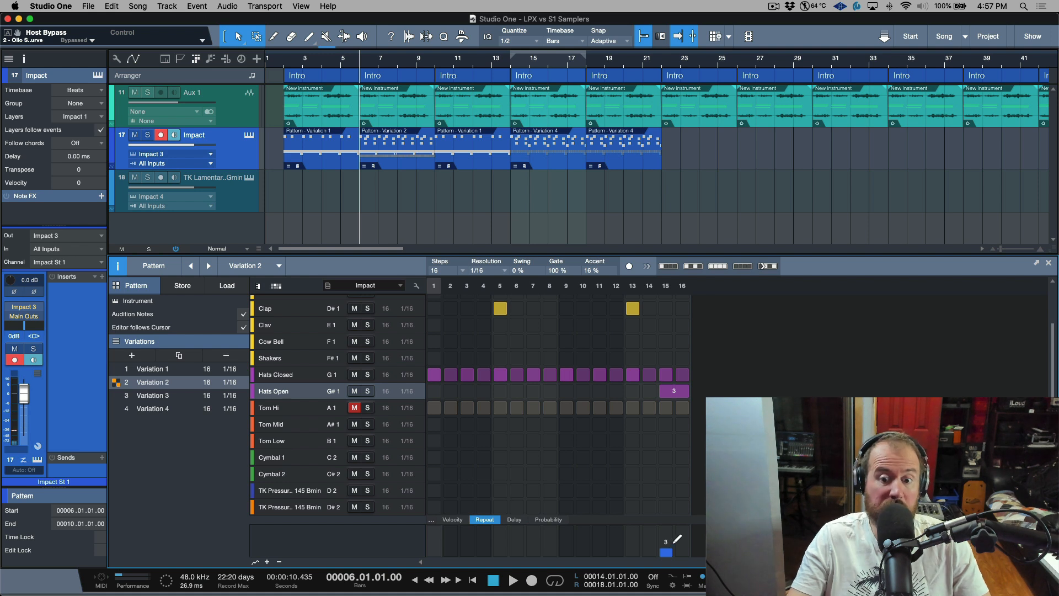
key(space)
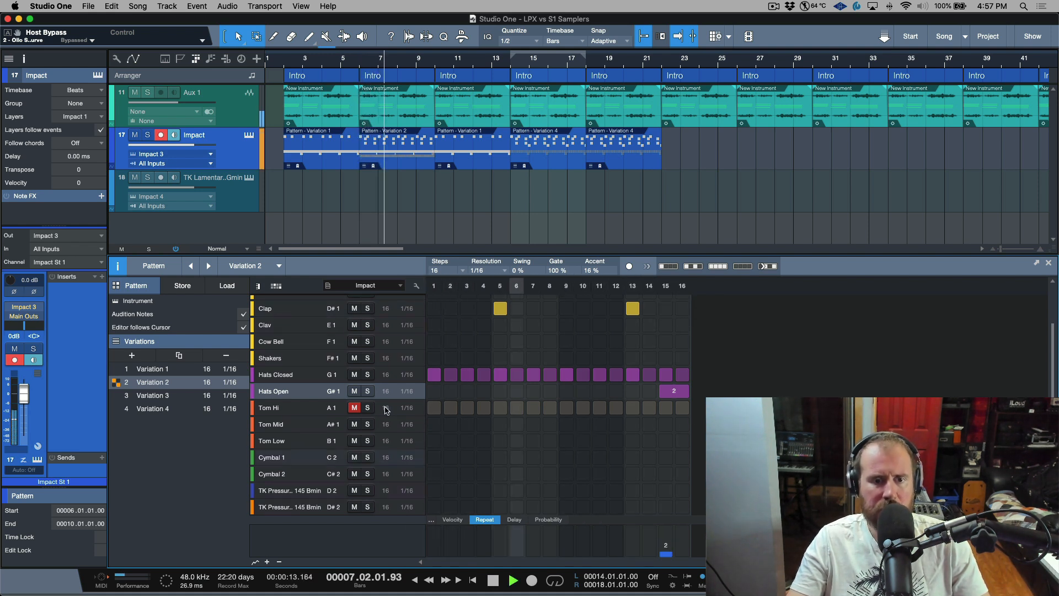
key(space)
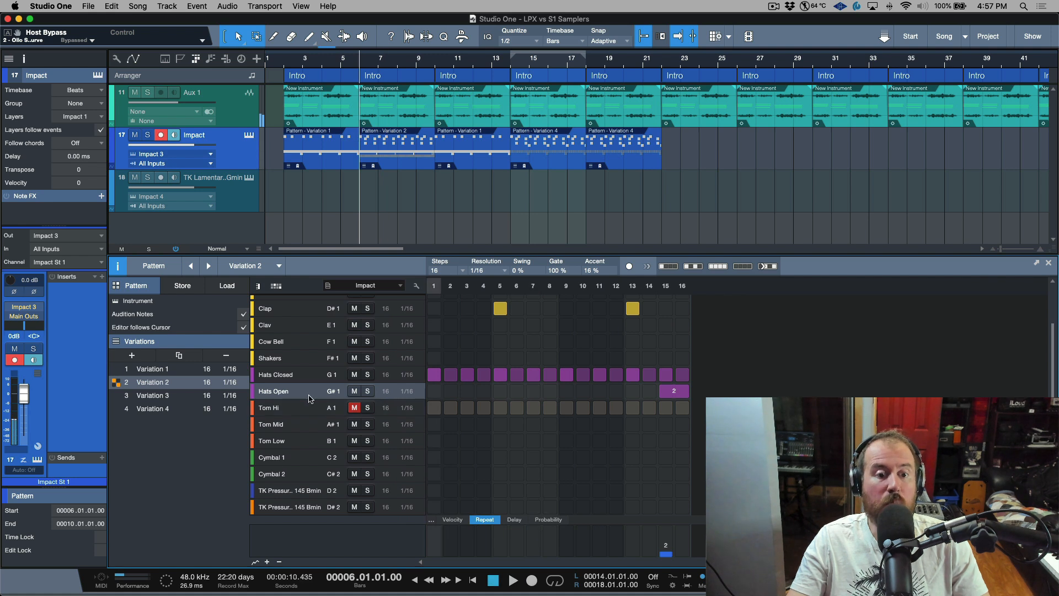
Set the probability of the Hats Open hit at step 15 to 19 %, and unmute the Tom Hi lane.
click(557, 520)
drag(668, 553, 675, 549)
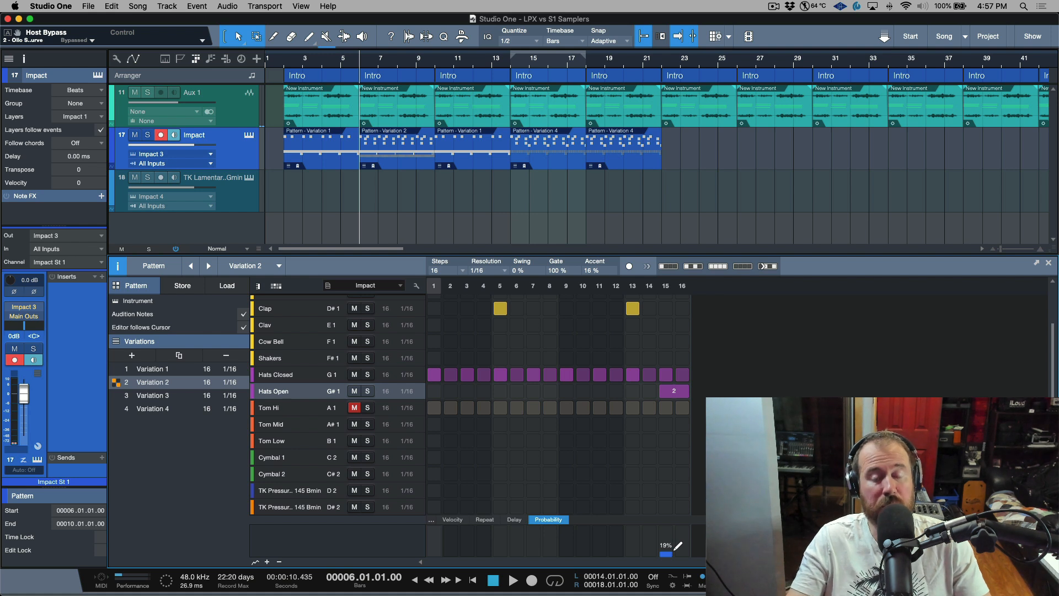
click(354, 408)
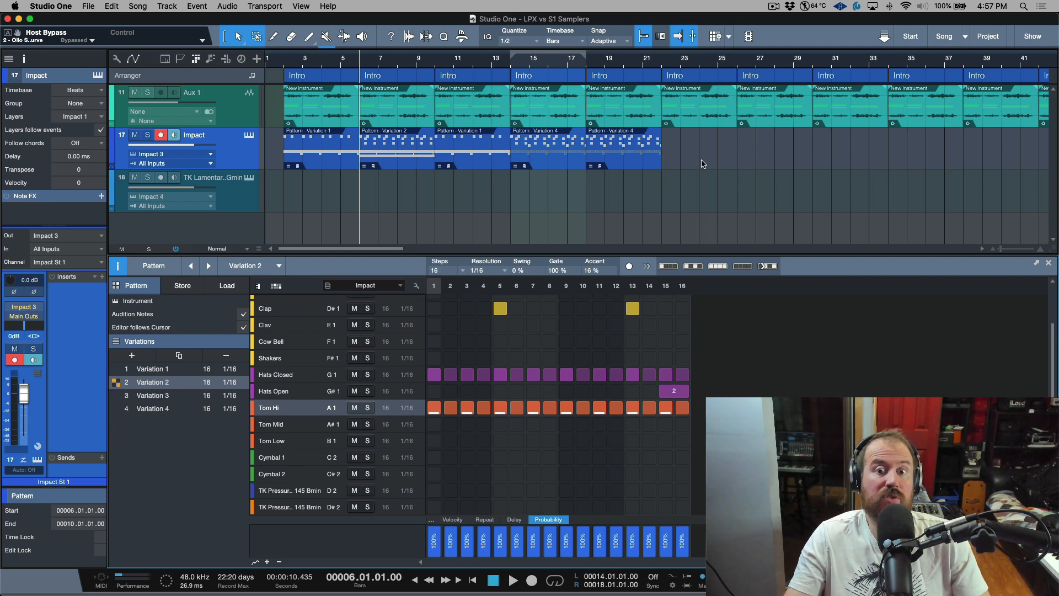
Merge all five Impact patterns into one instrument part, open it in the note editor, and undo the merge.
drag(752, 159, 304, 159)
key(g)
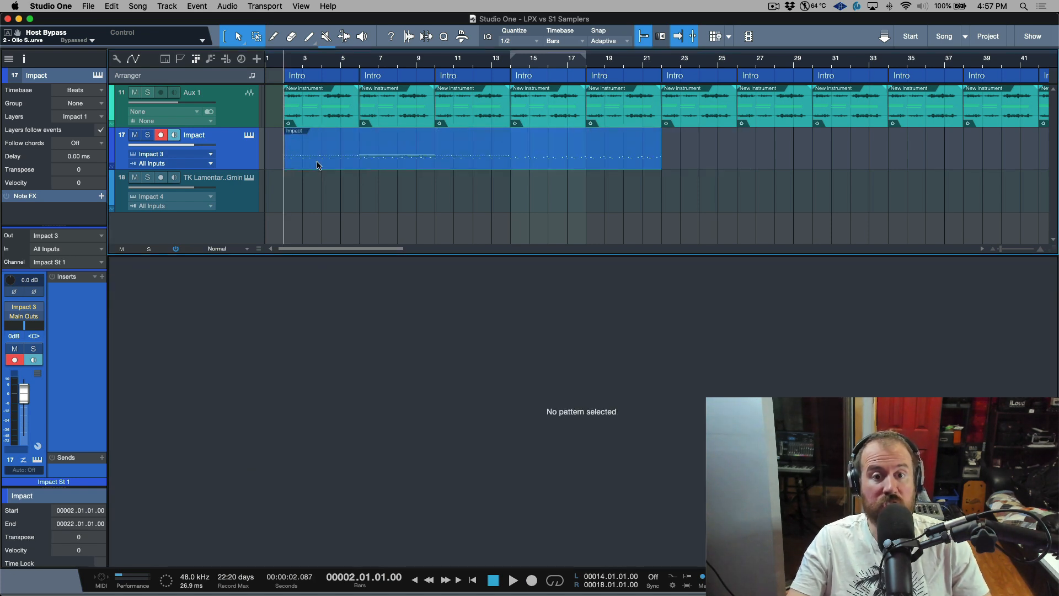
double_click(432, 160)
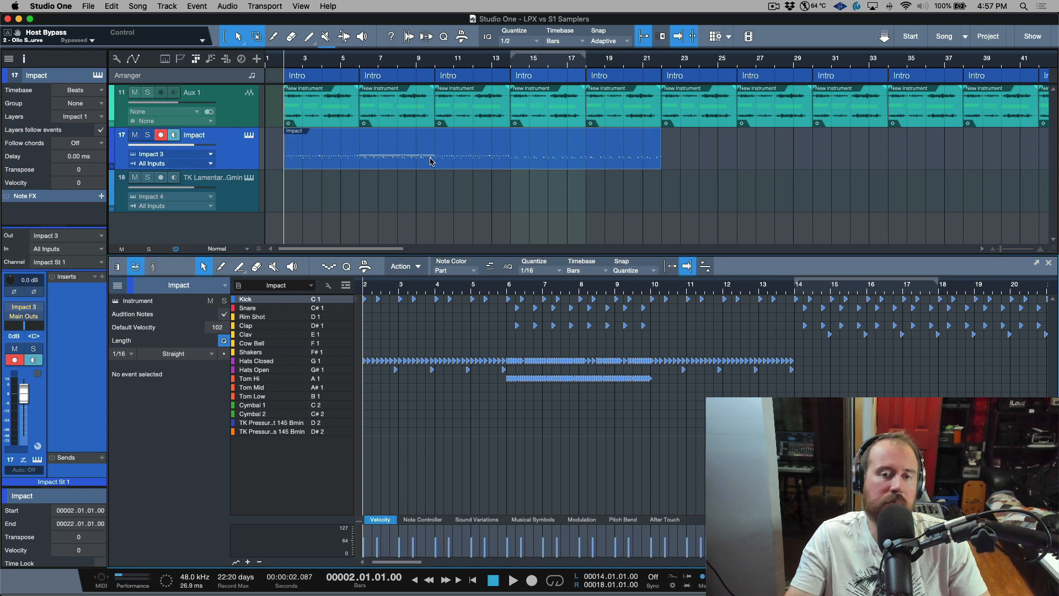
key(super+z)
Convert the Impact patterns into separate instrument parts one at a time, from bar 18 back to bar 2.
click(691, 158)
click(647, 163)
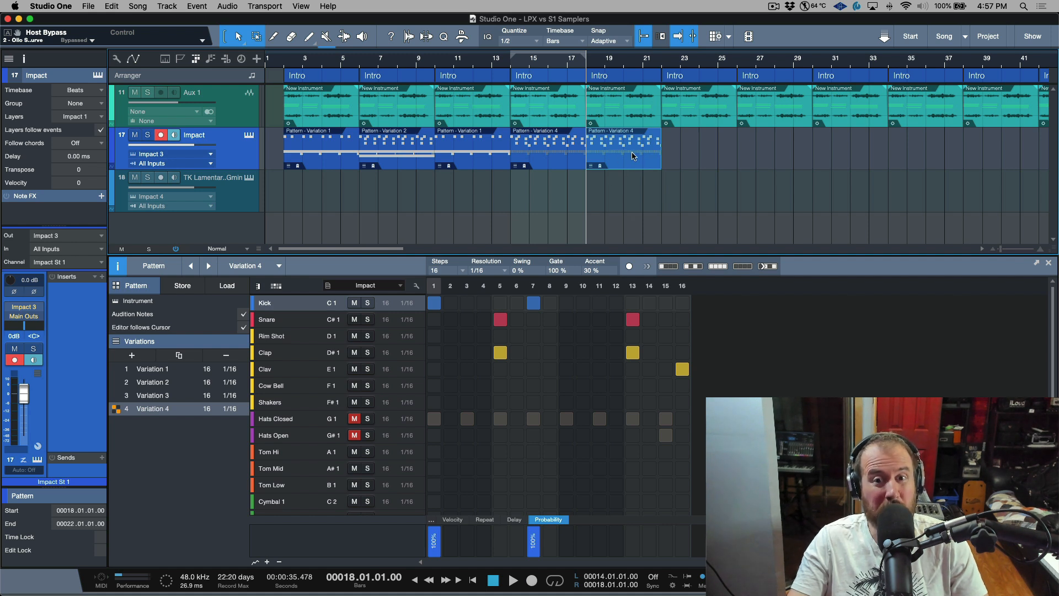
key(g)
click(552, 158)
key(g)
click(488, 155)
key(g)
click(422, 155)
key(g)
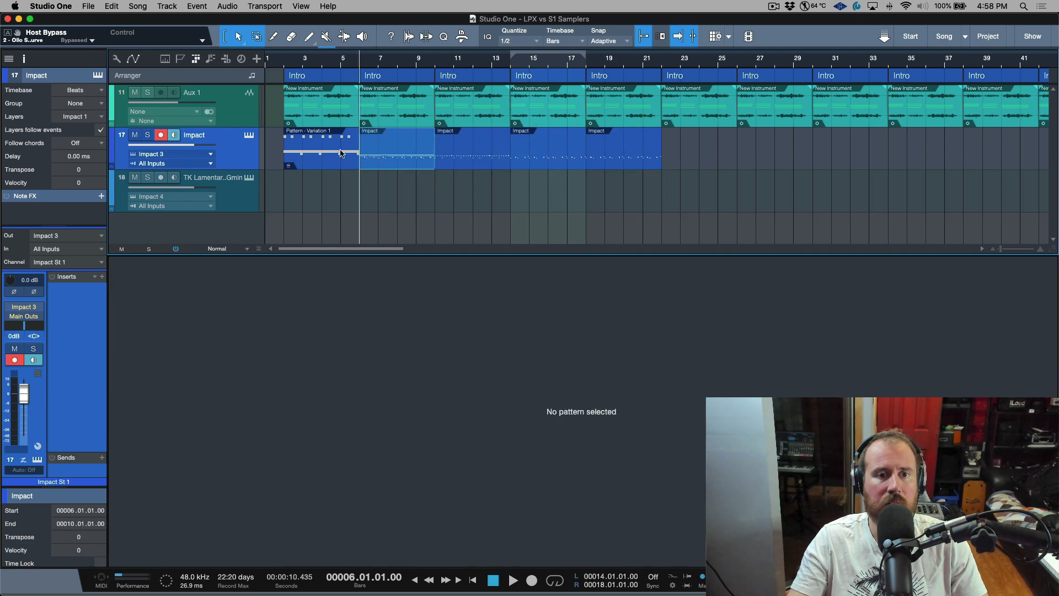
click(340, 153)
key(g)
Undo all five individual pattern conversions on the Impact track.
key(super+z)
key(super+z)
key(super+z)
key(super+z)
key(super+z)
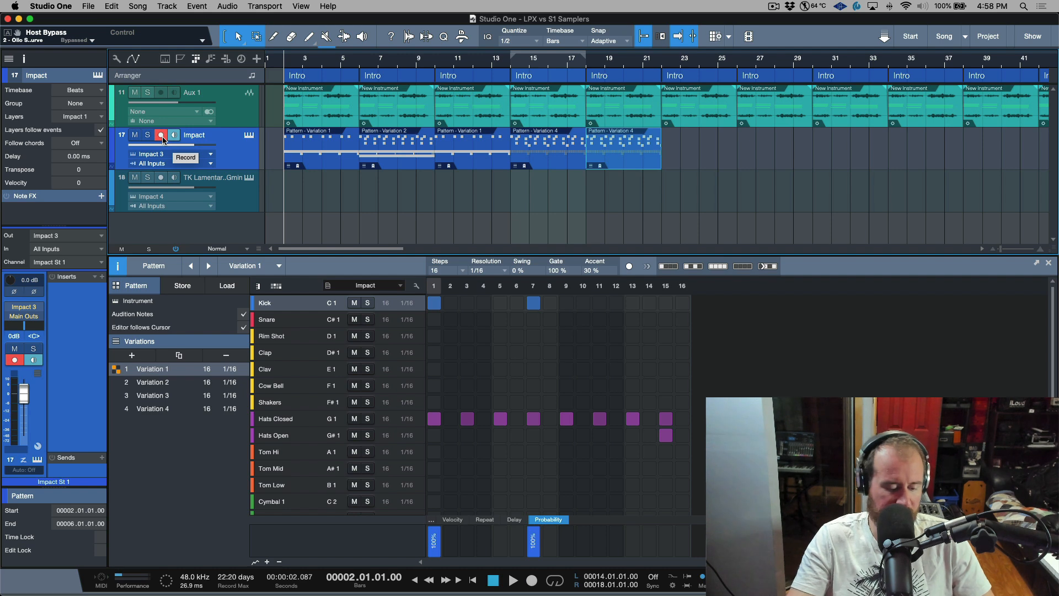
Add a new instrument track below Impact and copy all five Impact patterns onto it at the same positions.
key(alt+super+s)
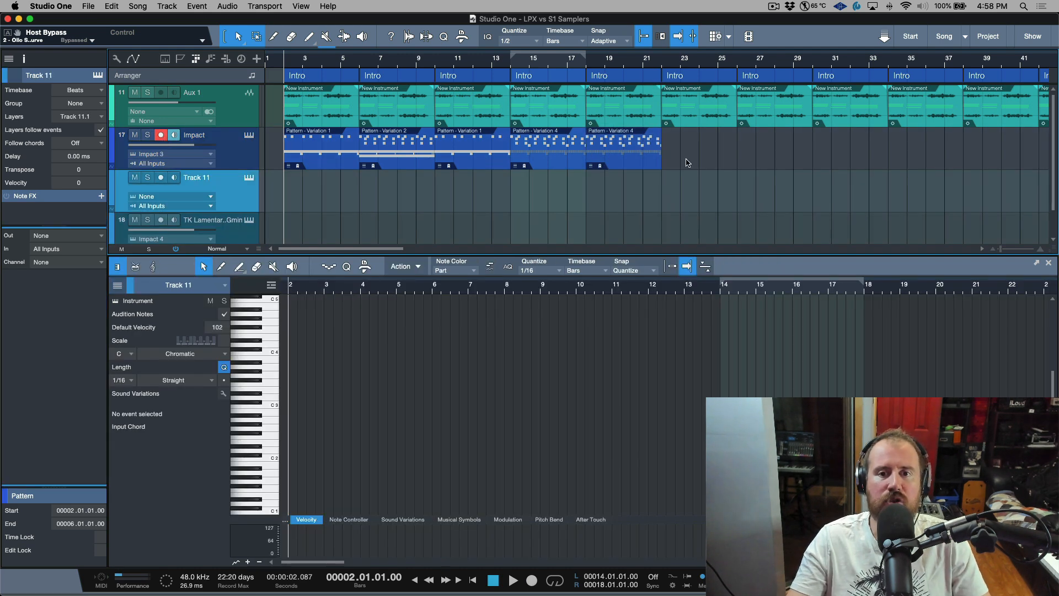
drag(695, 157, 277, 178)
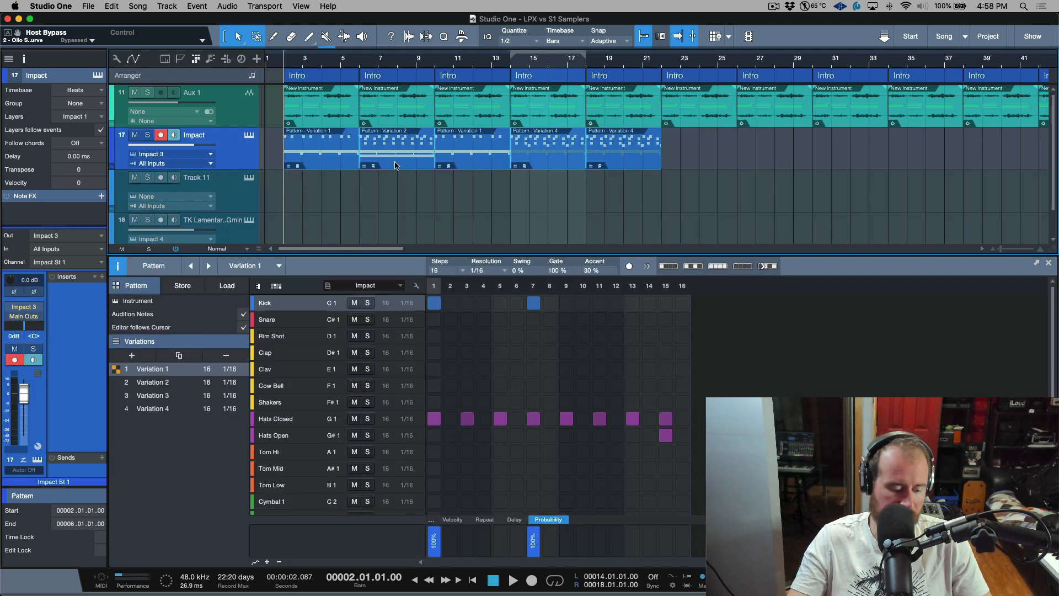
drag(395, 165, 397, 207)
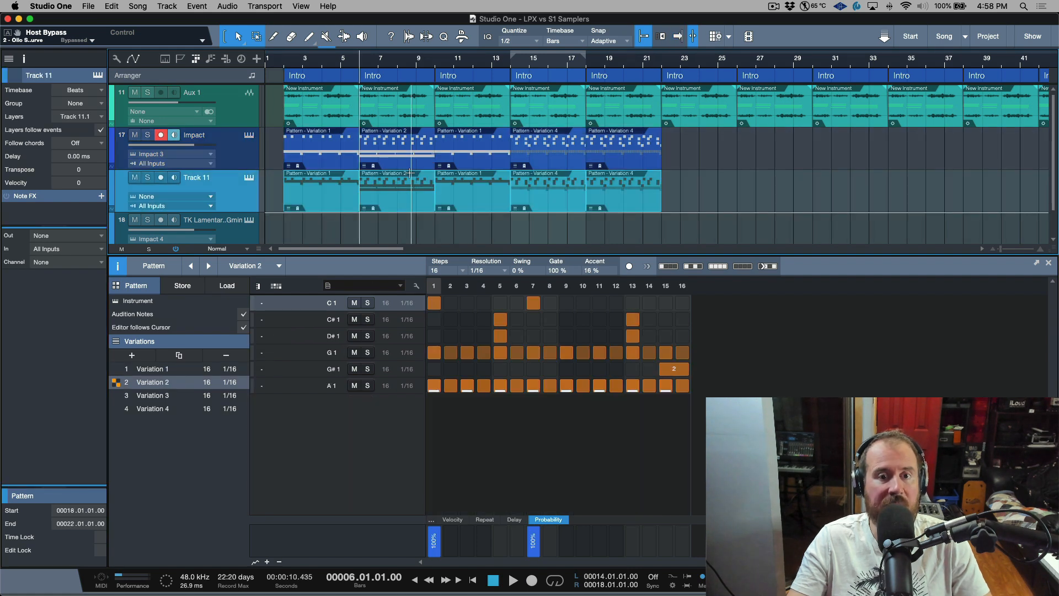
Check the copied patterns on Track 11 one by one, from bar 18 back to bar 2.
click(698, 201)
click(650, 201)
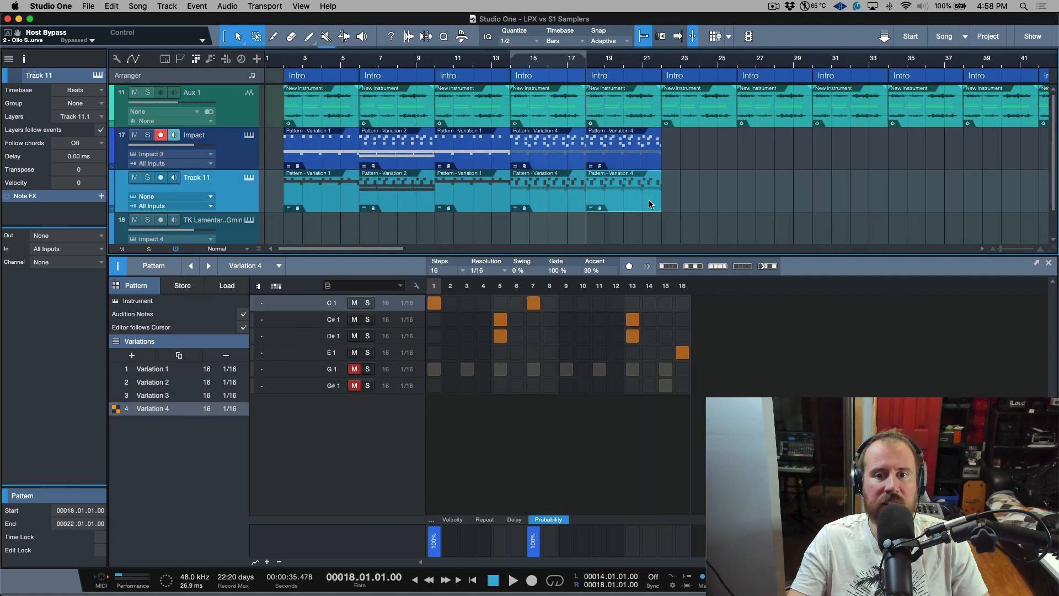
click(540, 203)
click(475, 203)
click(403, 204)
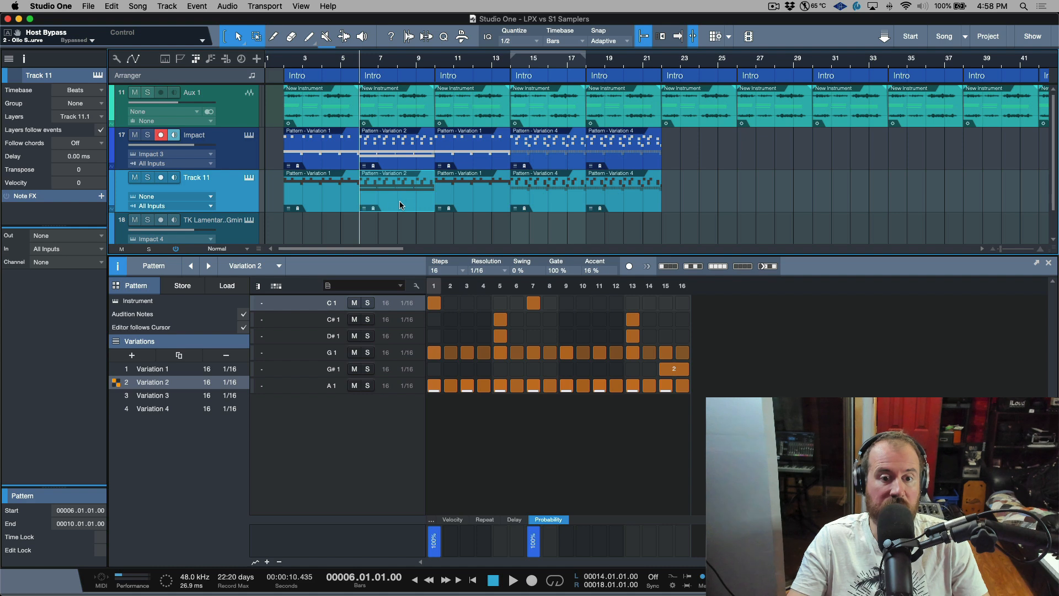
click(342, 204)
Convert each Impact track pattern into its own instrument part, from bar 18 back to bar 2, and open the bar 18 part's notes.
drag(713, 161, 315, 157)
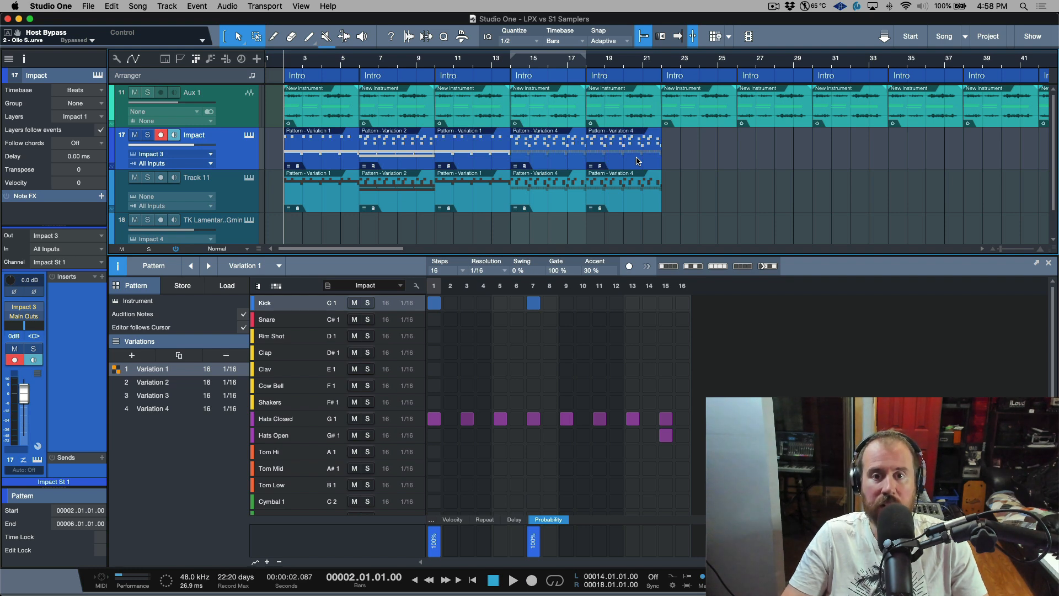
click(638, 160)
key(g)
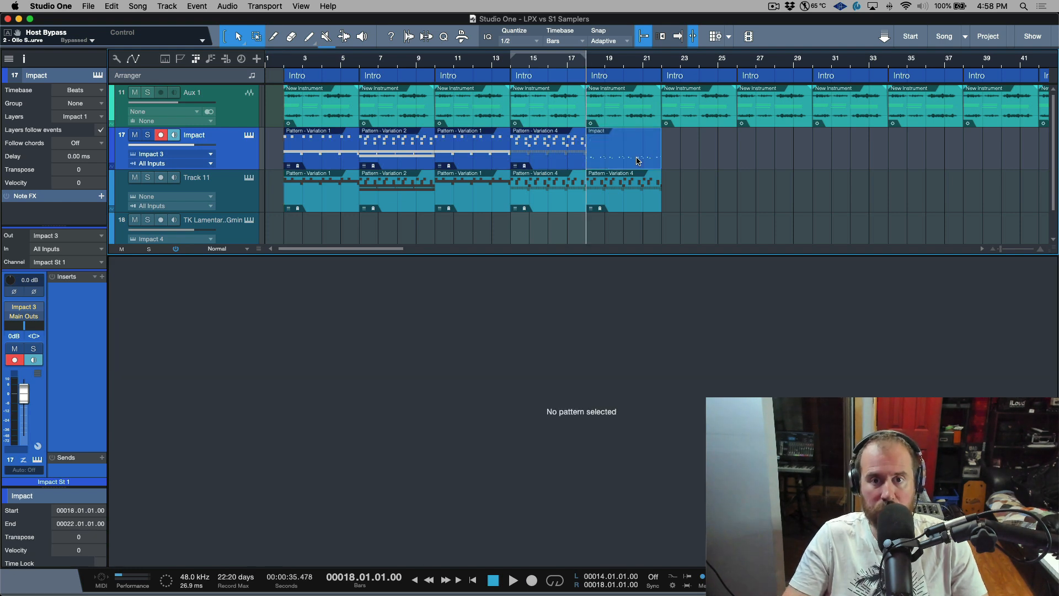
key(Left)
key(g)
key(Left)
key(g)
key(Left)
key(g)
key(Left)
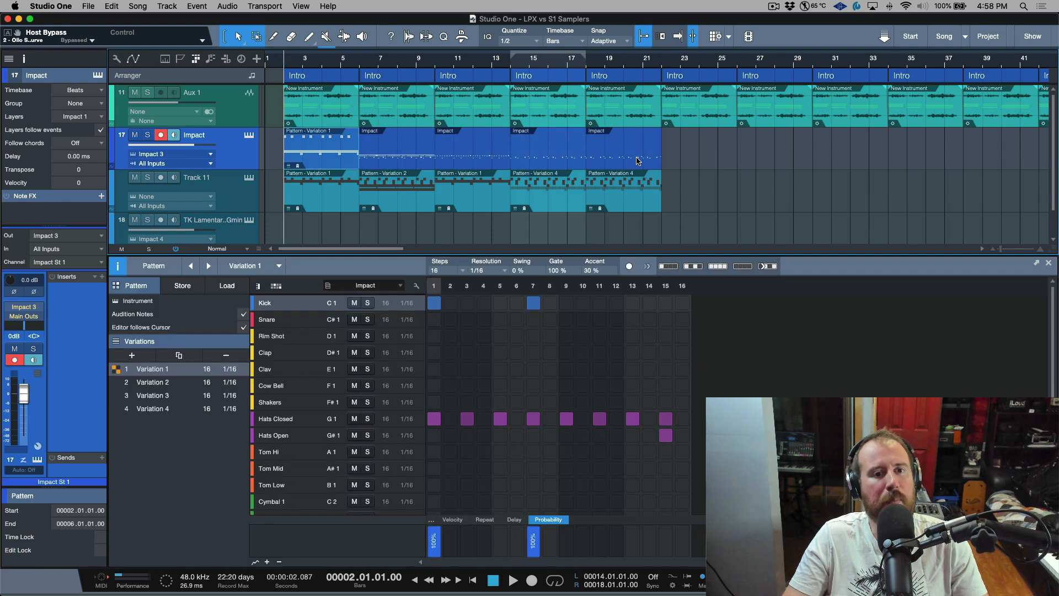
key(g)
click(714, 160)
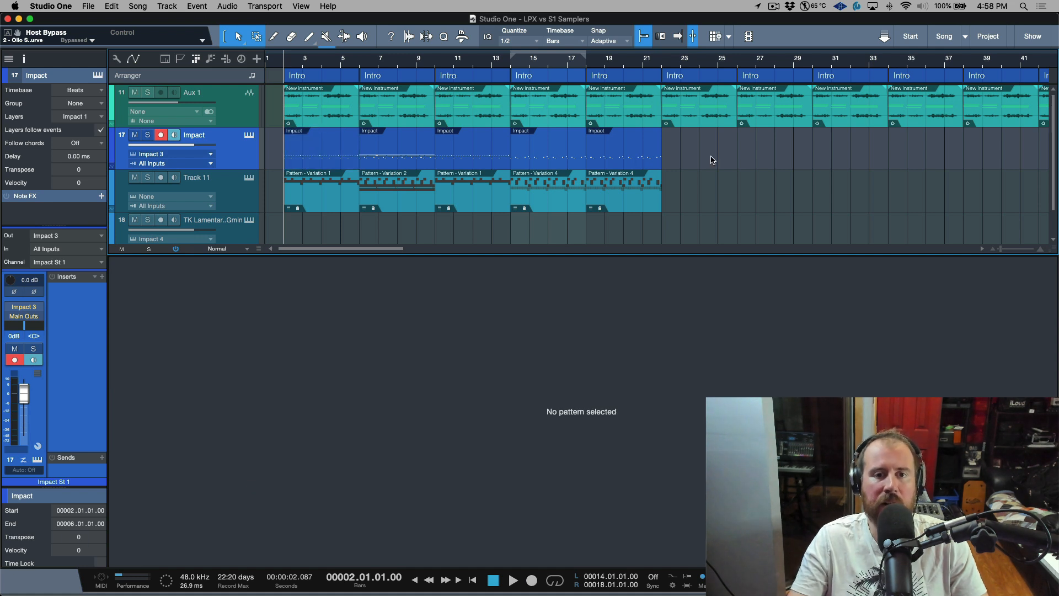
double_click(615, 158)
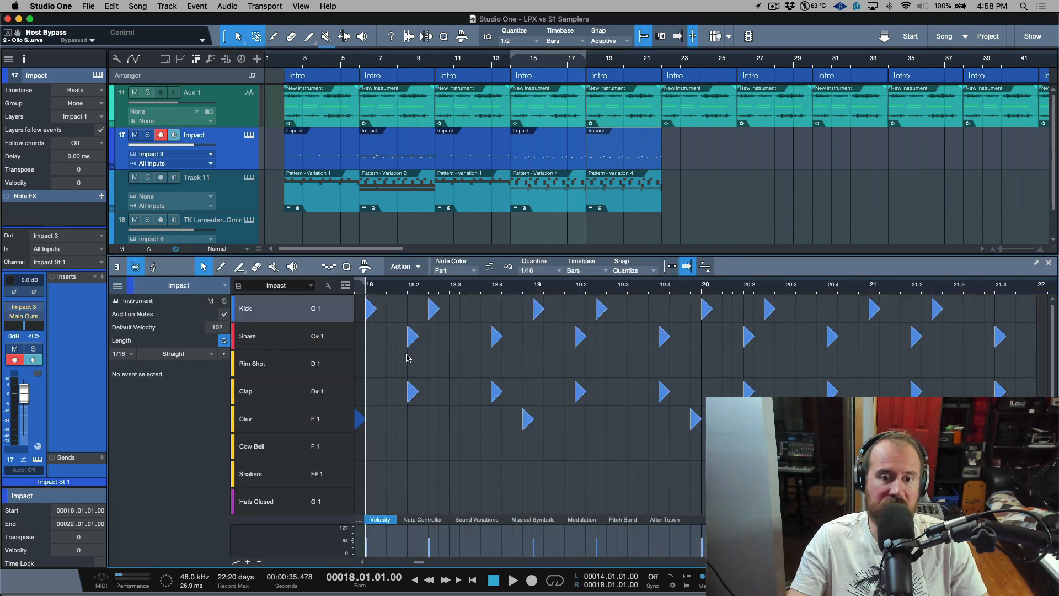